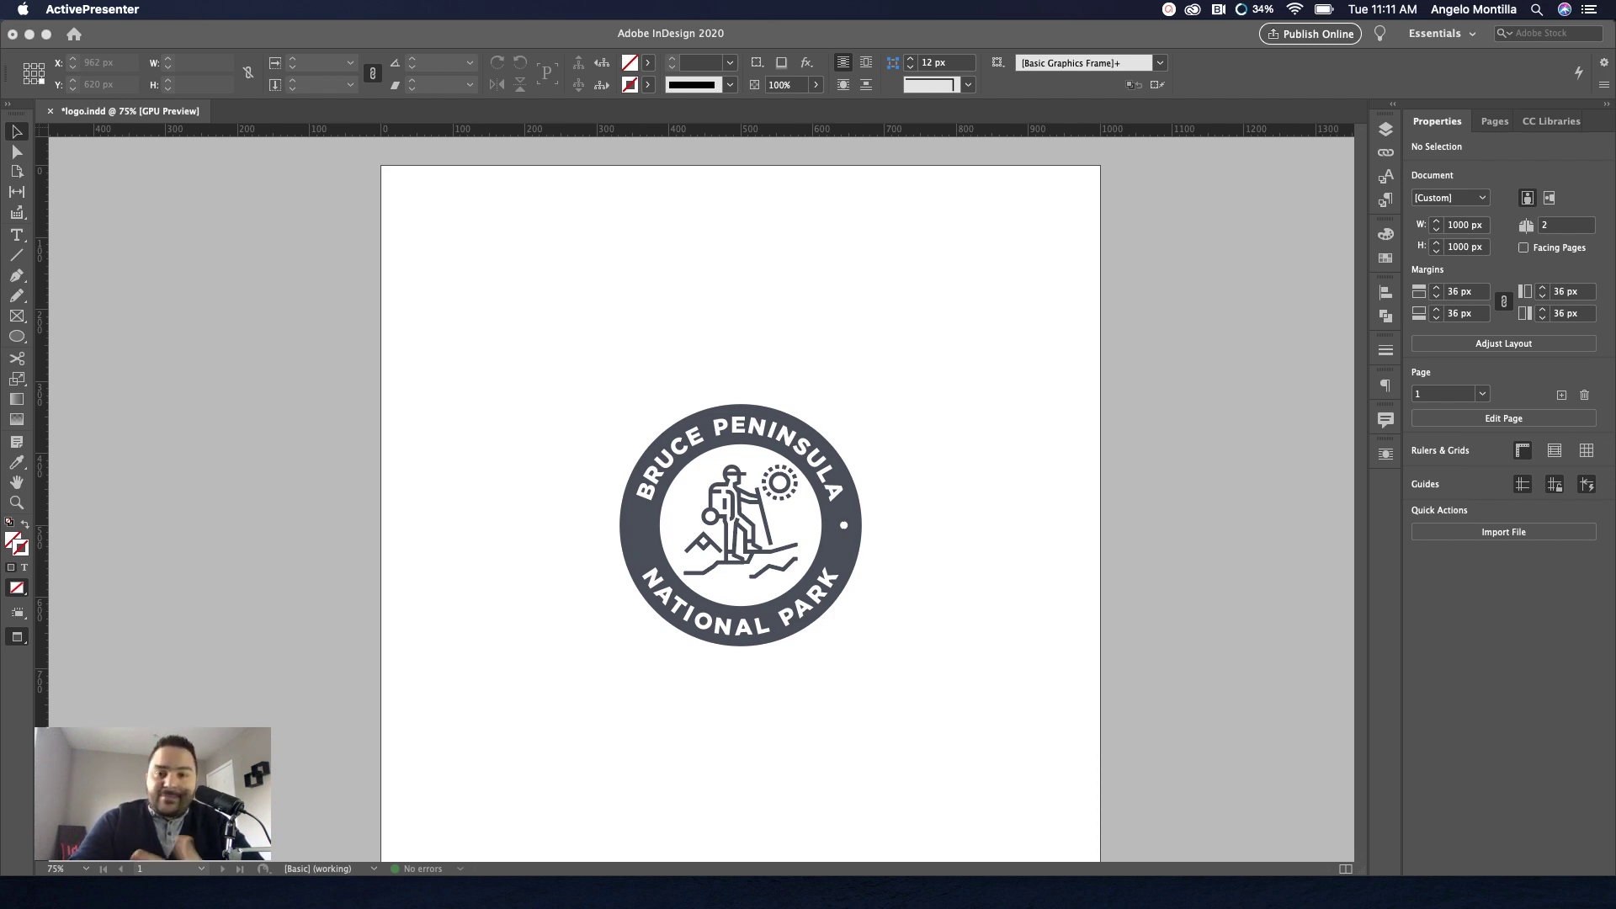
Marquee-select all the Bruce Peninsula badge pieces and drag them to the page's left side.
{"action": "left_click", "coordinate": [890, 321]}
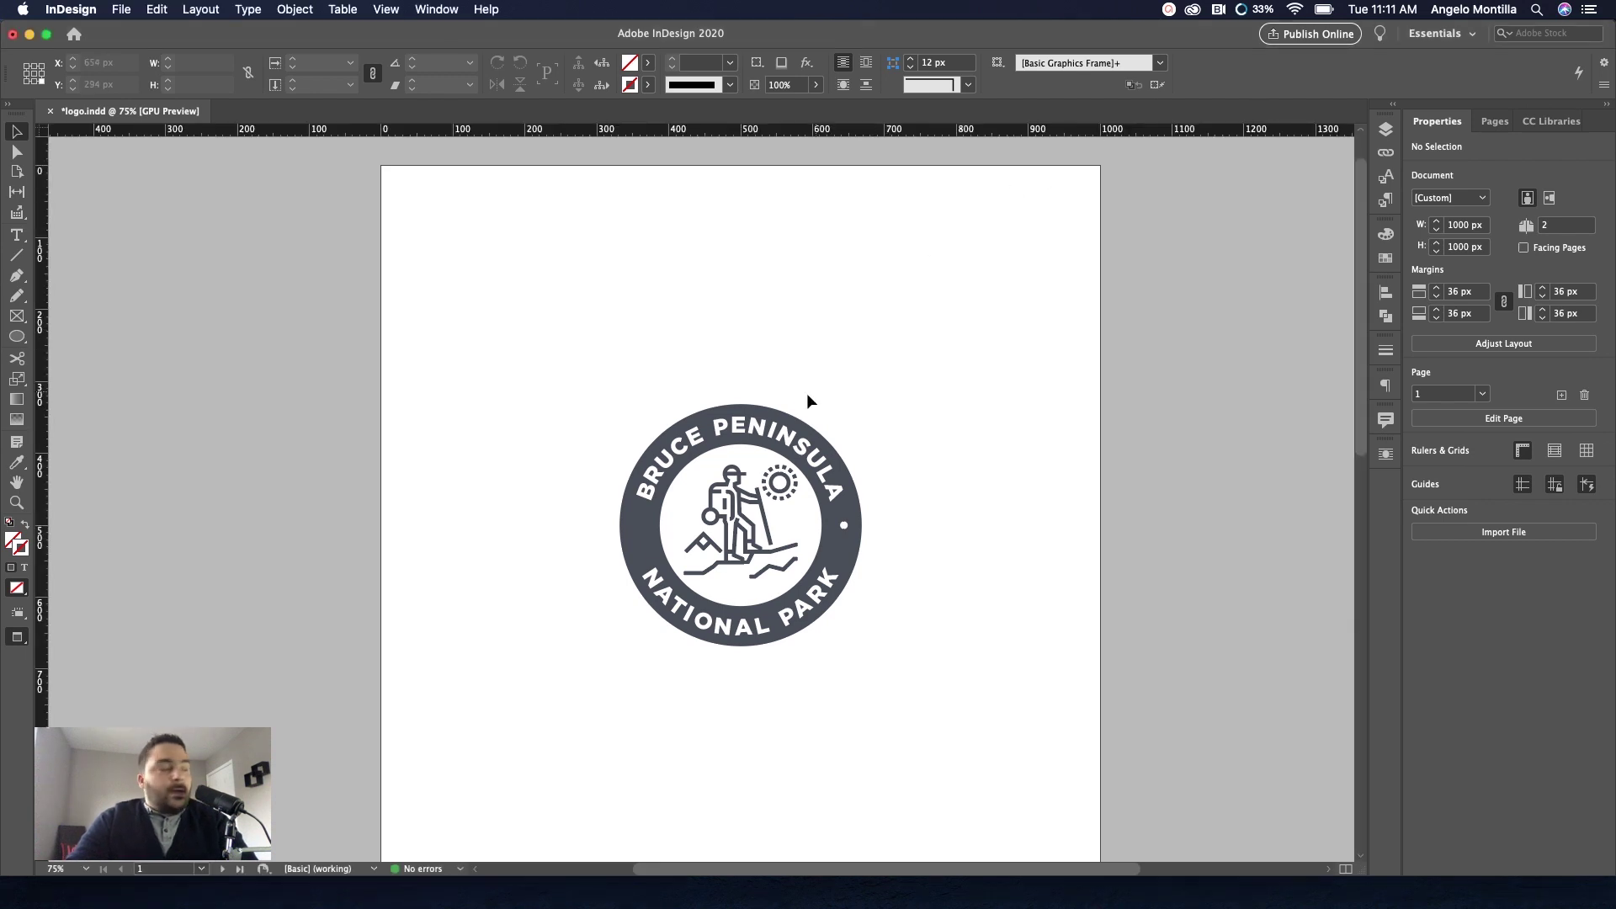
{"action": "left_click_drag", "start_coordinate": [807, 394], "coordinate": [789, 336]}
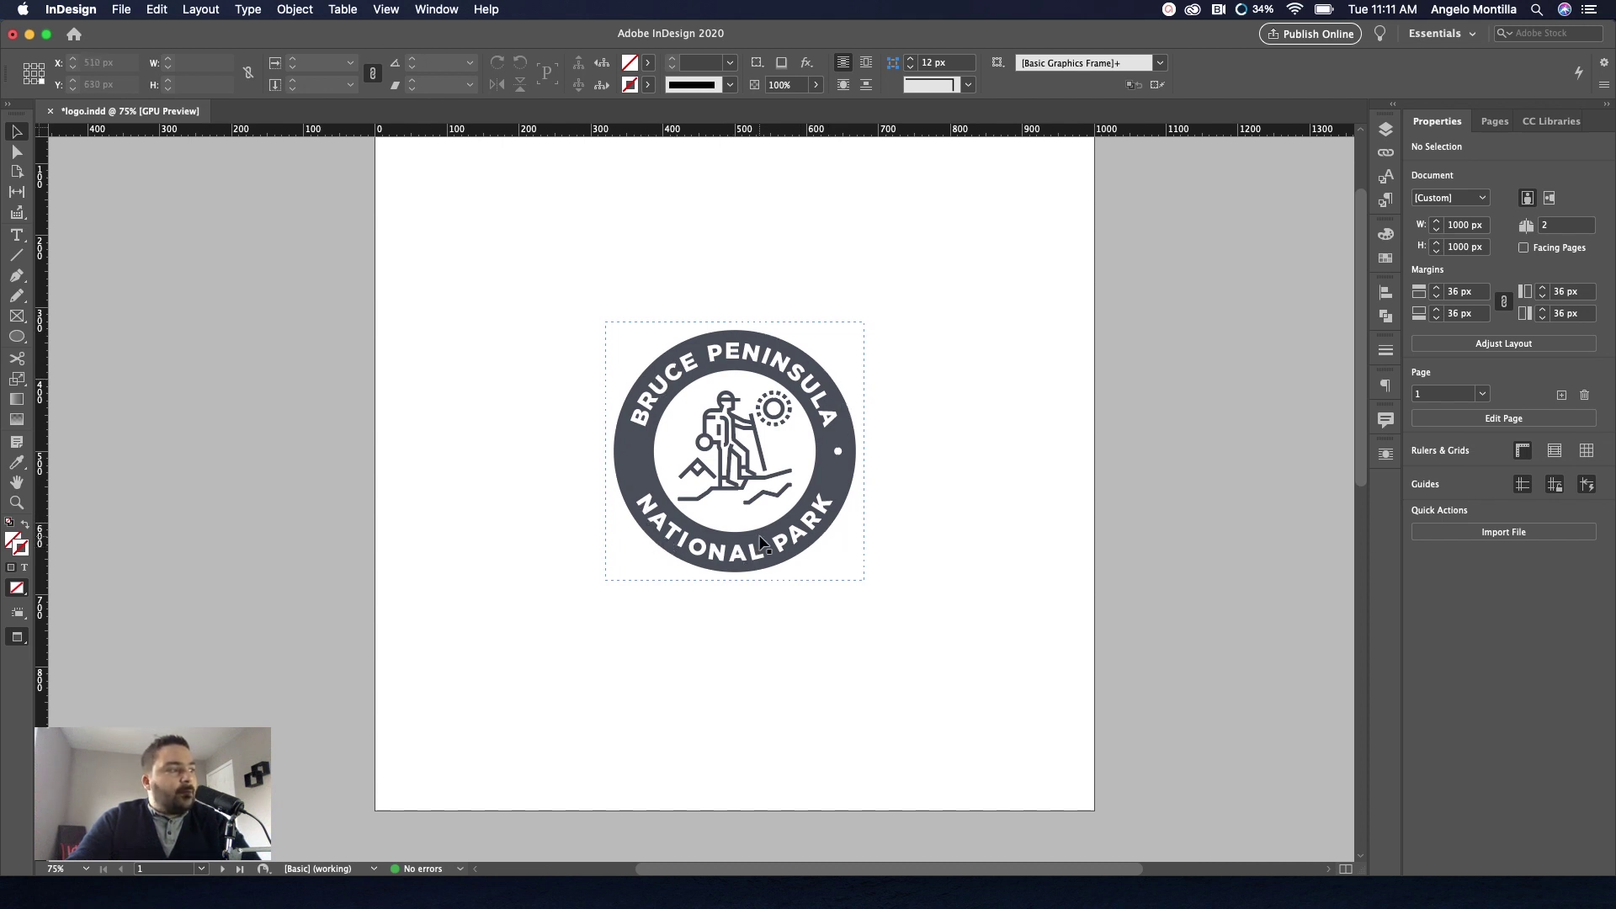
{"action": "left_click", "coordinate": [644, 457]}
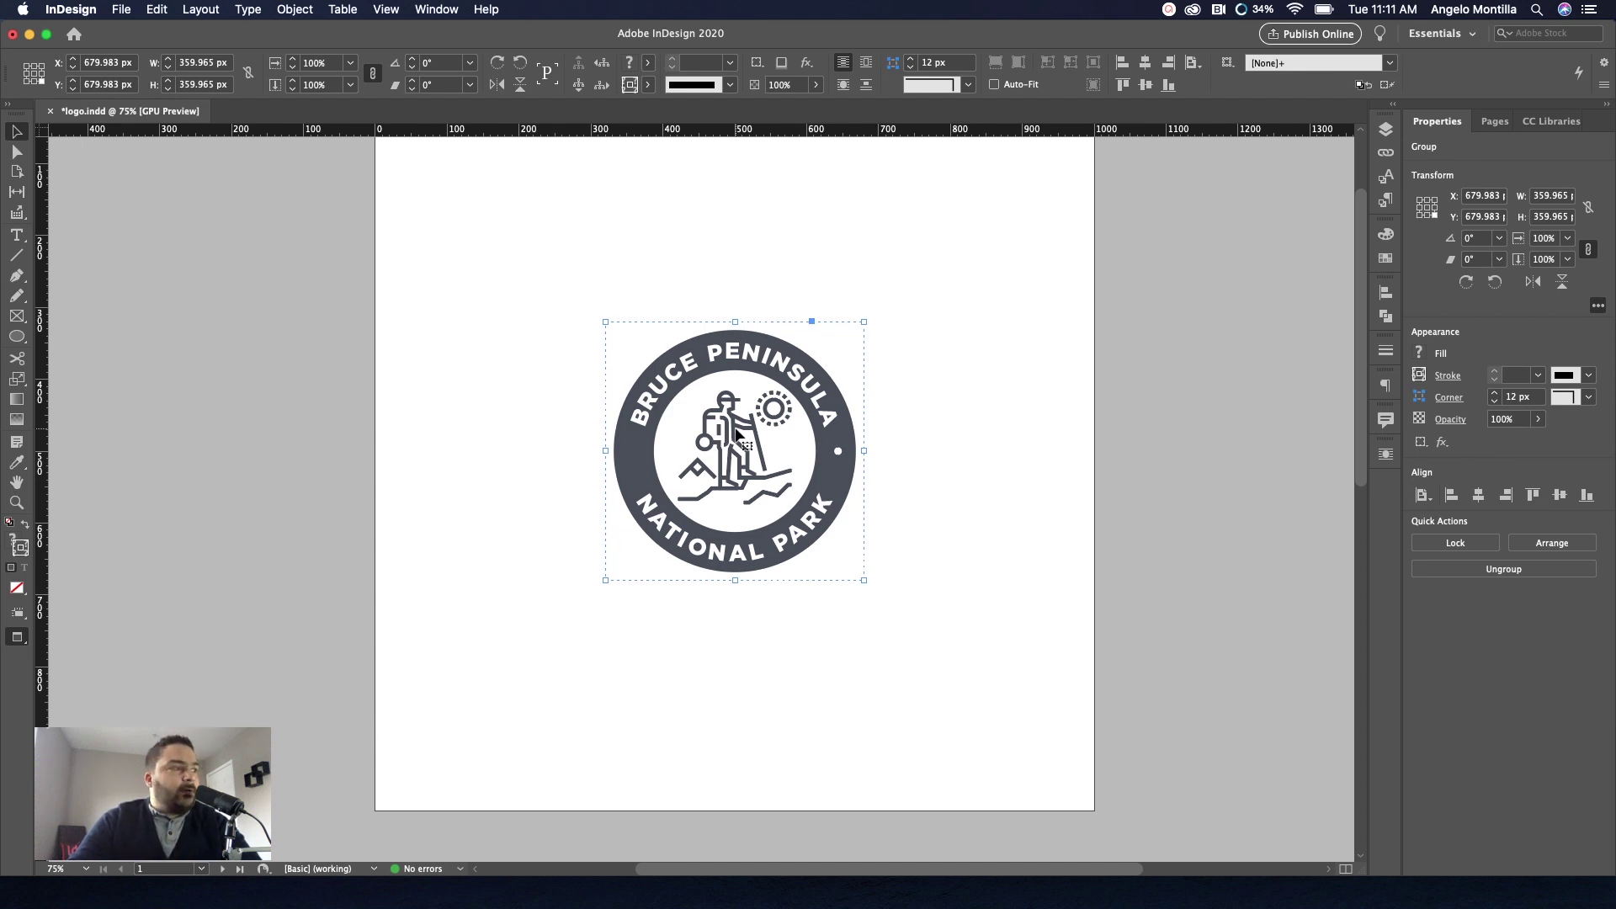
{"action": "left_click", "coordinate": [922, 443]}
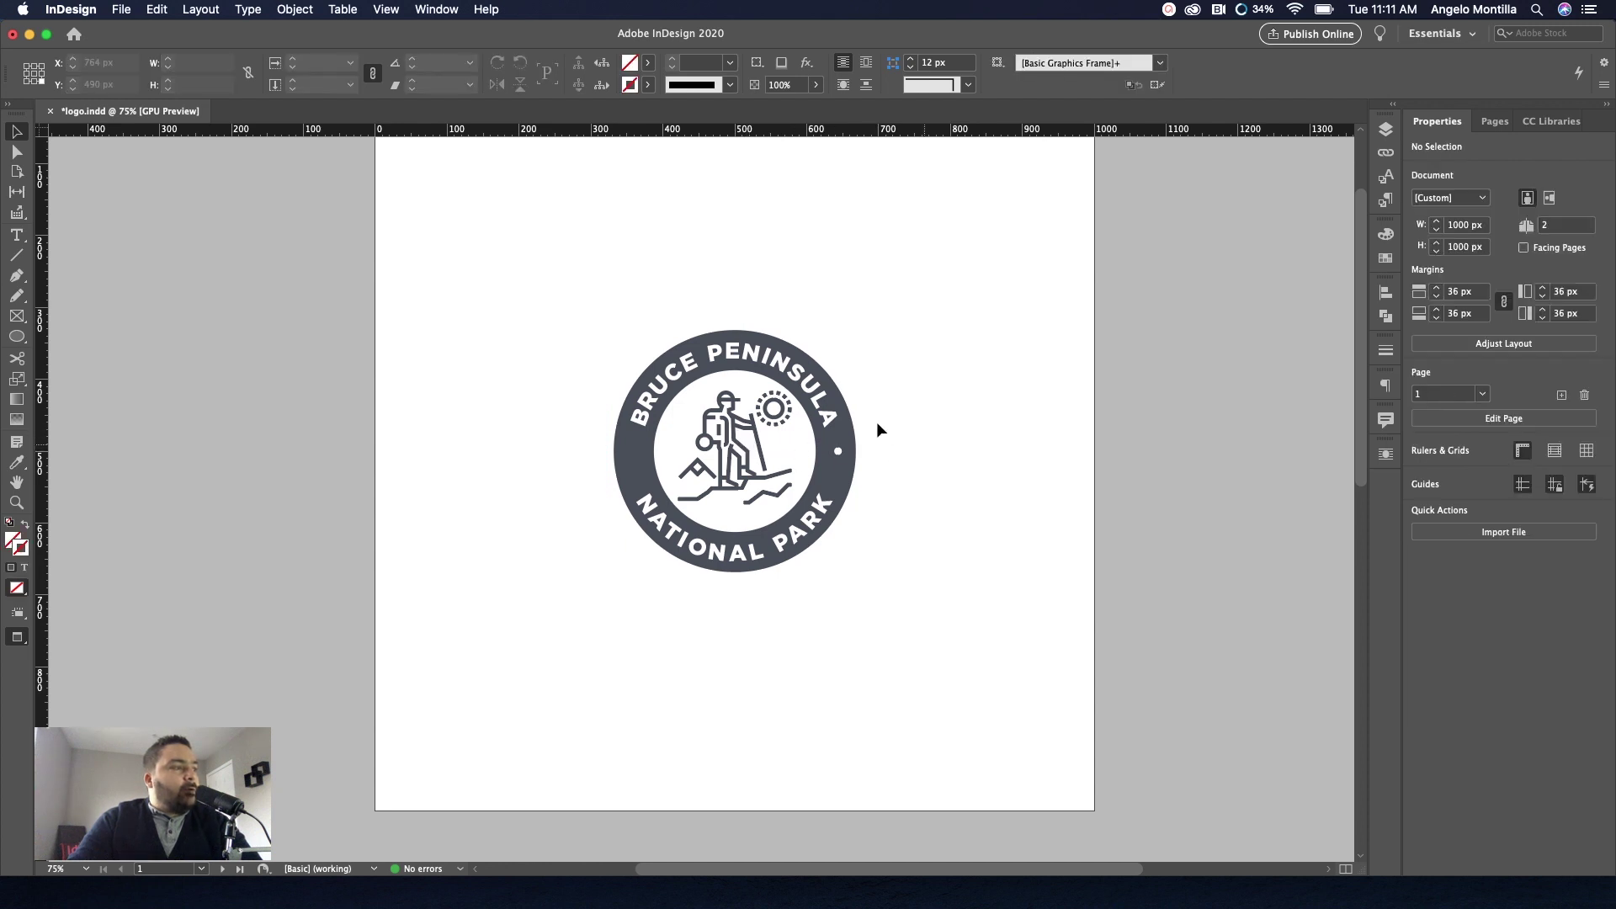
{"action": "double_click", "coordinate": [795, 381]}
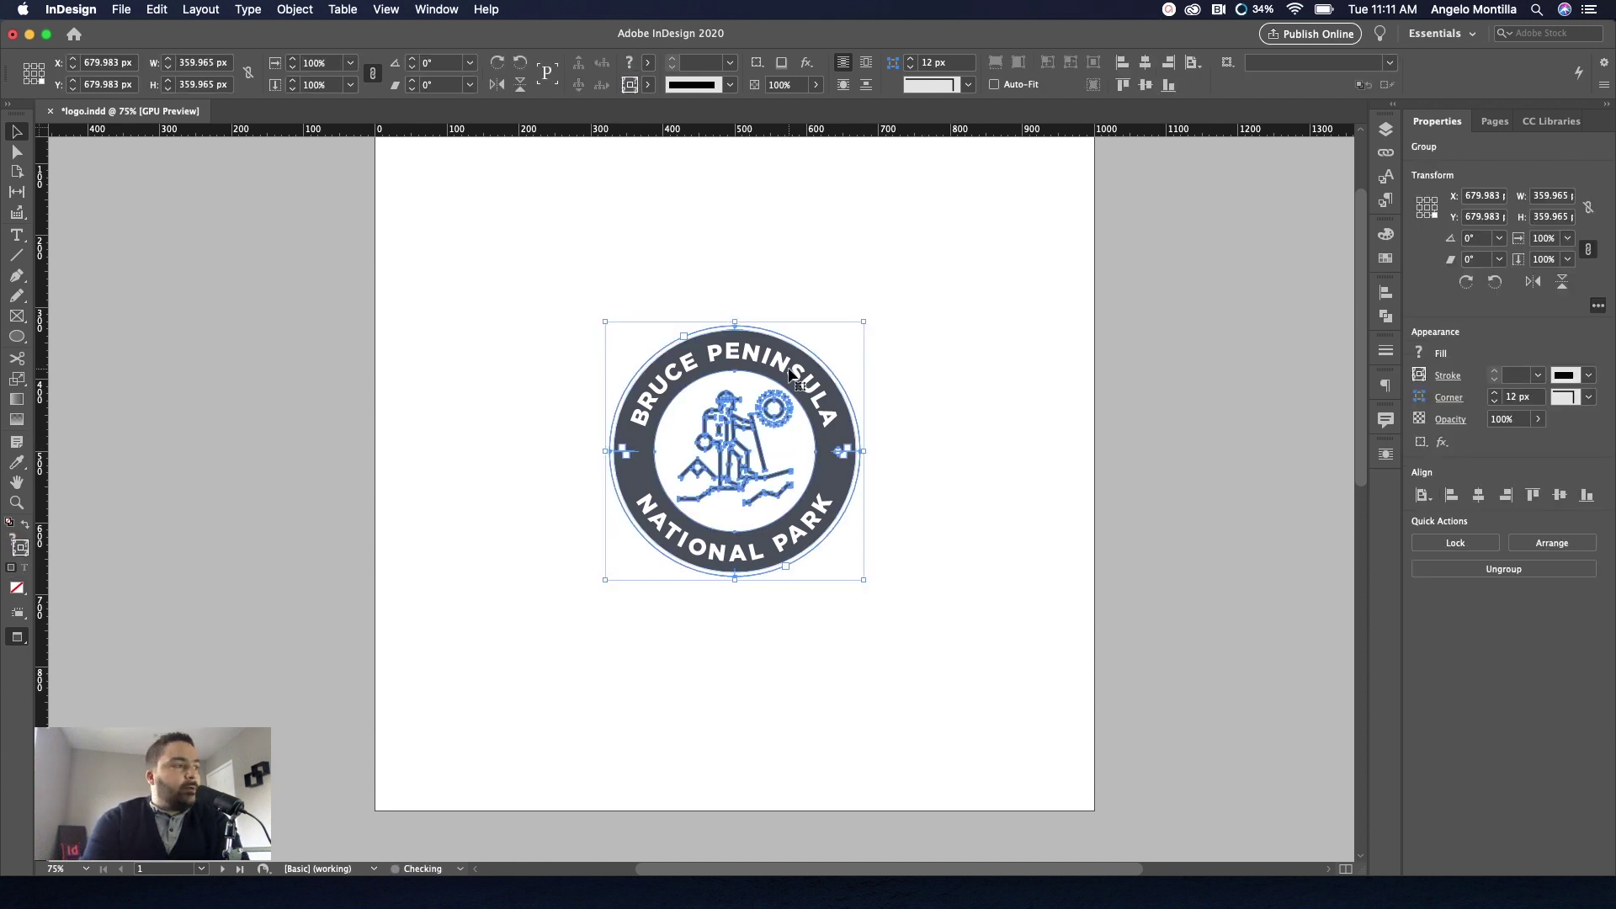
{"action": "left_click", "coordinate": [951, 413]}
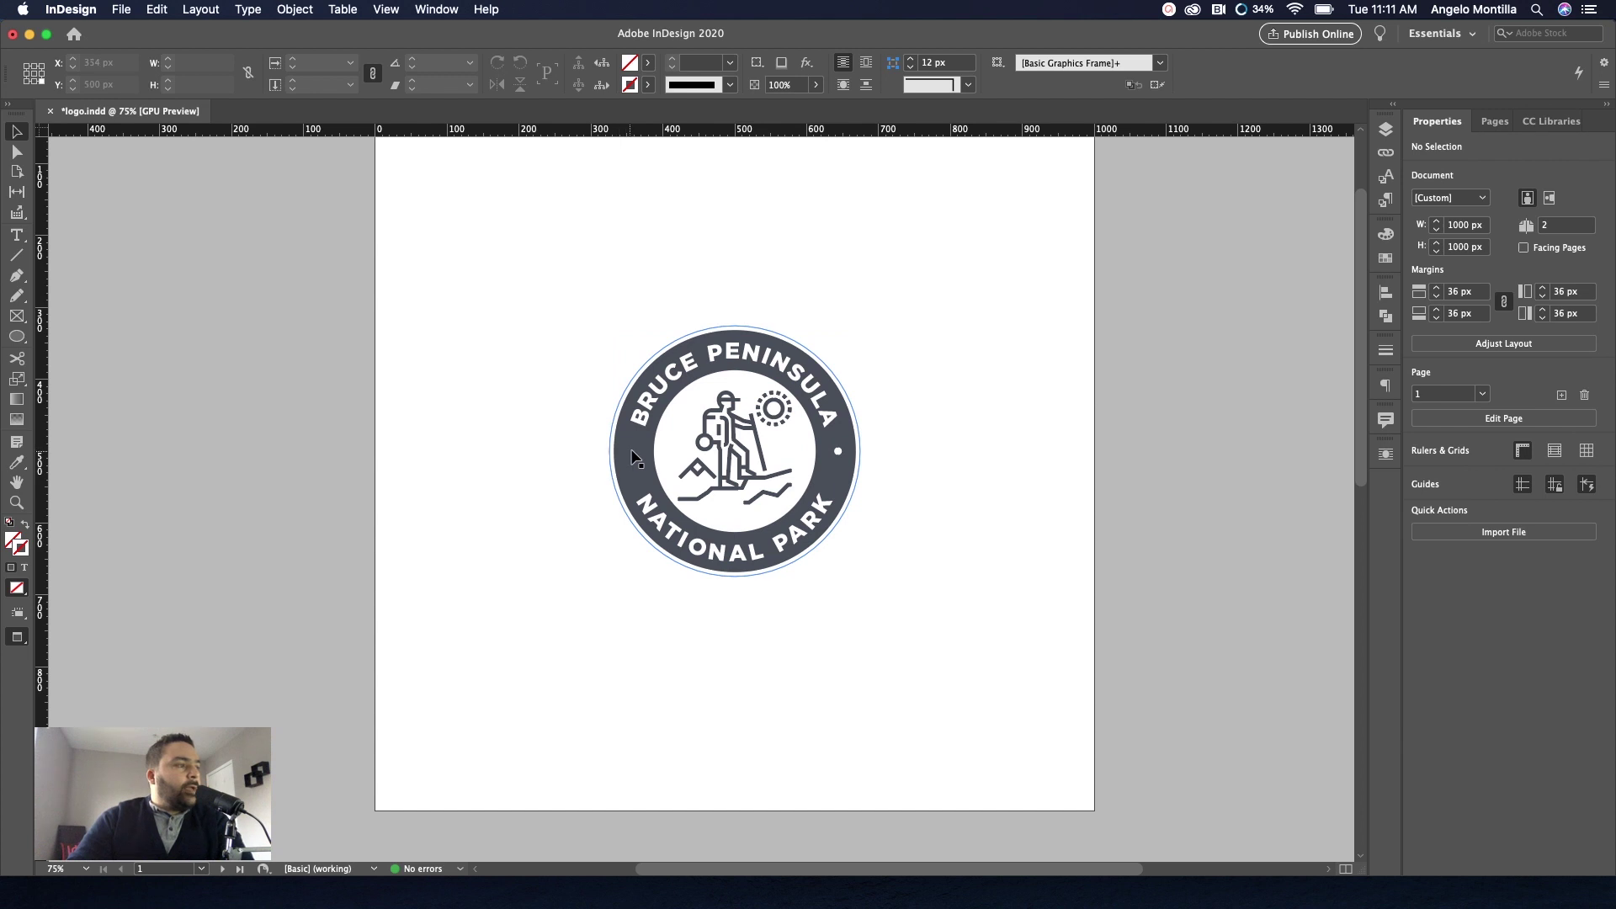
{"action": "left_click_drag", "start_coordinate": [623, 287], "coordinate": [872, 572]}
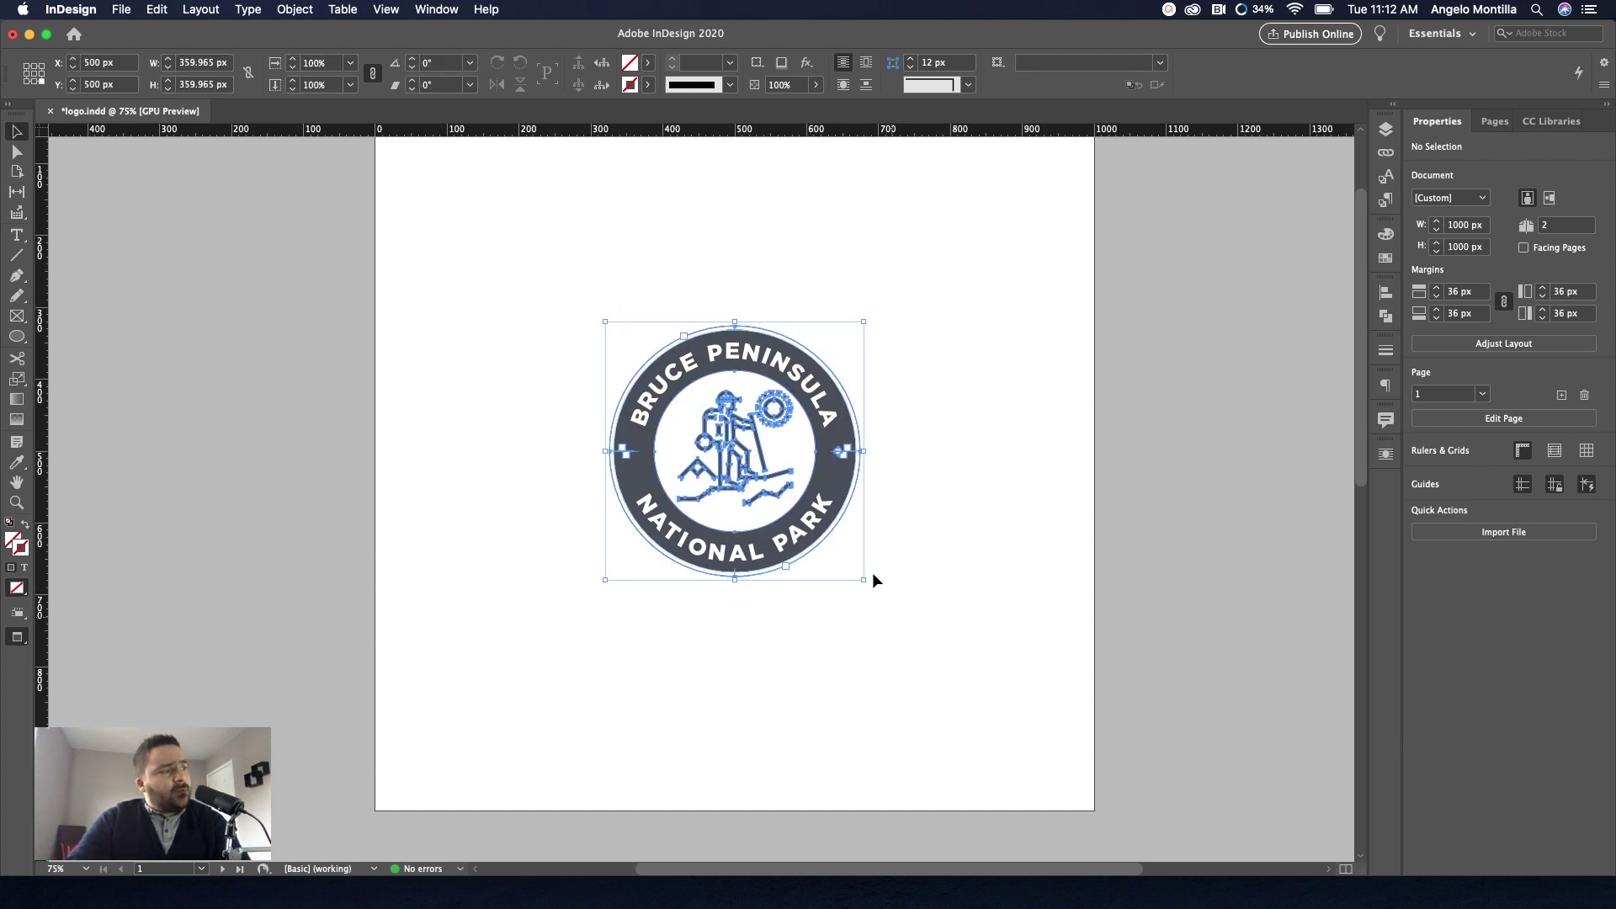
{"action": "left_click_drag", "start_coordinate": [712, 429], "coordinate": [575, 422]}
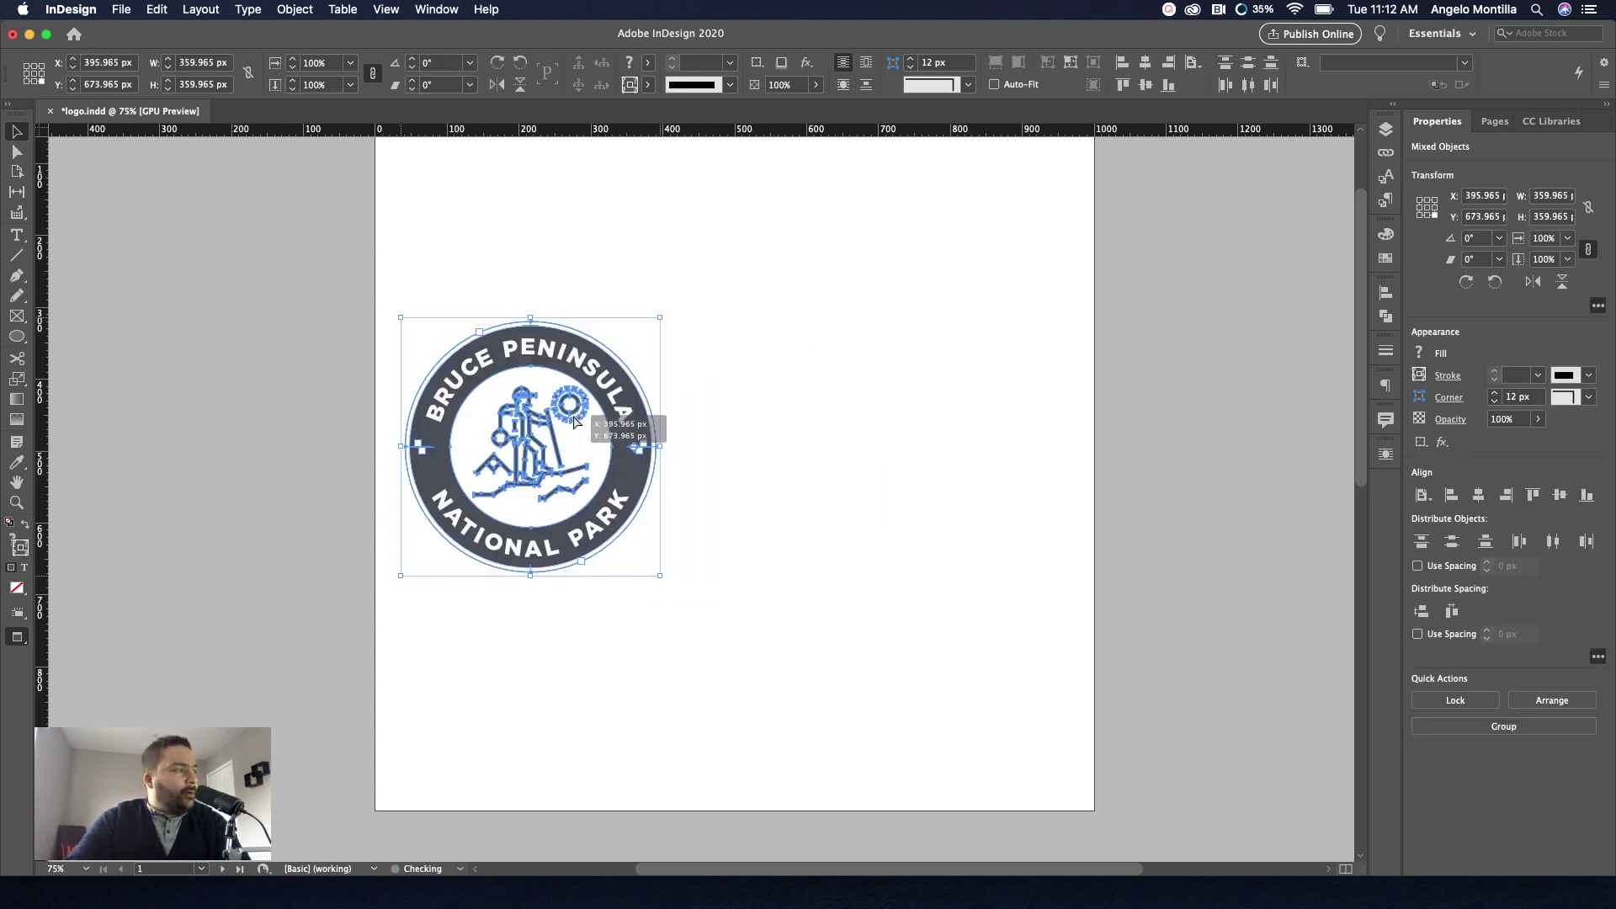
{"action": "left_click", "coordinate": [736, 437]}
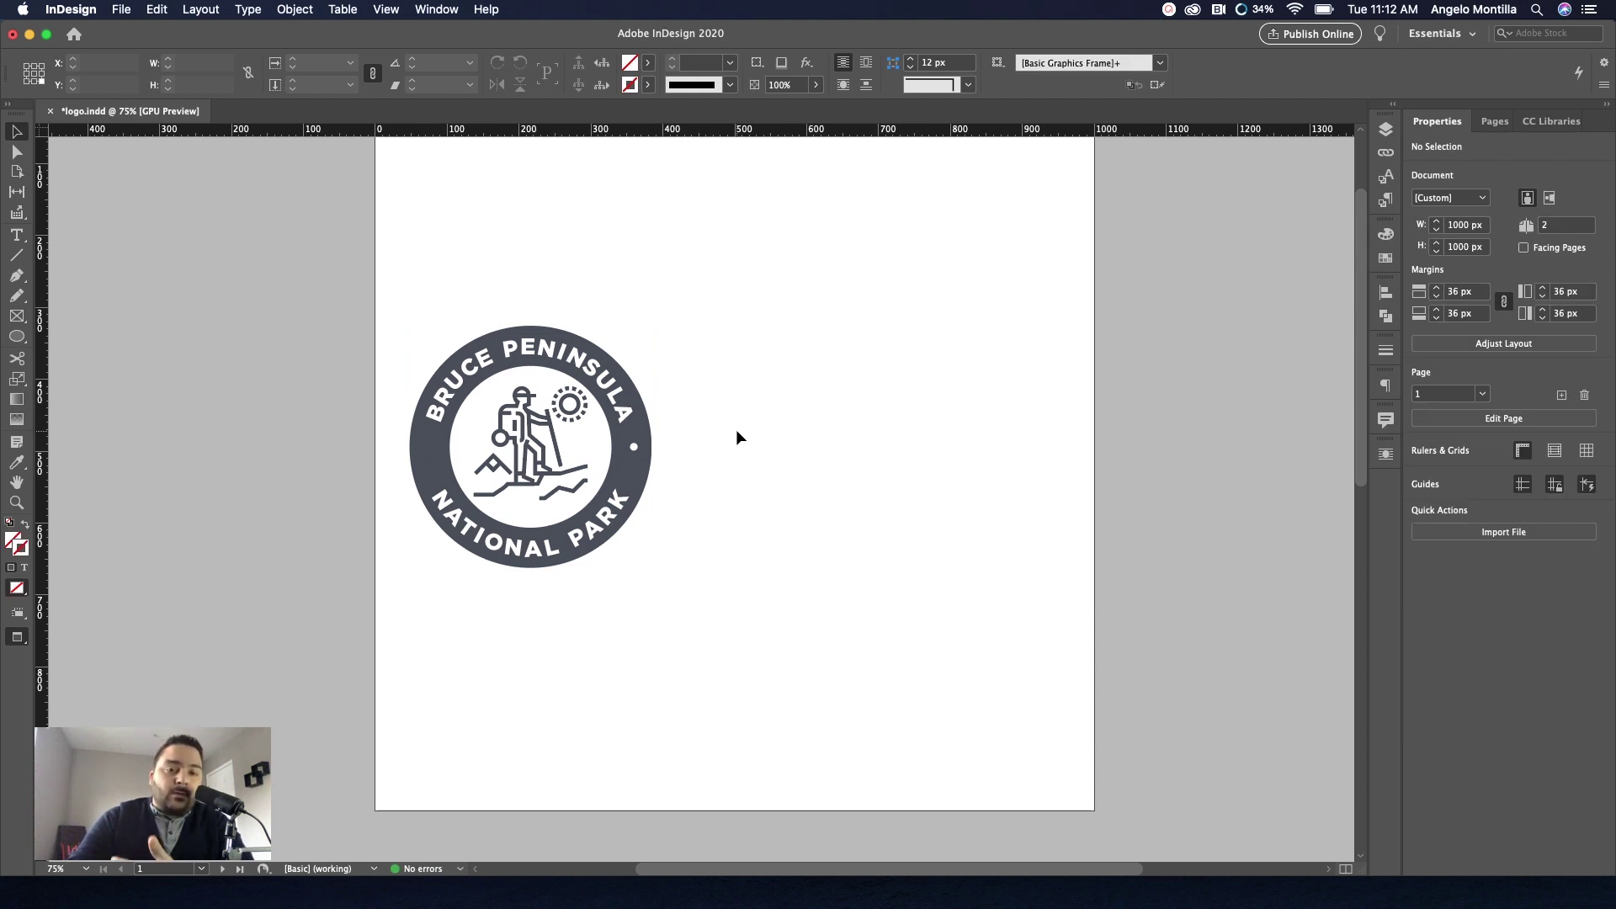
Draw a circle with the Ellipse Frame tool over the badge.
{"action": "left_click", "coordinate": [19, 317]}
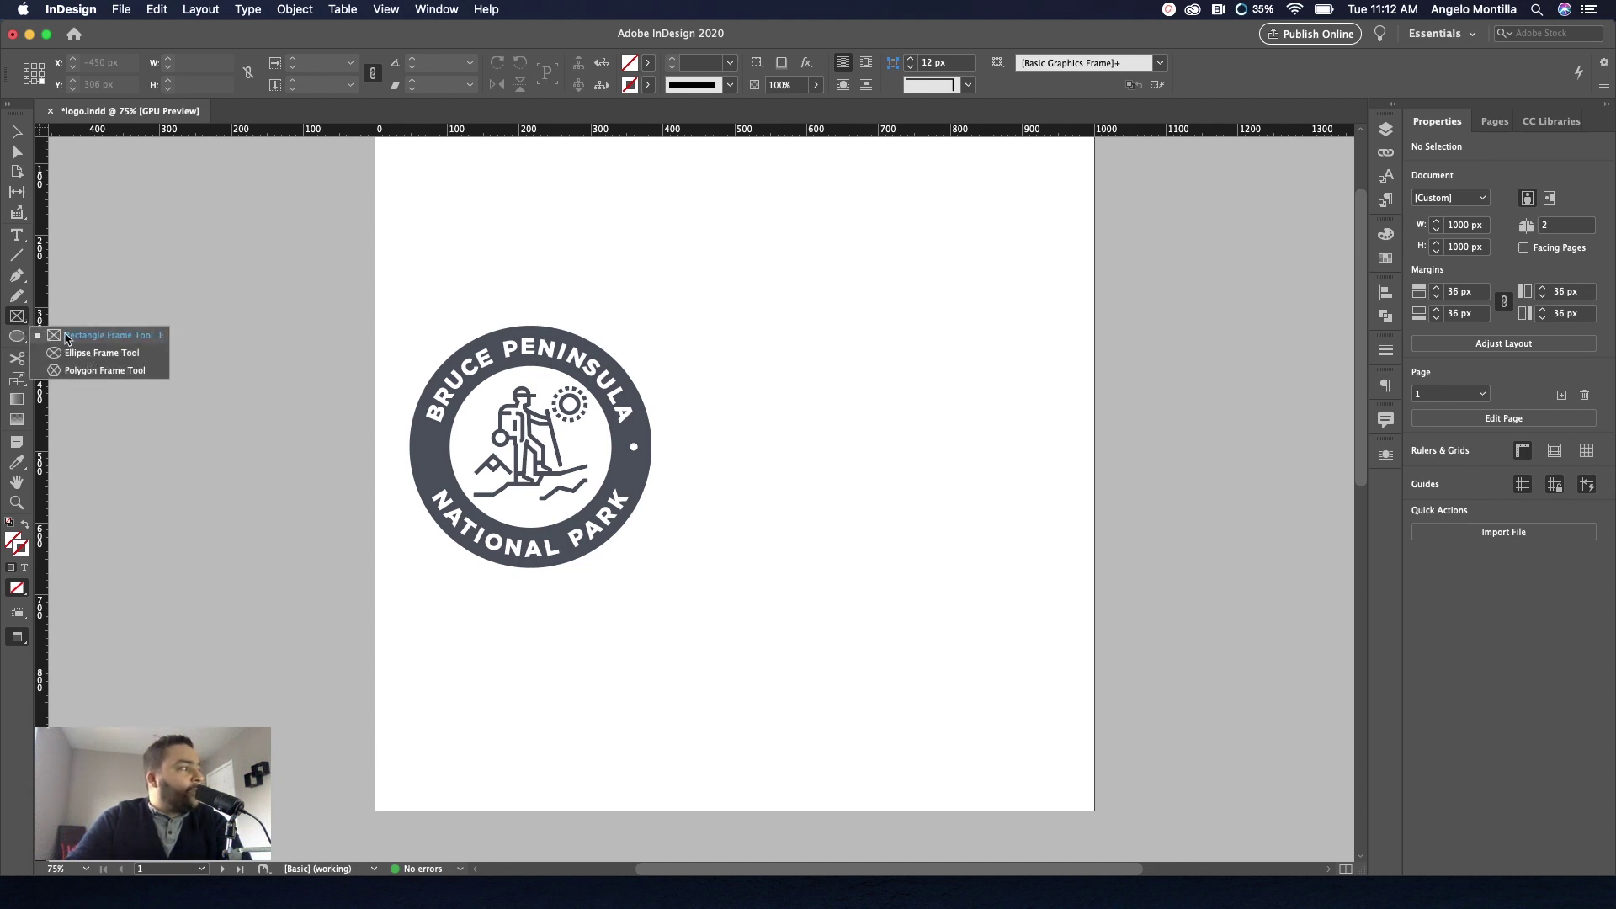
{"action": "left_click", "coordinate": [114, 357]}
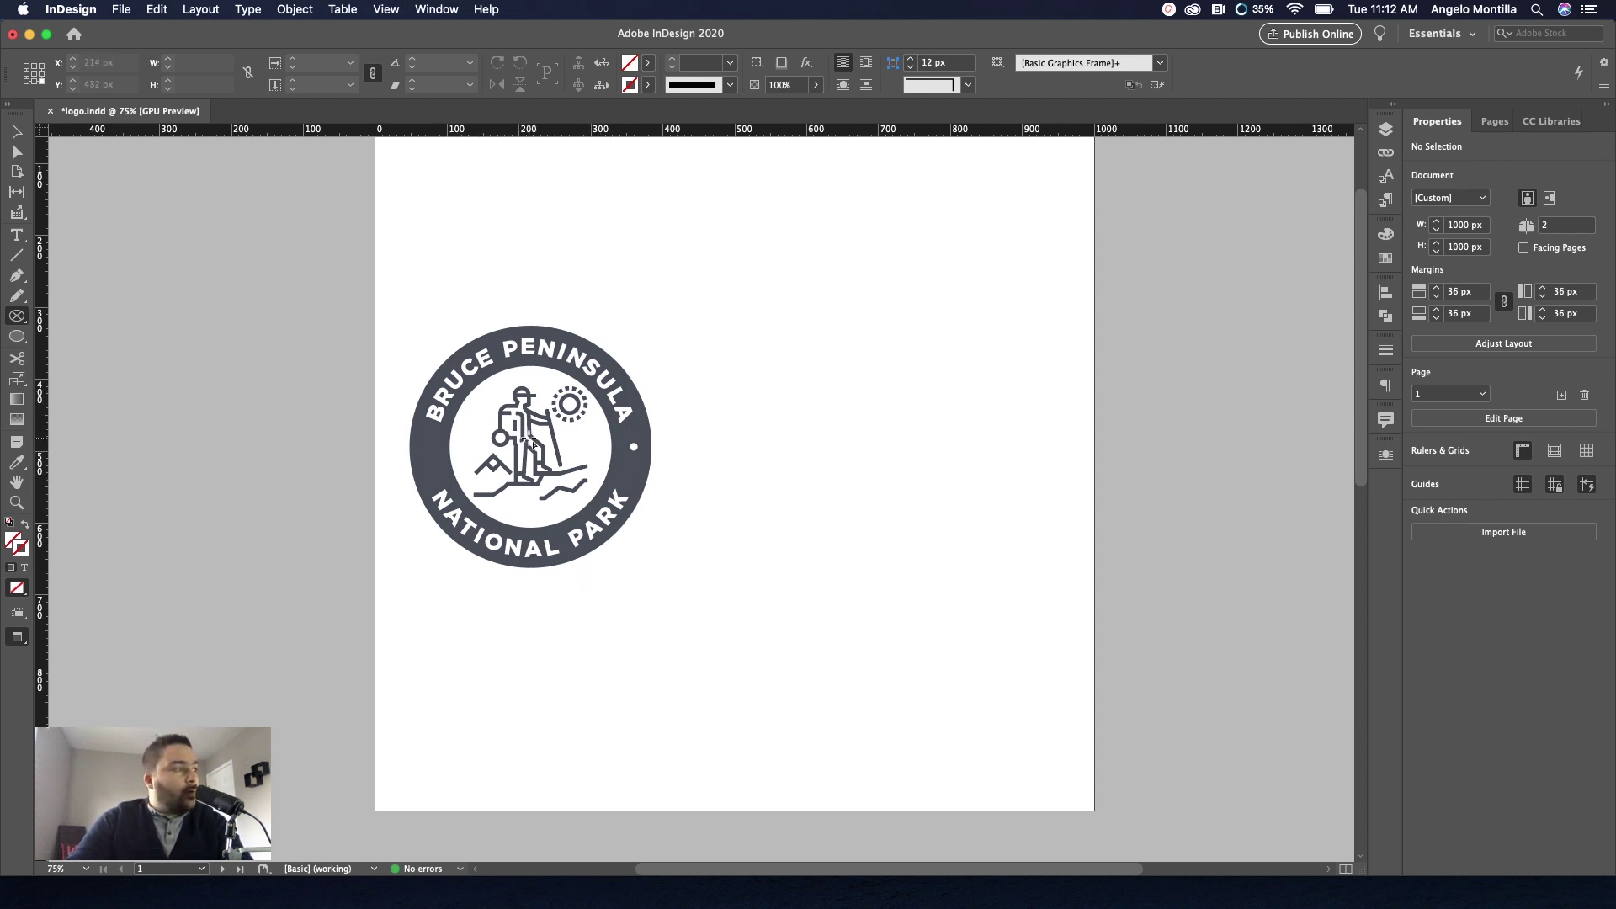
{"action": "left_click_drag", "start_coordinate": [532, 439], "coordinate": [773, 700]}
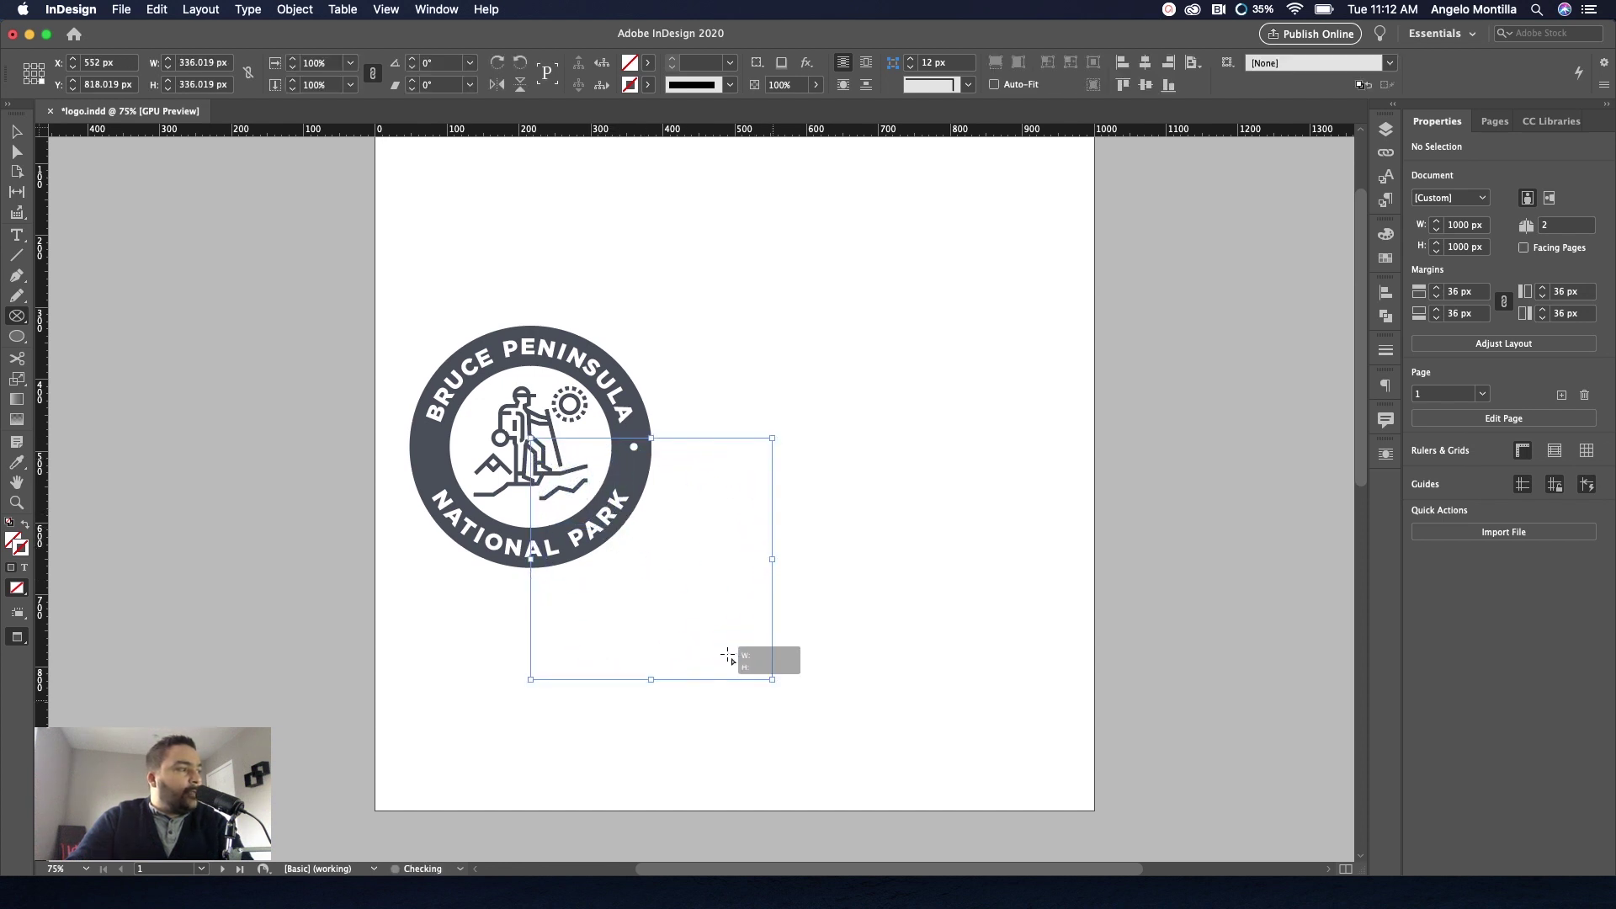
{"action": "left_click", "coordinate": [16, 132]}
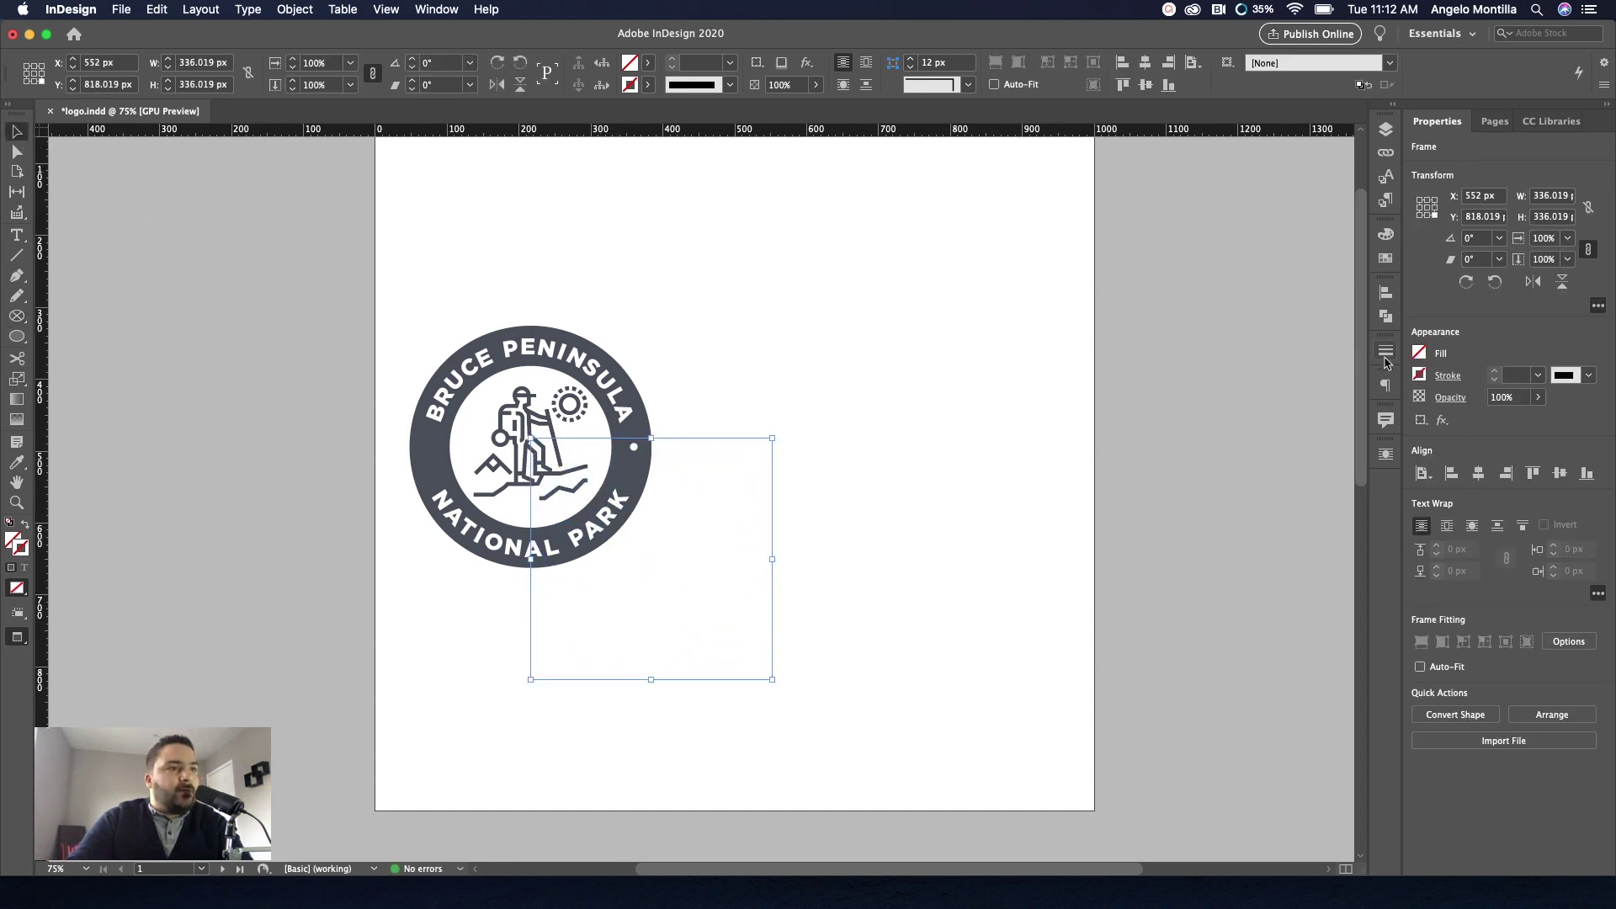
Fill the circle with r71g80b89 dark grey and place it to the badge's right.
{"action": "left_click", "coordinate": [1421, 355]}
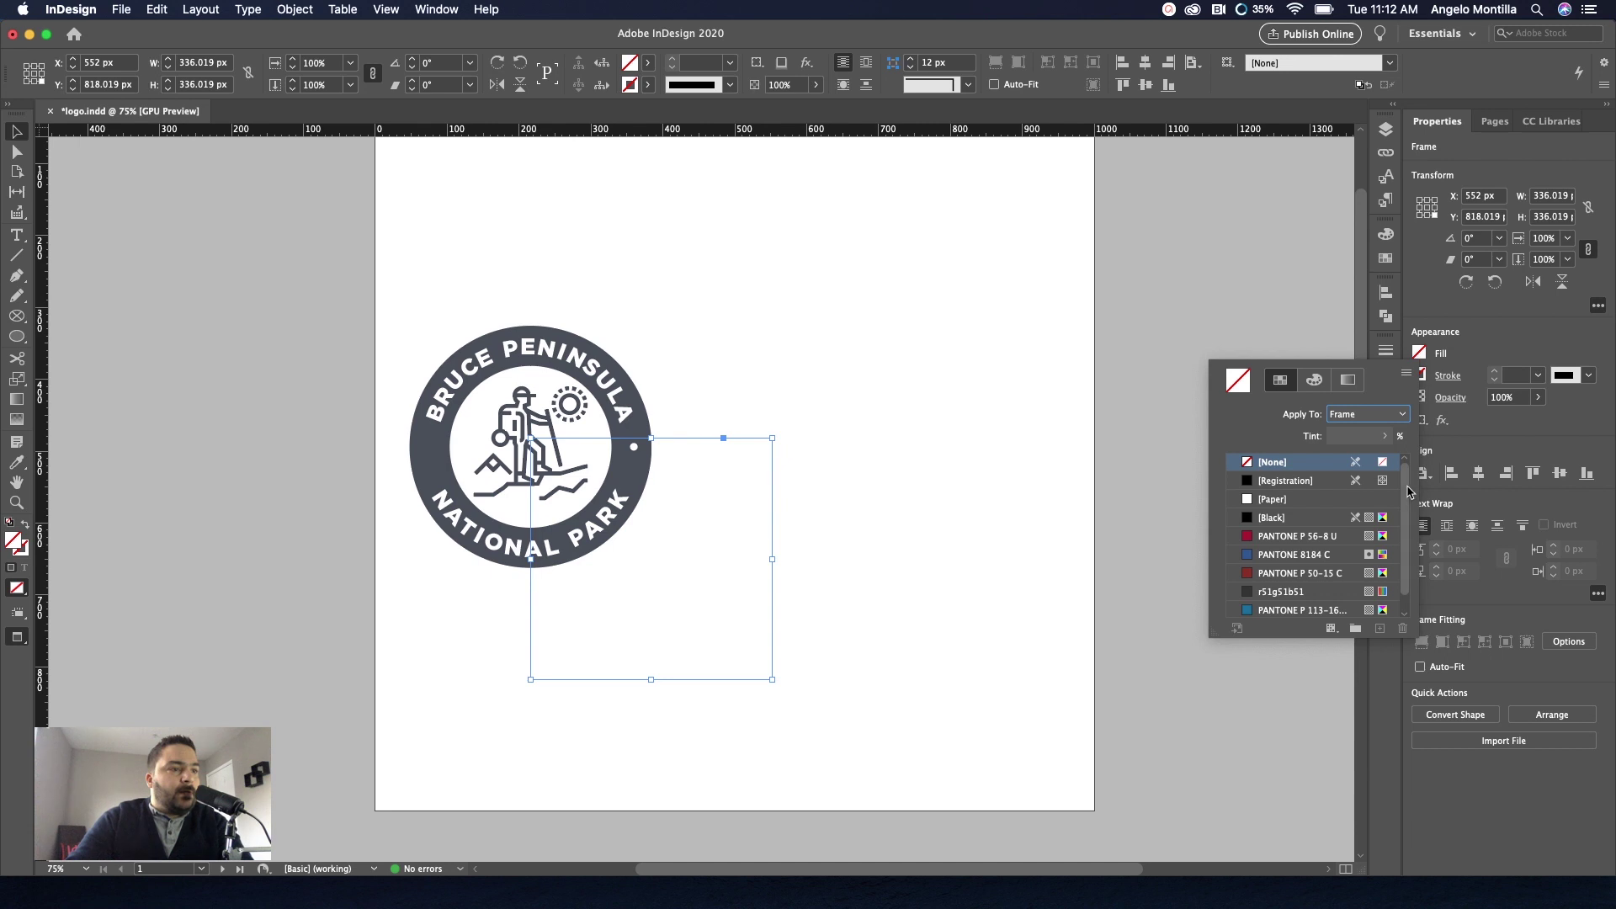
{"action": "left_click", "coordinate": [1281, 611]}
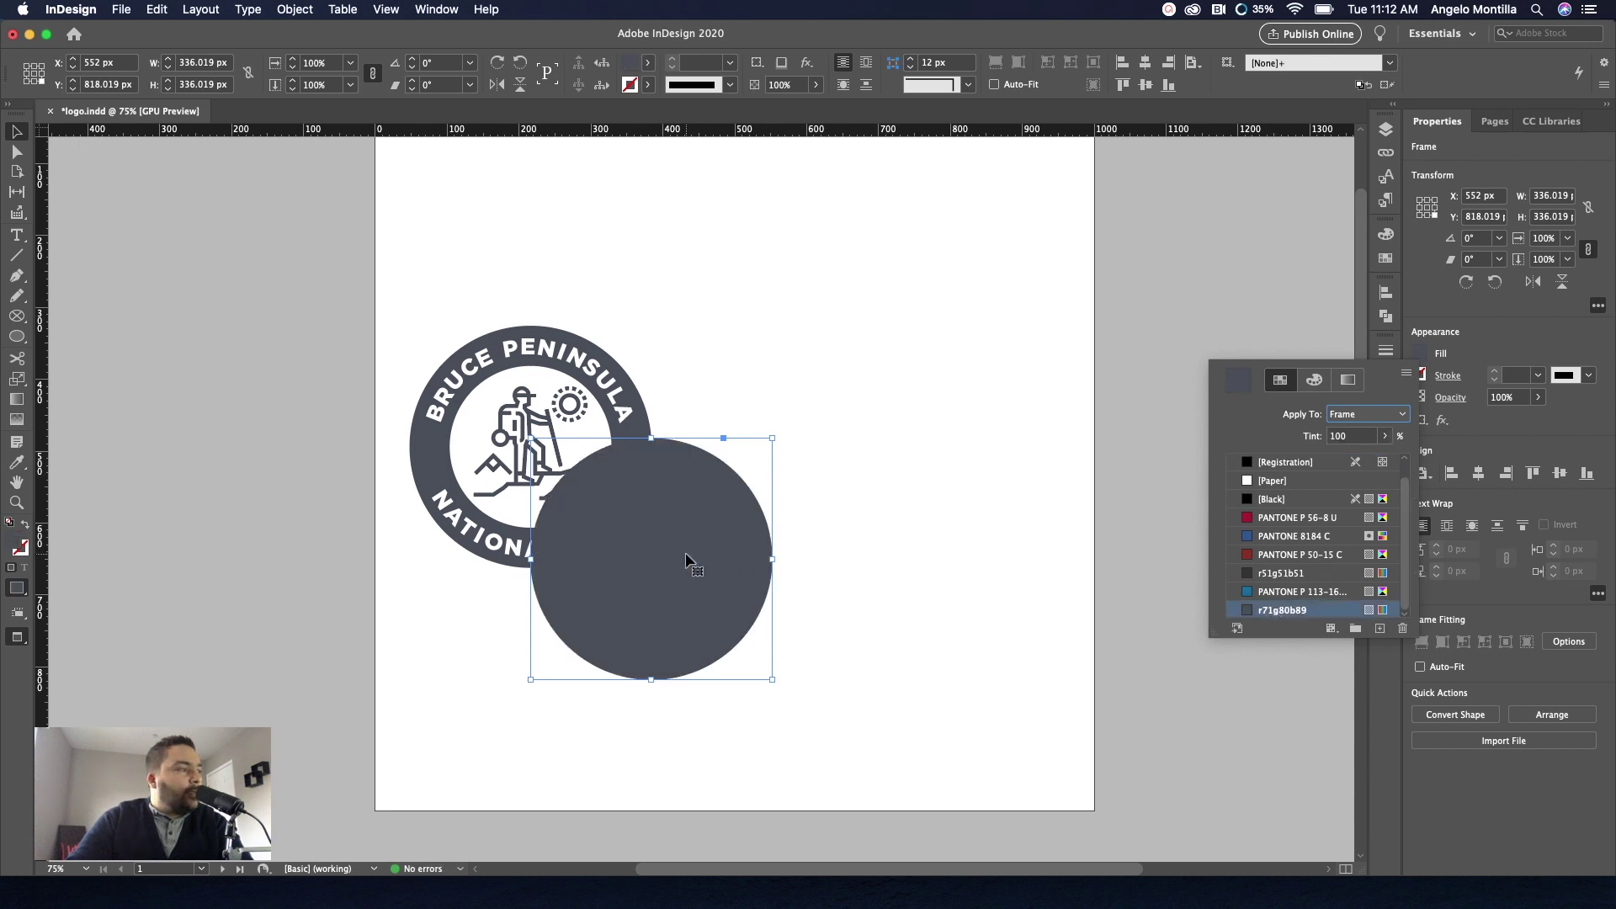
{"action": "left_click_drag", "start_coordinate": [684, 520], "coordinate": [566, 421]}
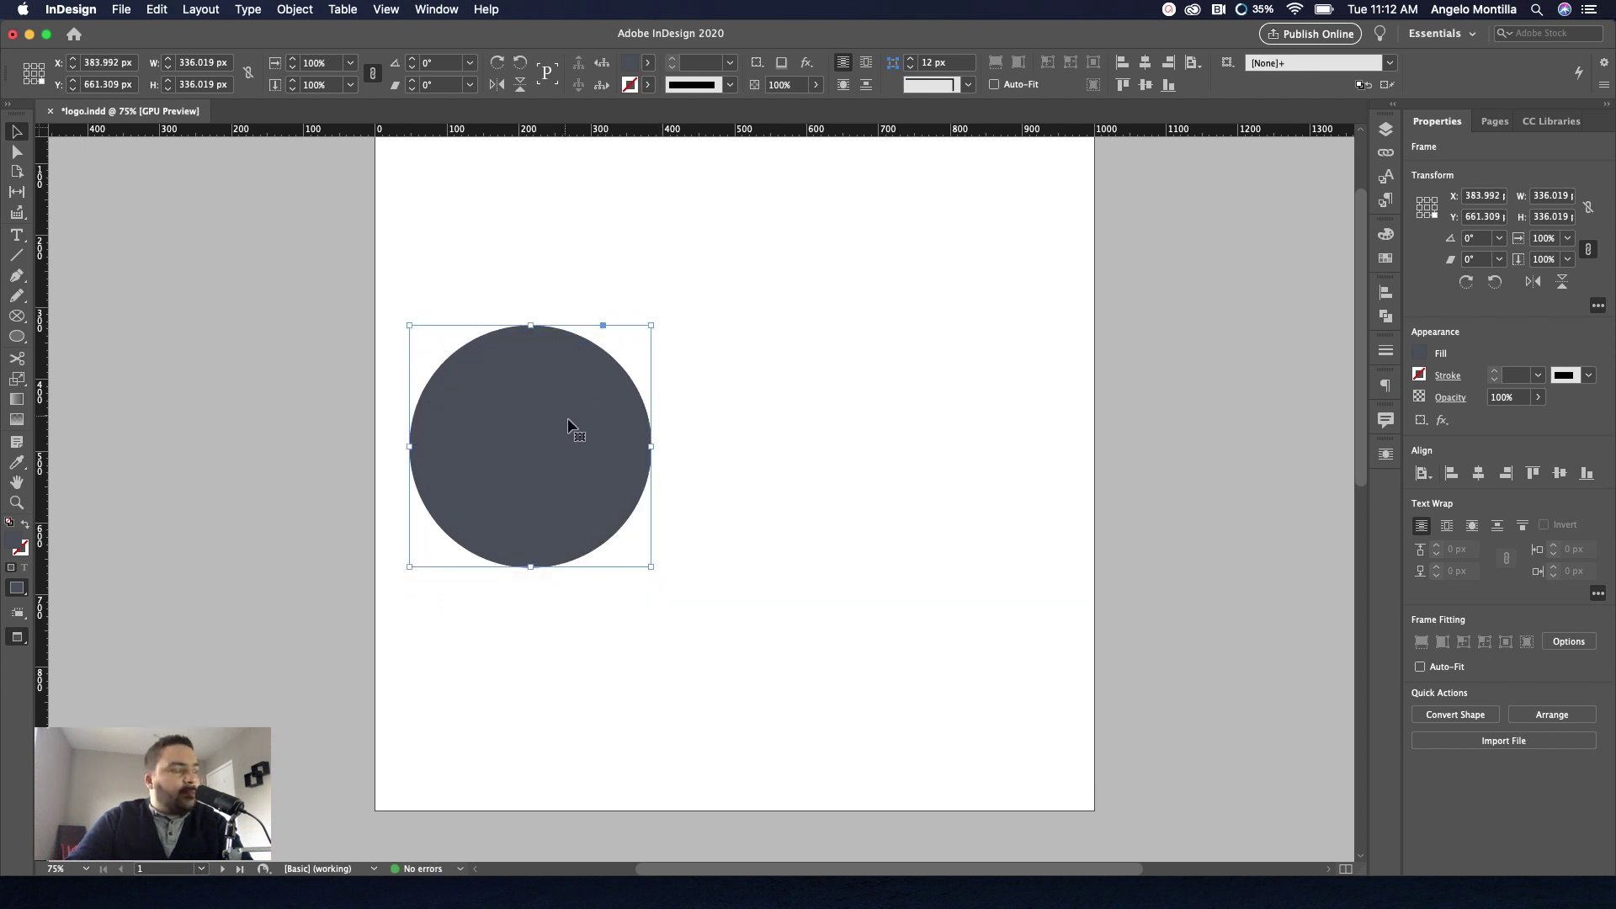
{"action": "left_click_drag", "start_coordinate": [563, 517], "coordinate": [870, 516]}
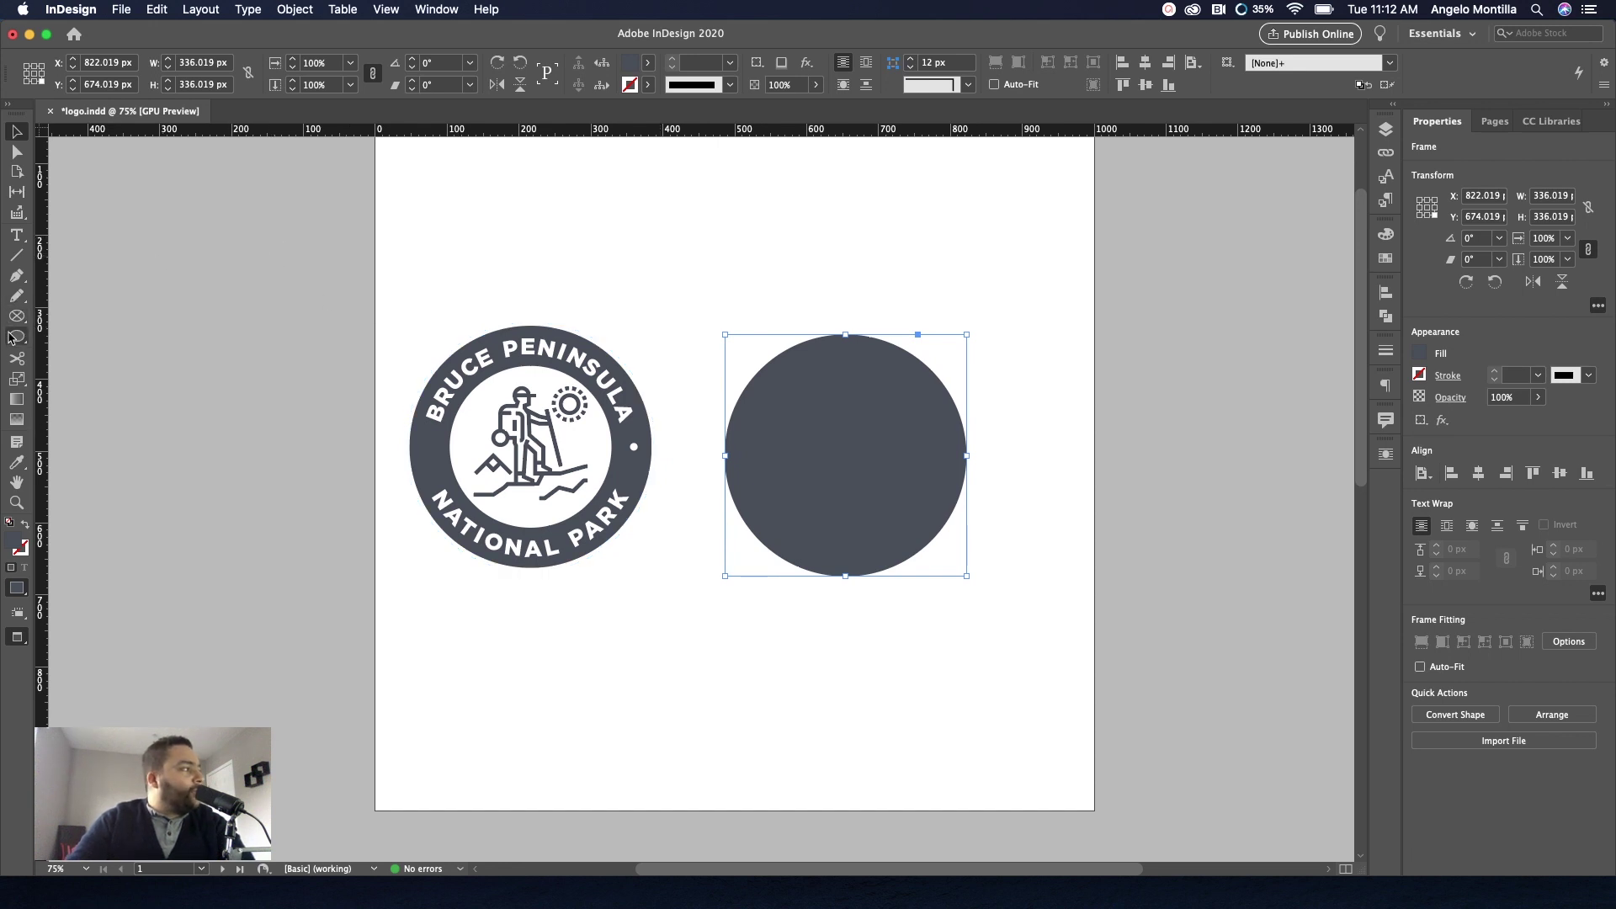
{"action": "left_click", "coordinate": [16, 237]}
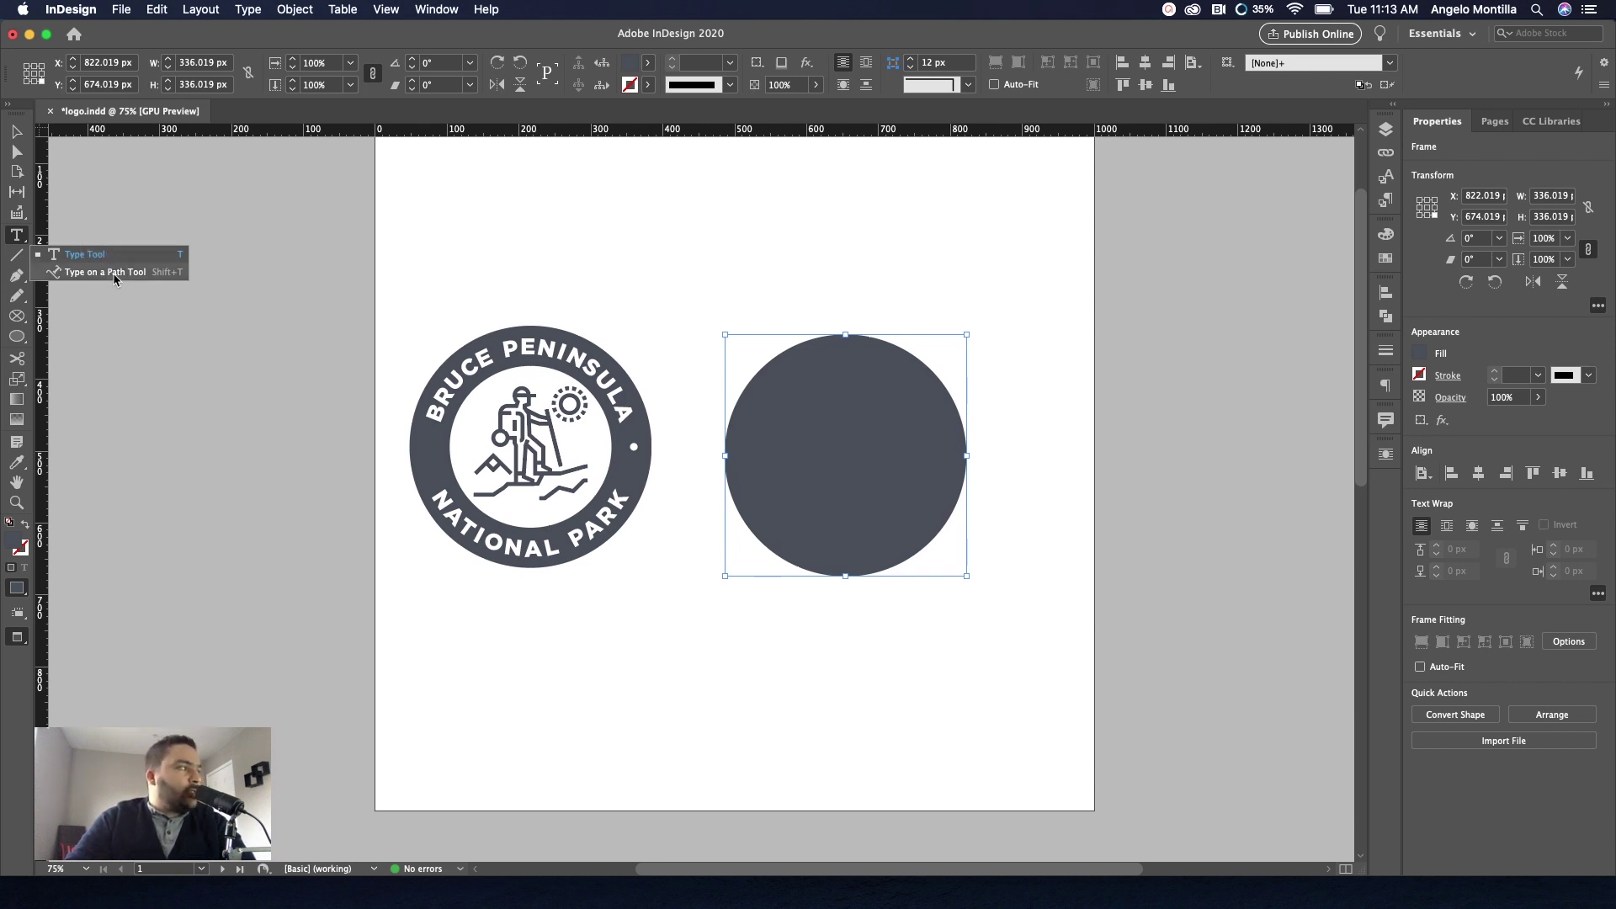
Type 'BRUCE PENINSULA' along the circle's top edge and select the text.
{"action": "left_click", "coordinate": [114, 272]}
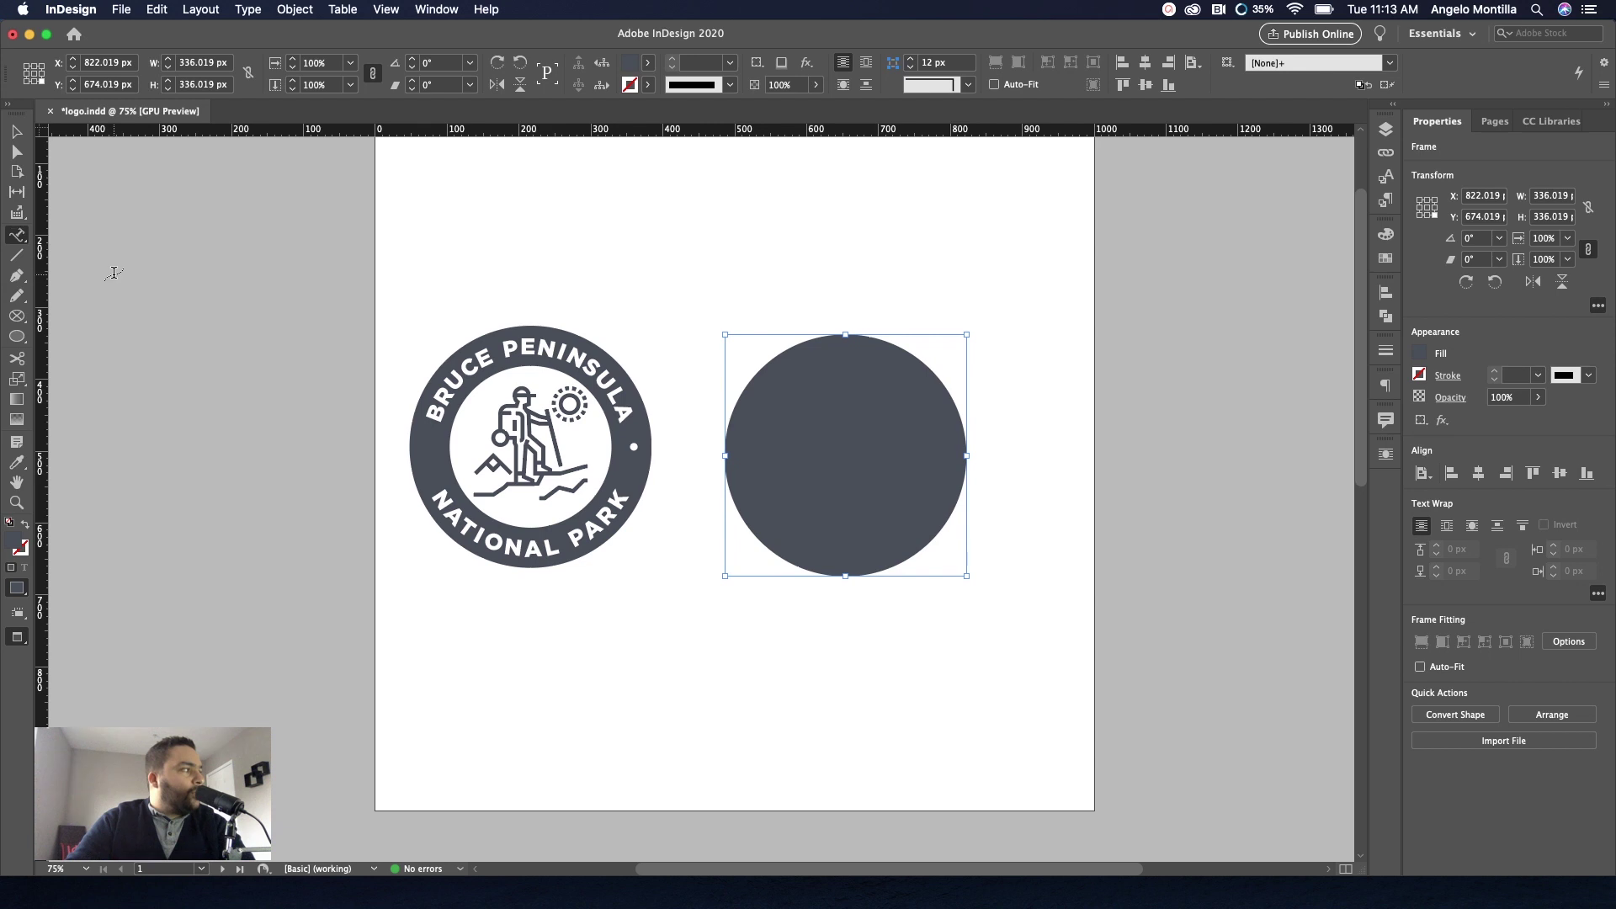
{"action": "left_click", "coordinate": [830, 337]}
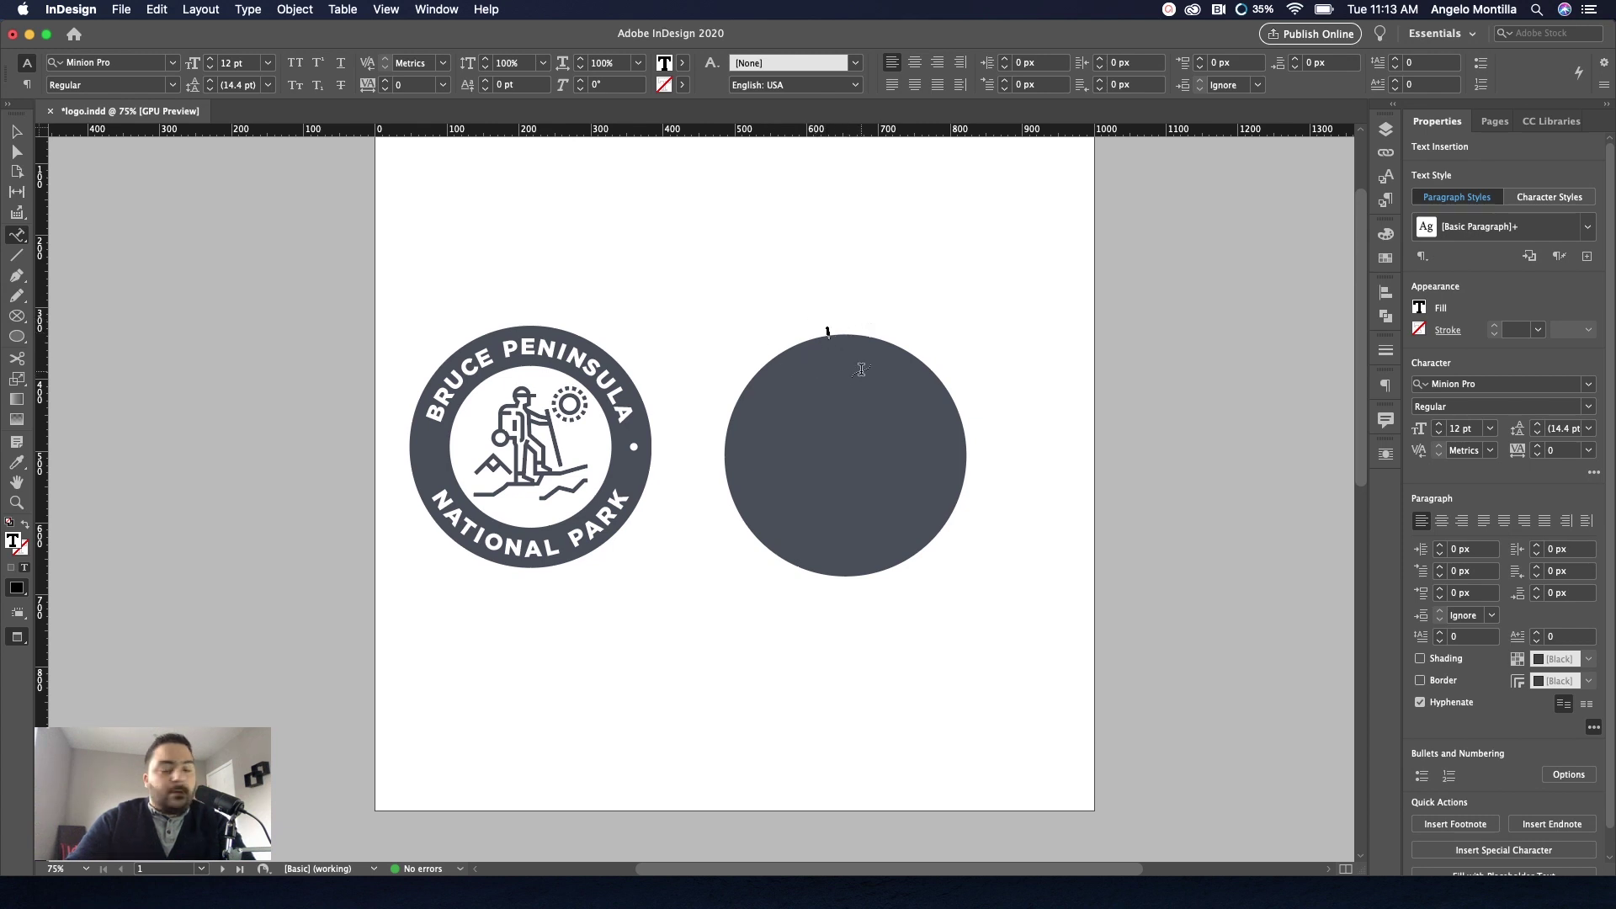
{"action": "type", "text": "BRUCE"}
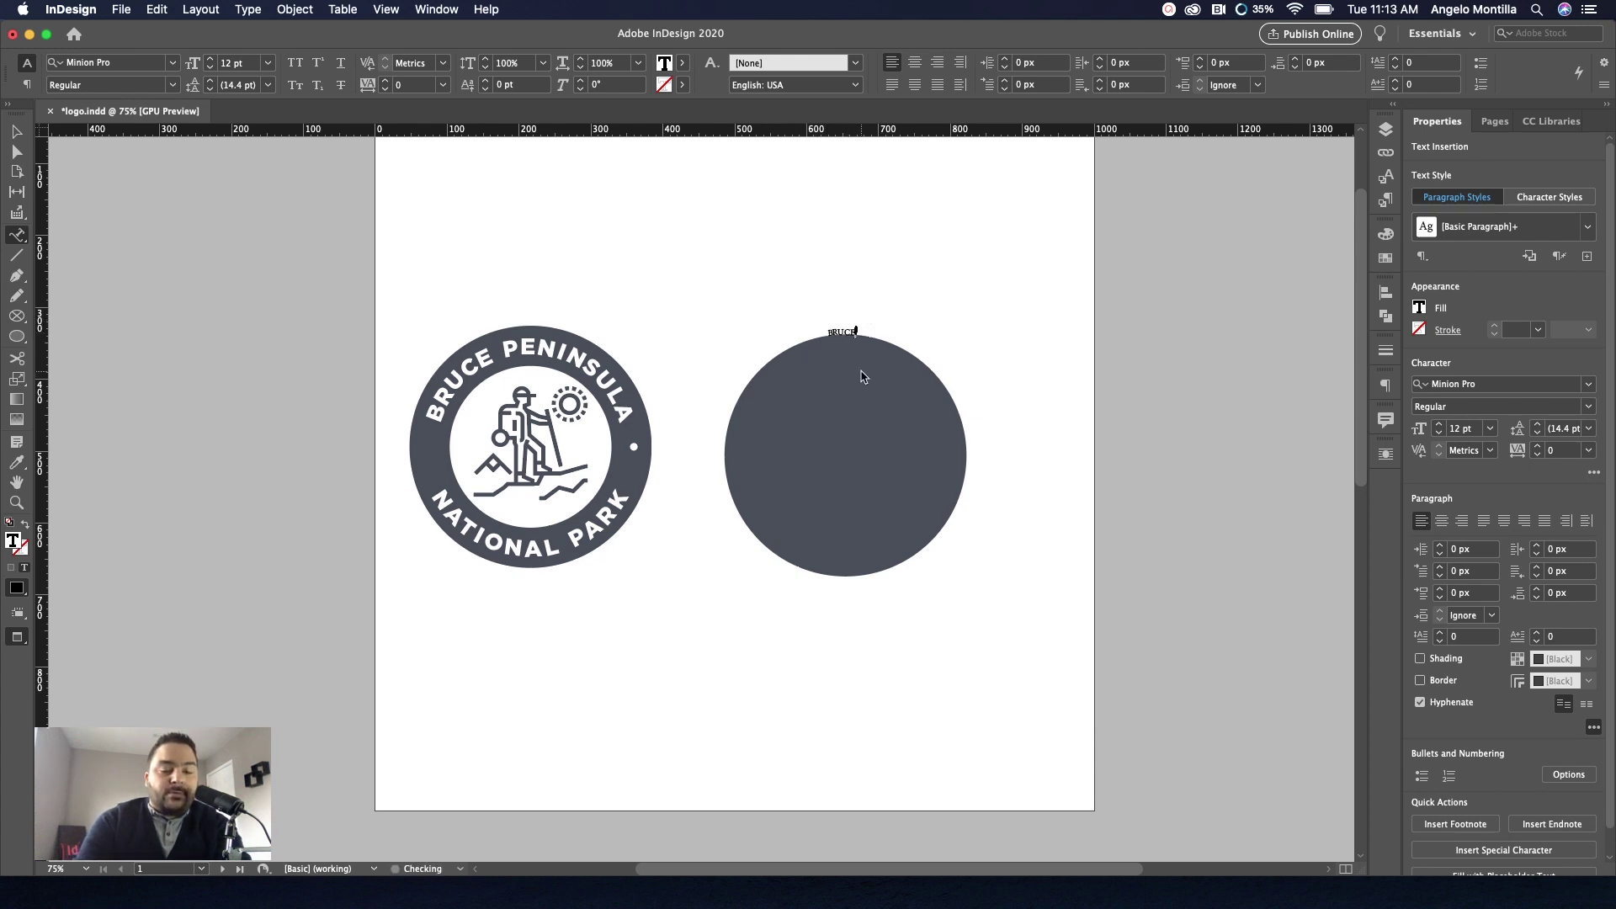
{"action": "type", "text": " PENINSULA"}
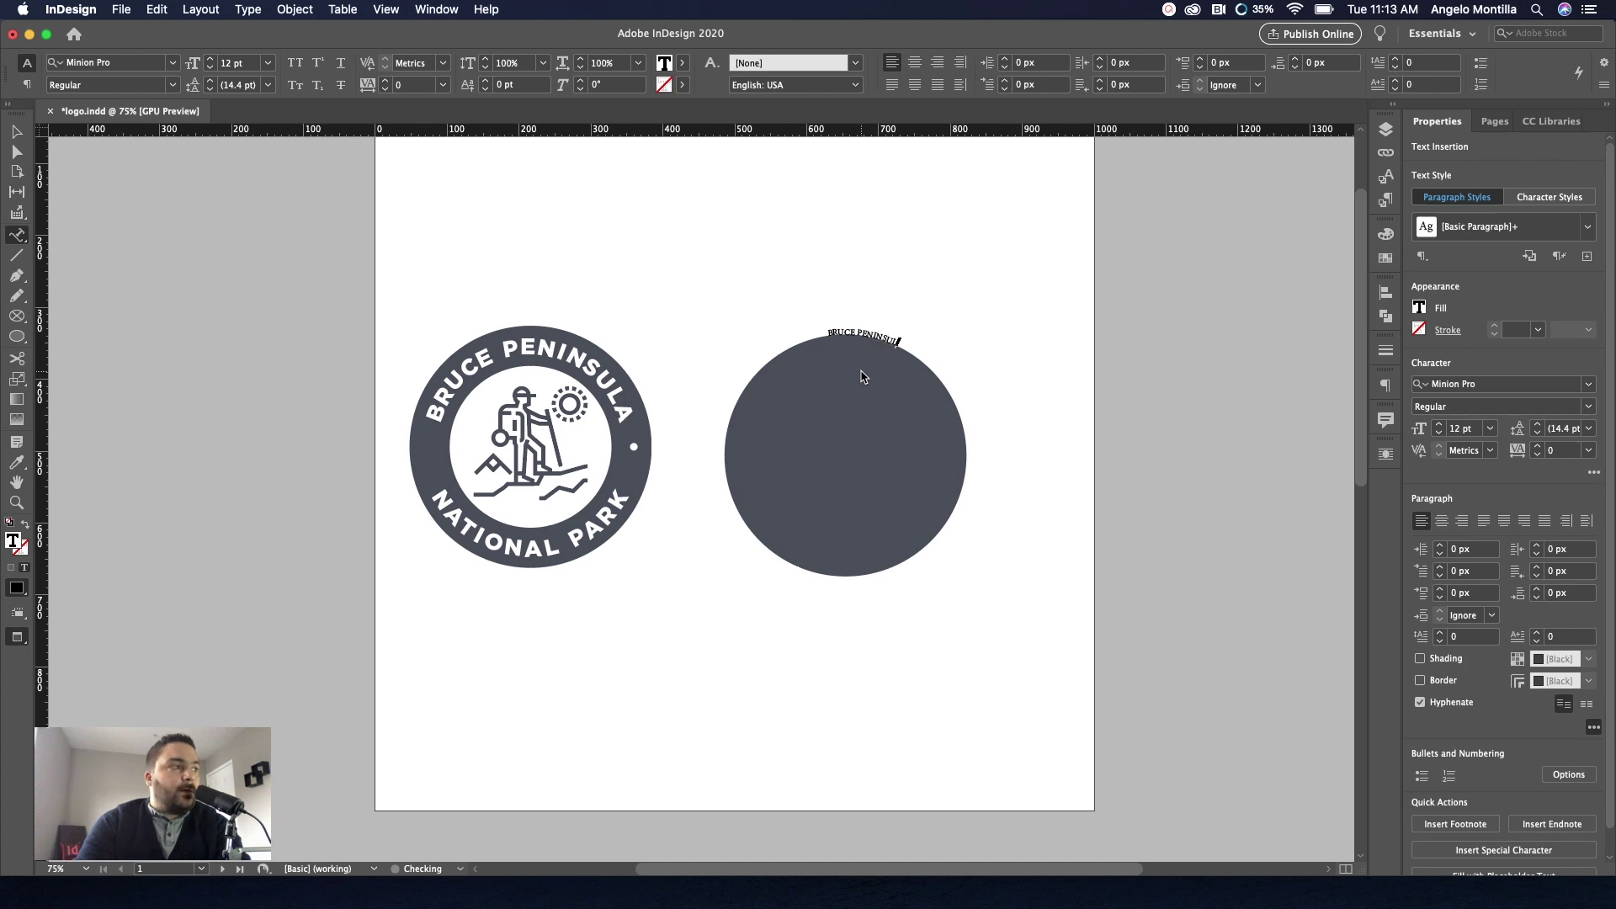
{"action": "key", "text": "alt+shift+Left"}
{"action": "key", "text": "alt+shift+Left"}
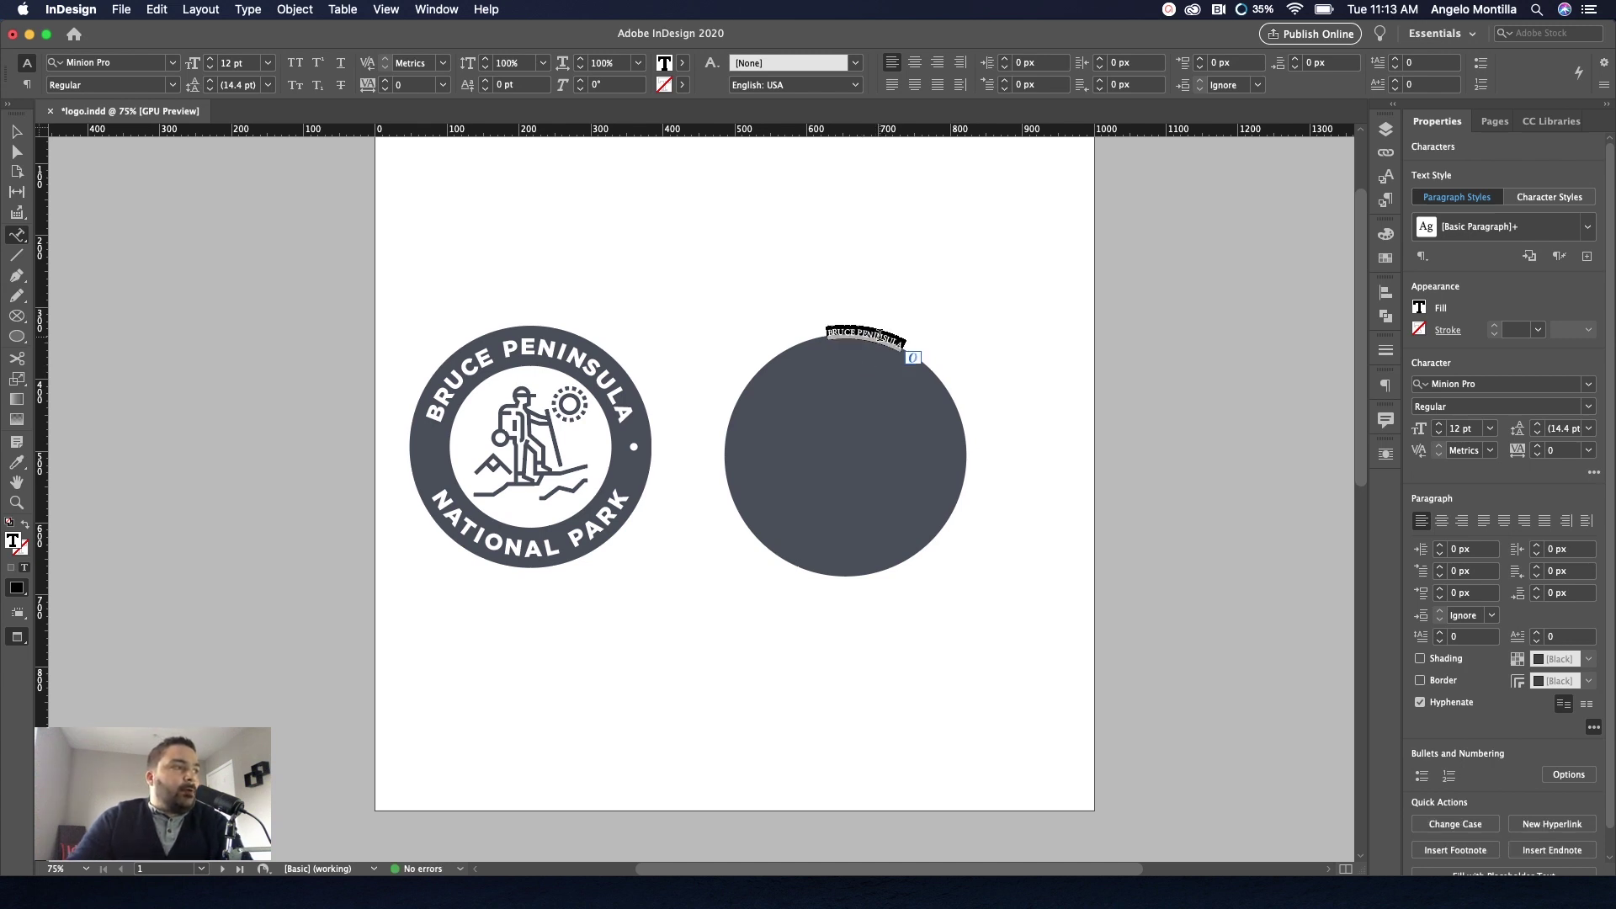
Set the path text's font to Gotham Black at 30 pt.
{"action": "left_click", "coordinate": [1483, 390]}
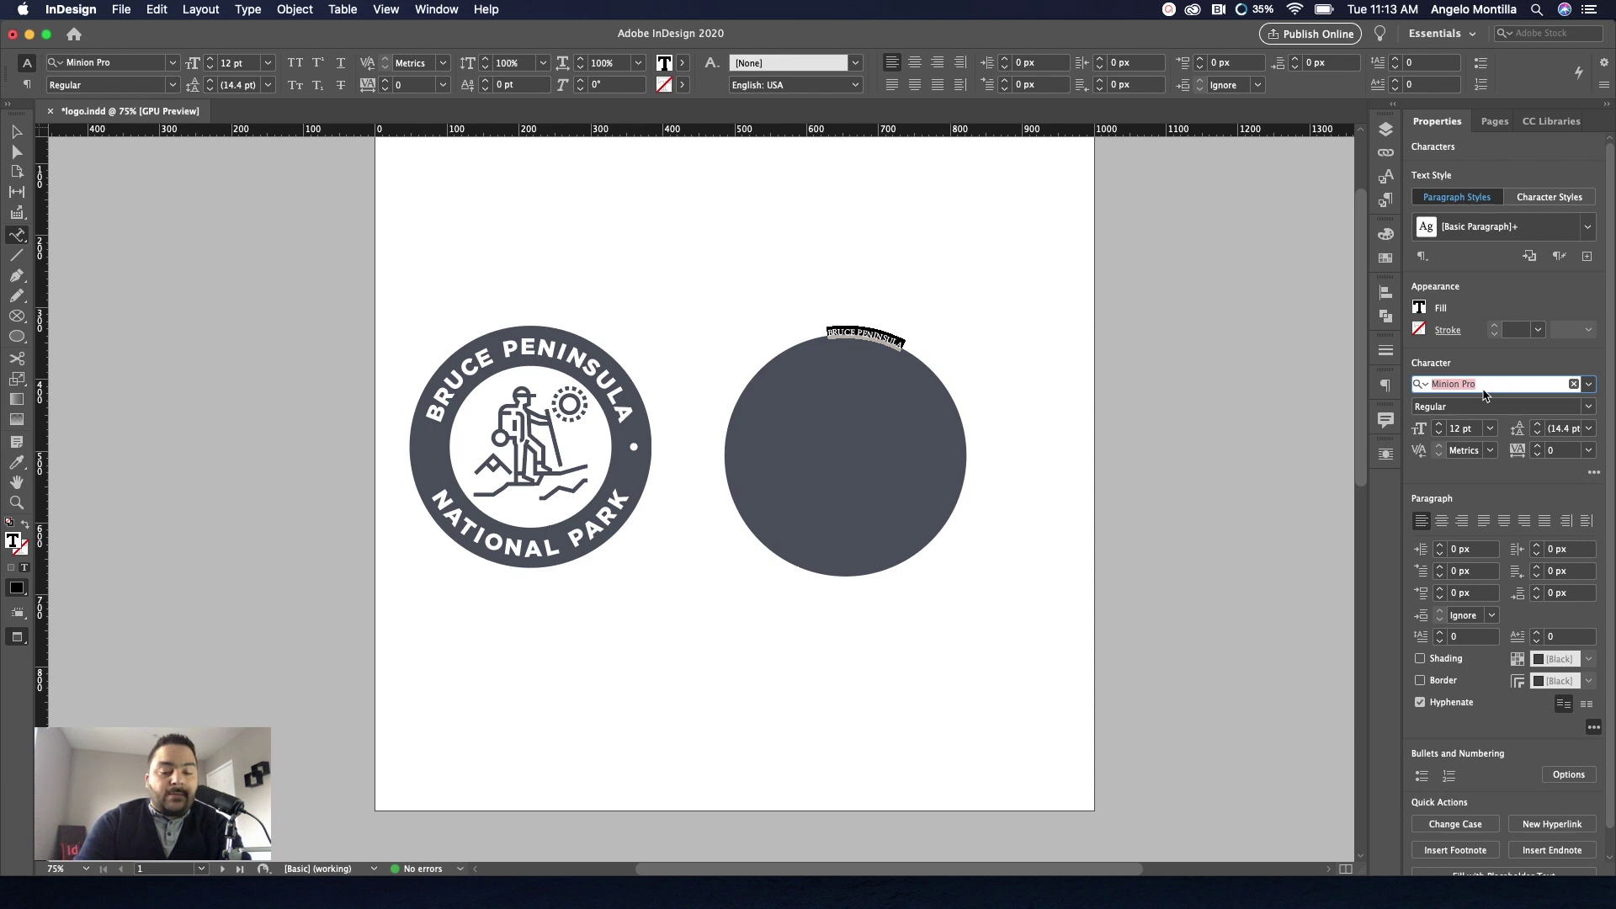
{"action": "type", "text": "black"}
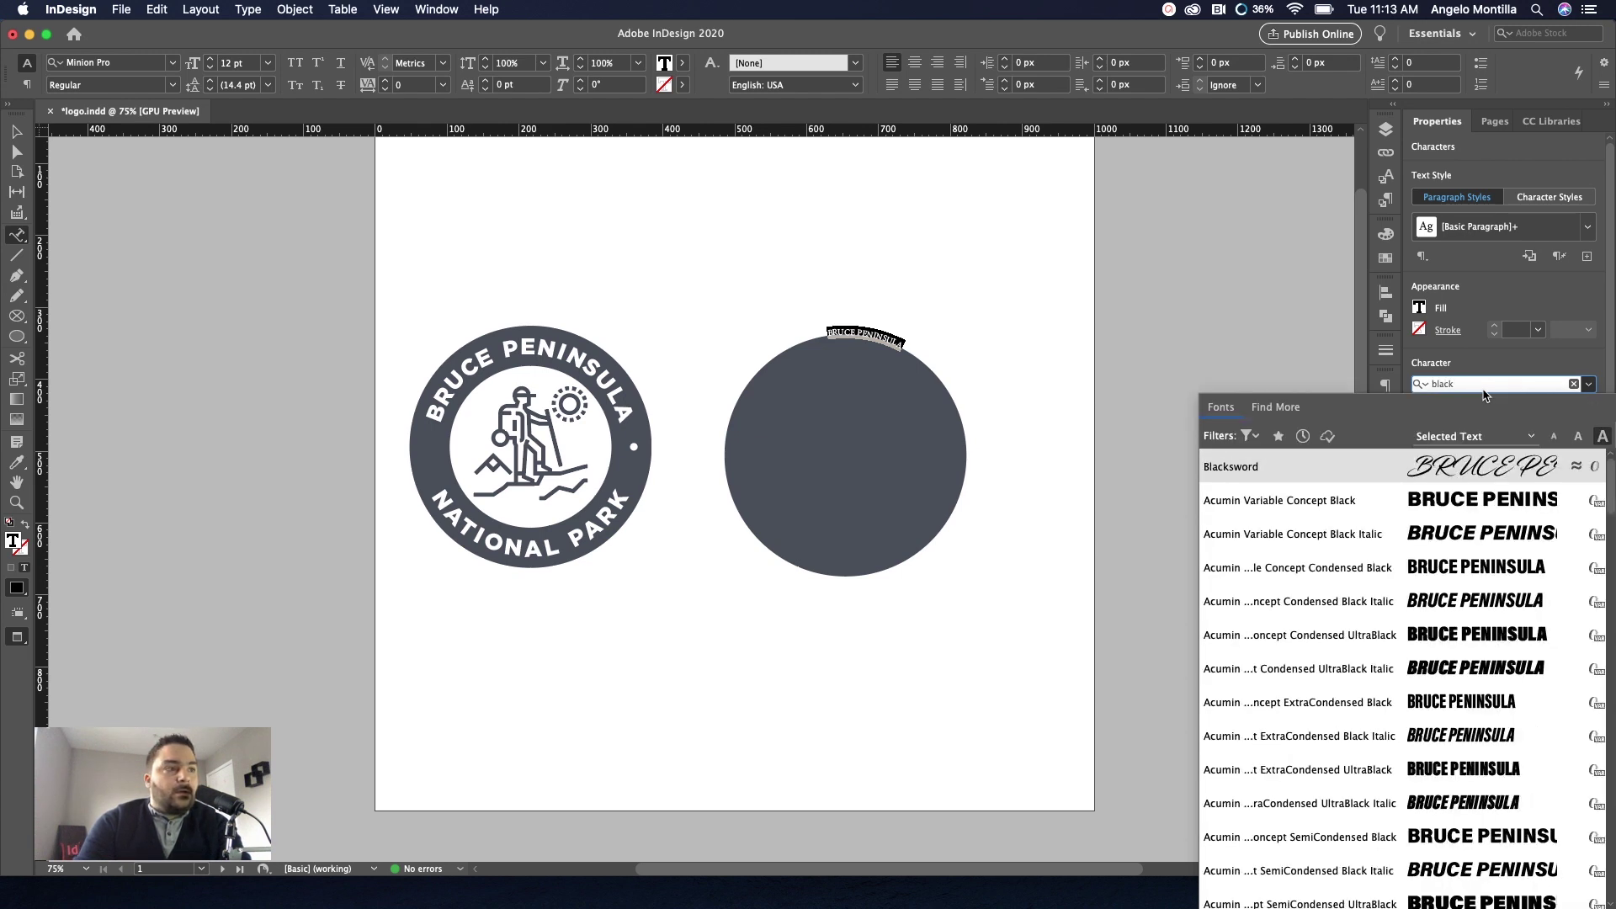
{"action": "key", "text": "Return"}
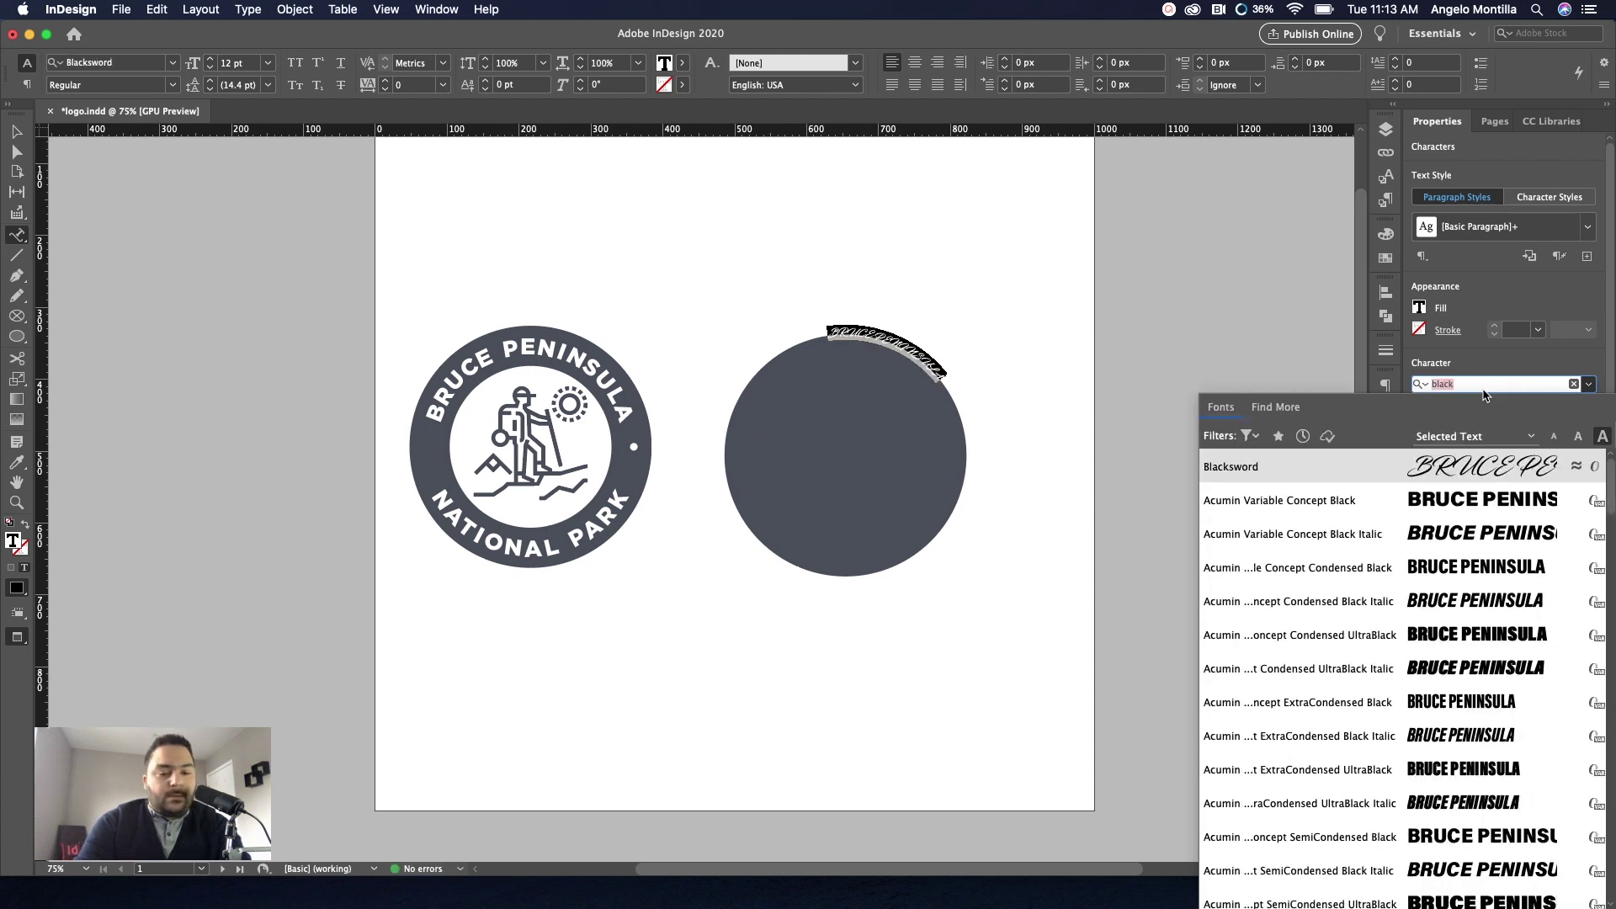
{"action": "type", "text": "gotham"}
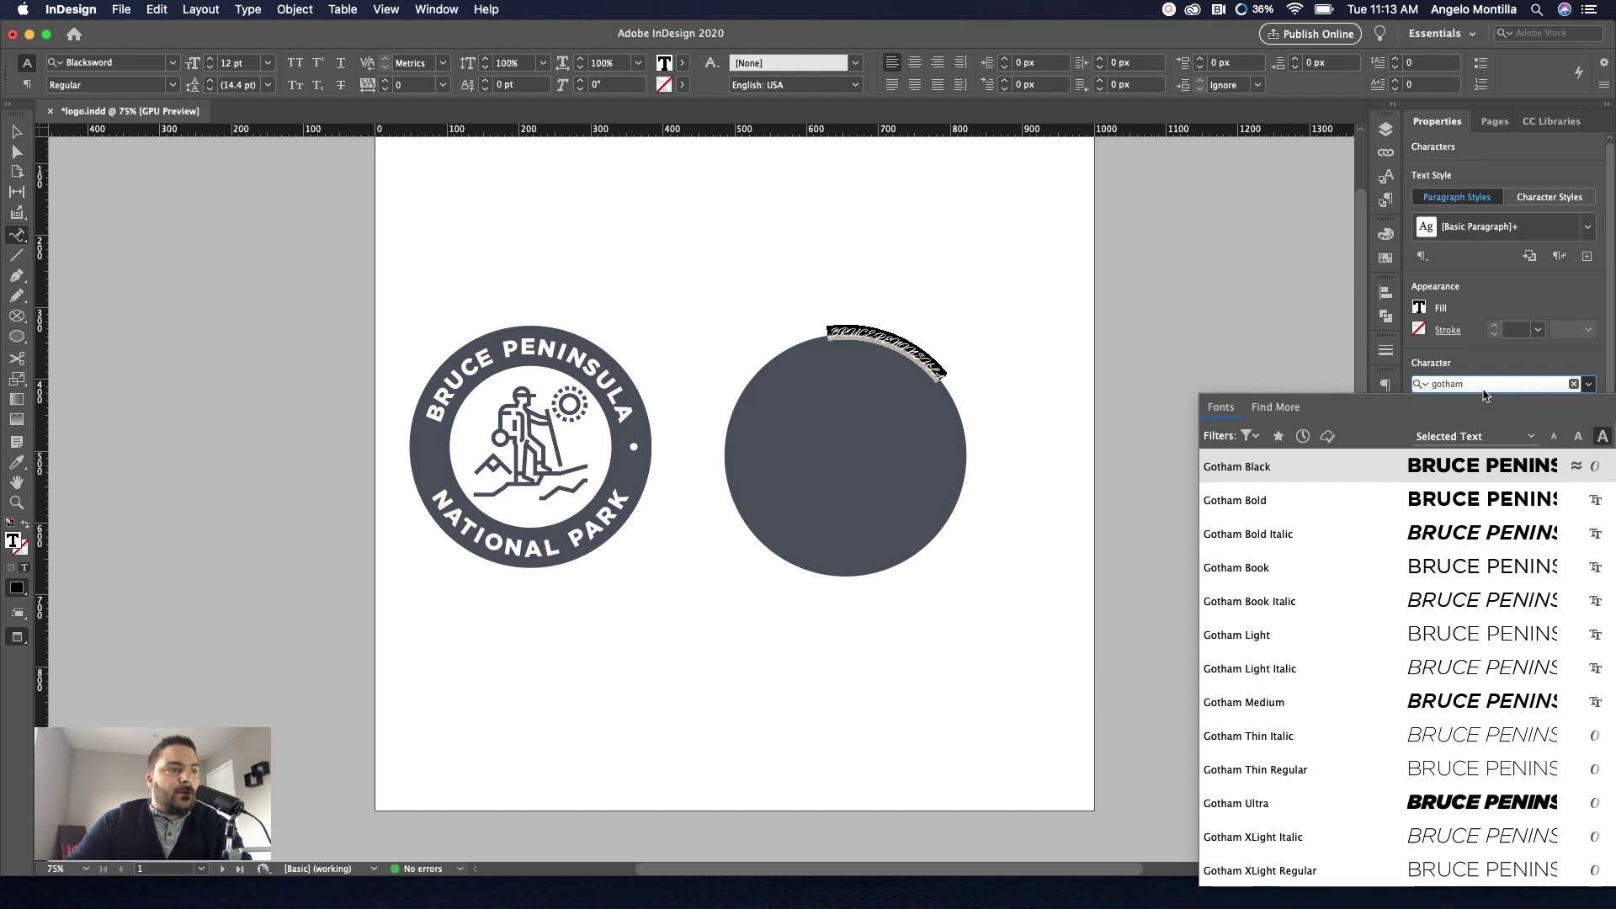
{"action": "left_click", "coordinate": [1238, 467]}
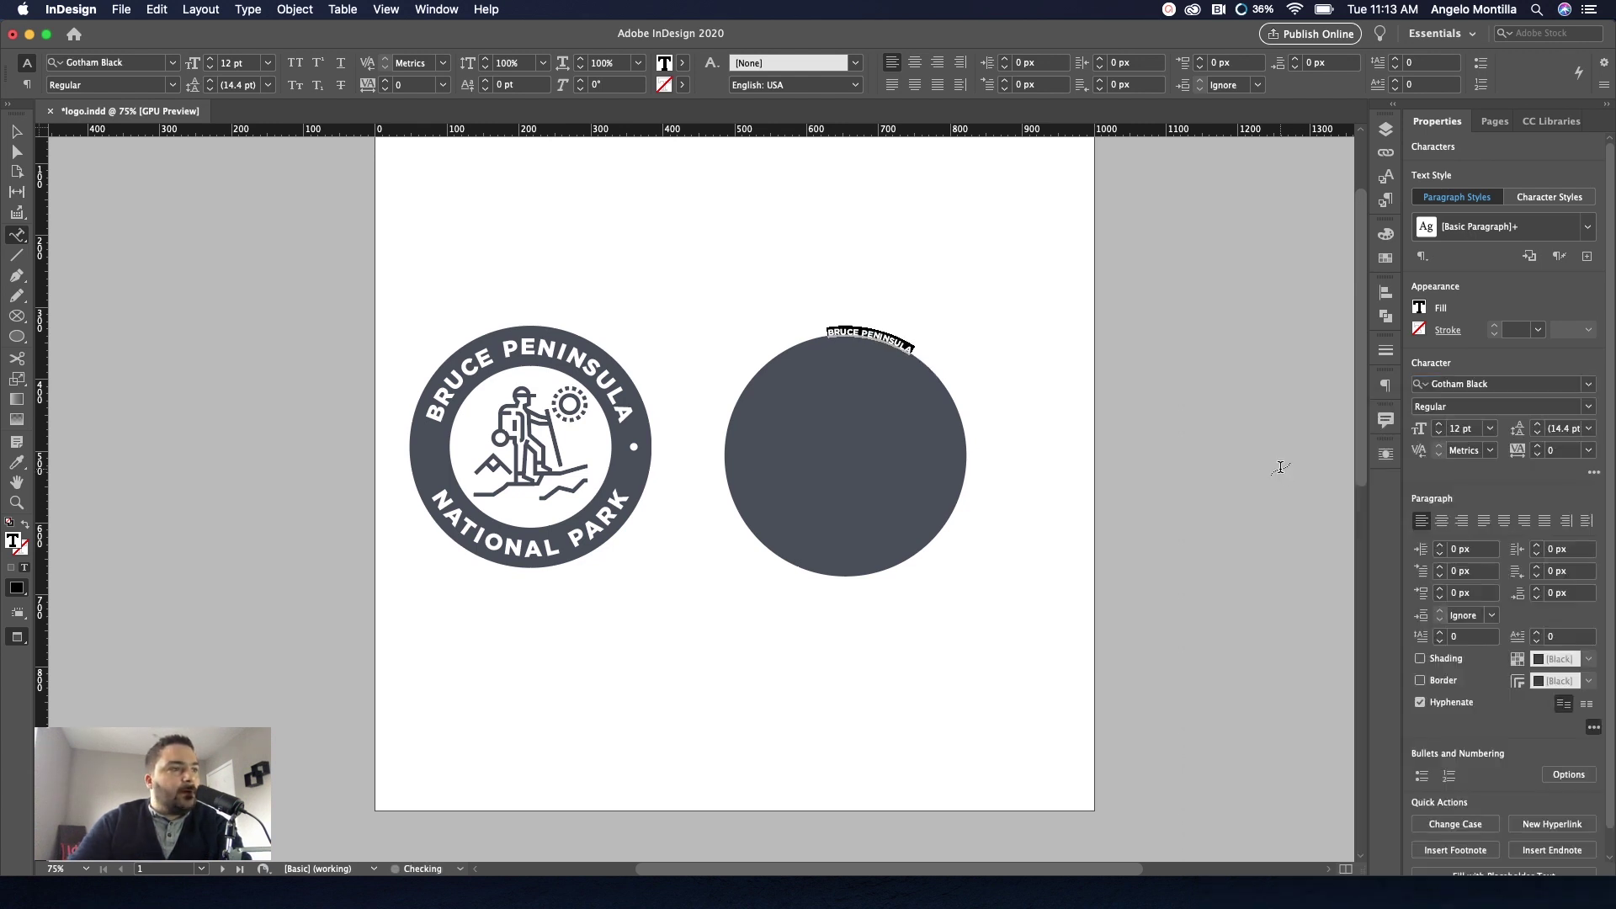
{"action": "double_click", "coordinate": [1465, 430]}
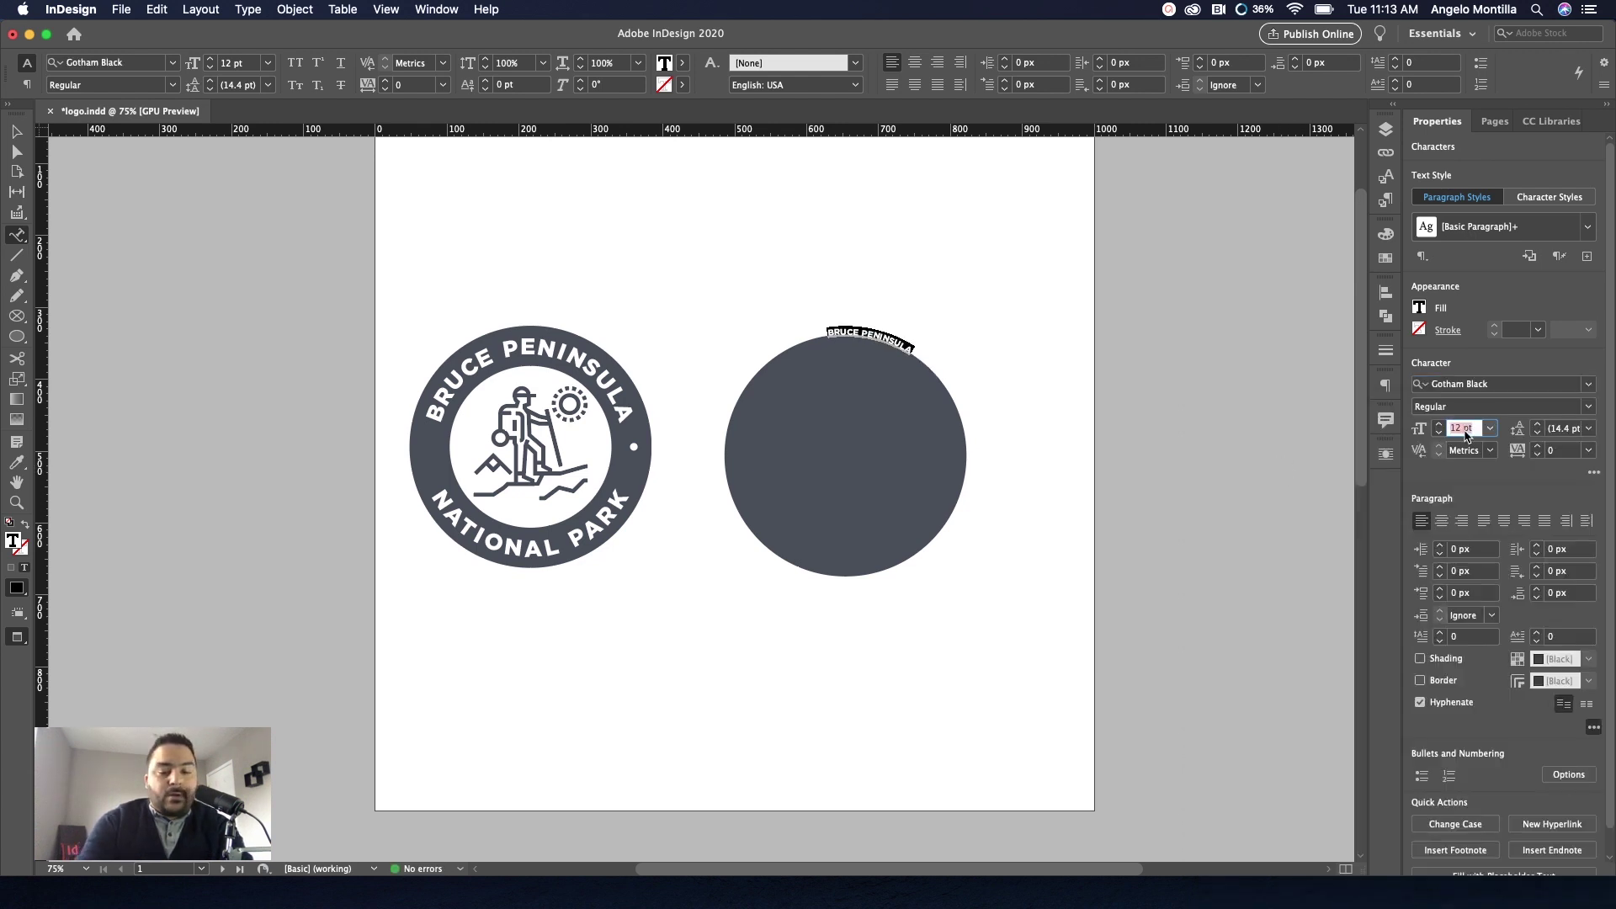
{"action": "type", "text": "30"}
{"action": "key", "text": "Return"}
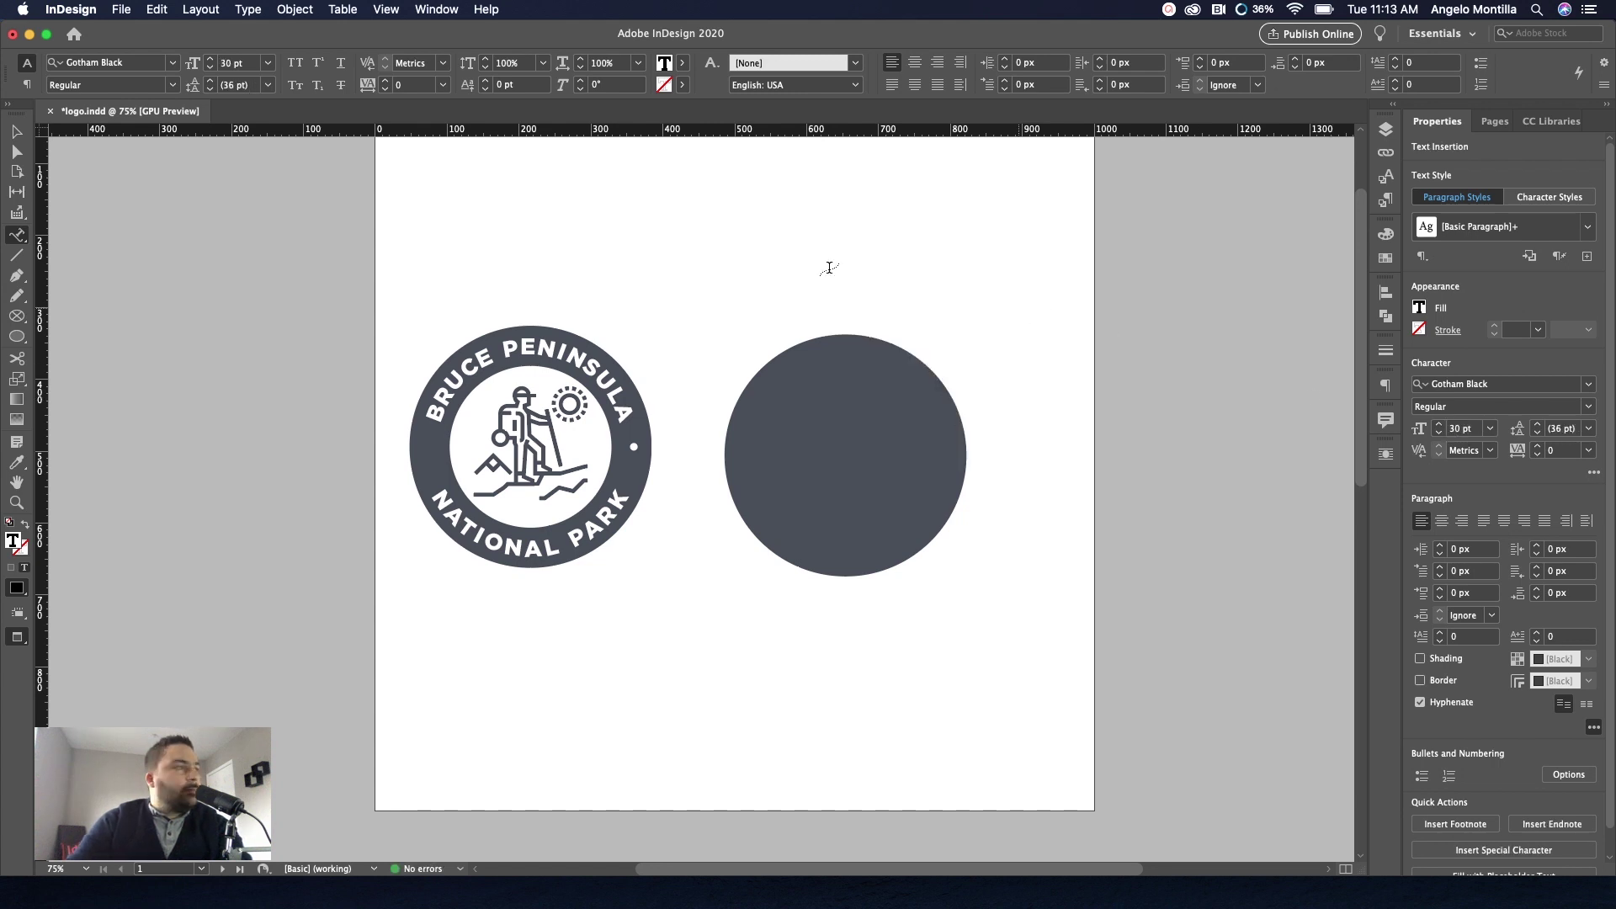
{"action": "left_click", "coordinate": [17, 132]}
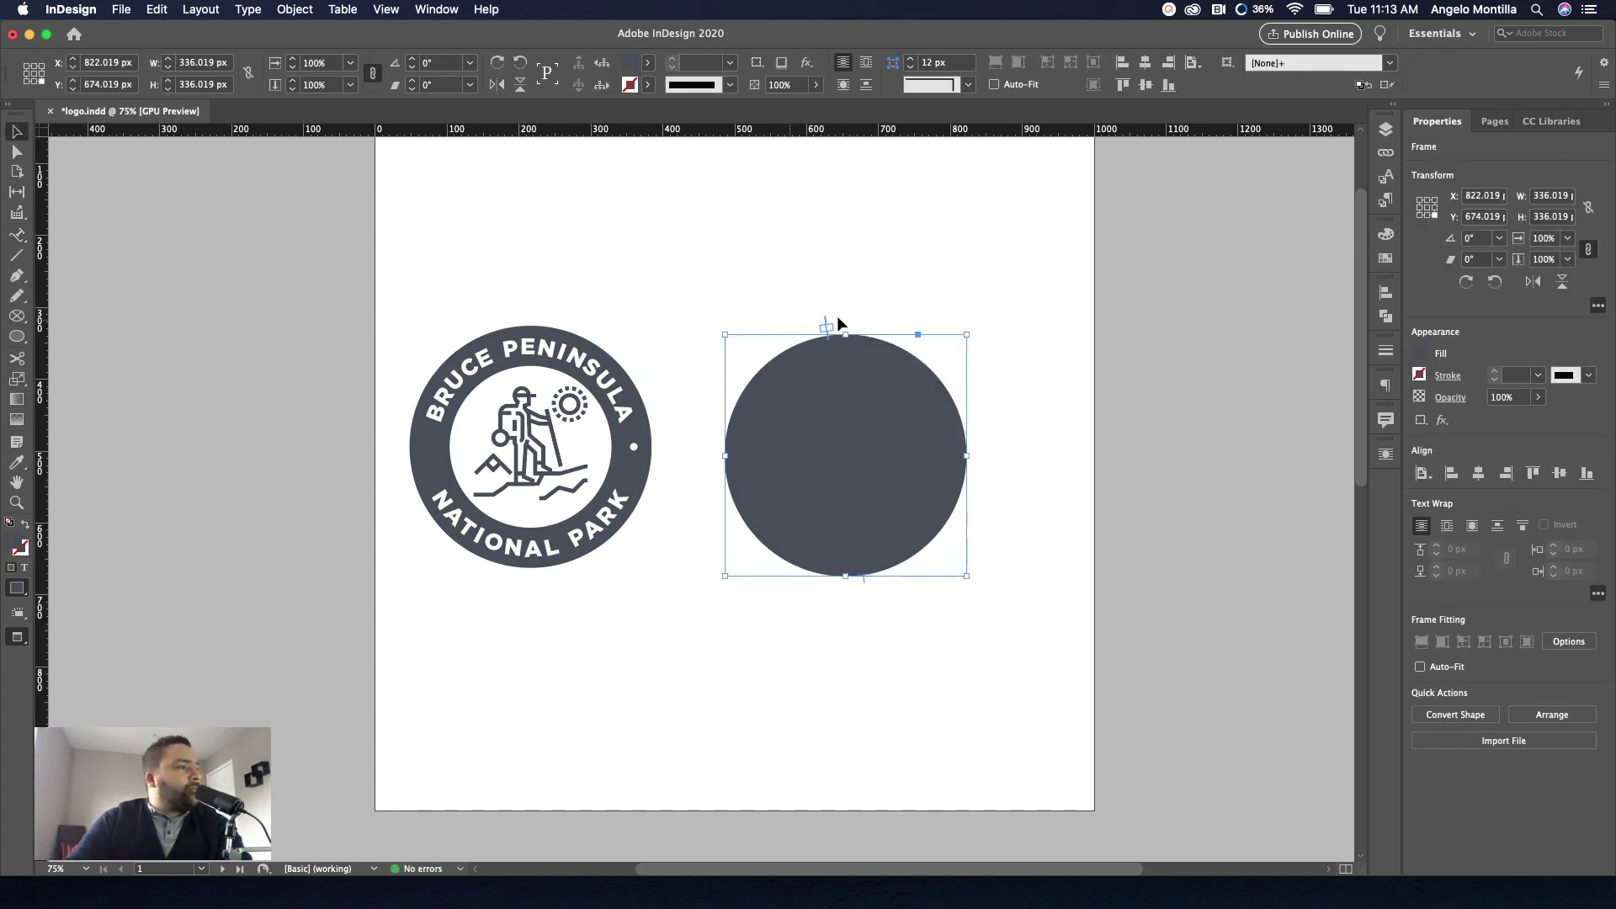
Set the path text's start and end brackets at the circle's left and right edges.
{"action": "key", "text": "super+equal"}
{"action": "key", "text": "super+equal"}
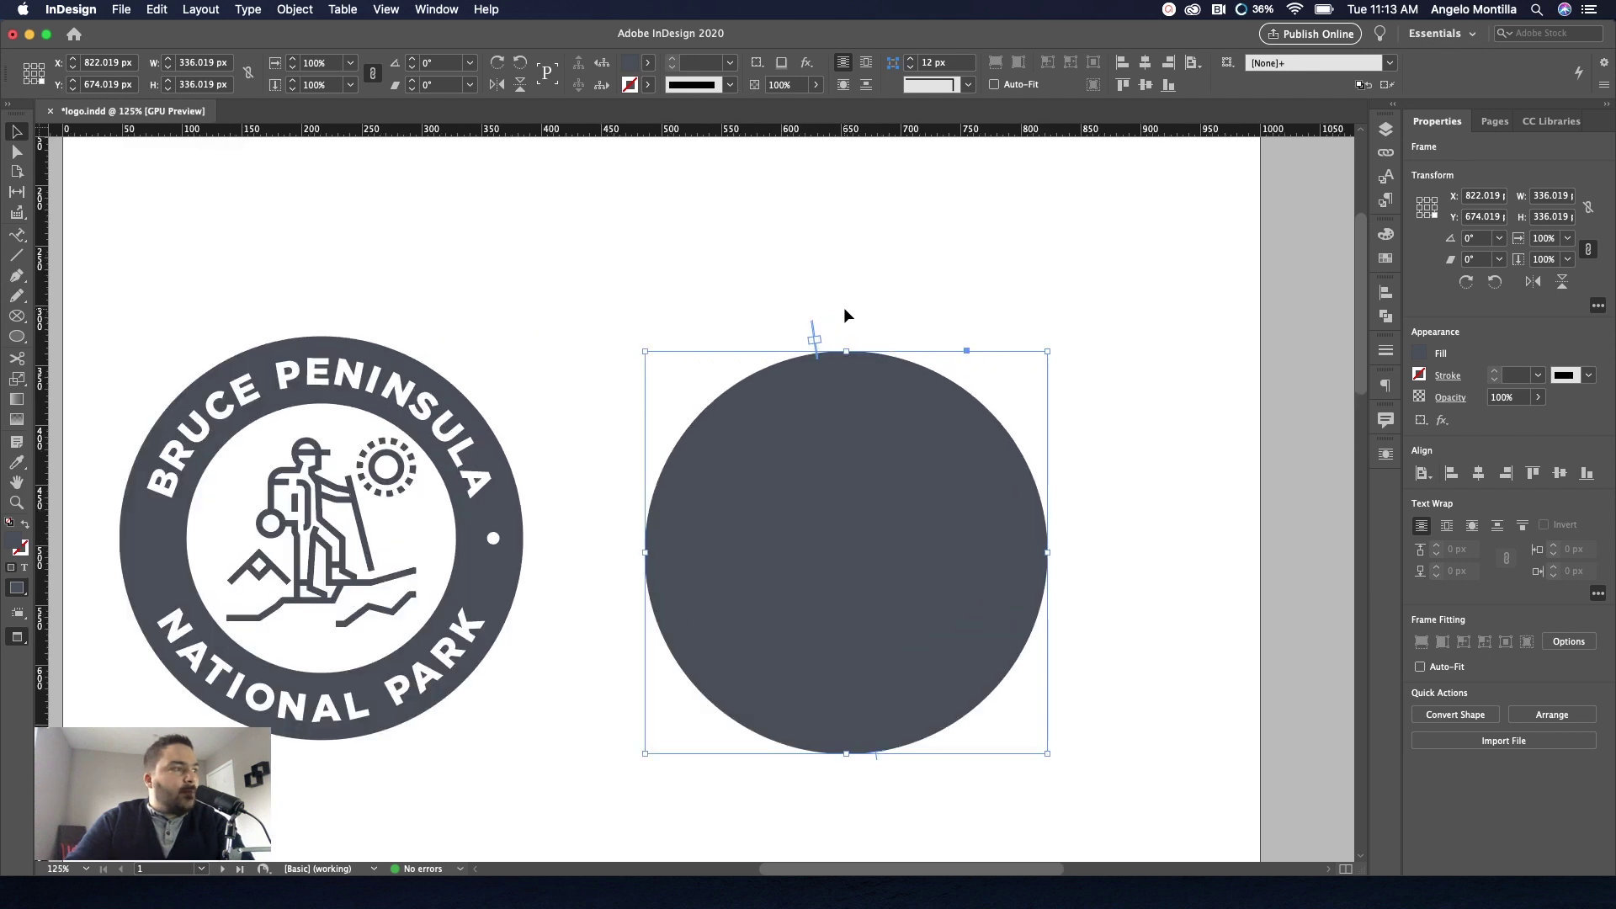
{"action": "scroll", "coordinate": [901, 364], "scroll_direction": "down", "scroll_amount": 3}
{"action": "scroll", "coordinate": [903, 371], "scroll_direction": "up", "scroll_amount": 1}
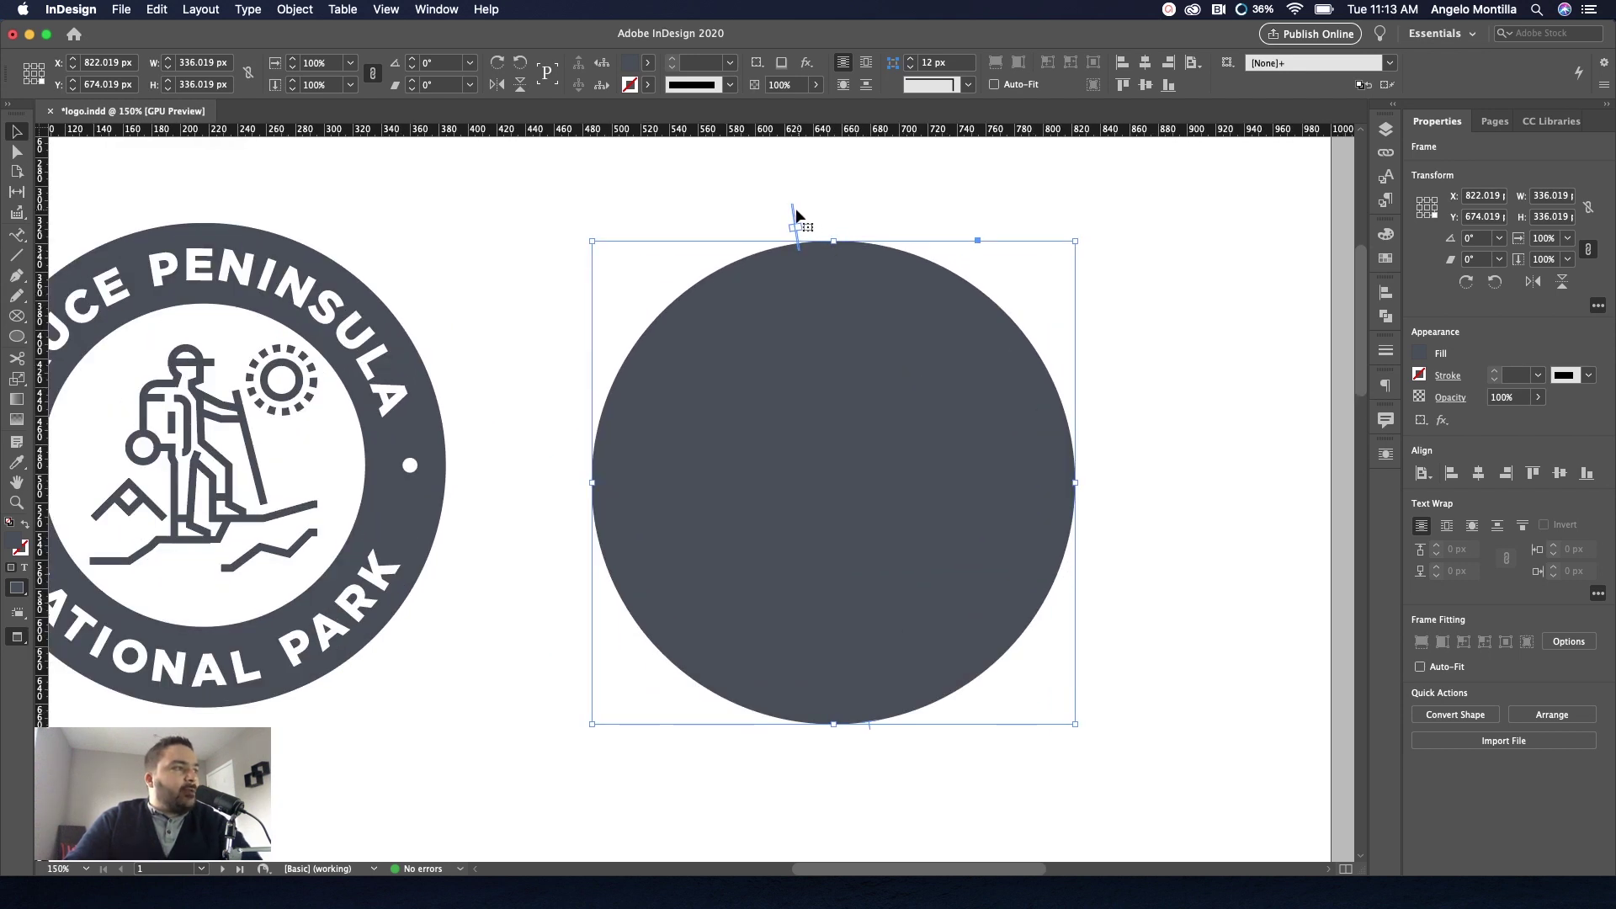
{"action": "left_click_drag", "start_coordinate": [796, 215], "coordinate": [607, 417]}
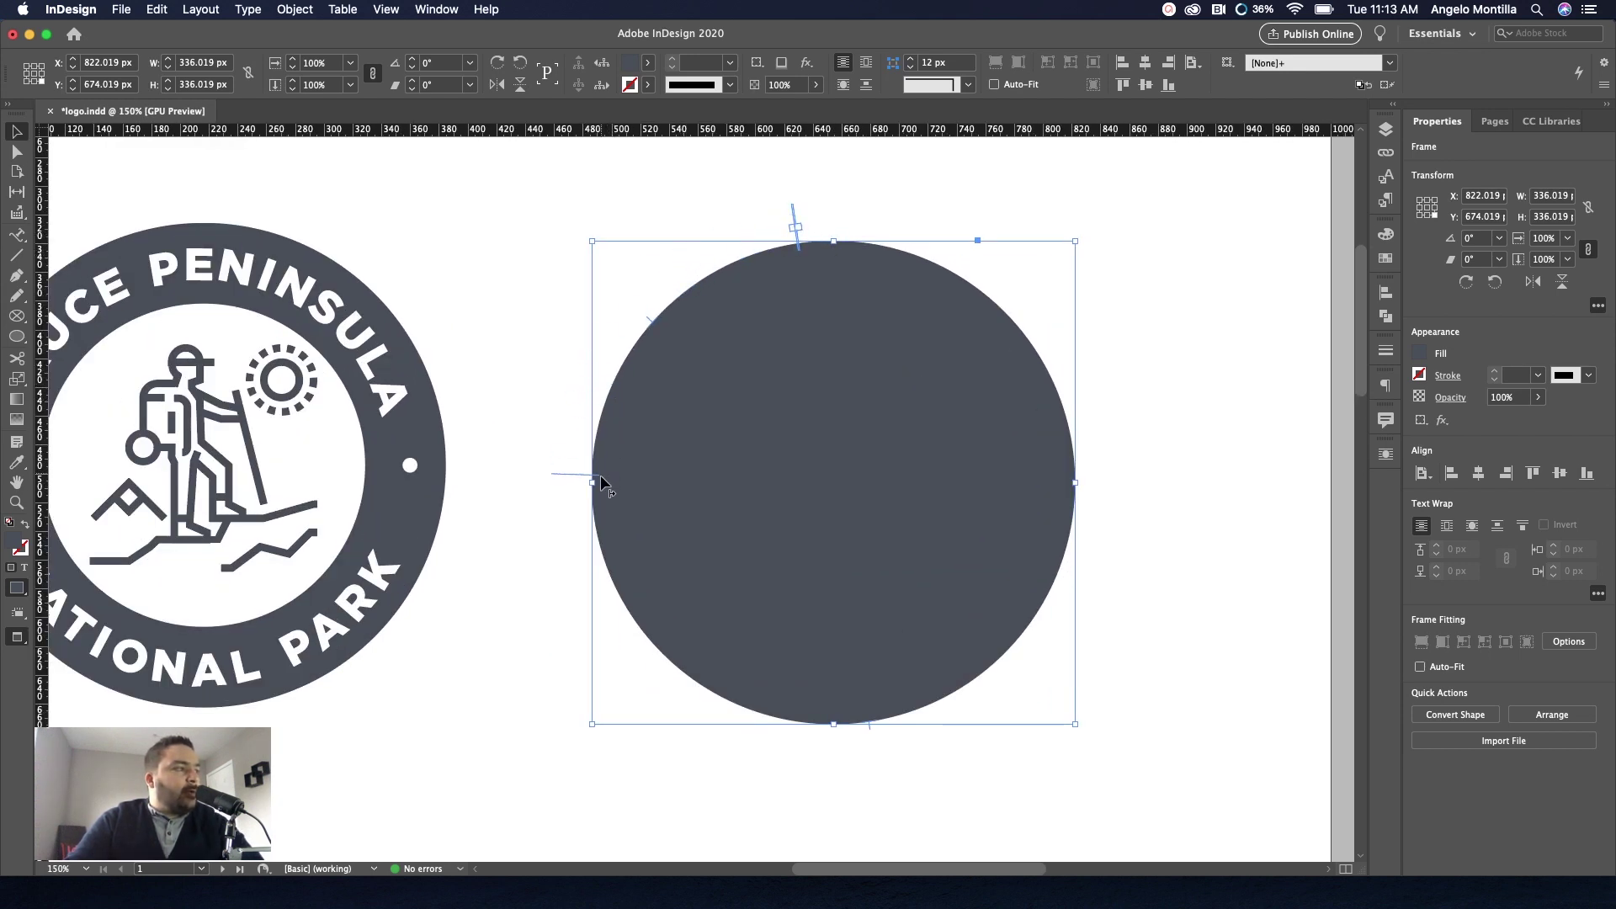
{"action": "left_click_drag", "start_coordinate": [600, 482], "coordinate": [600, 482]}
{"action": "left_click_drag", "start_coordinate": [790, 205], "coordinate": [1037, 380]}
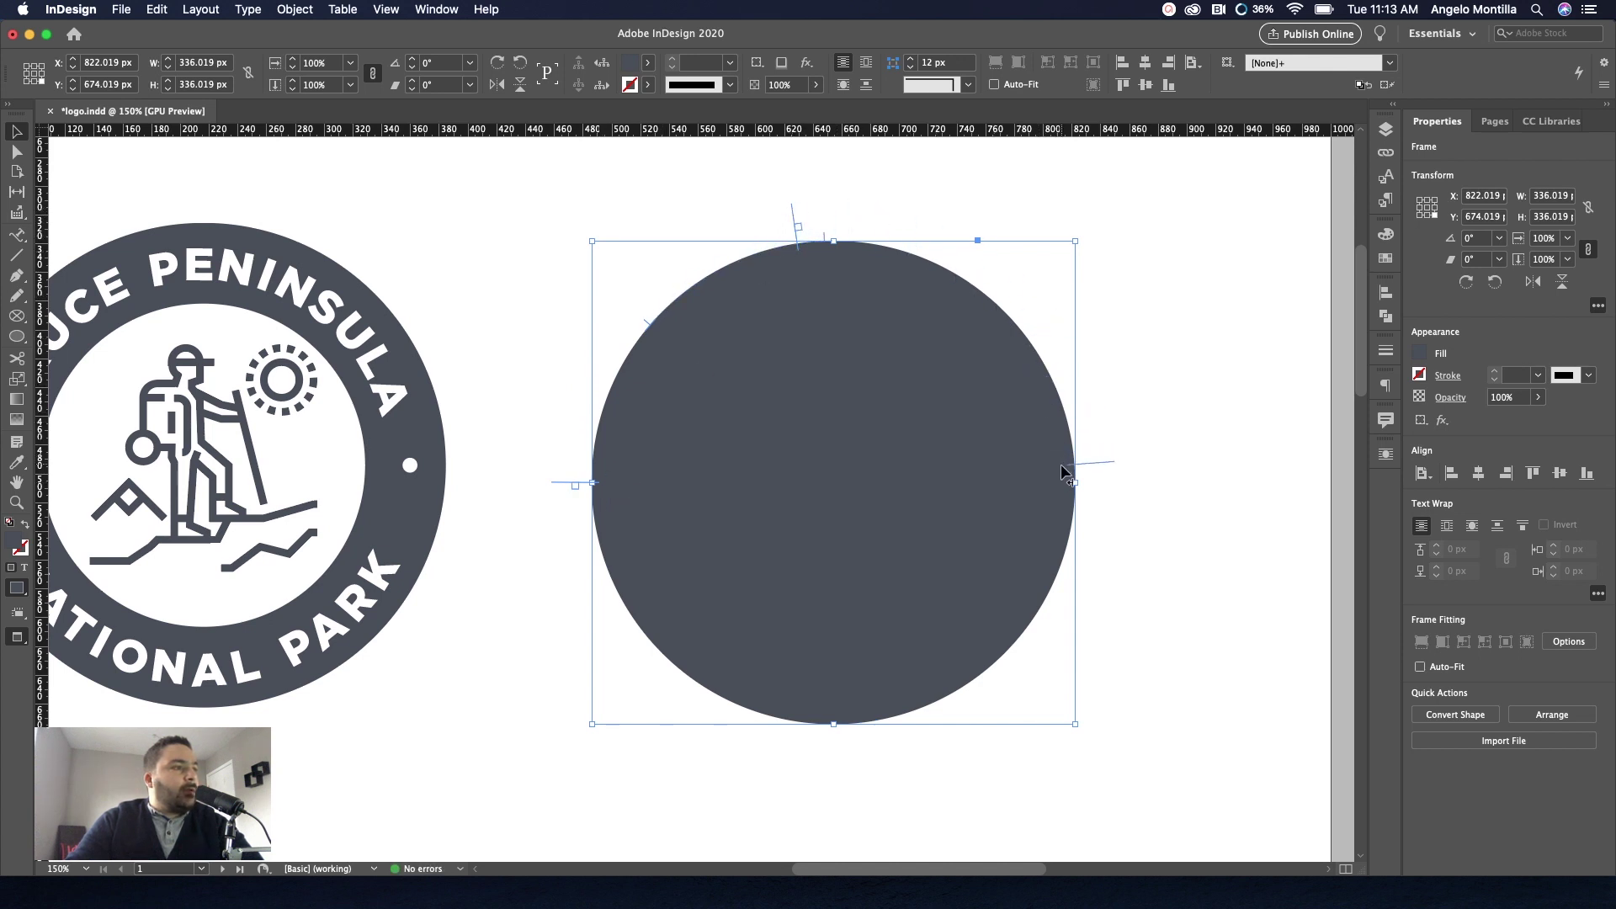
{"action": "left_click_drag", "start_coordinate": [1061, 468], "coordinate": [1064, 482]}
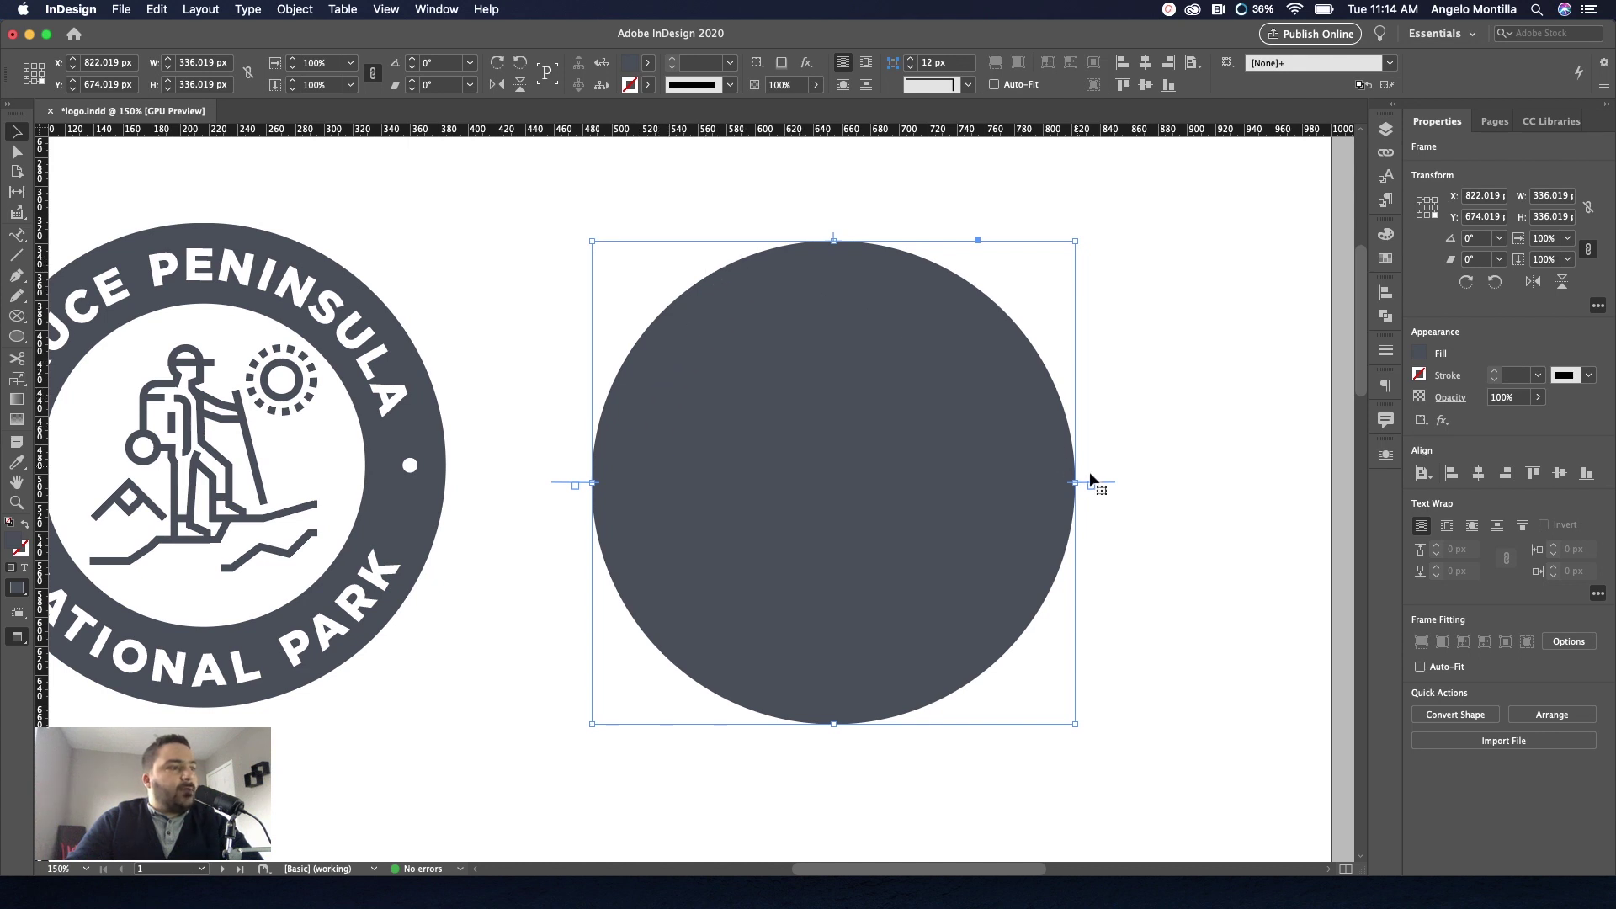
Enter 'BRUCE PENINSULA' on the path, centre-align it, and move the circle slightly up.
{"action": "key", "text": "t"}
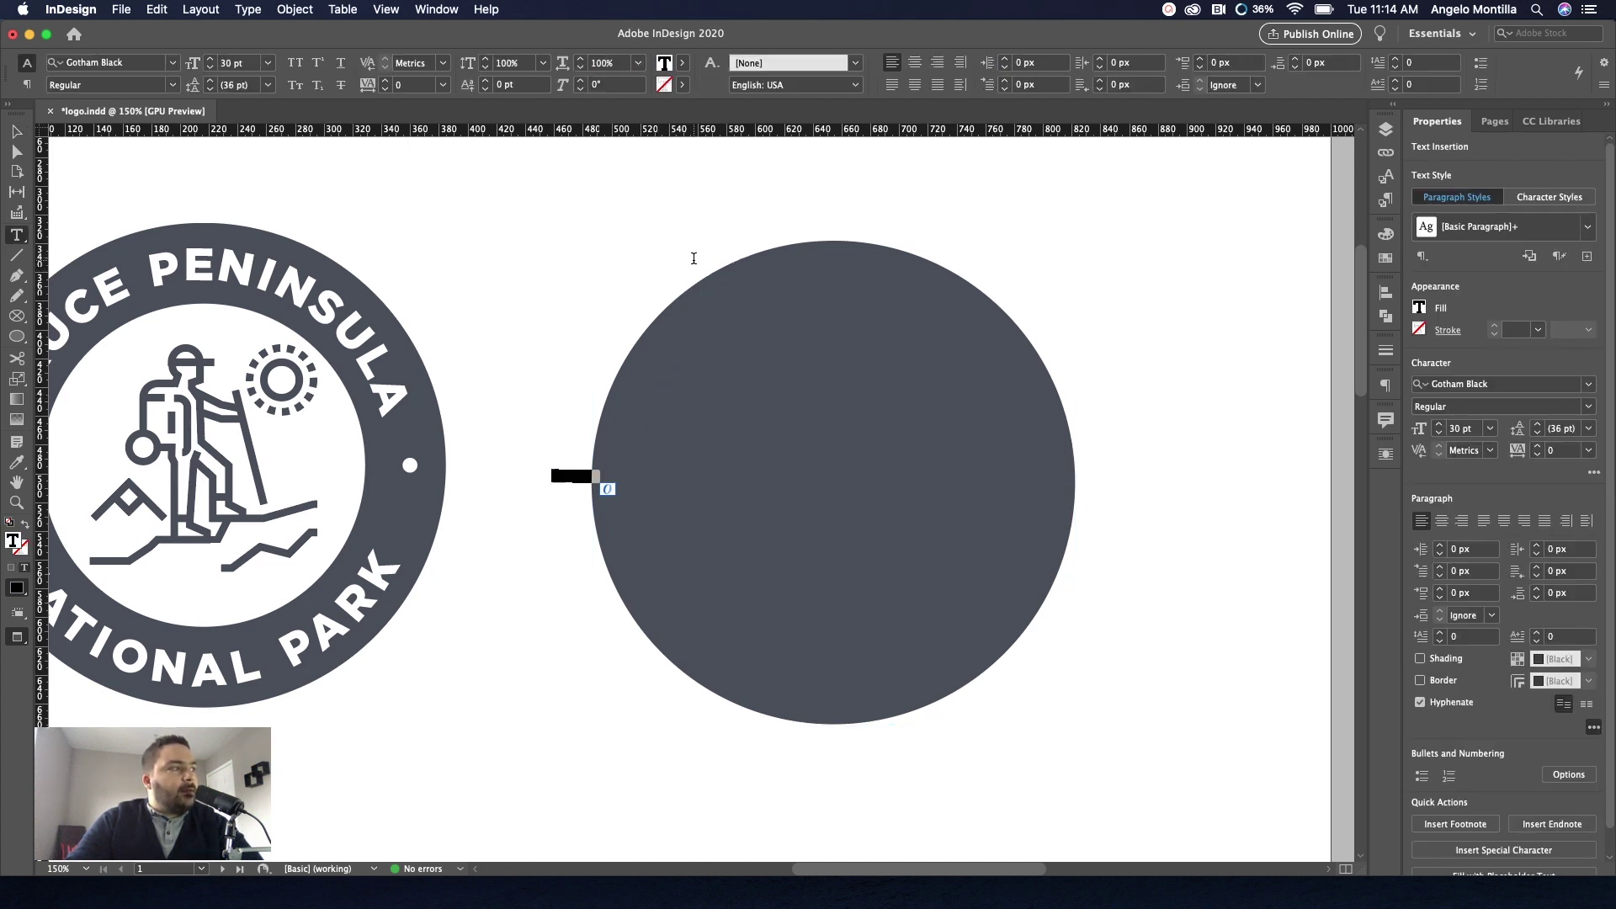
{"action": "type", "text": "B"}
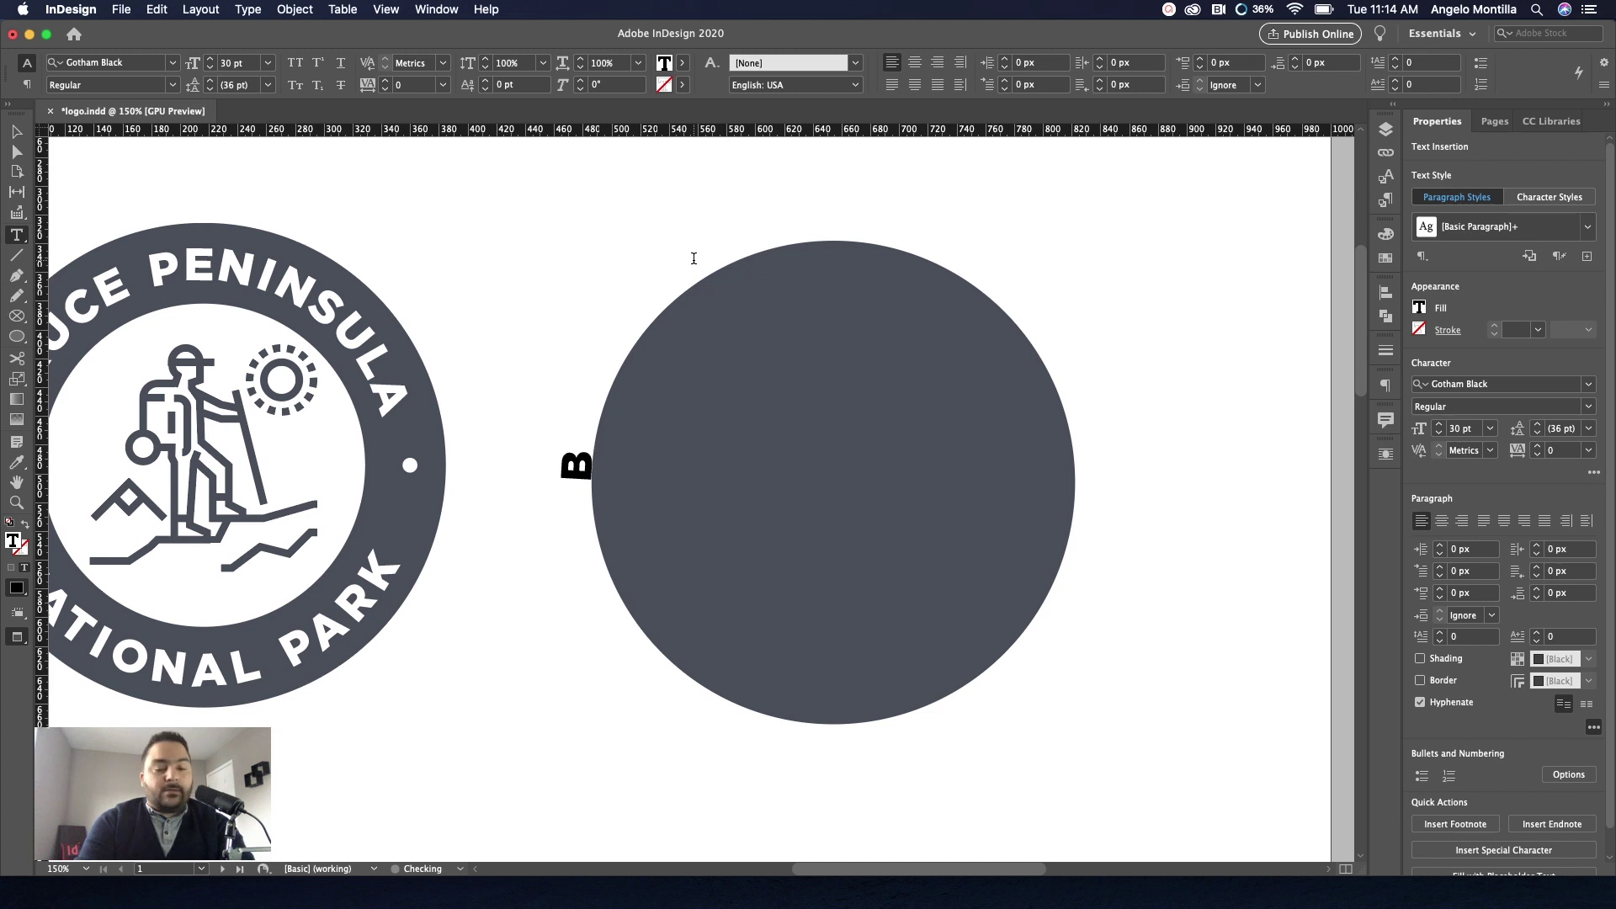
{"action": "type", "text": "RUCE PE"}
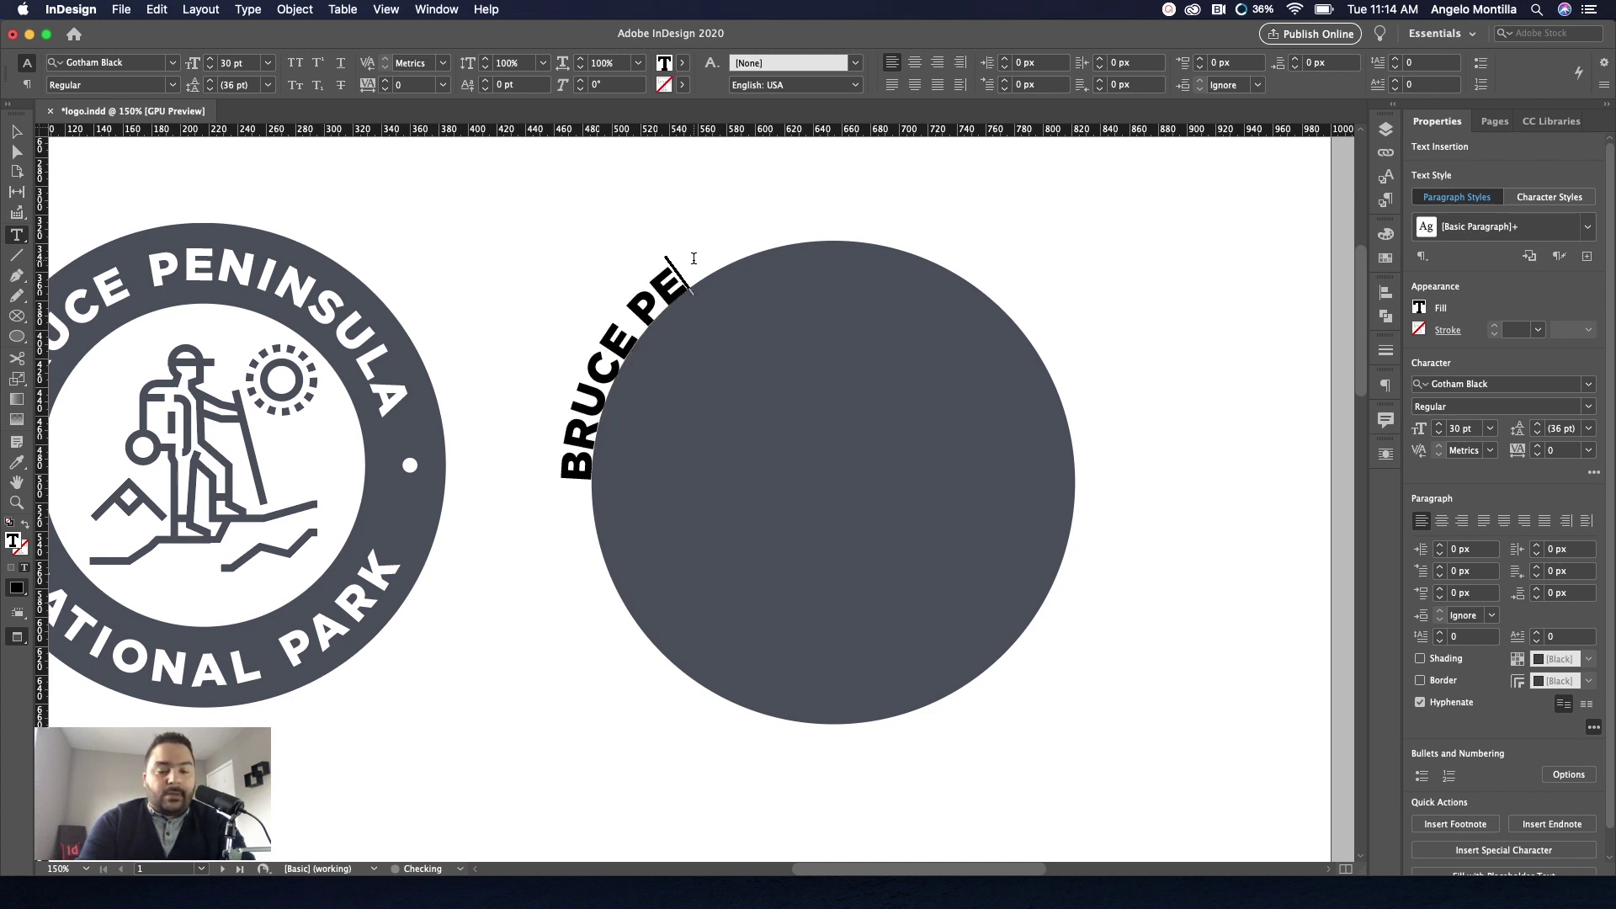
{"action": "type", "text": "NINSULA"}
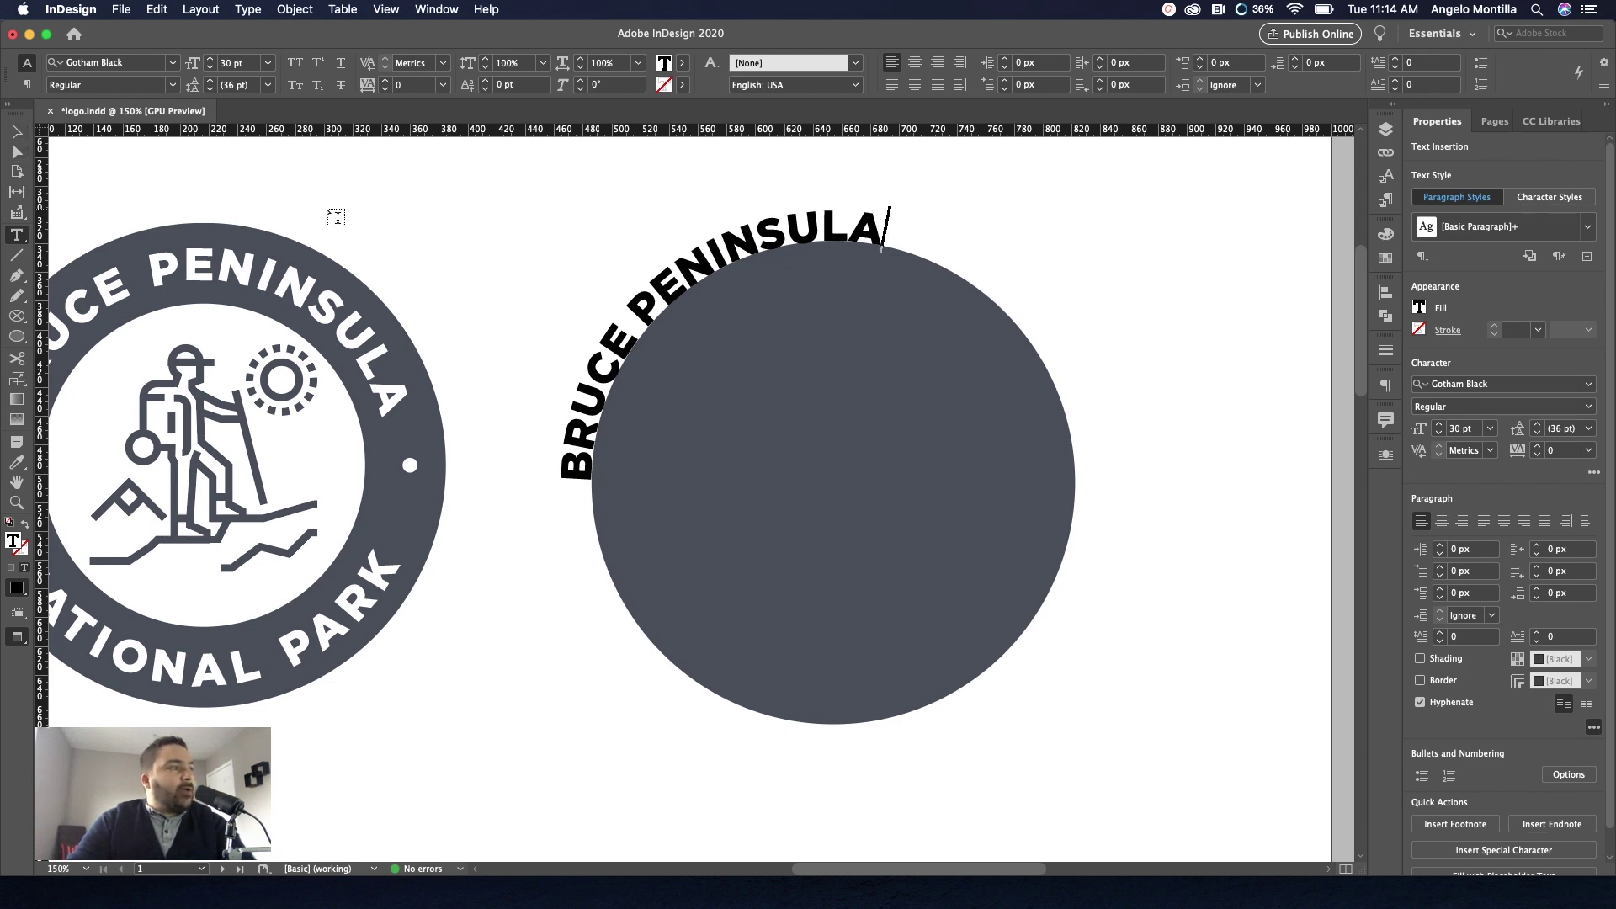
{"action": "left_click", "coordinate": [15, 131]}
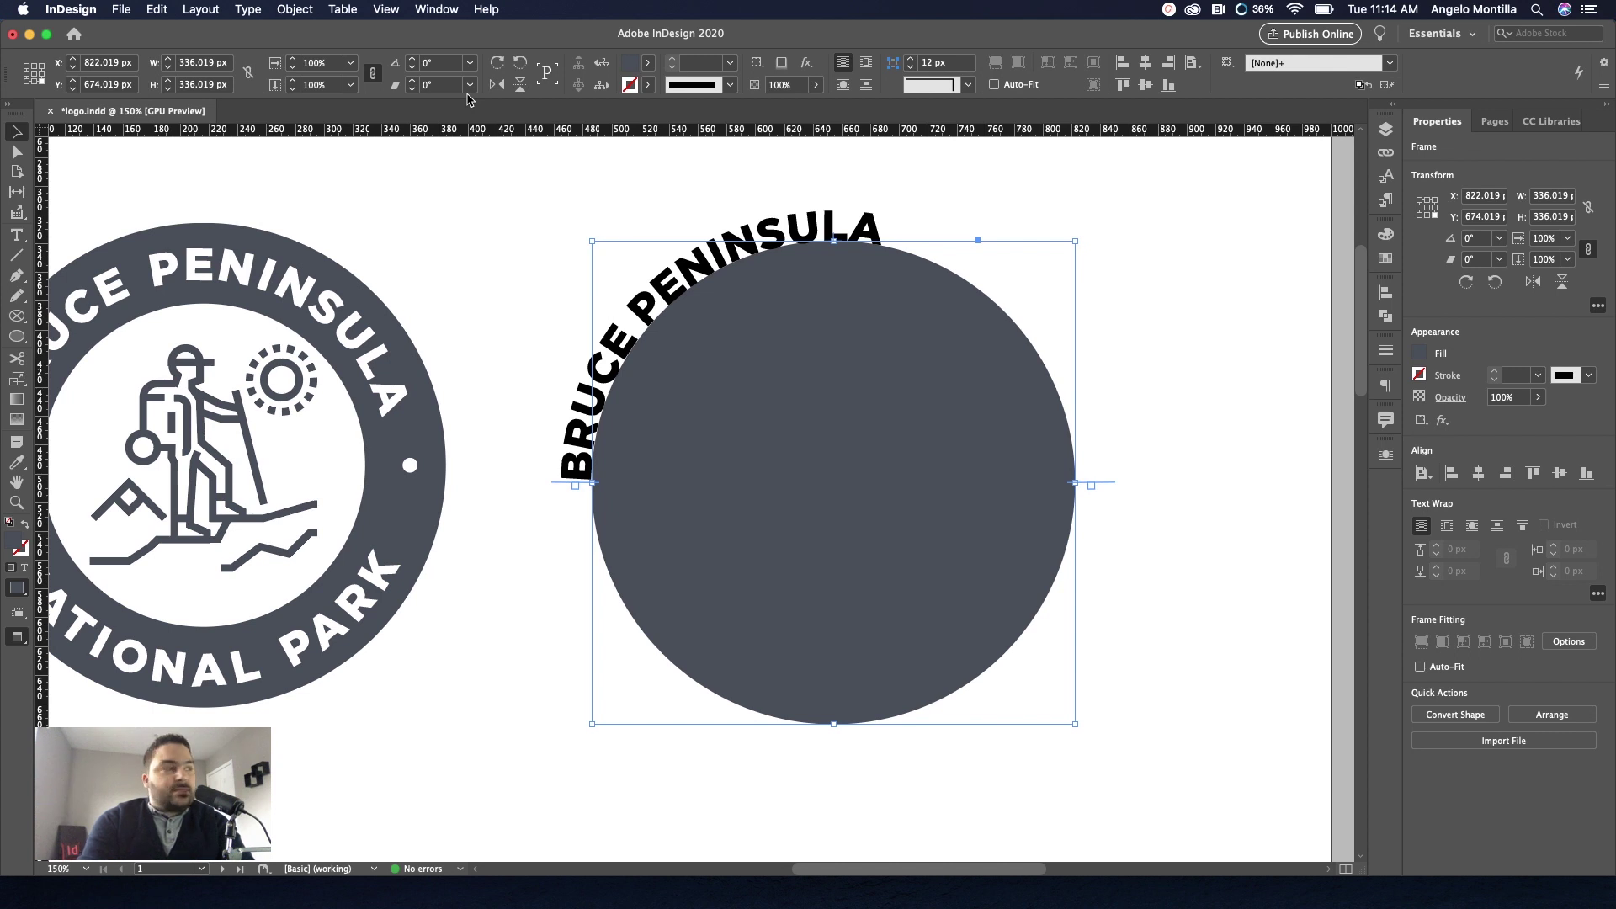
{"action": "key", "text": "super+shift+c"}
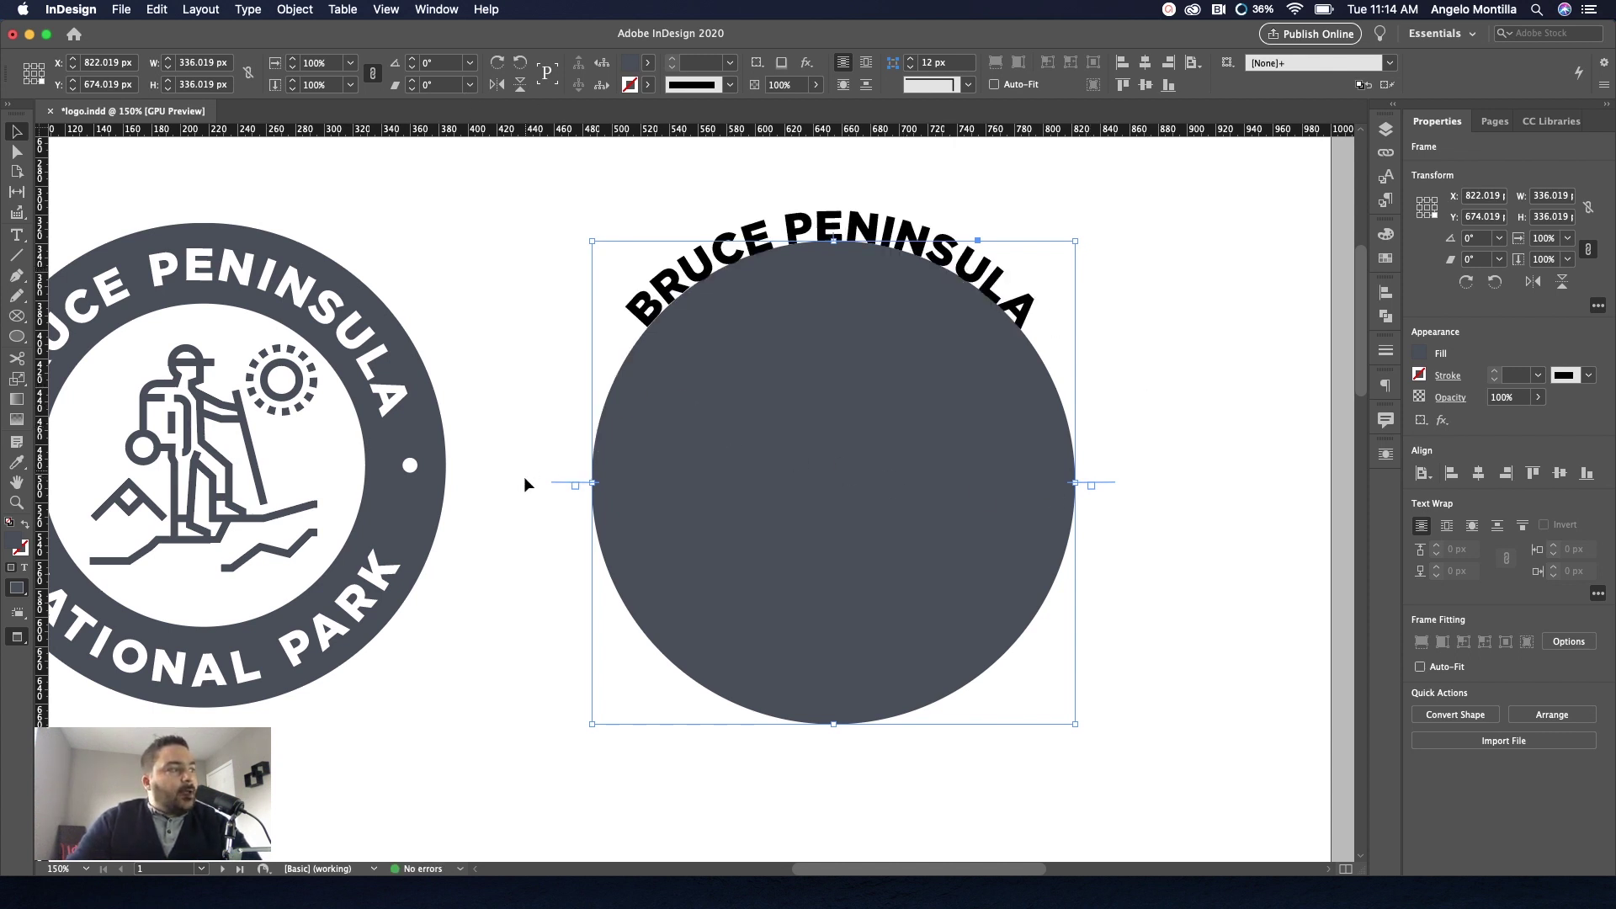
{"action": "left_click_drag", "start_coordinate": [562, 486], "coordinate": [588, 368]}
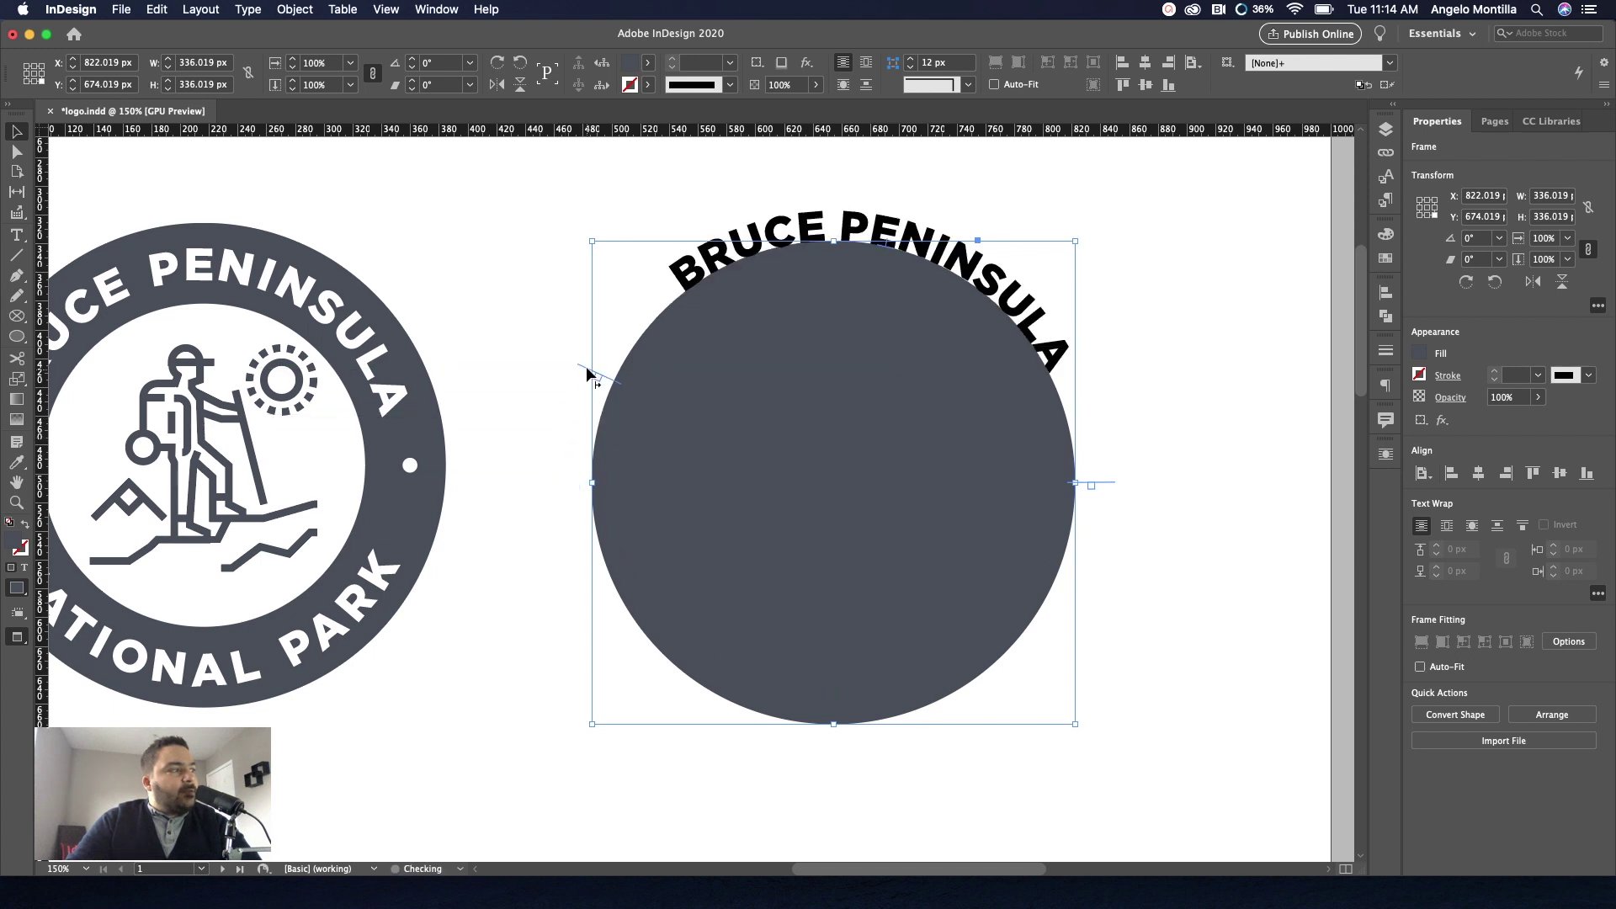
{"action": "left_click_drag", "start_coordinate": [1104, 478], "coordinate": [1102, 401]}
{"action": "scroll", "coordinate": [1078, 426], "scroll_direction": "up", "scroll_amount": 3}
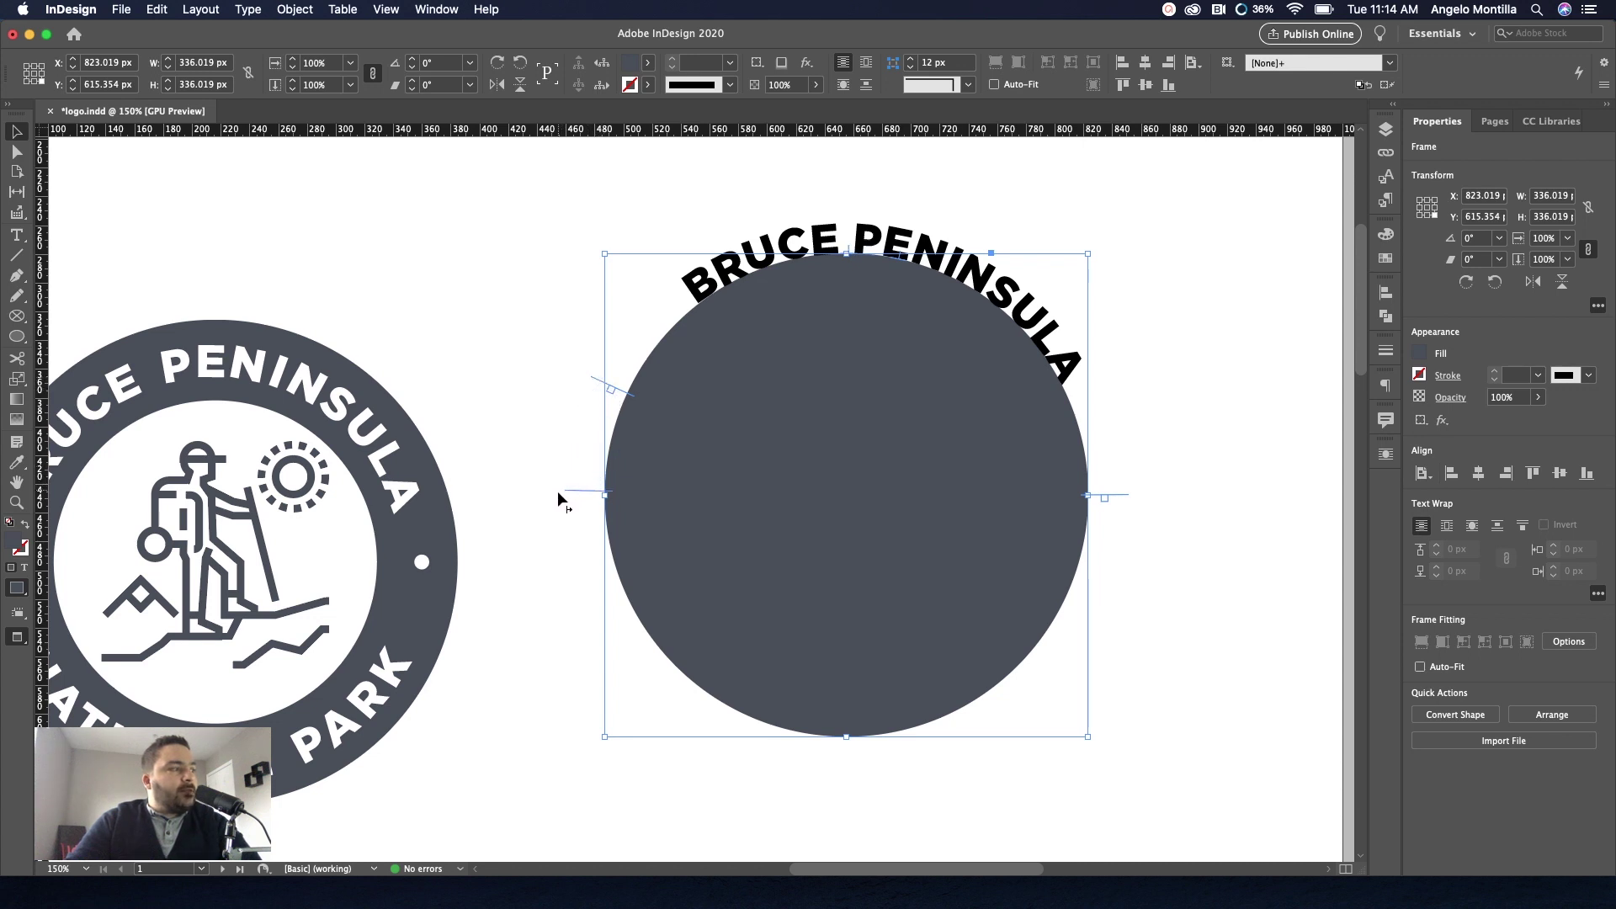
{"action": "left_click", "coordinate": [557, 500]}
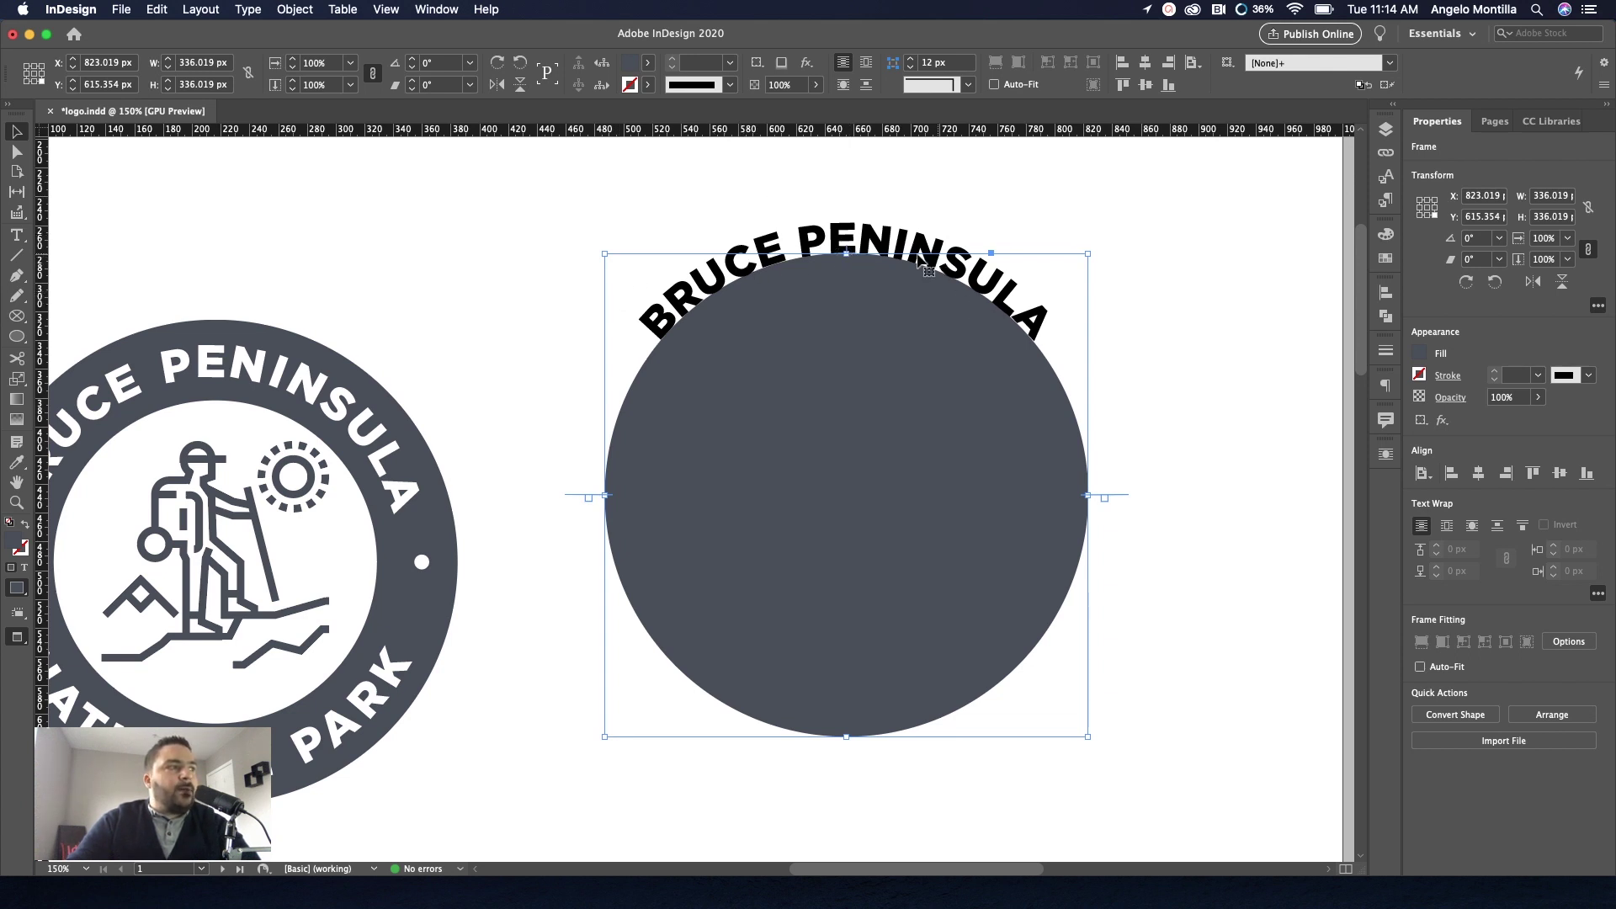
{"action": "double_click", "coordinate": [775, 241]}
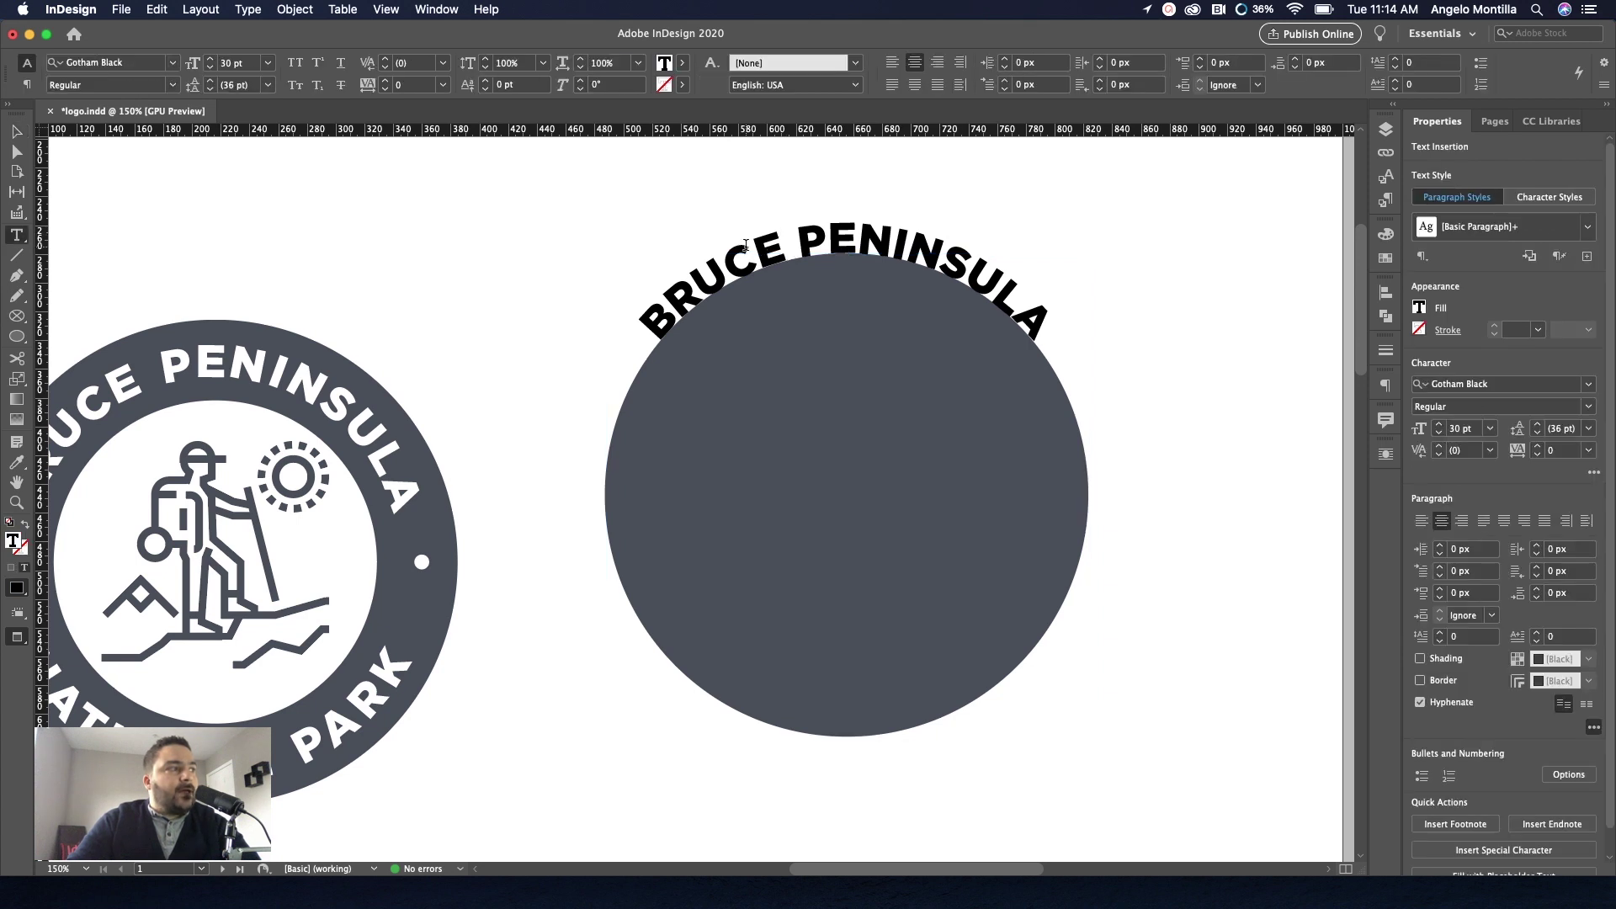
Select all of the 'BRUCE PENINSULA' path text with Cmd+A.
{"action": "key", "text": "super+a"}
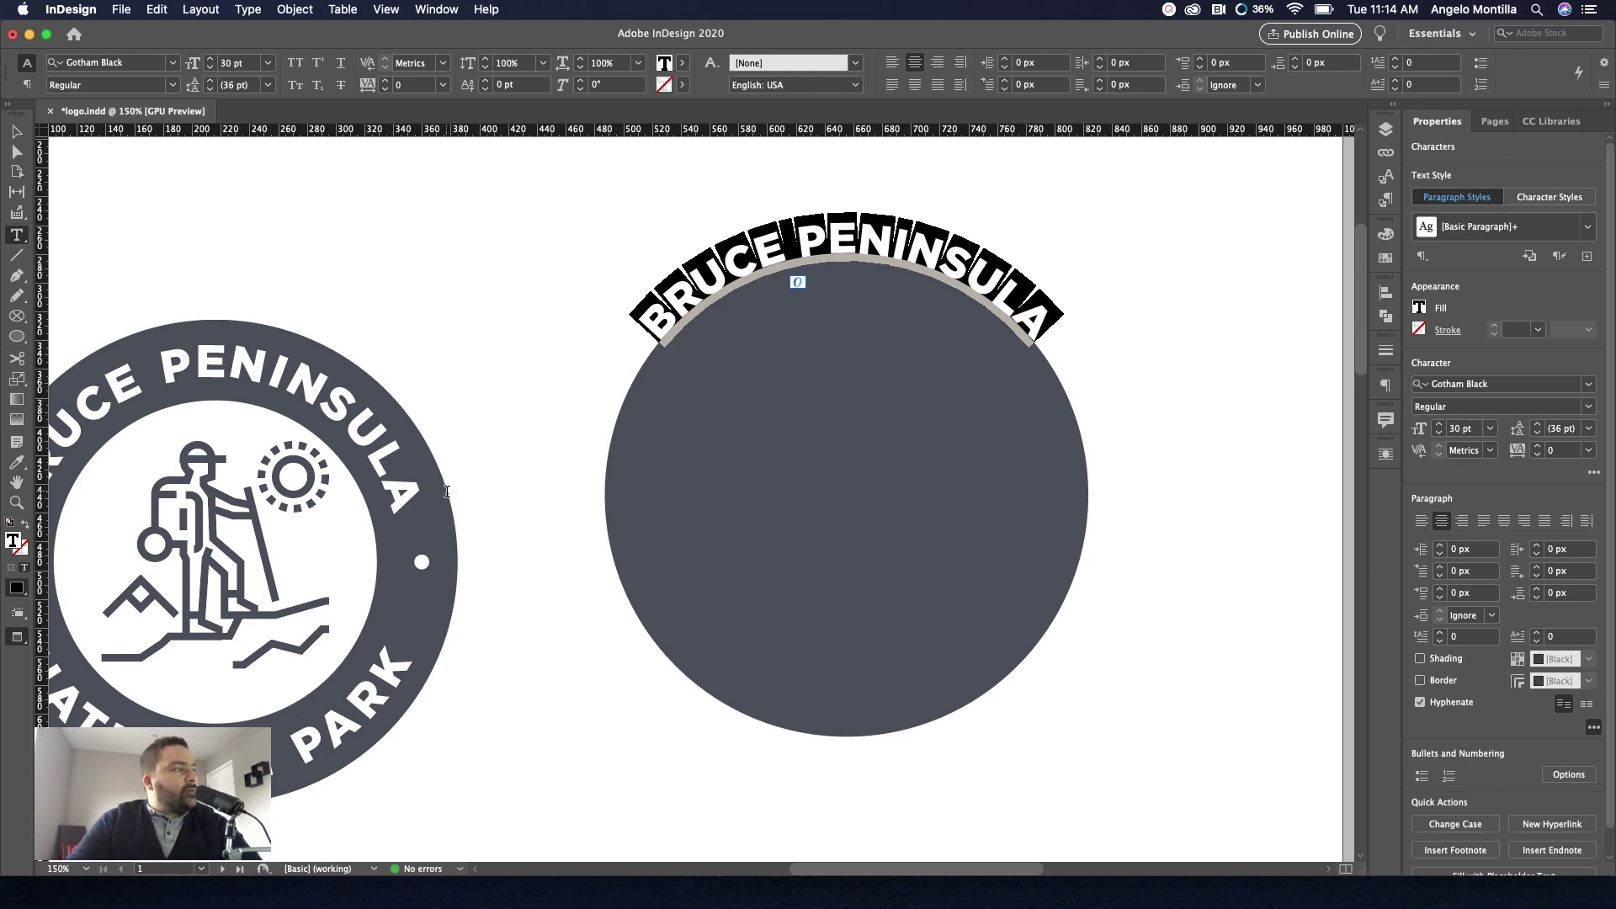
{"action": "left_click", "coordinate": [750, 257]}
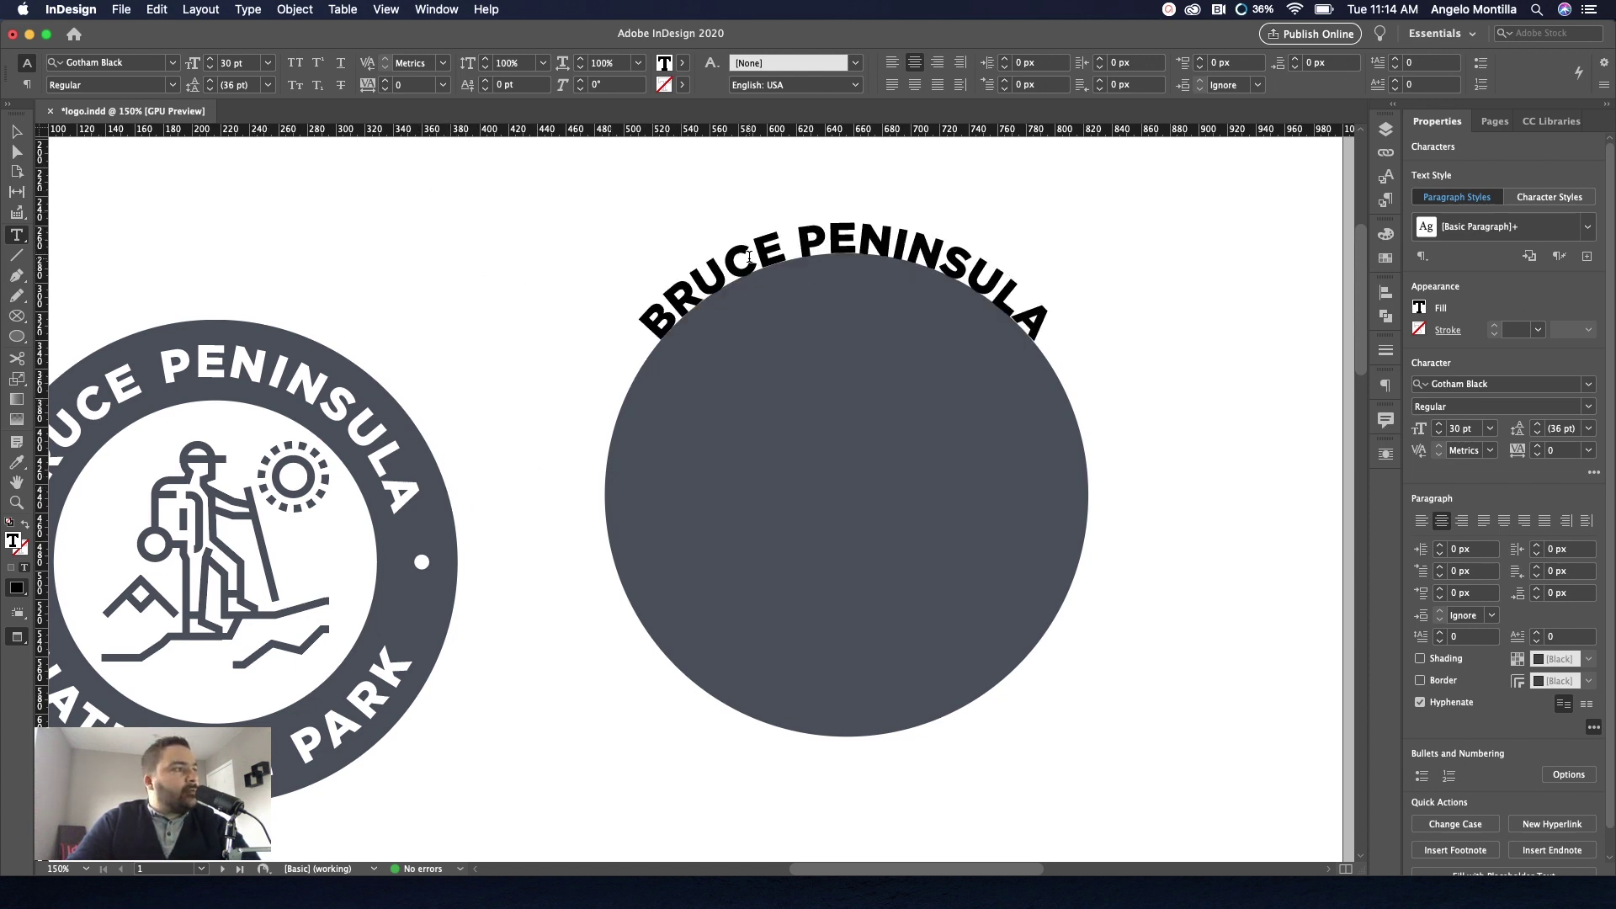
{"action": "key", "text": "super+a"}
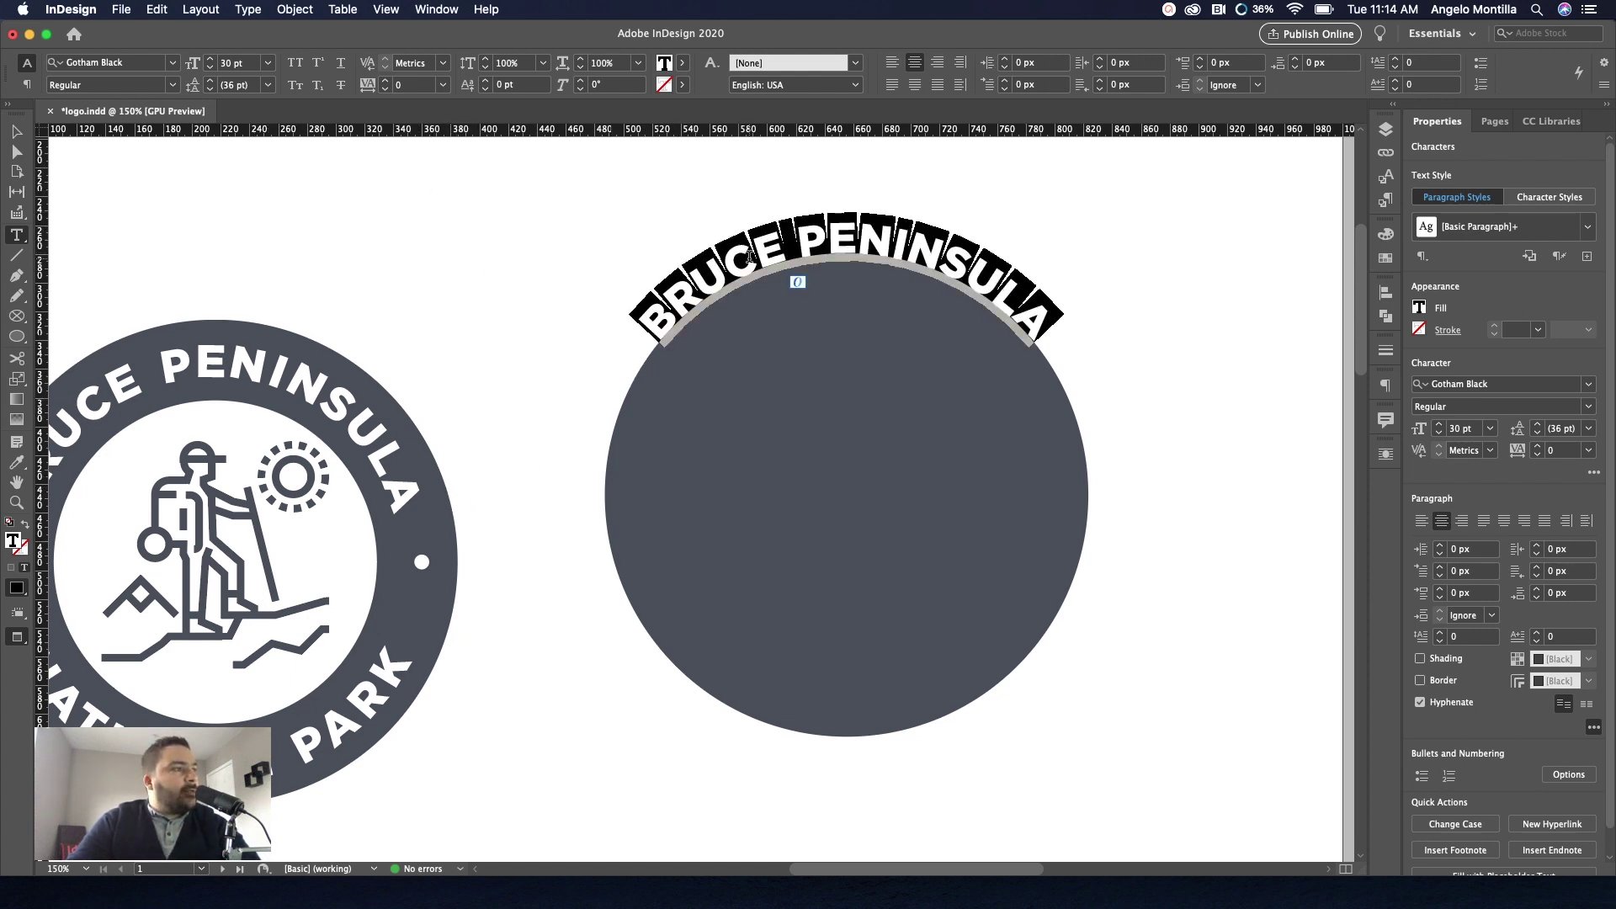
{"action": "left_click", "coordinate": [246, 10]}
In Type on a Path Options, align the text by Ascender to the path's Bottom.
{"action": "mouse_move", "coordinate": [376, 264]}
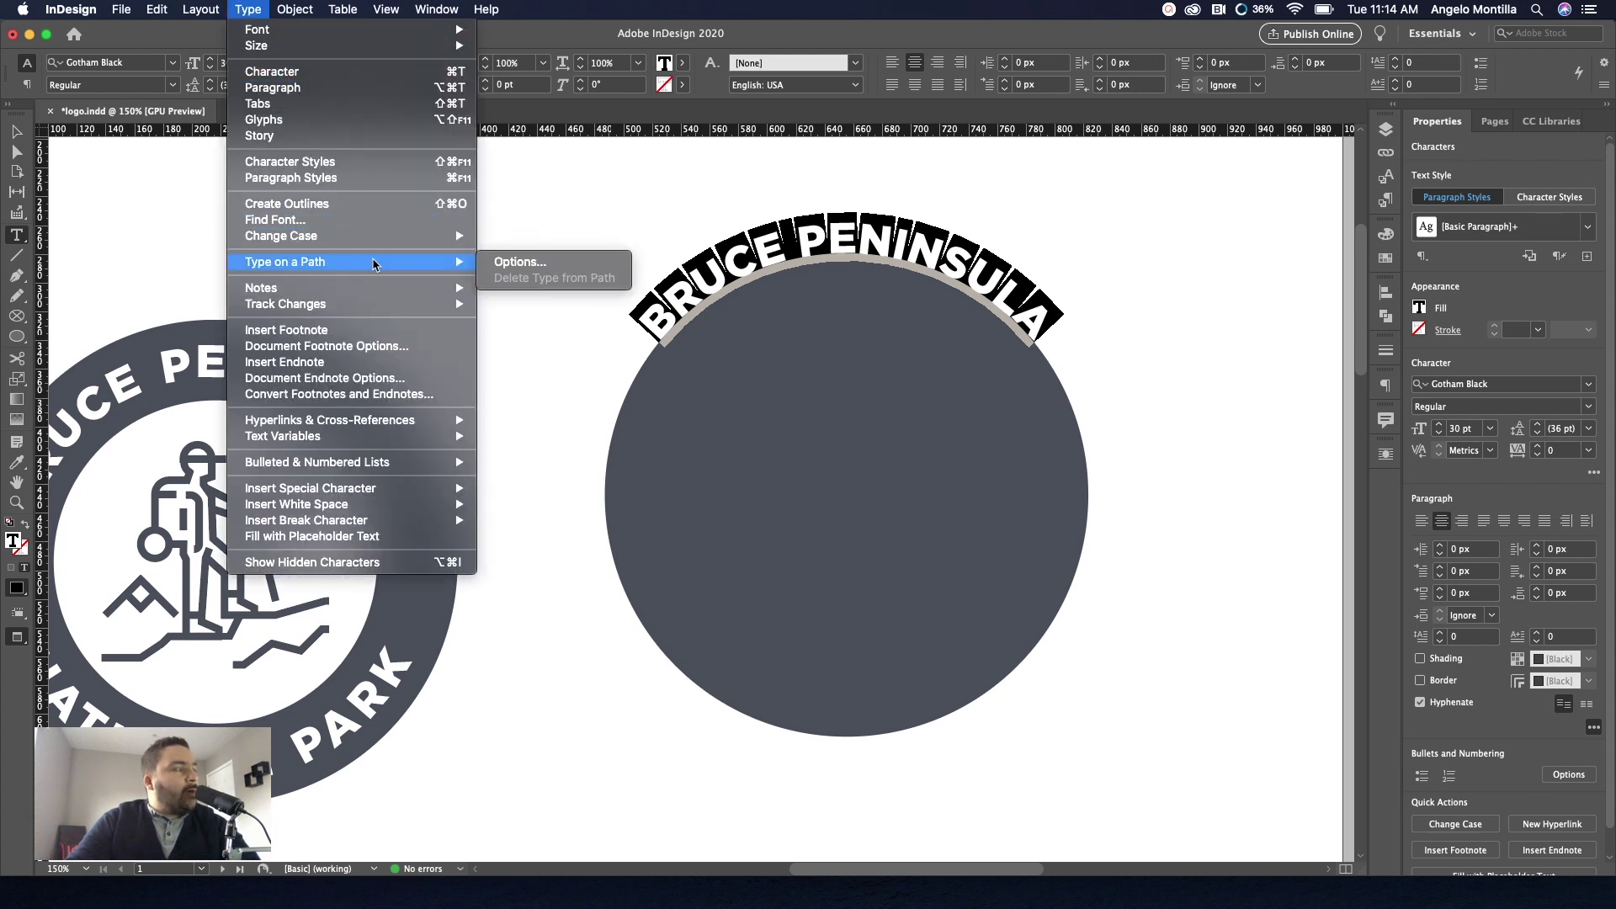
{"action": "left_click", "coordinate": [522, 263]}
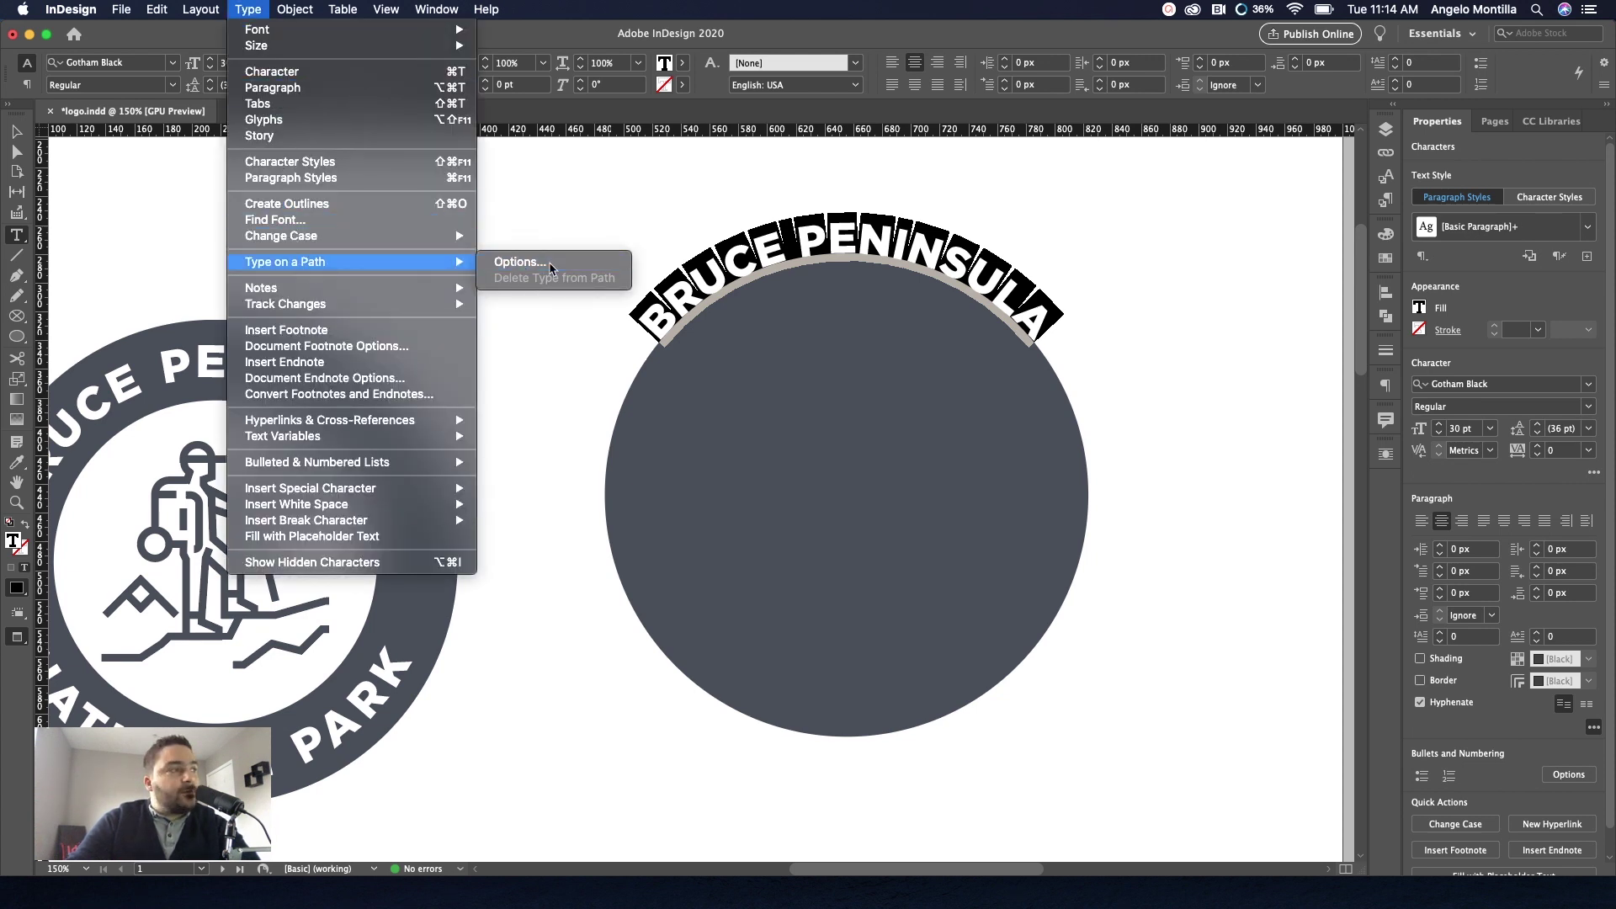
{"action": "left_click_drag", "start_coordinate": [717, 410], "coordinate": [932, 410]}
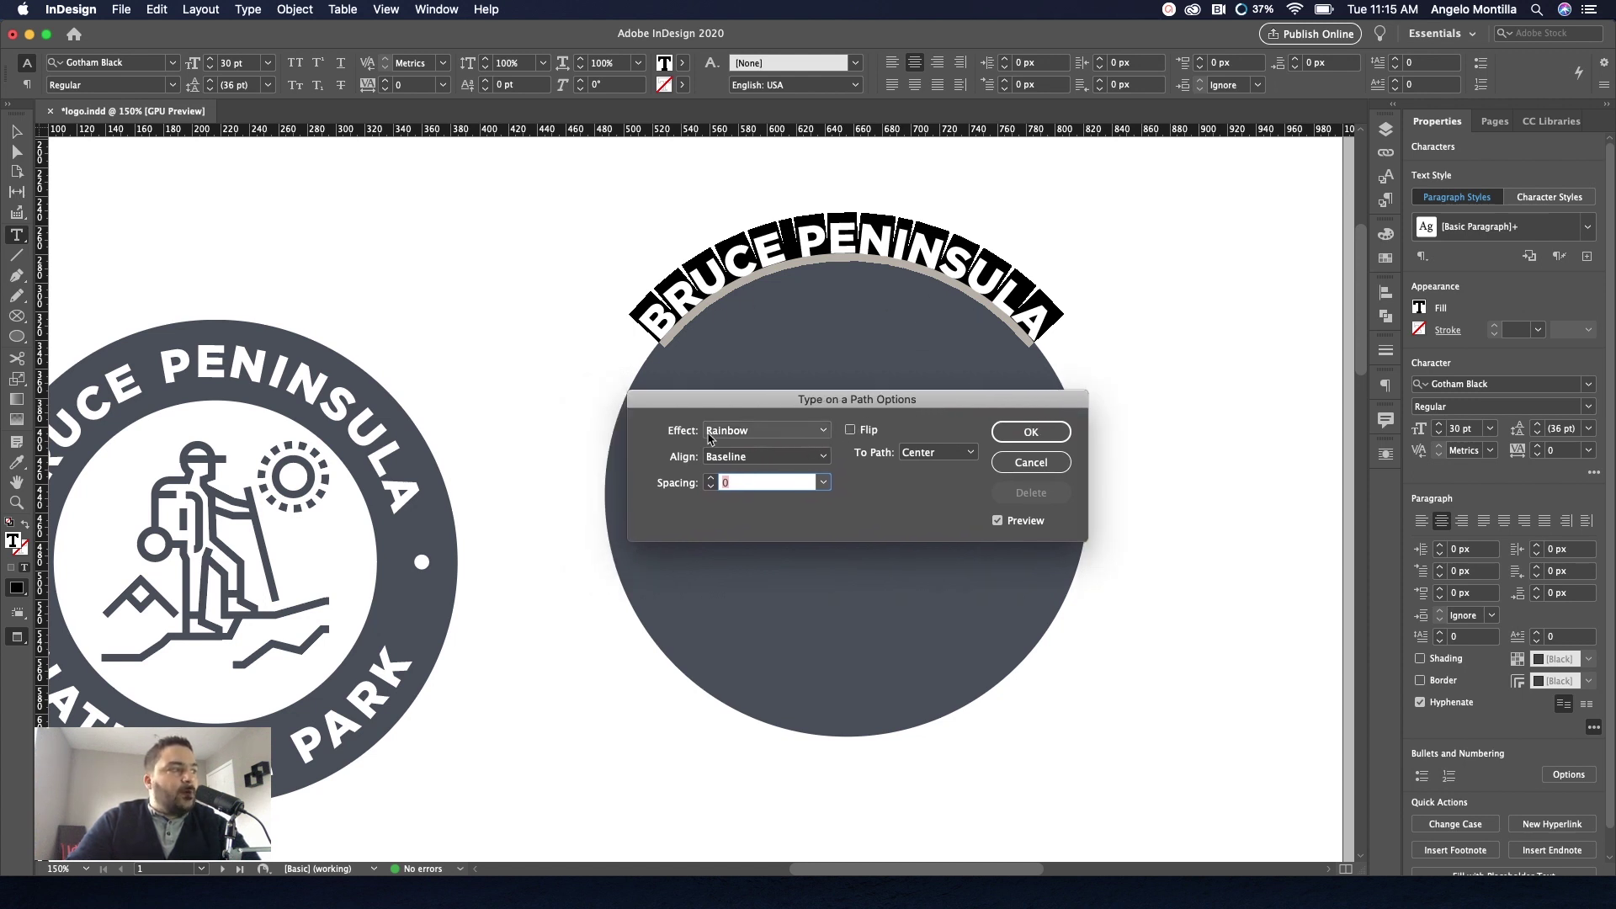
{"action": "left_click", "coordinate": [822, 458]}
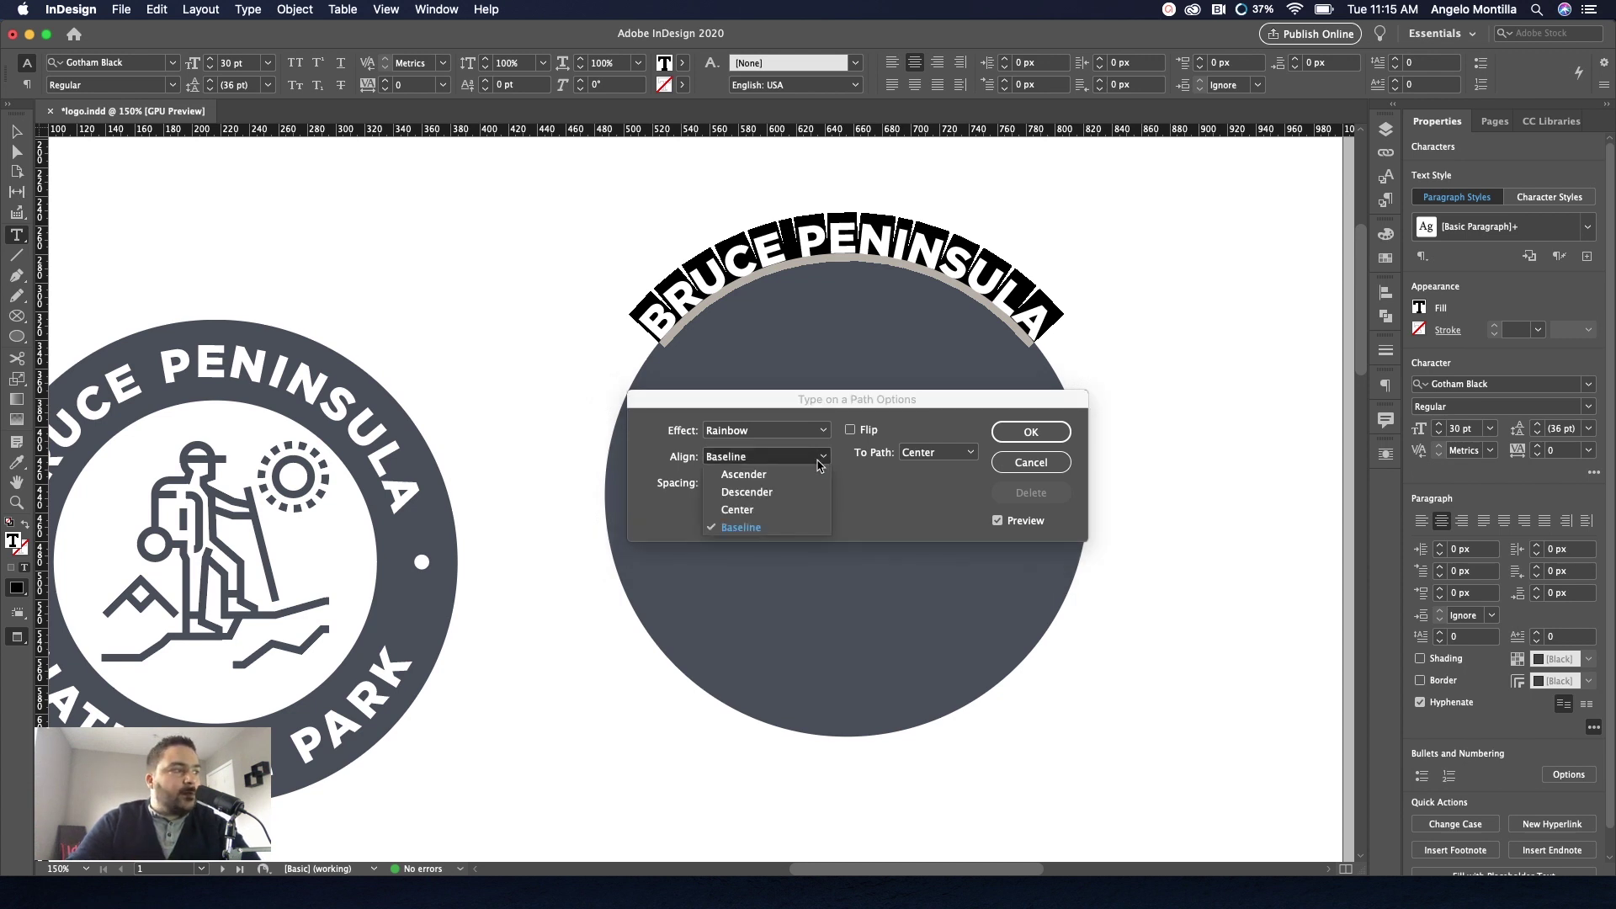
{"action": "left_click", "coordinate": [752, 475]}
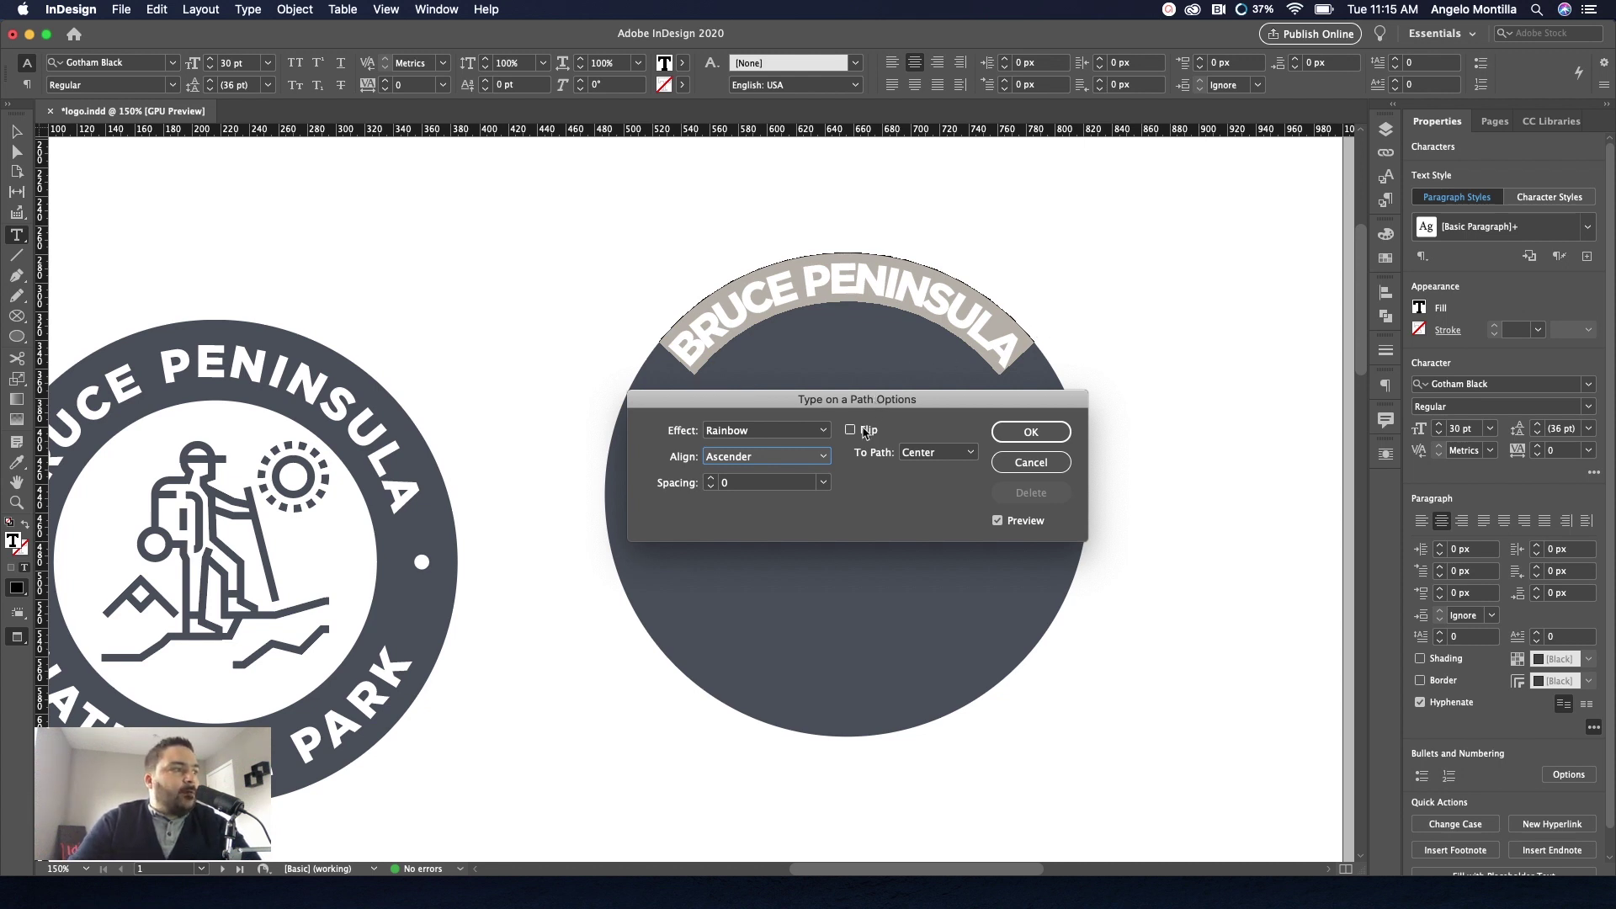
{"action": "left_click", "coordinate": [953, 456]}
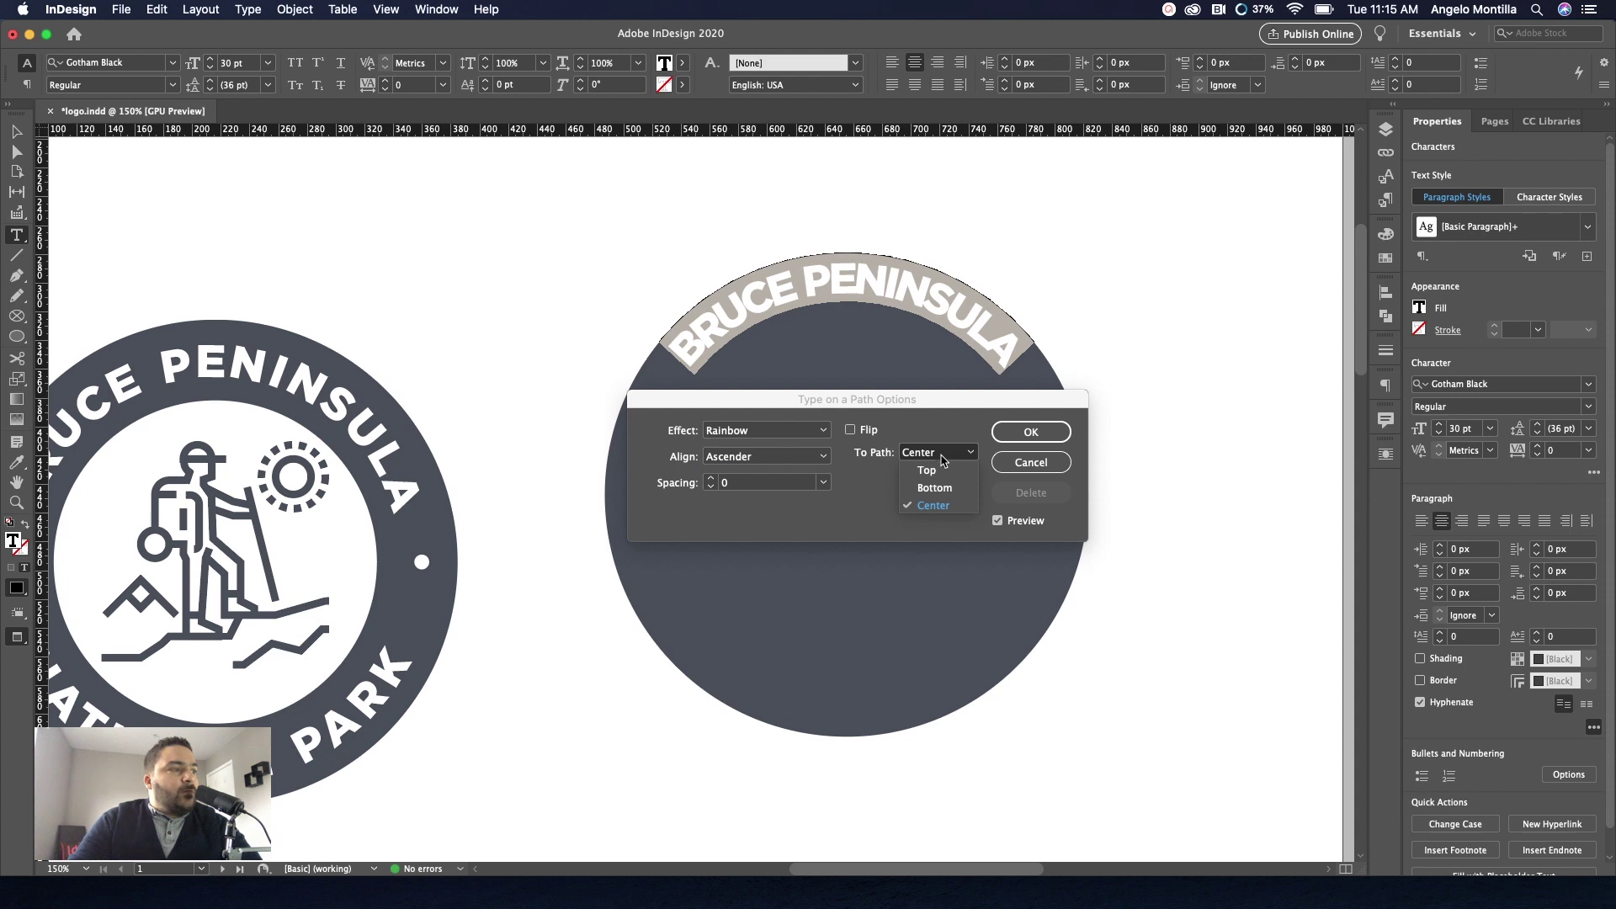
{"action": "left_click", "coordinate": [945, 489]}
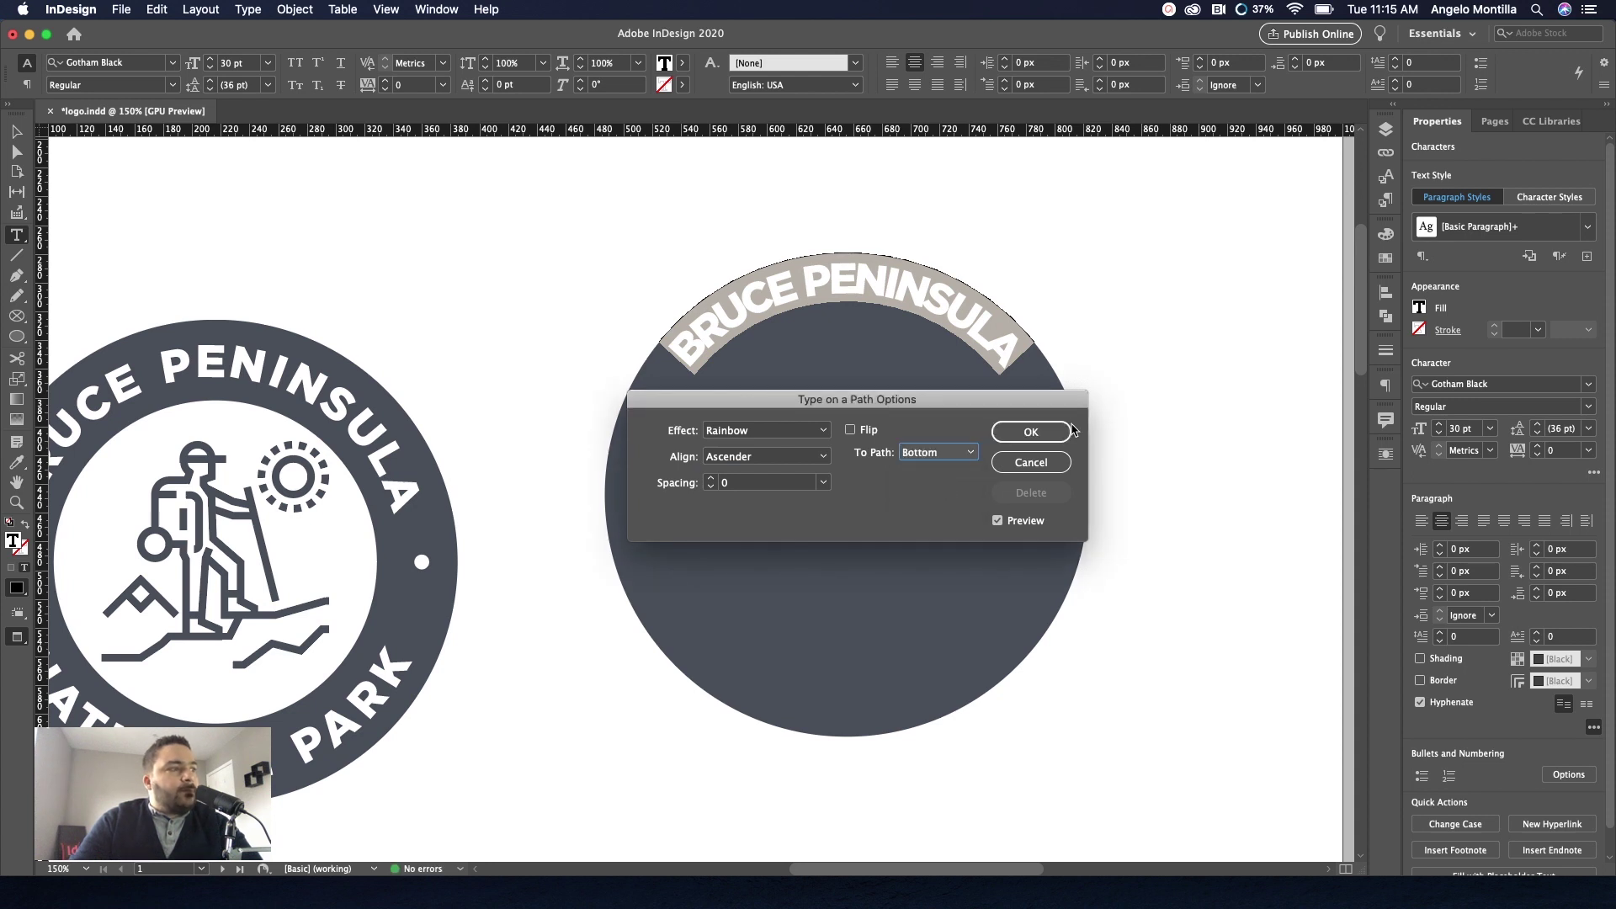
Try different Spacing values, return Spacing to 0, and confirm the path options.
{"action": "left_click", "coordinate": [711, 479]}
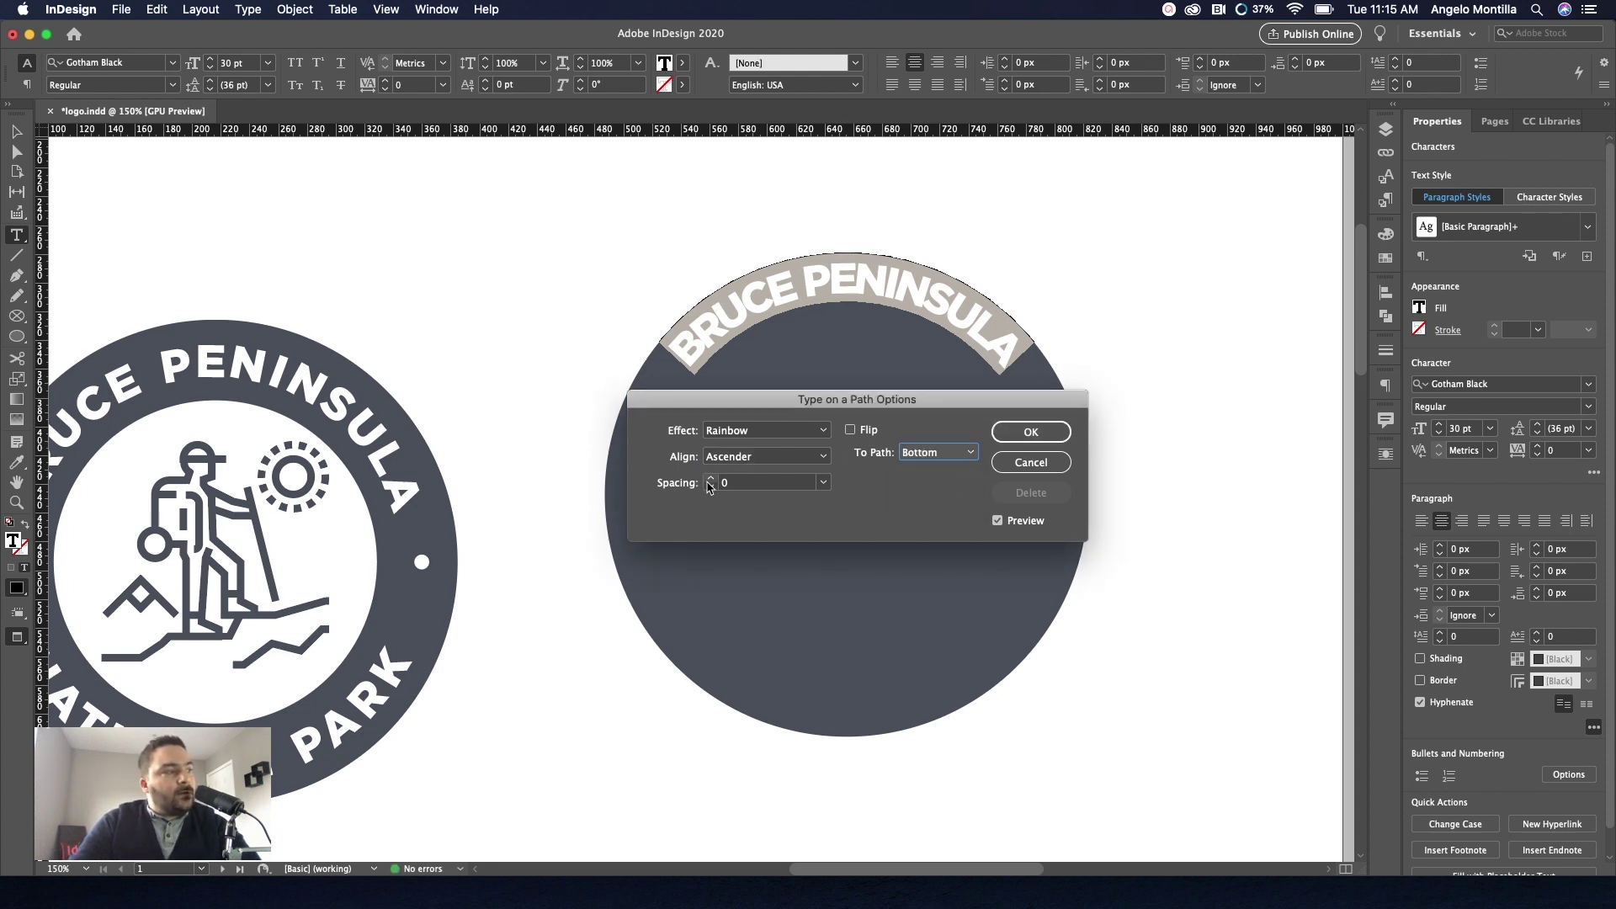
{"action": "left_click", "coordinate": [711, 478]}
{"action": "left_click", "coordinate": [712, 478]}
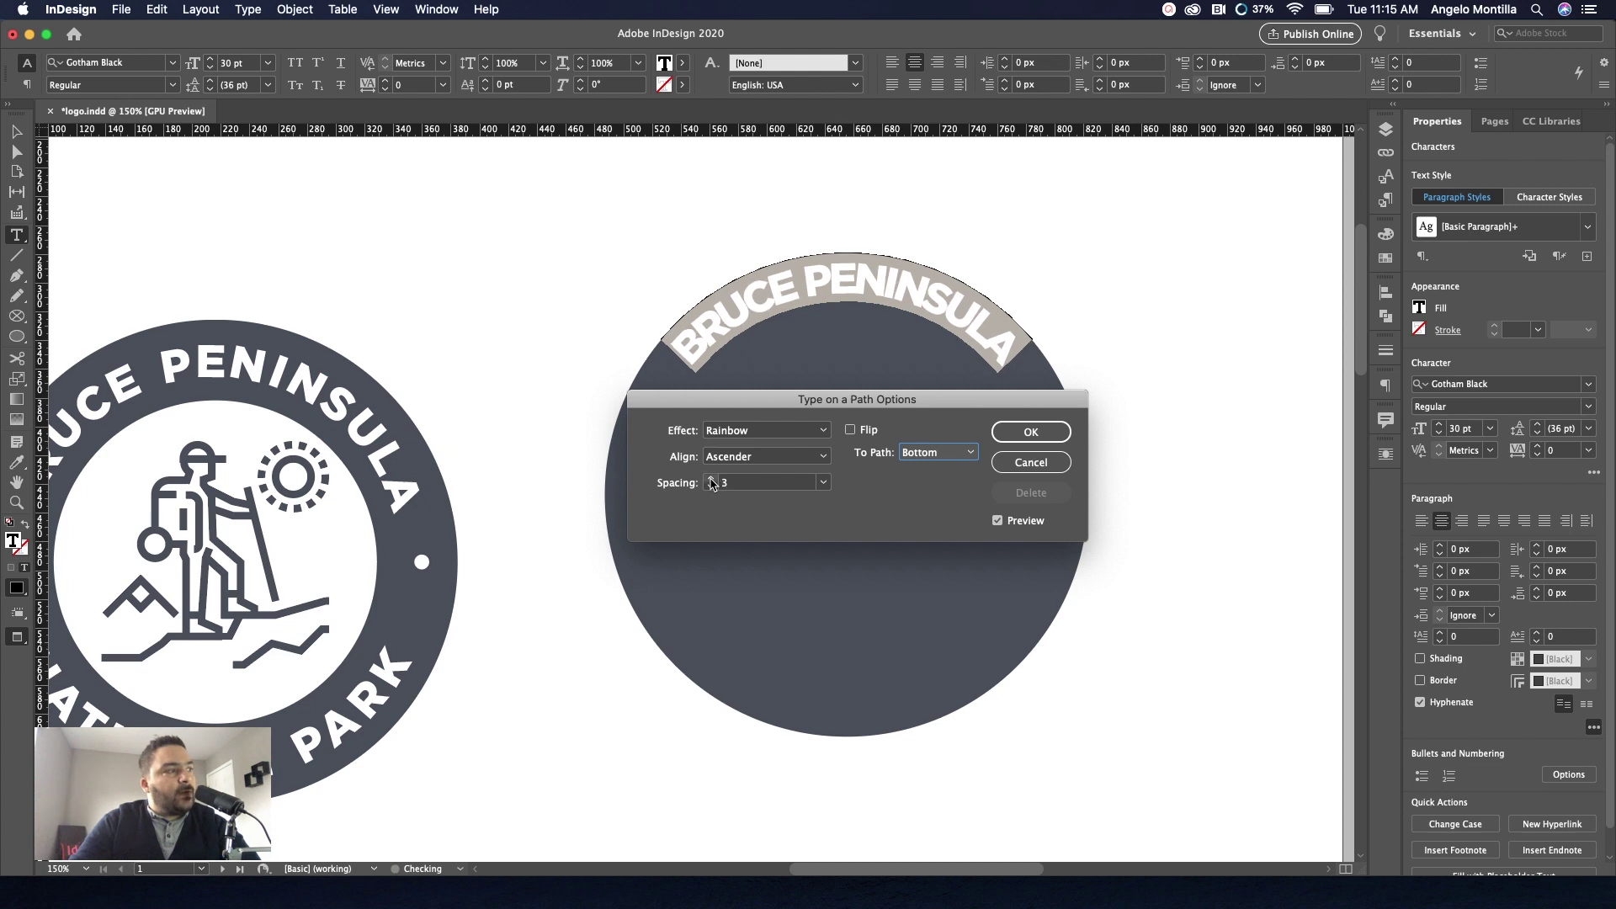
{"action": "left_click", "coordinate": [711, 479]}
{"action": "left_click", "coordinate": [712, 478]}
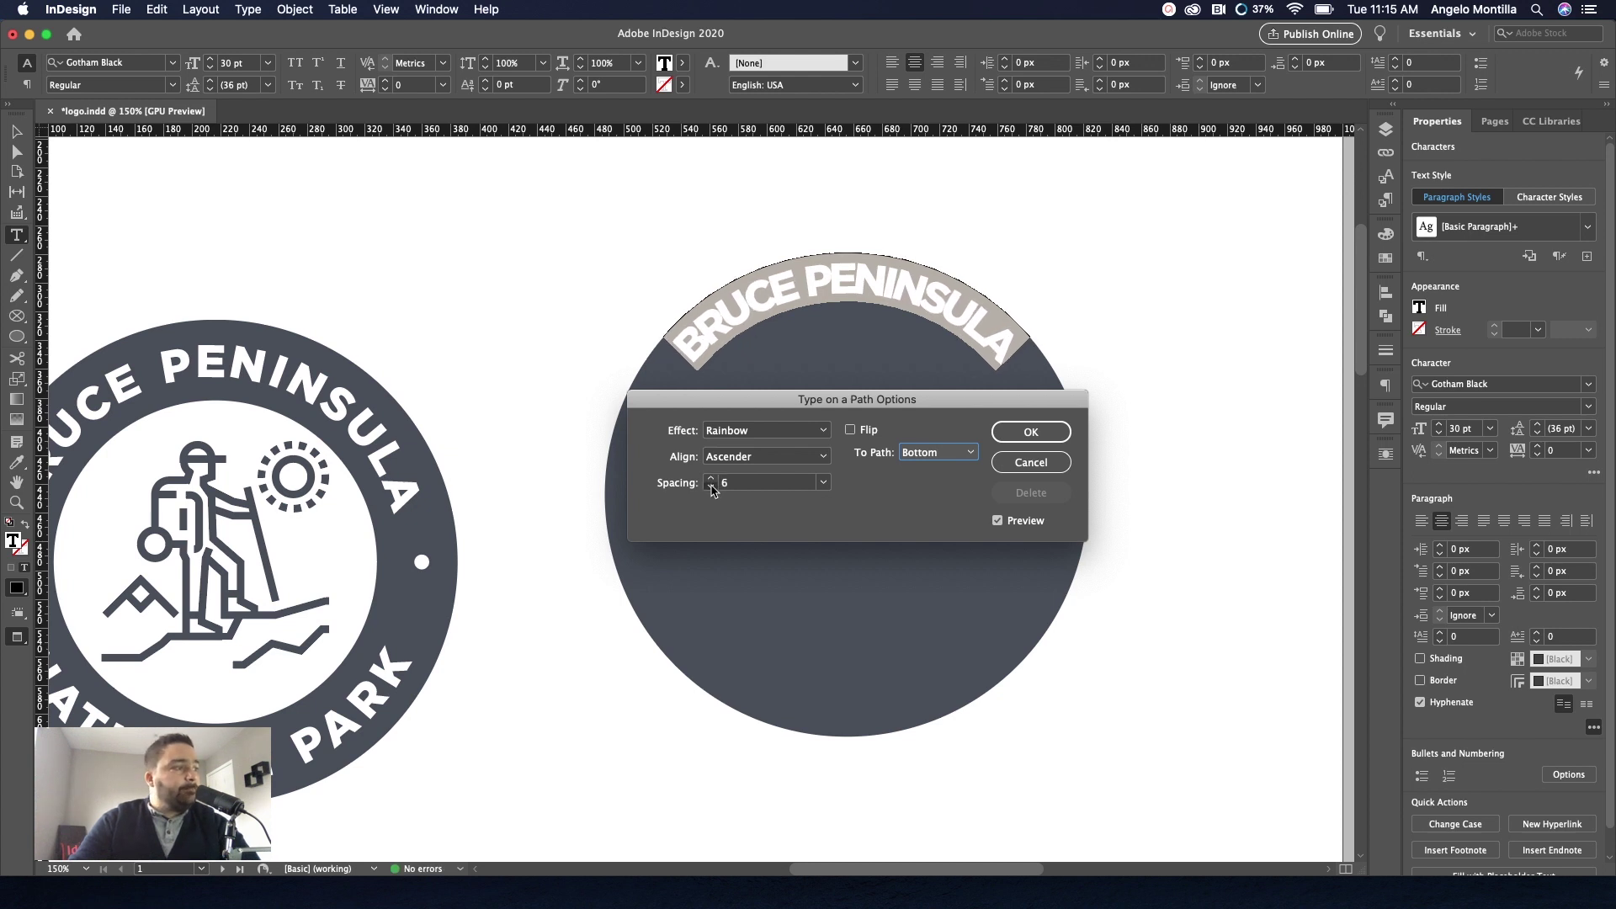
{"action": "left_click", "coordinate": [711, 489]}
{"action": "left_click", "coordinate": [712, 489]}
{"action": "left_click", "coordinate": [711, 489]}
{"action": "left_click", "coordinate": [711, 489]}
{"action": "left_click", "coordinate": [711, 489]}
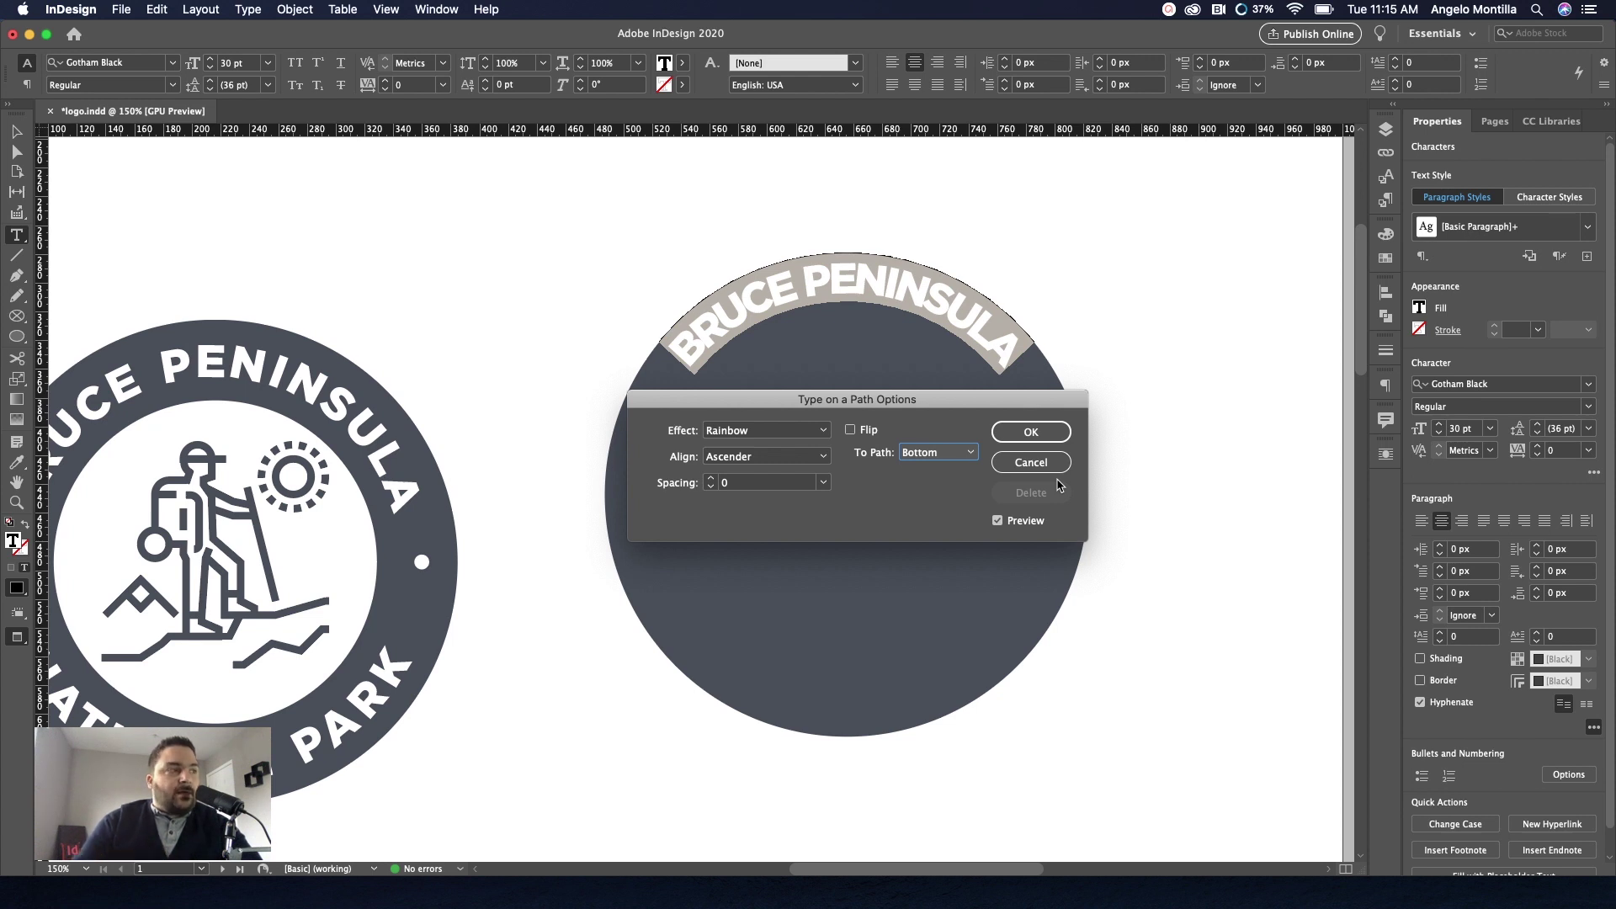
{"action": "left_click", "coordinate": [1025, 431]}
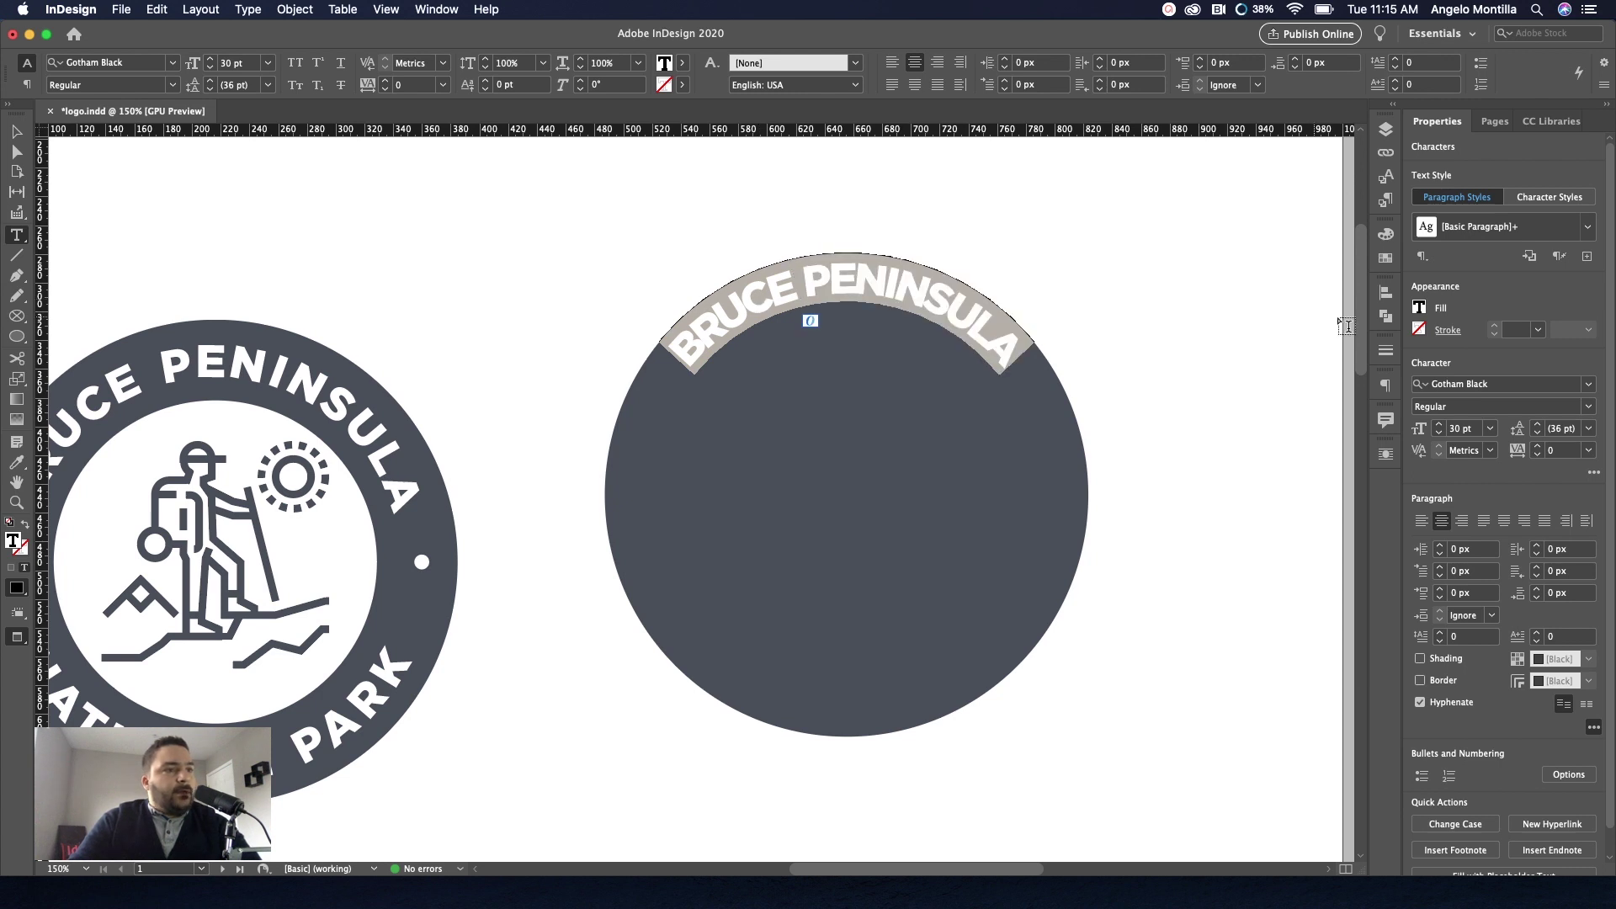
Fill the 'BRUCE PENINSULA' path text with white [Paper] and reselect the whole line.
{"action": "left_click", "coordinate": [1419, 308]}
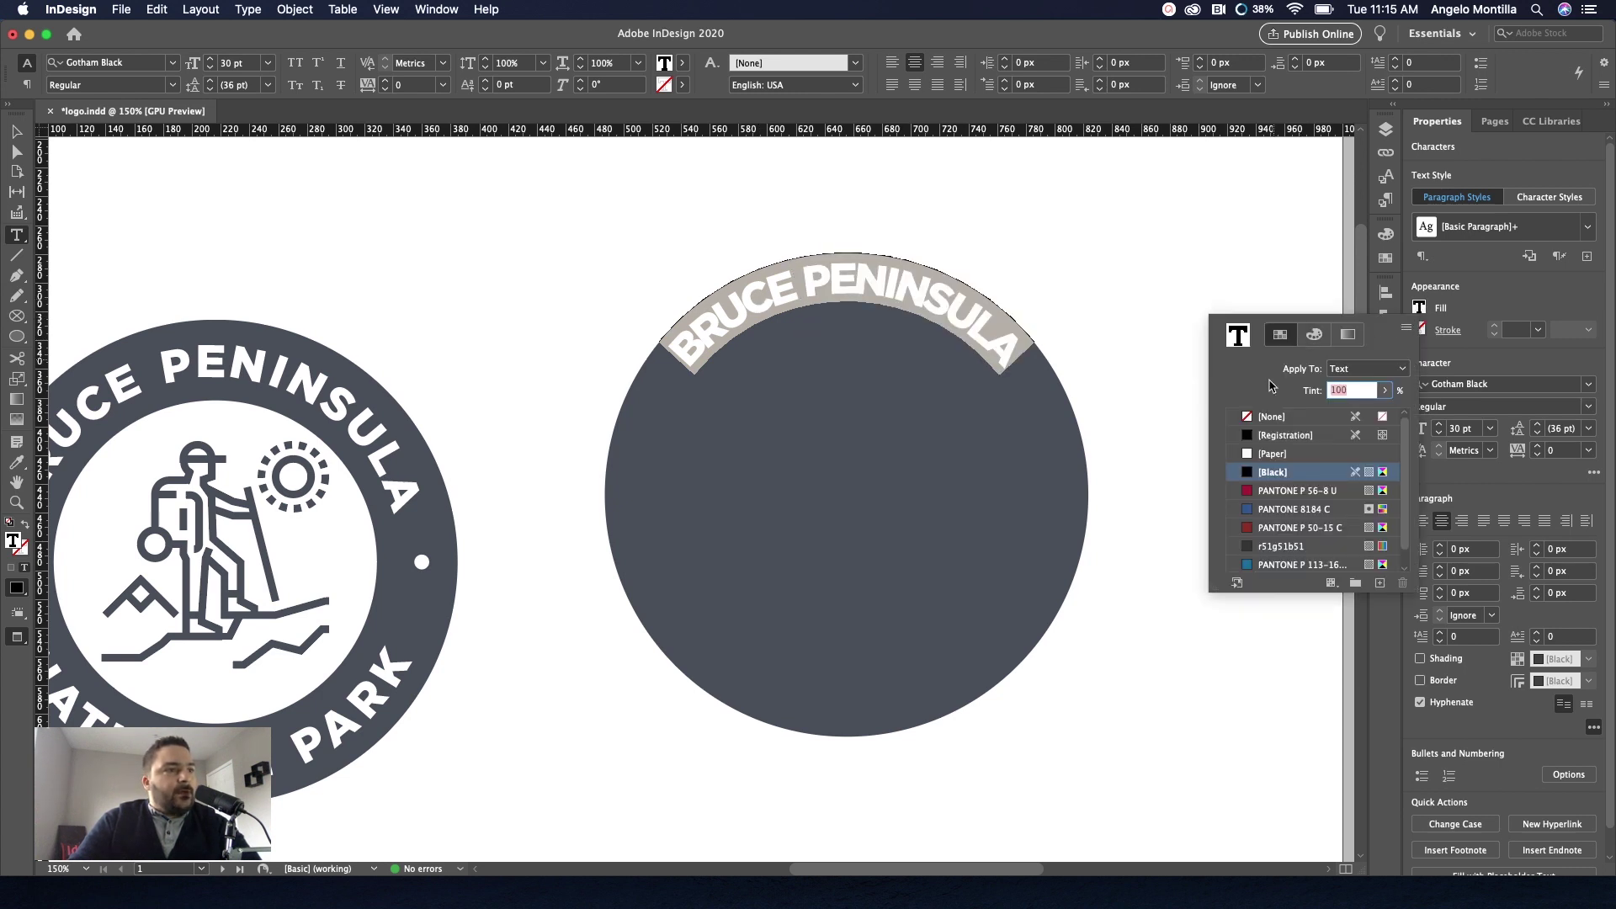
{"action": "left_click", "coordinate": [1273, 451]}
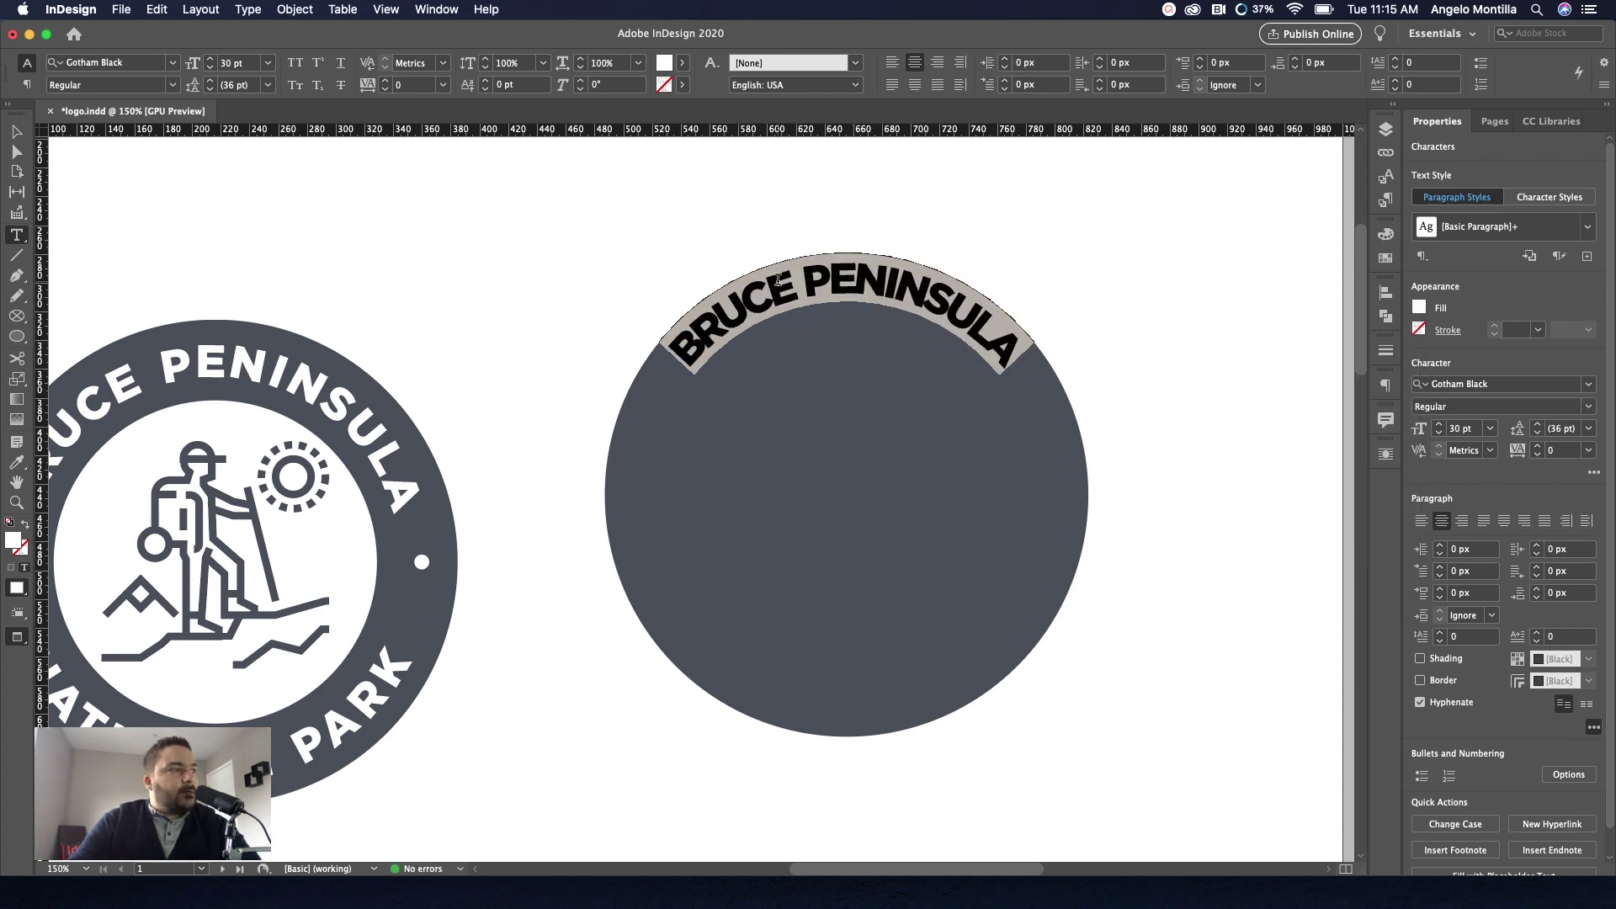
{"action": "triple_click", "coordinate": [777, 281]}
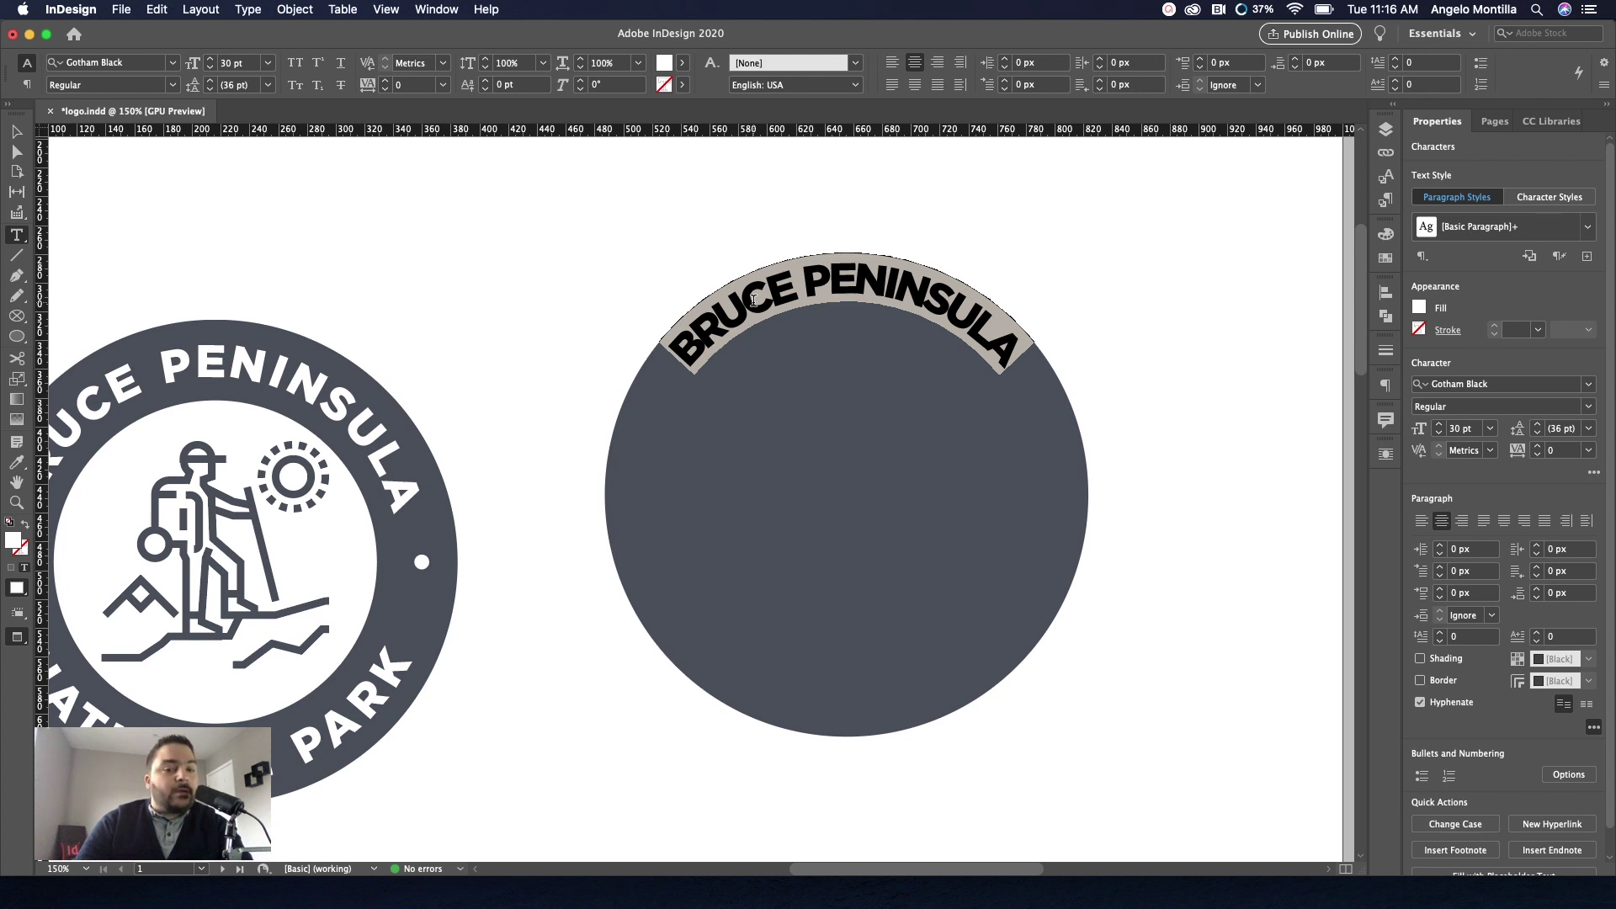
Raise the path text's tracking to 280 to spread the letters around the circle.
{"action": "key", "text": "alt+Right"}
{"action": "key", "text": "alt+Right"}
{"action": "key", "text": "alt+Right"}
{"action": "key", "text": "alt+Right"}
{"action": "key", "text": "alt+Right"}
{"action": "key", "text": "alt+Right"}
{"action": "key", "text": "alt+Right"}
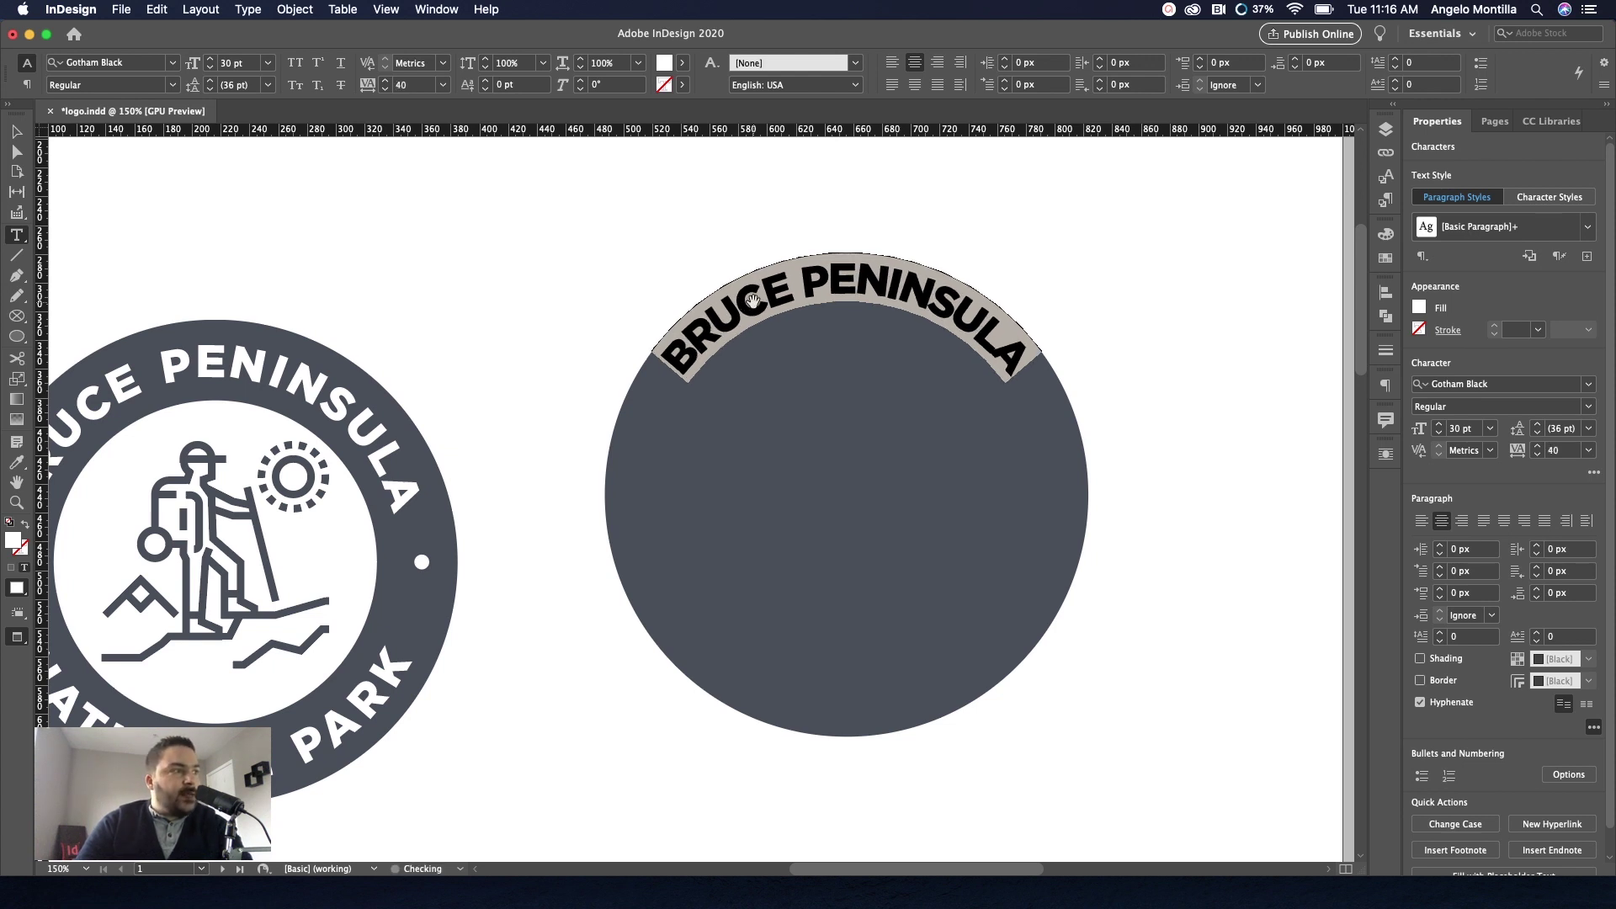
{"action": "key", "text": "alt+Right"}
{"action": "key", "text": "alt+Right"}
{"action": "key", "text": "alt+Right"}
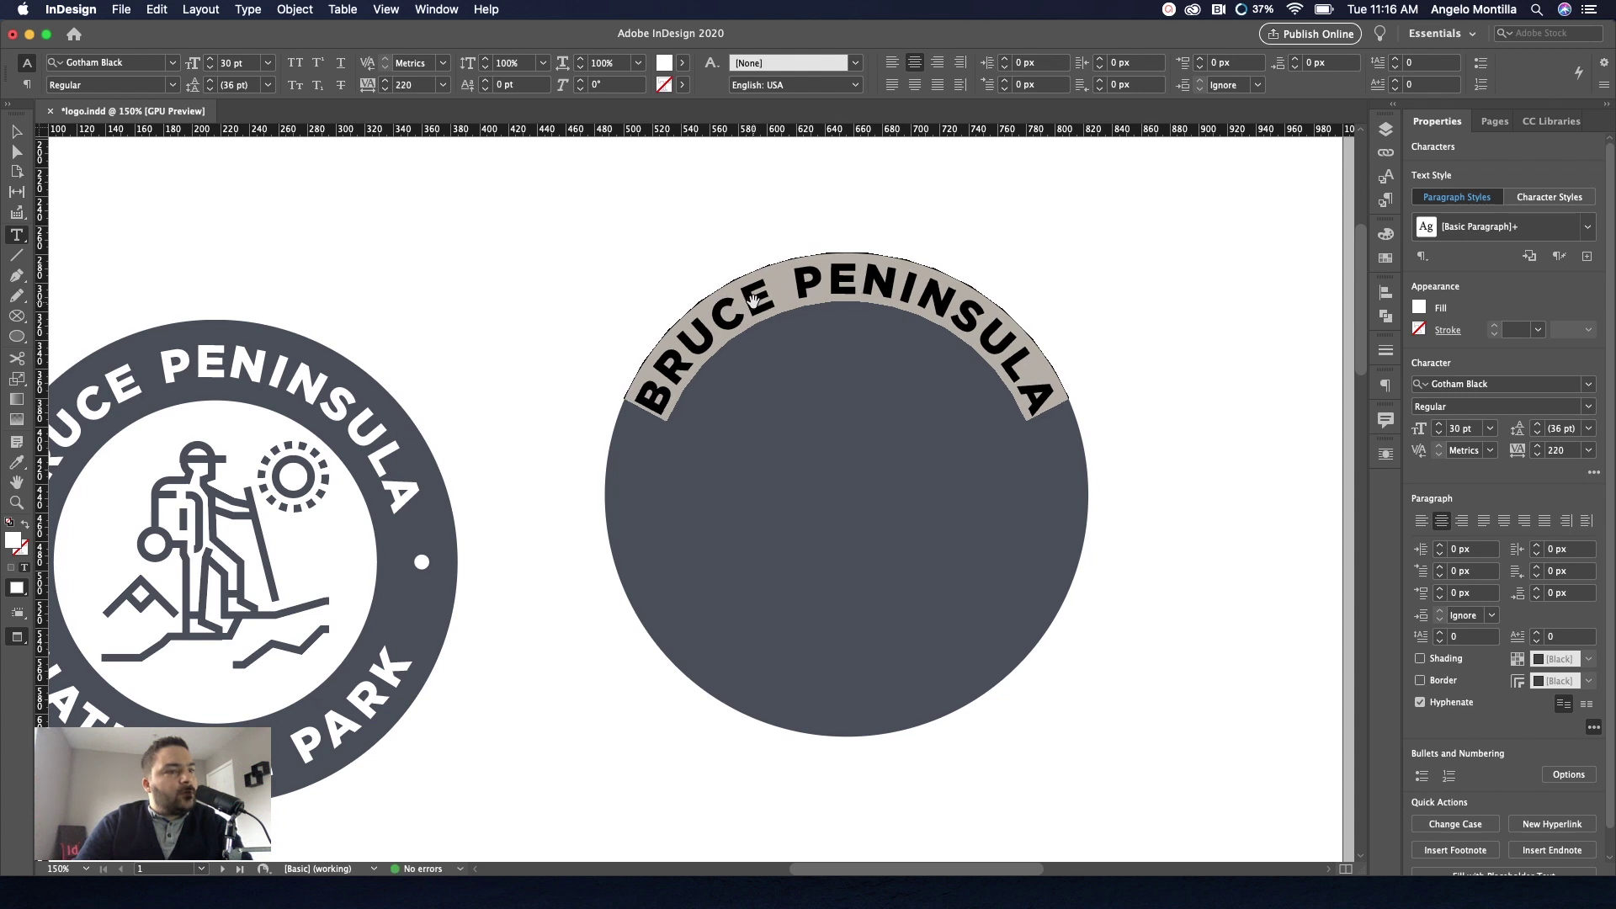
{"action": "key", "text": "alt+Right"}
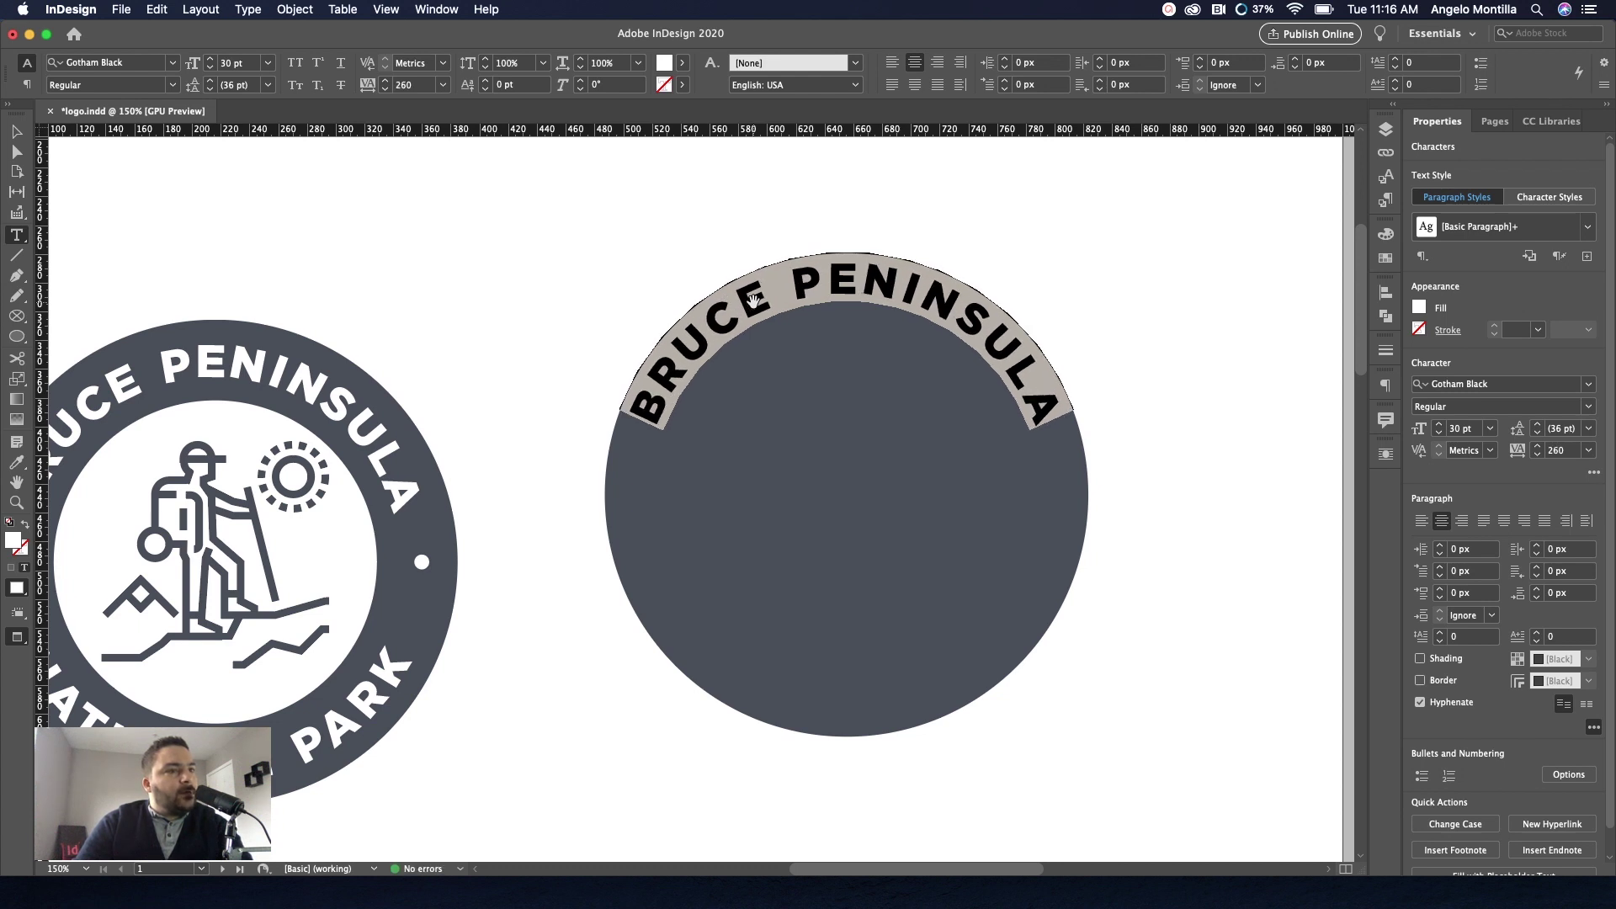
{"action": "key", "text": "alt+Right"}
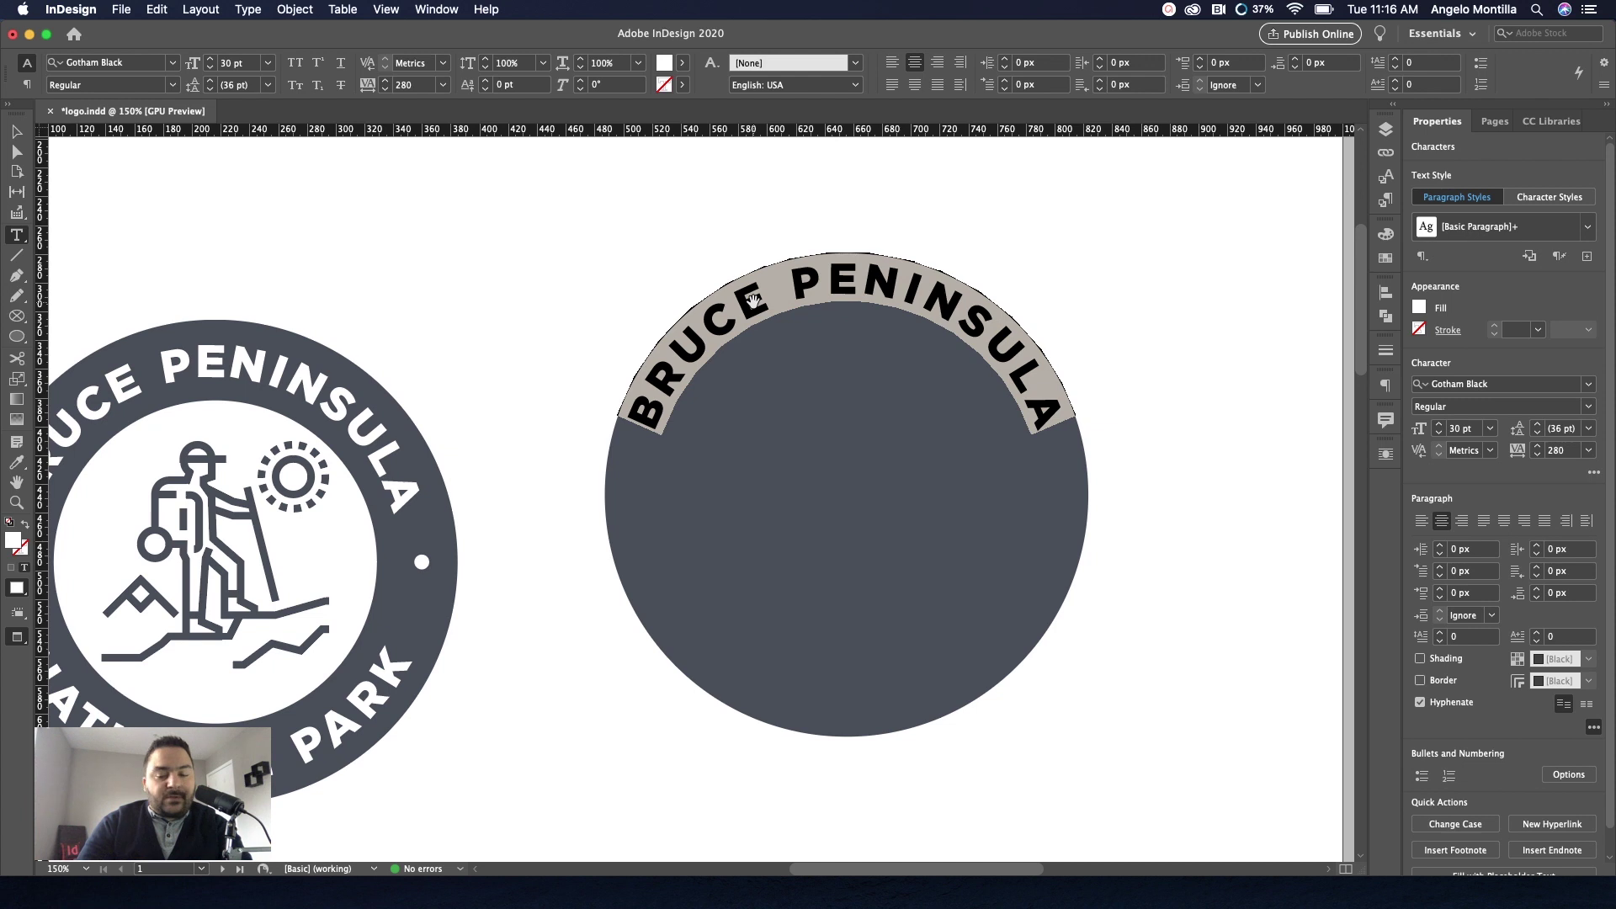
Lower the path text with a -12 pt baseline shift.
{"action": "key", "text": "alt+shift+Down"}
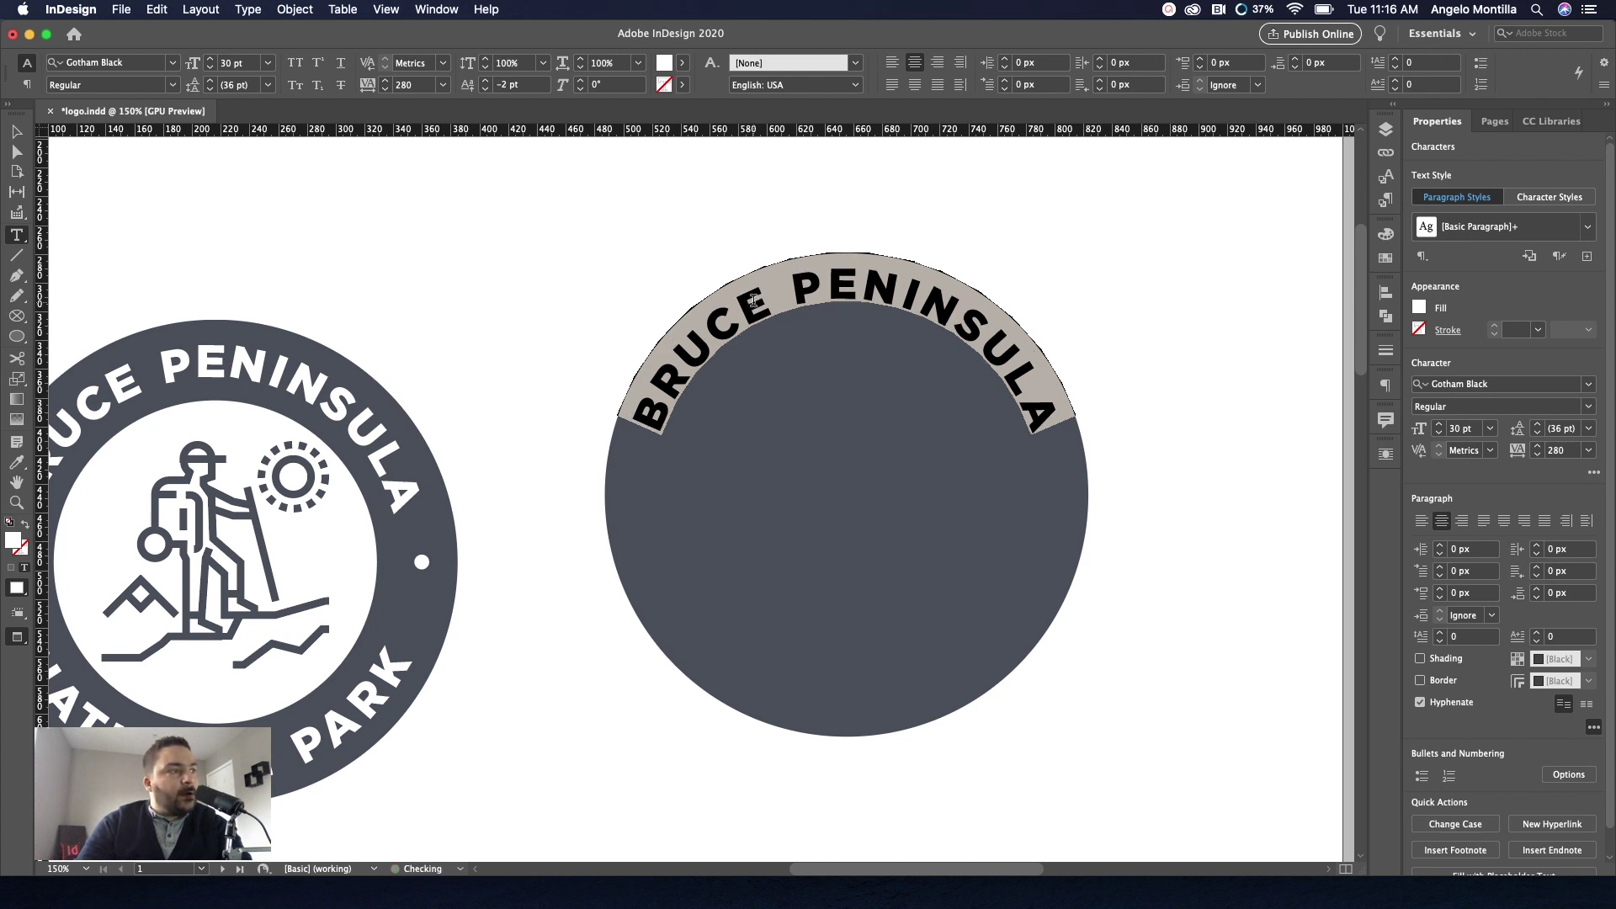
{"action": "key", "text": "alt+shift+Down"}
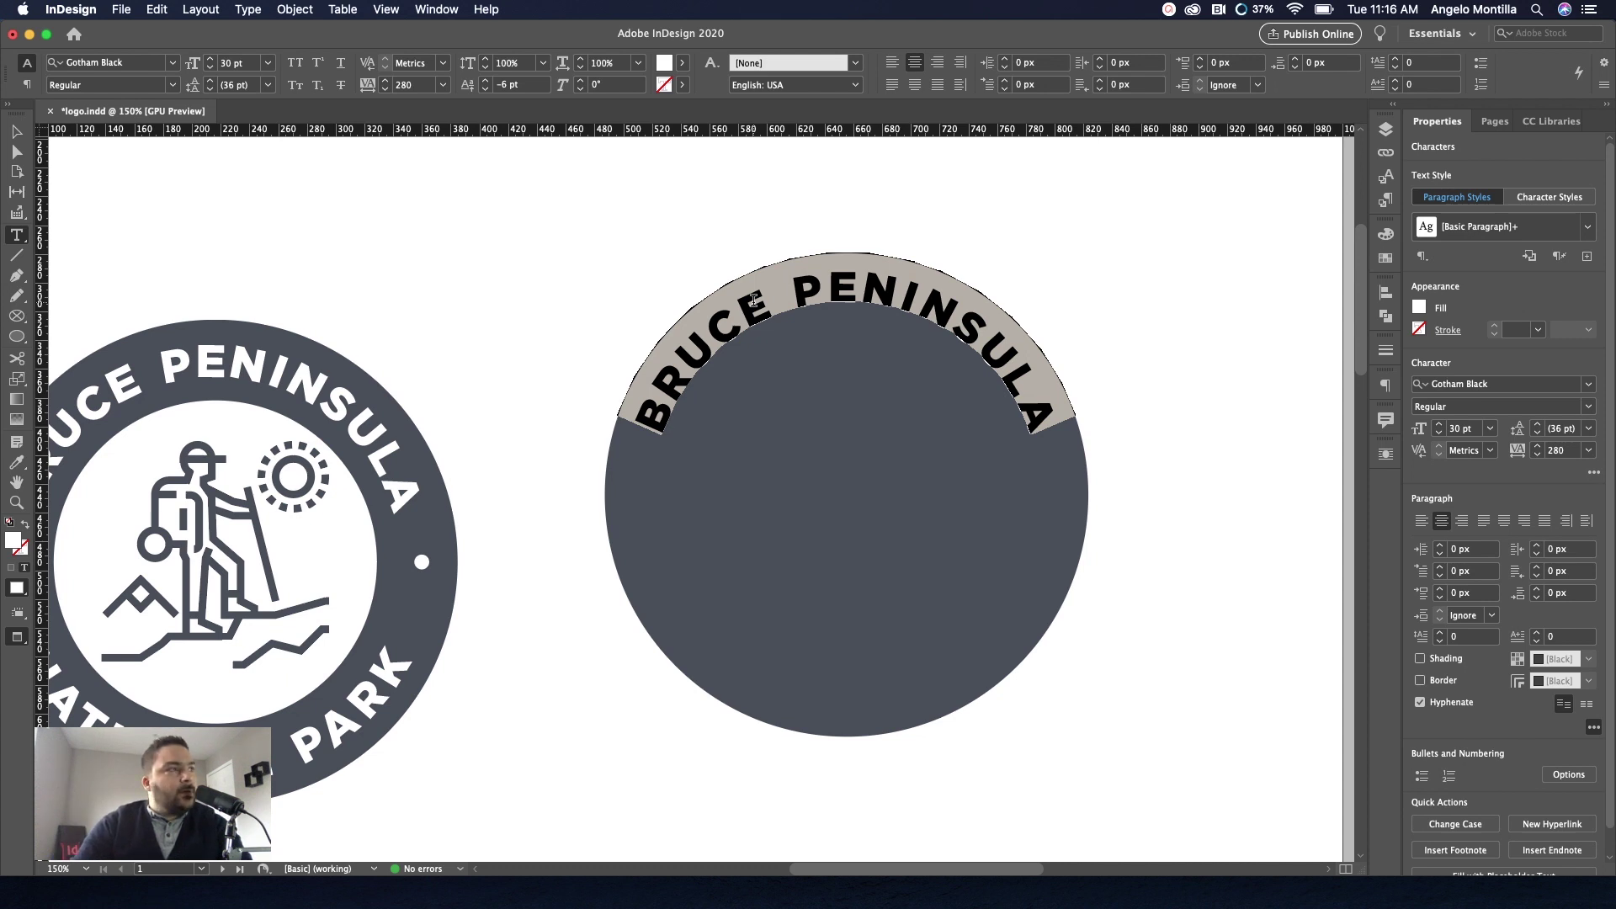
{"action": "key", "text": "alt+shift+Down"}
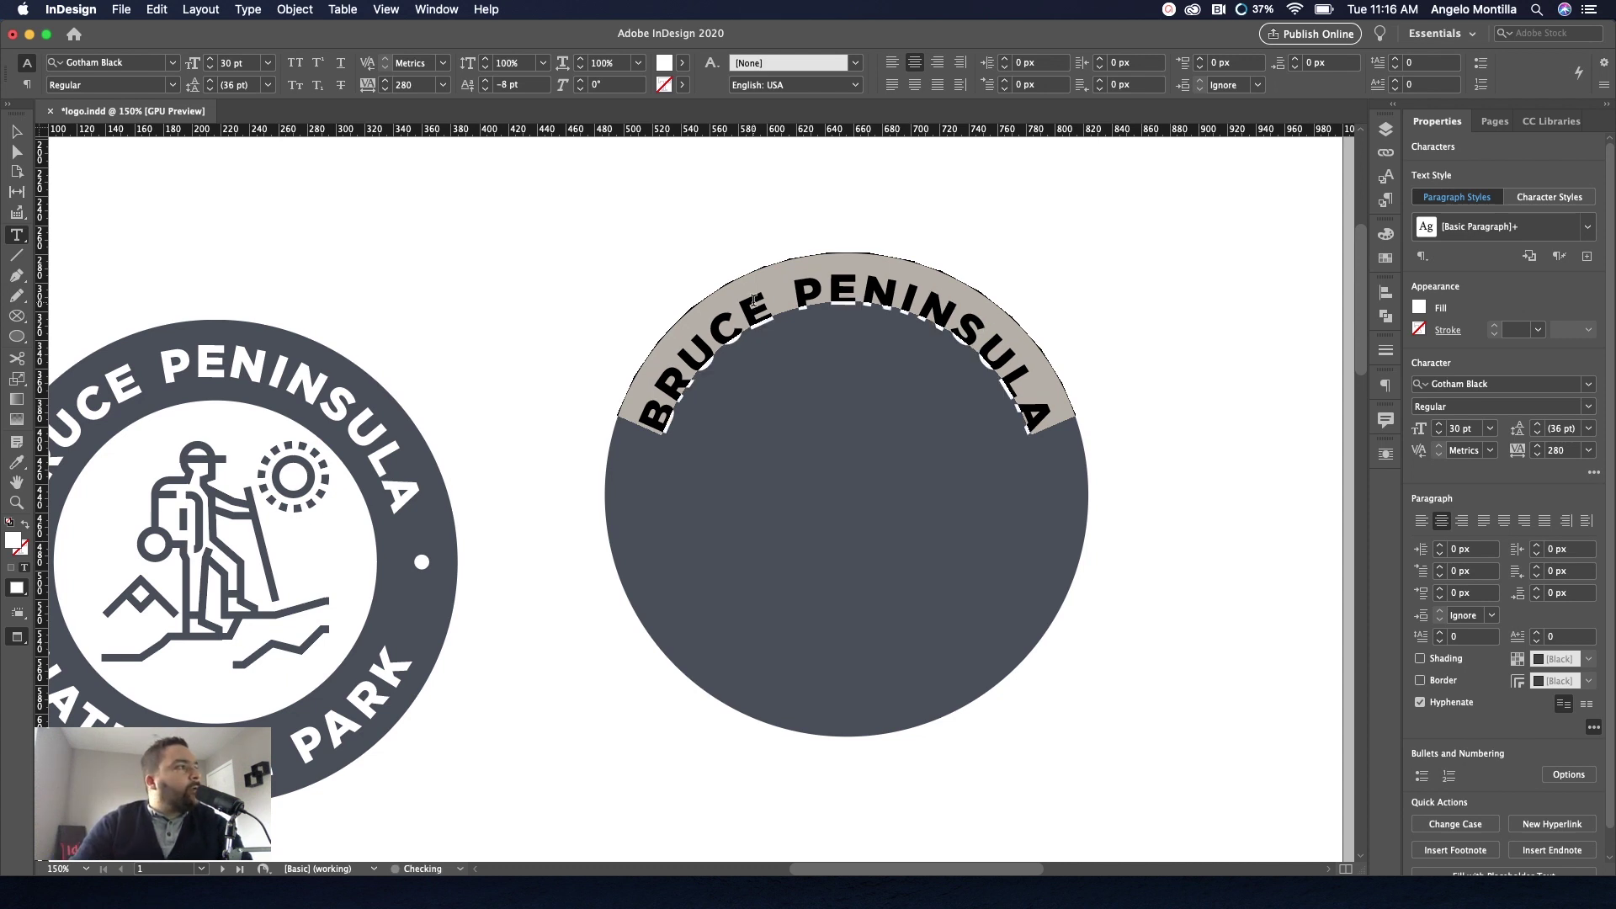
{"action": "key", "text": "alt+shift+Down"}
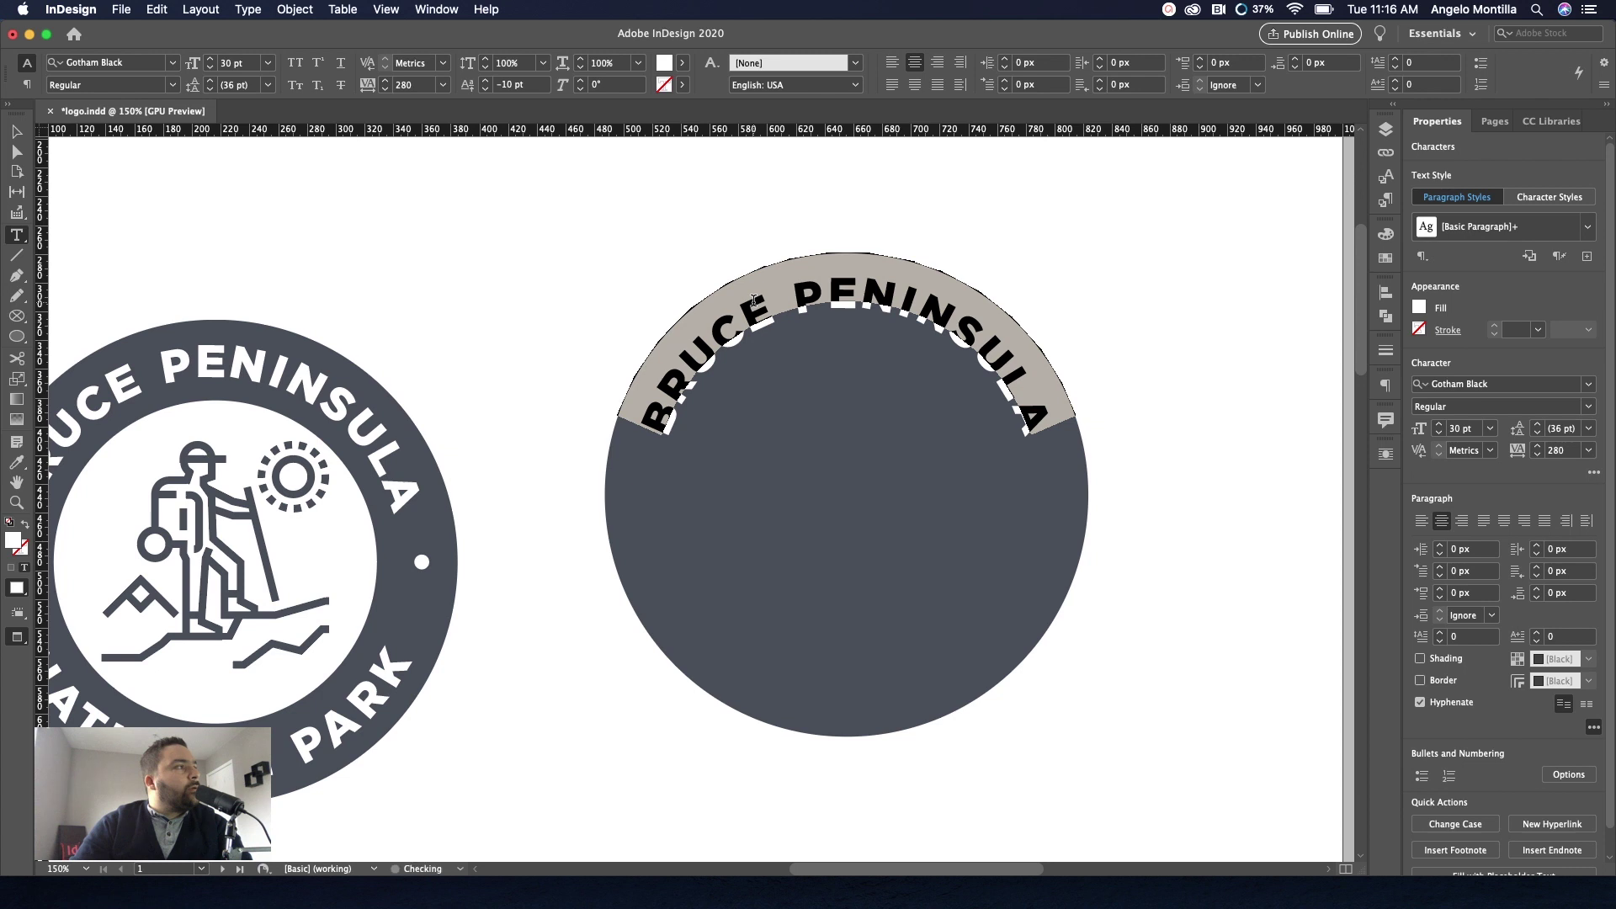
{"action": "key", "text": "alt+shift+Down"}
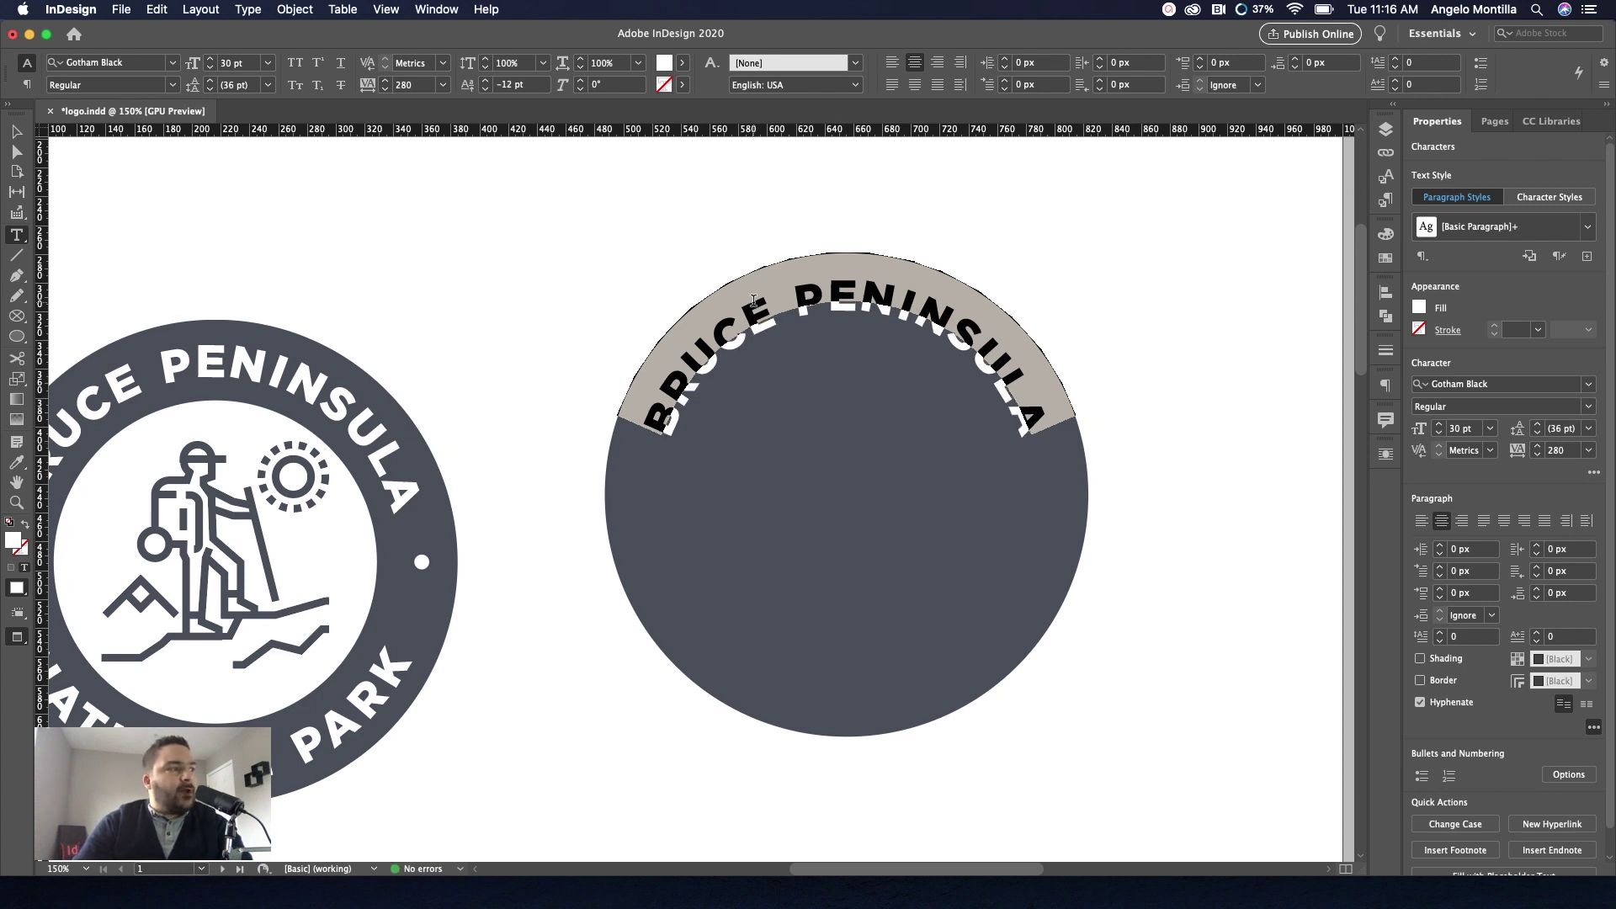
{"action": "left_click", "coordinate": [731, 323]}
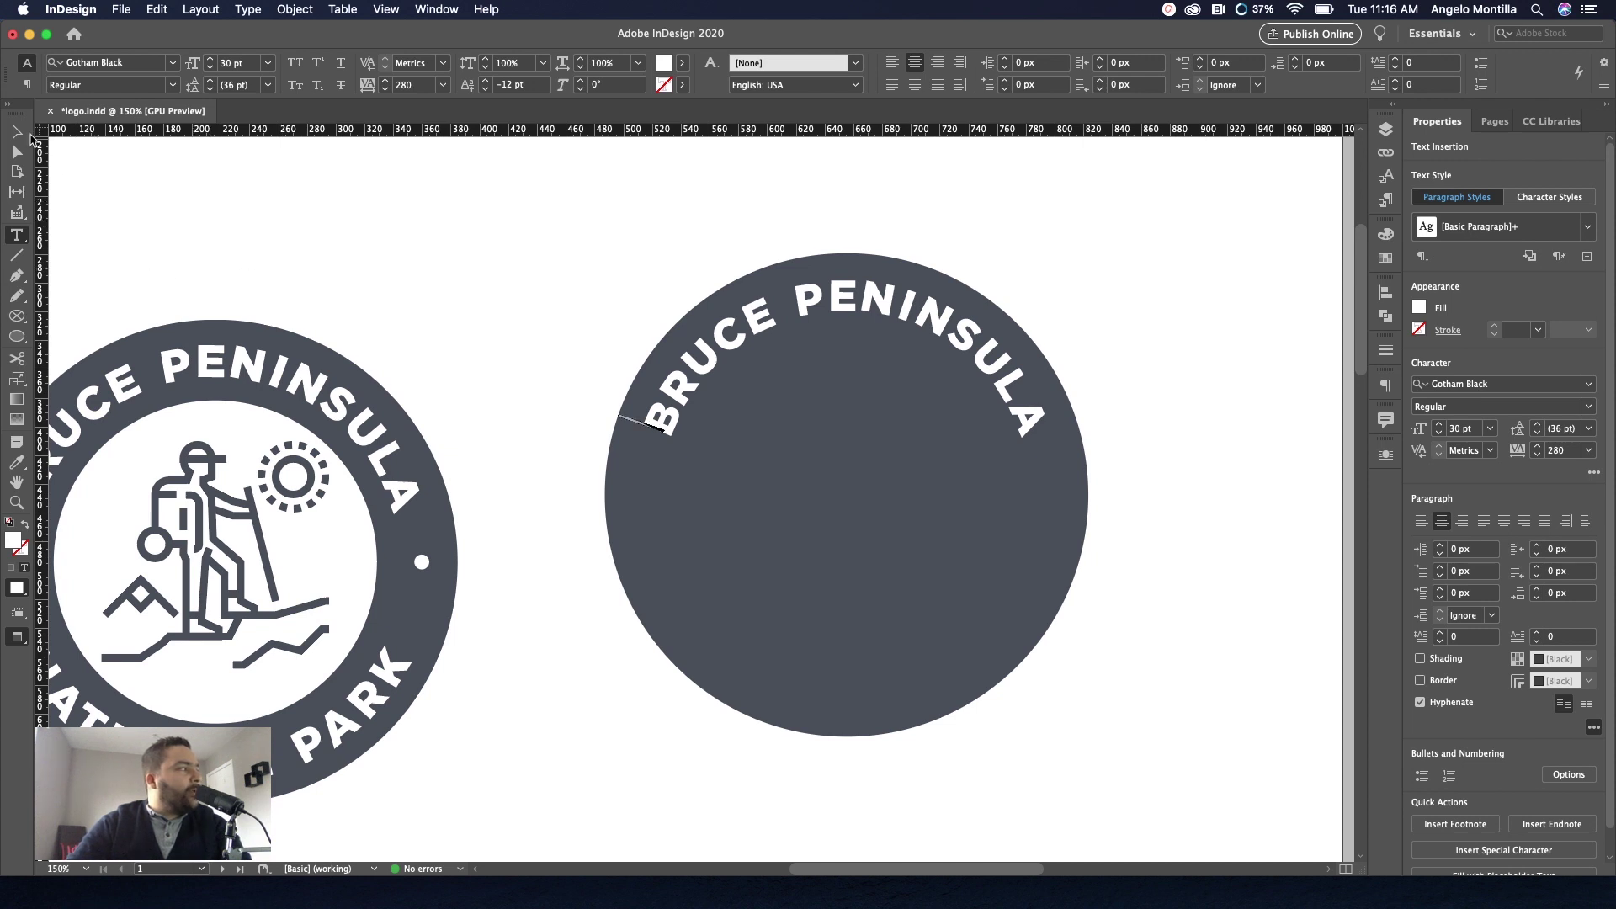
{"action": "left_click", "coordinate": [18, 133]}
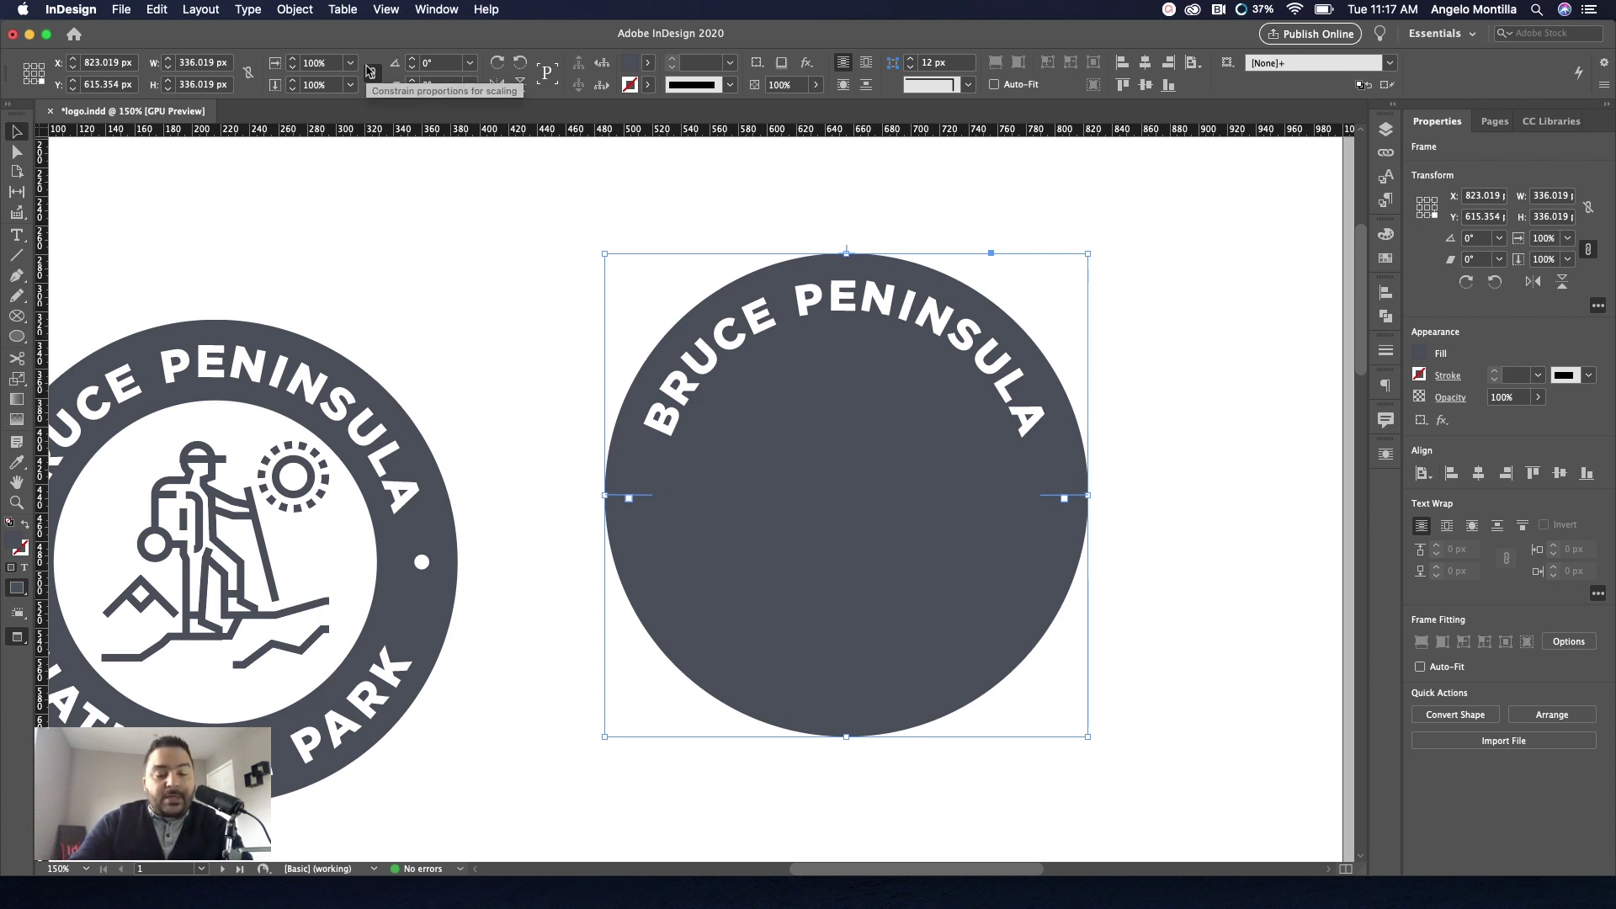
Use Edit > Paste in Place to drop a copy of the circle onto the original.
{"action": "left_click", "coordinate": [159, 9]}
{"action": "left_click", "coordinate": [214, 158]}
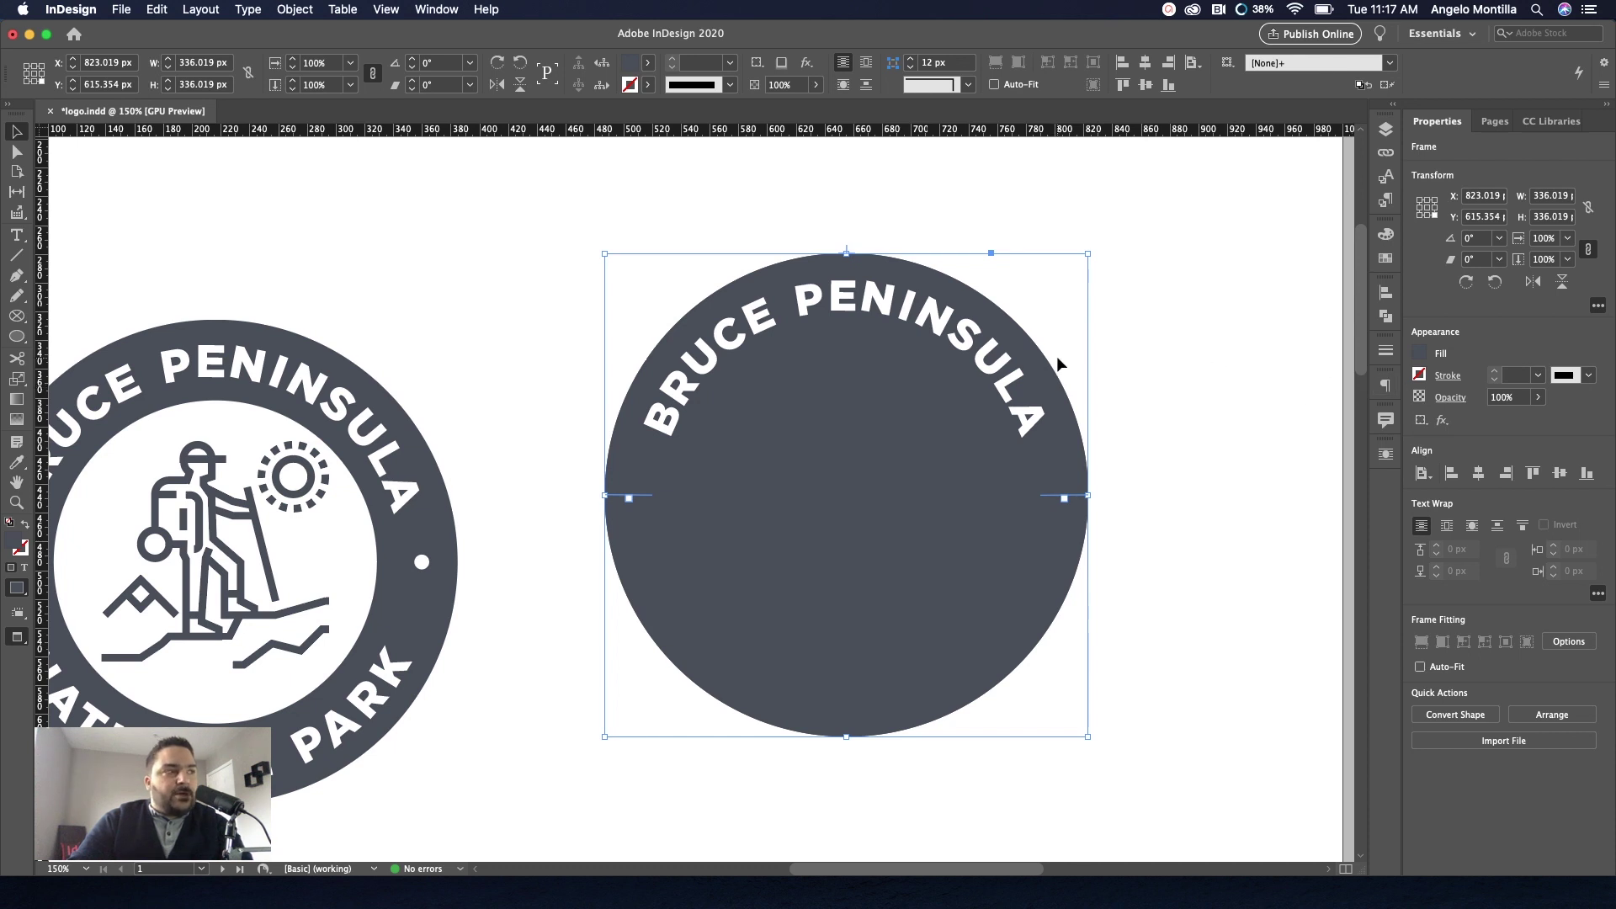
Set the duplicate circle's fill swatch to [None].
{"action": "left_click", "coordinate": [1420, 356]}
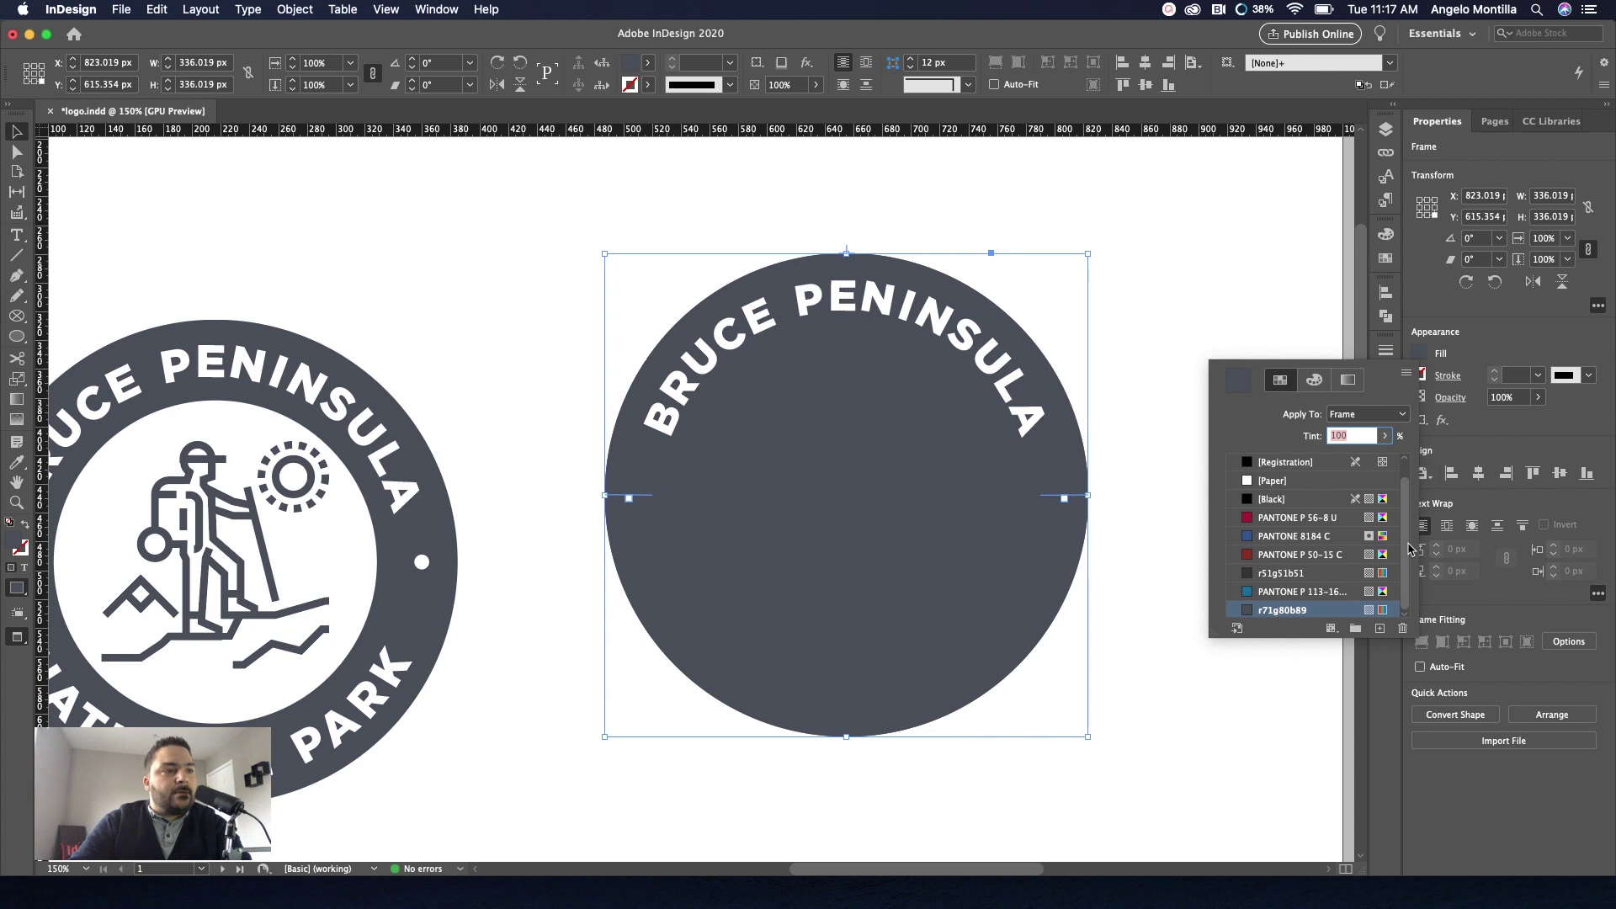
{"action": "scroll", "coordinate": [1411, 548], "scroll_direction": "up", "scroll_amount": 1}
{"action": "left_click", "coordinate": [1296, 462]}
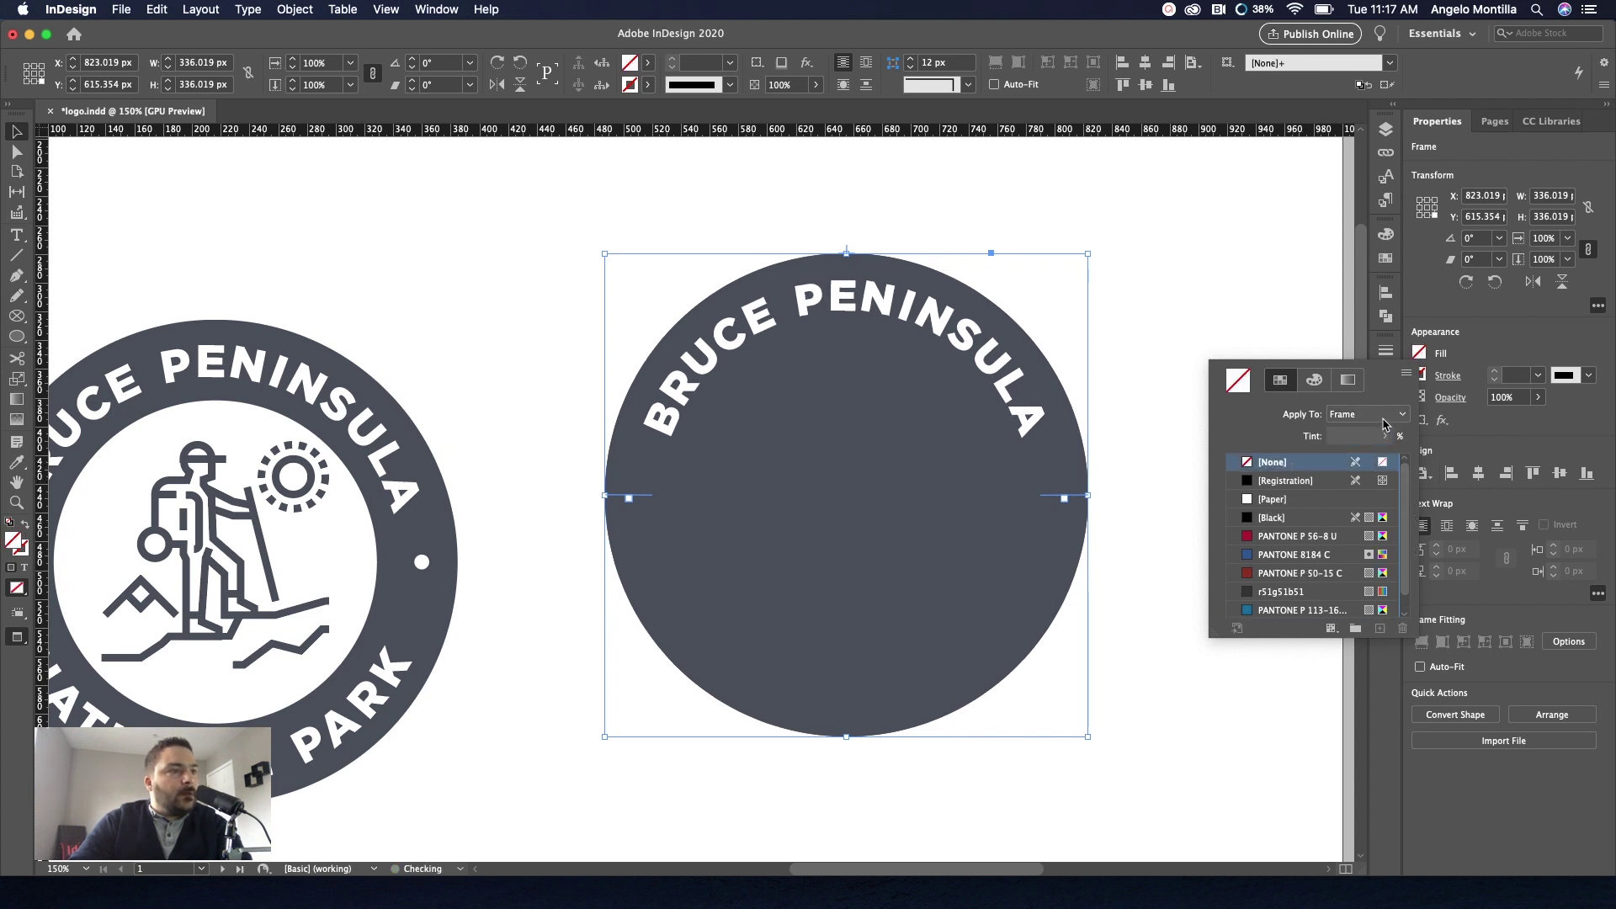
{"action": "key", "text": "Escape"}
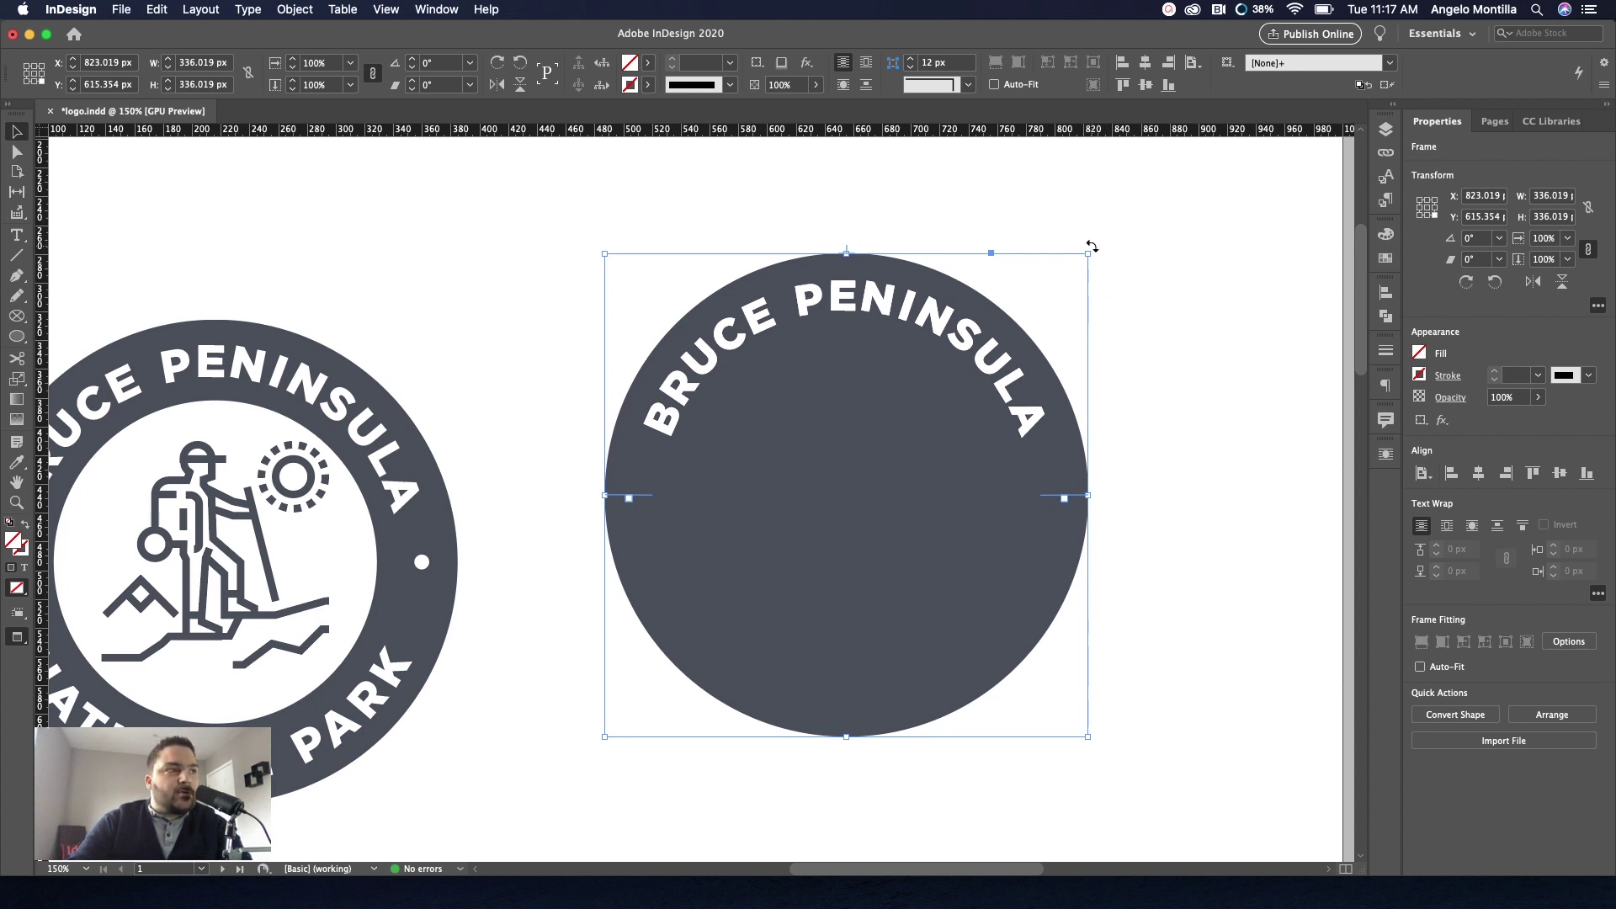
Rotate the duplicate circle 180°, retype its path text as NATIONAL PARK, and select it.
{"action": "left_click_drag", "start_coordinate": [1092, 247], "coordinate": [752, 633]}
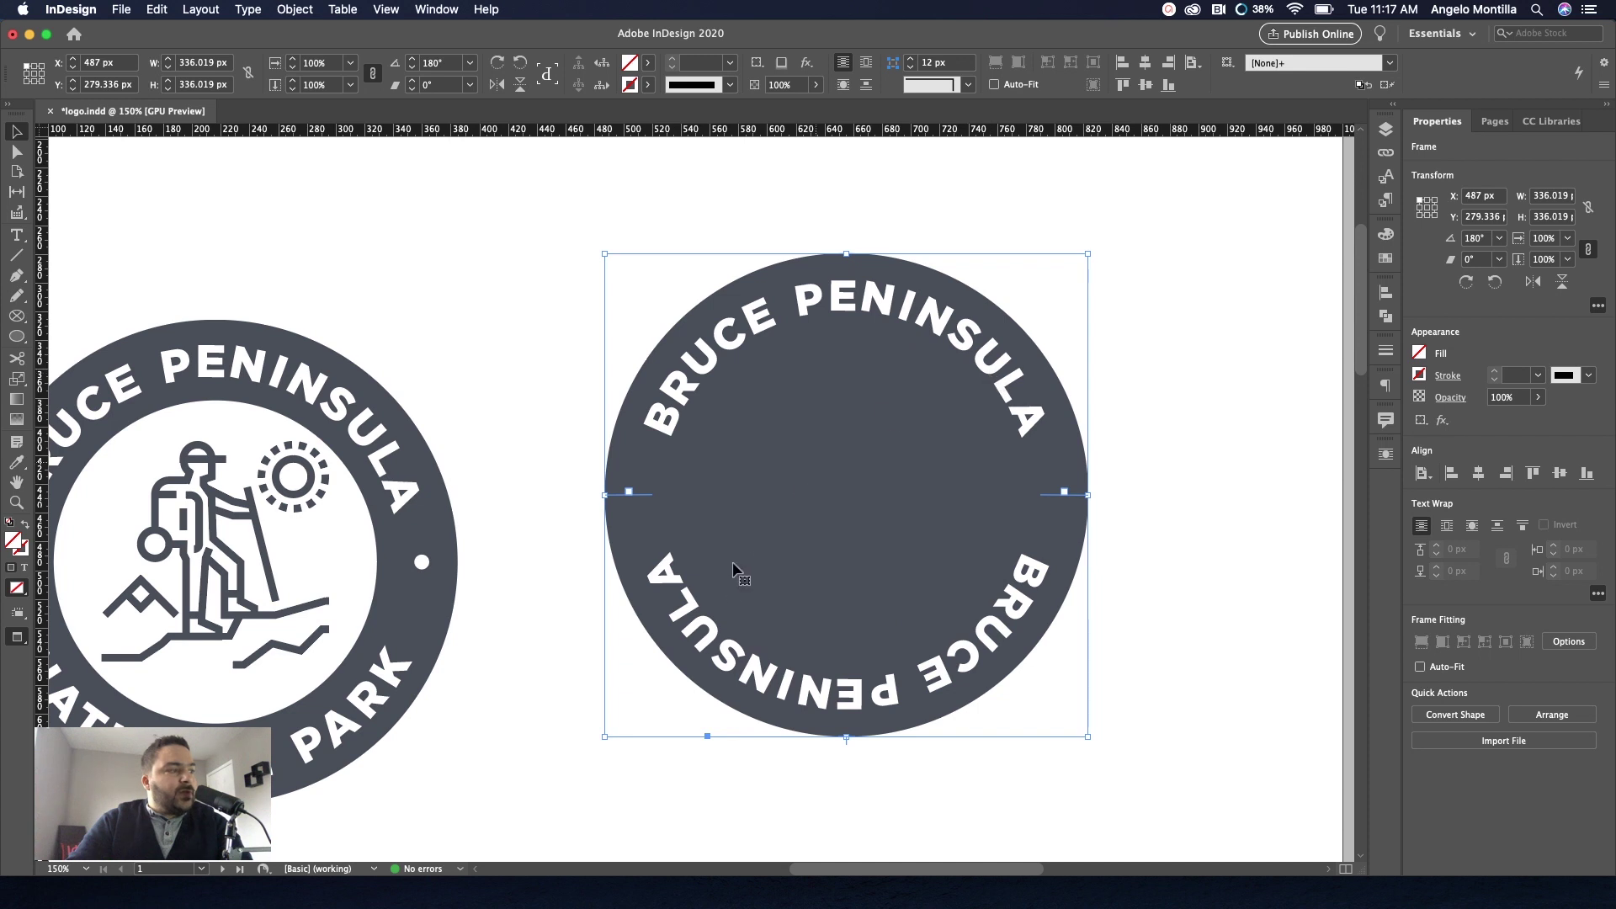
{"action": "triple_click", "coordinate": [695, 623]}
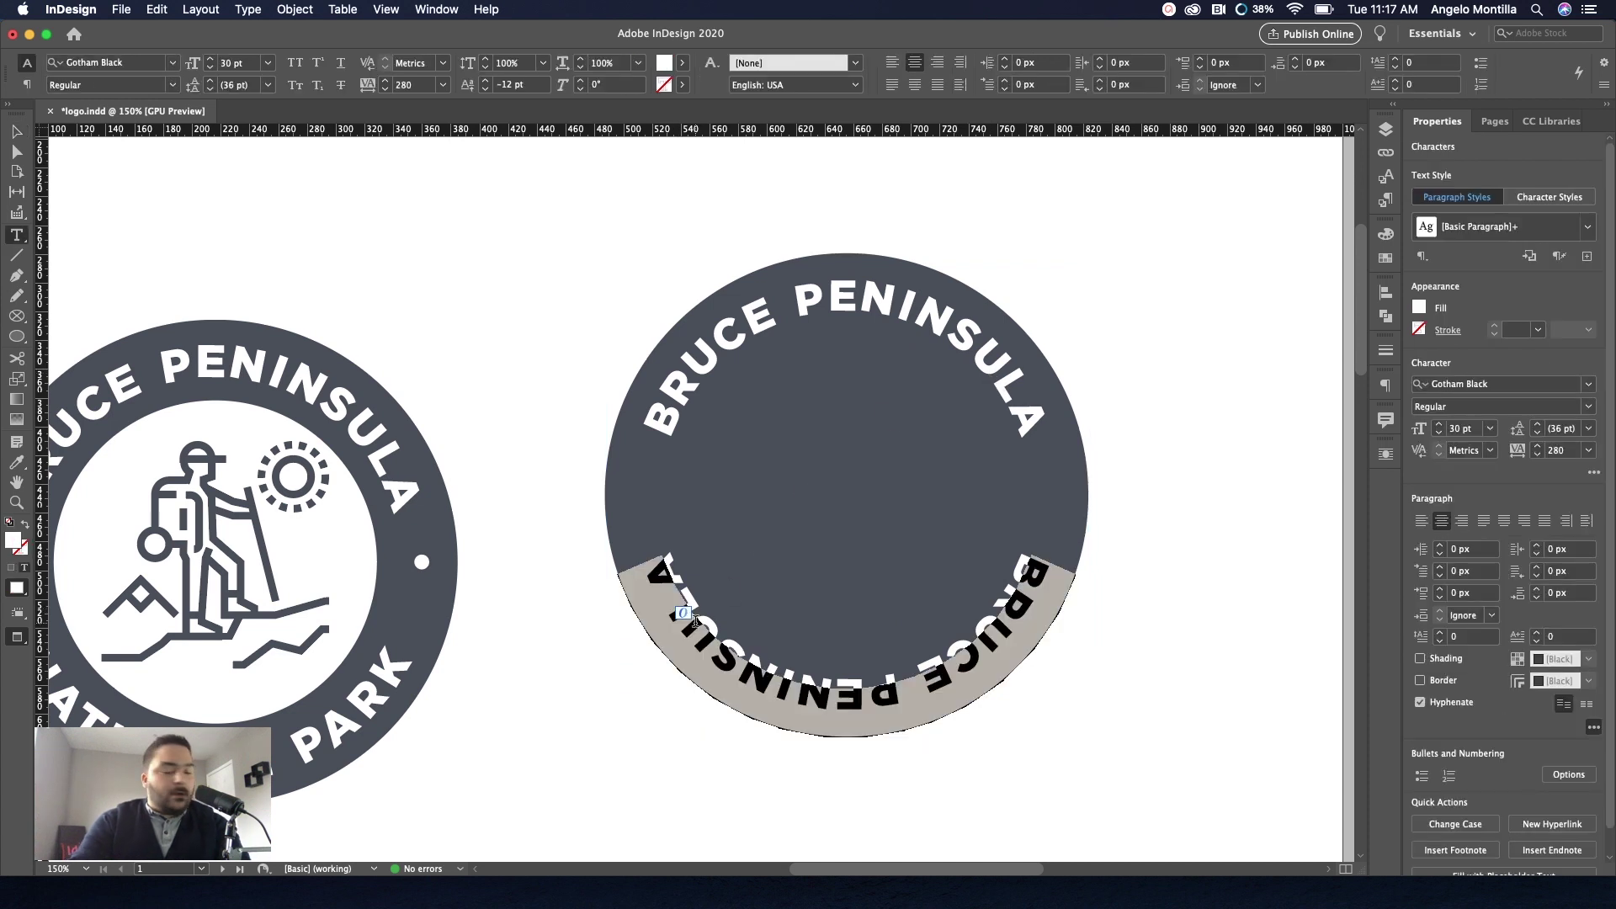
{"action": "type", "text": "NATIN"}
{"action": "key", "text": "BackSpace"}
{"action": "key", "text": "BackSpace"}
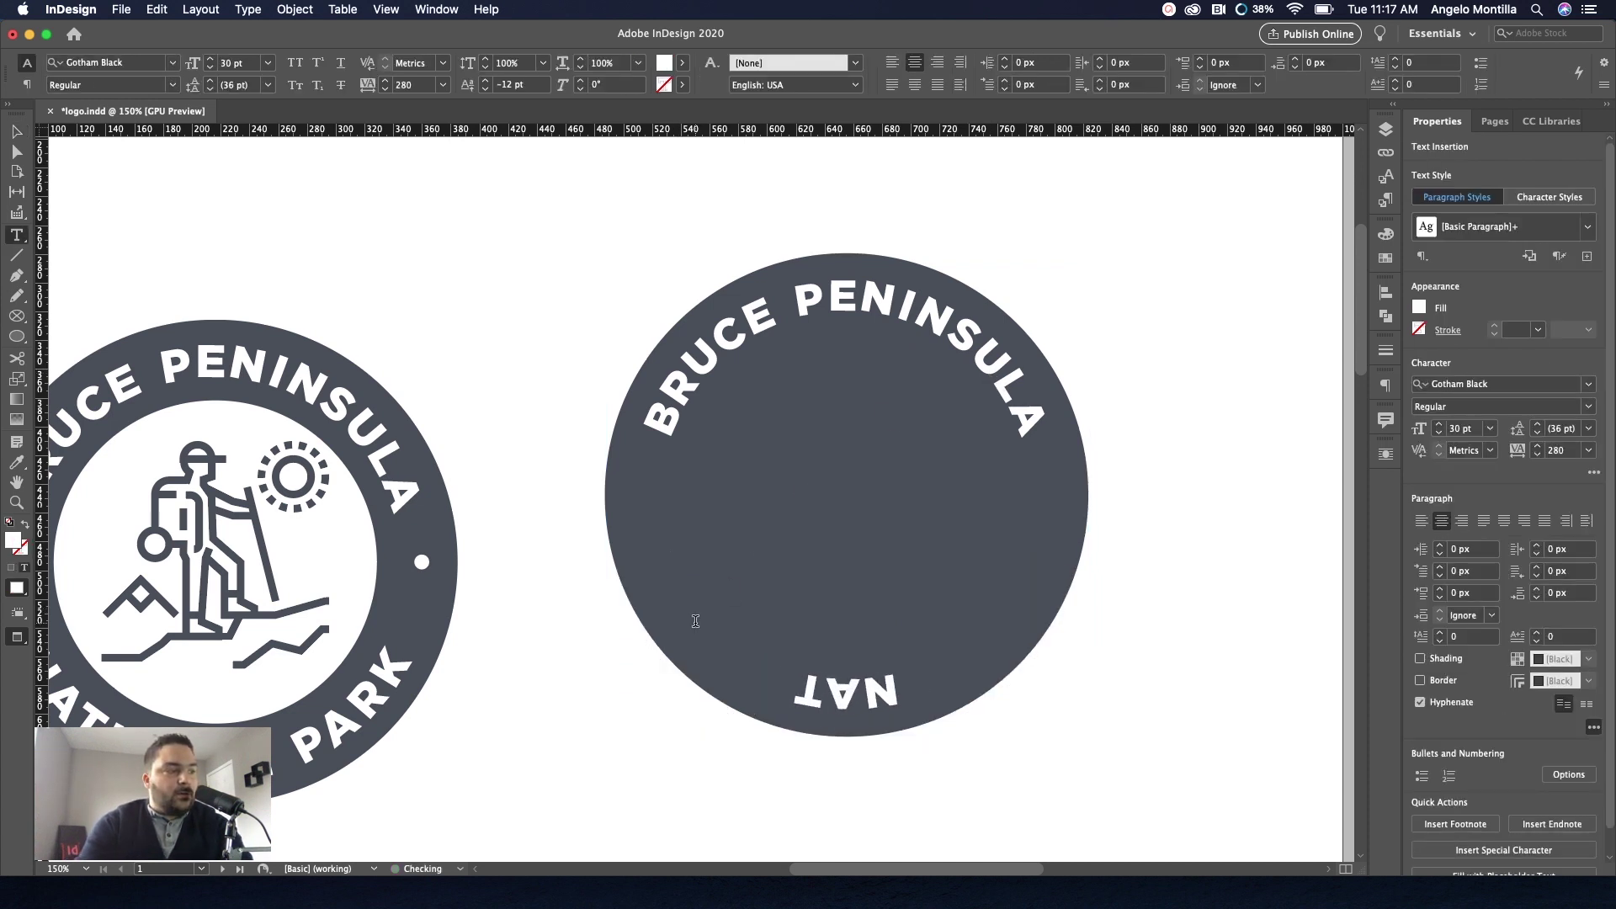
{"action": "type", "text": "IONAL P"}
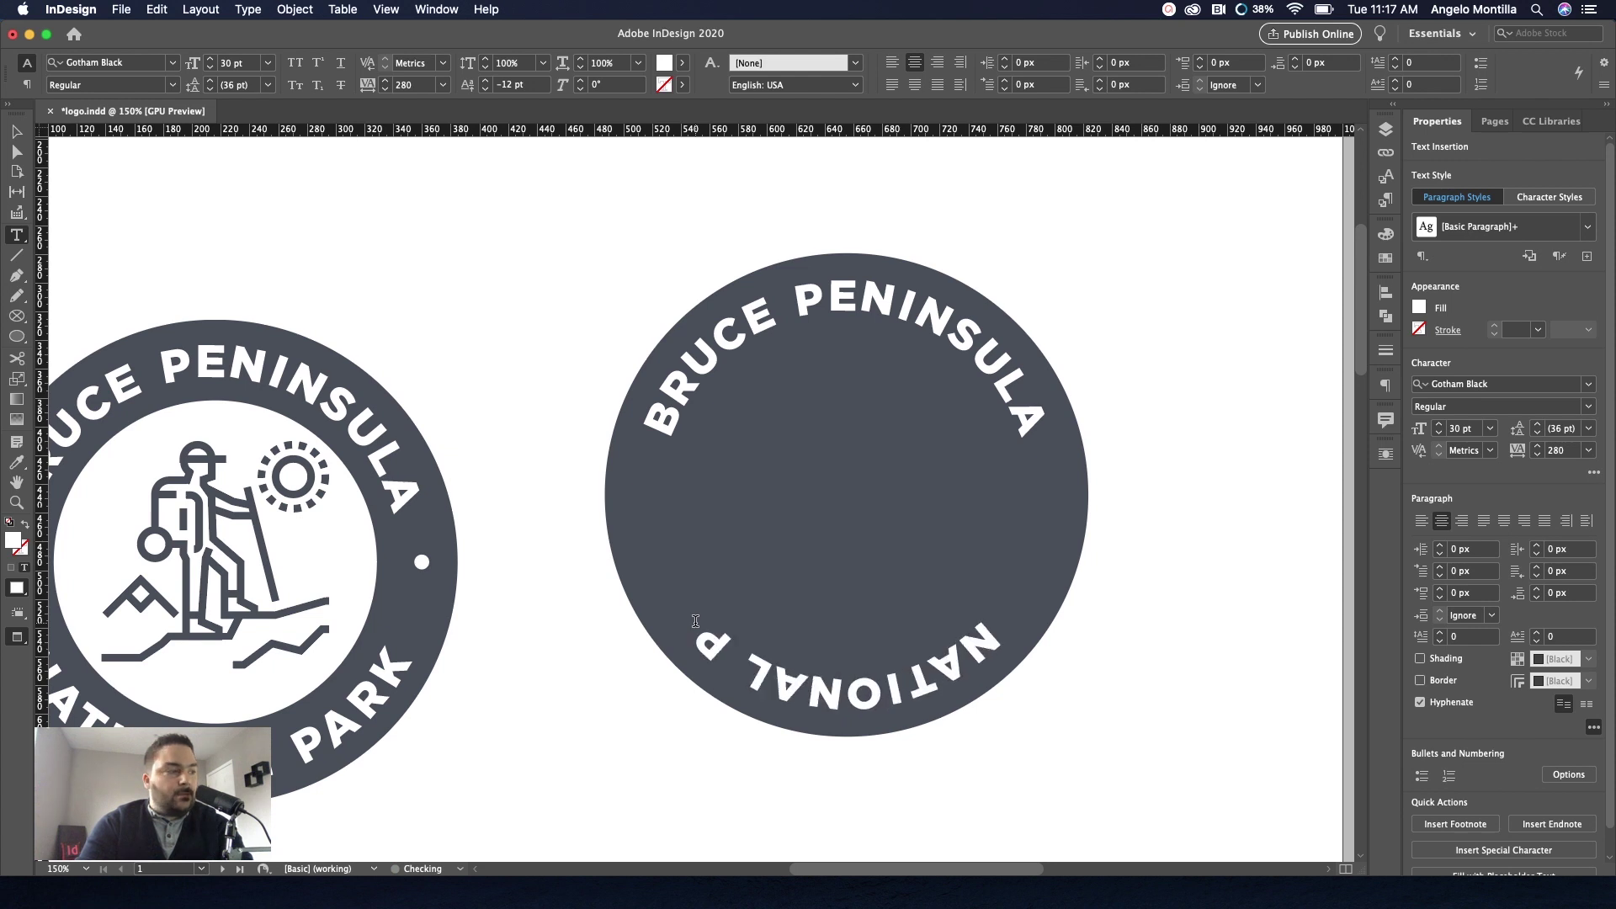
{"action": "type", "text": "ARK"}
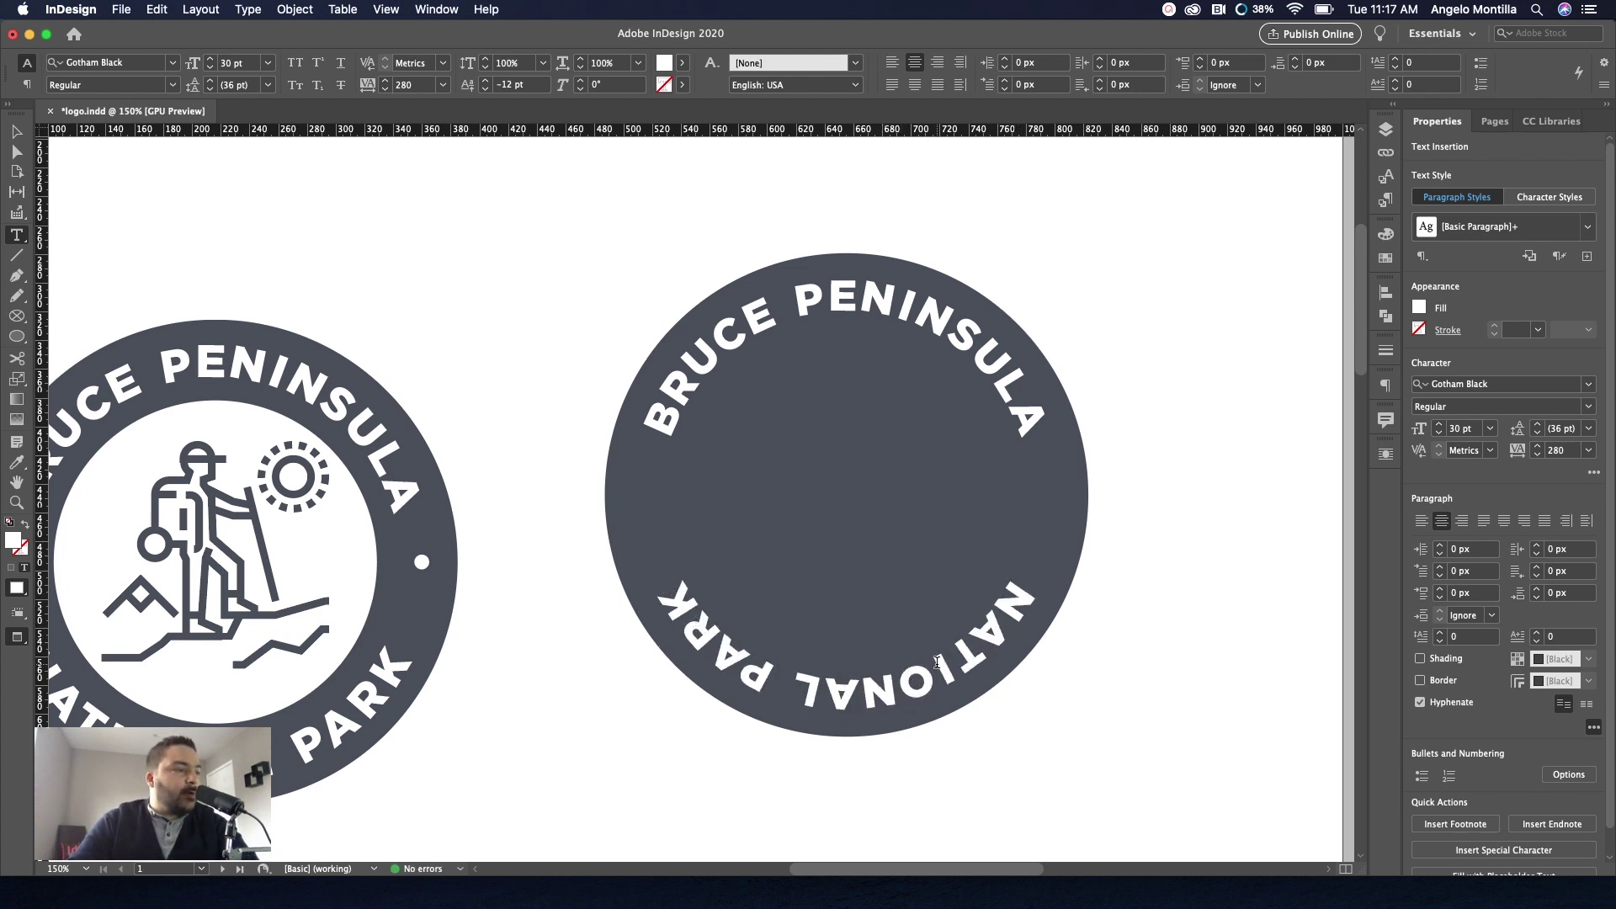
{"action": "left_click_drag", "start_coordinate": [1011, 613], "coordinate": [665, 602]}
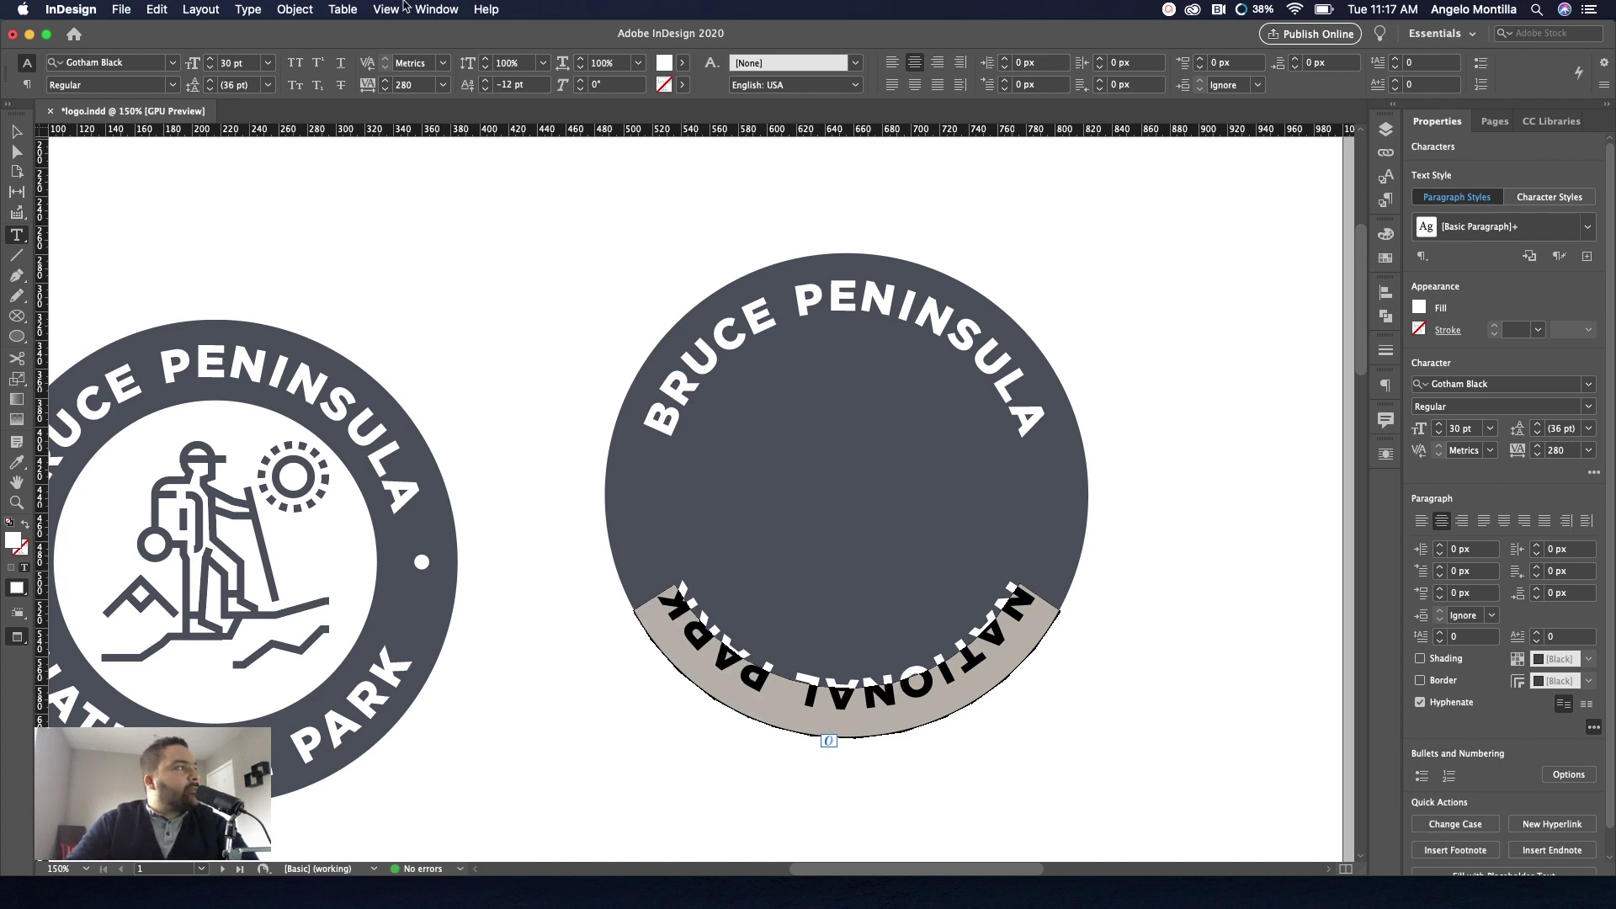
In Type on a Path Options, set Align to Descender, enable Flip, and set To Path to Top.
{"action": "left_click", "coordinate": [248, 9]}
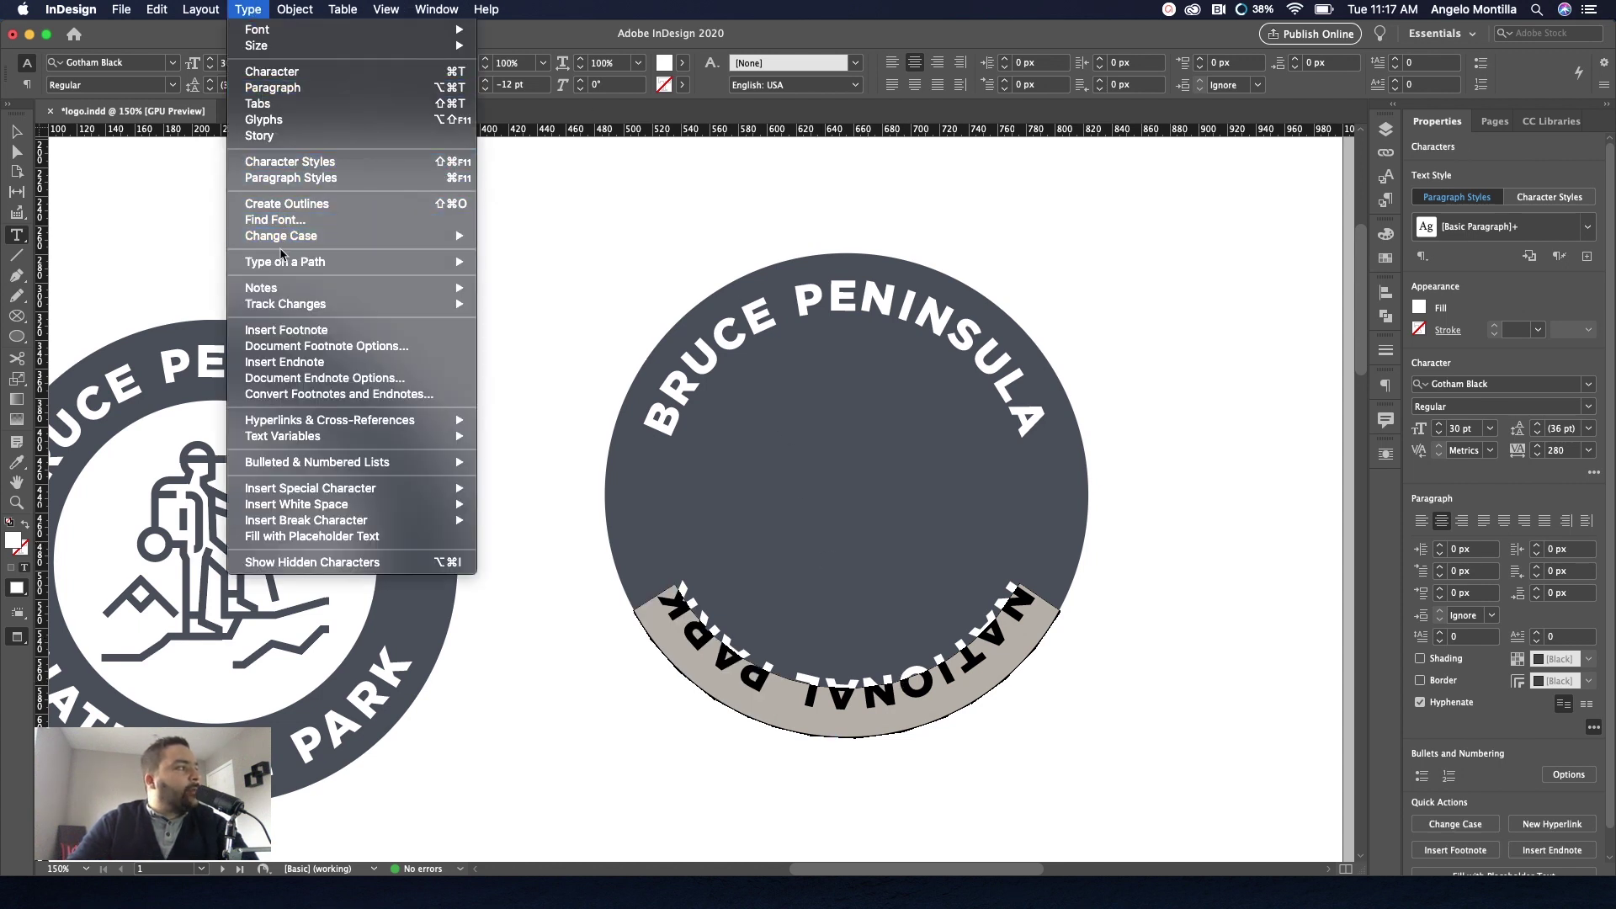
{"action": "mouse_move", "coordinate": [295, 268]}
{"action": "left_click", "coordinate": [521, 262]}
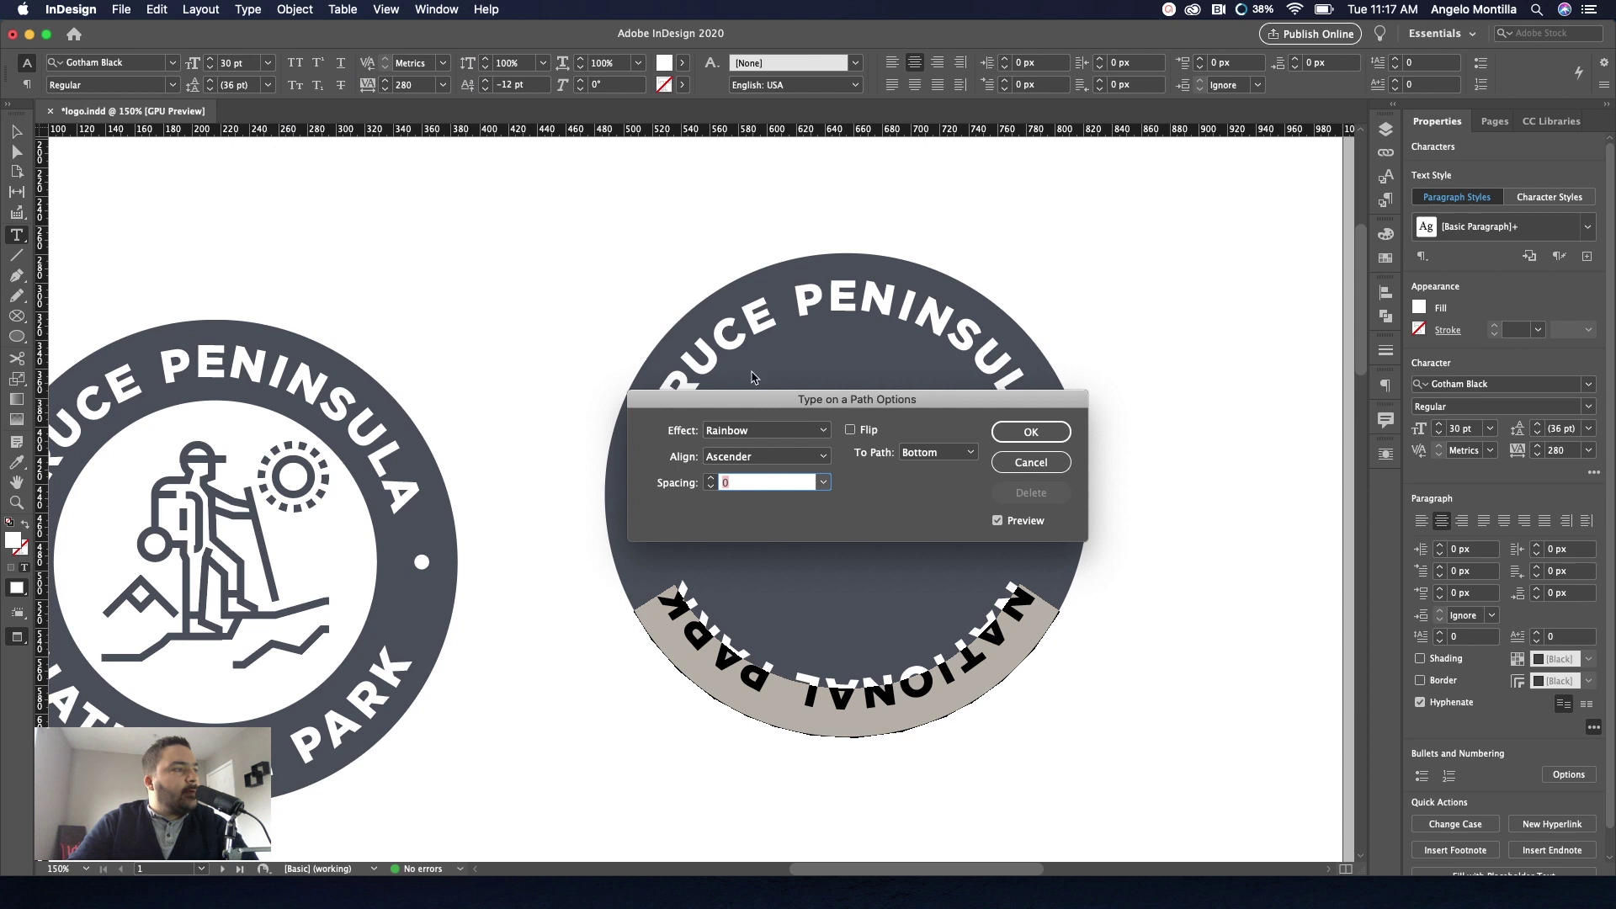
{"action": "left_click", "coordinate": [821, 457]}
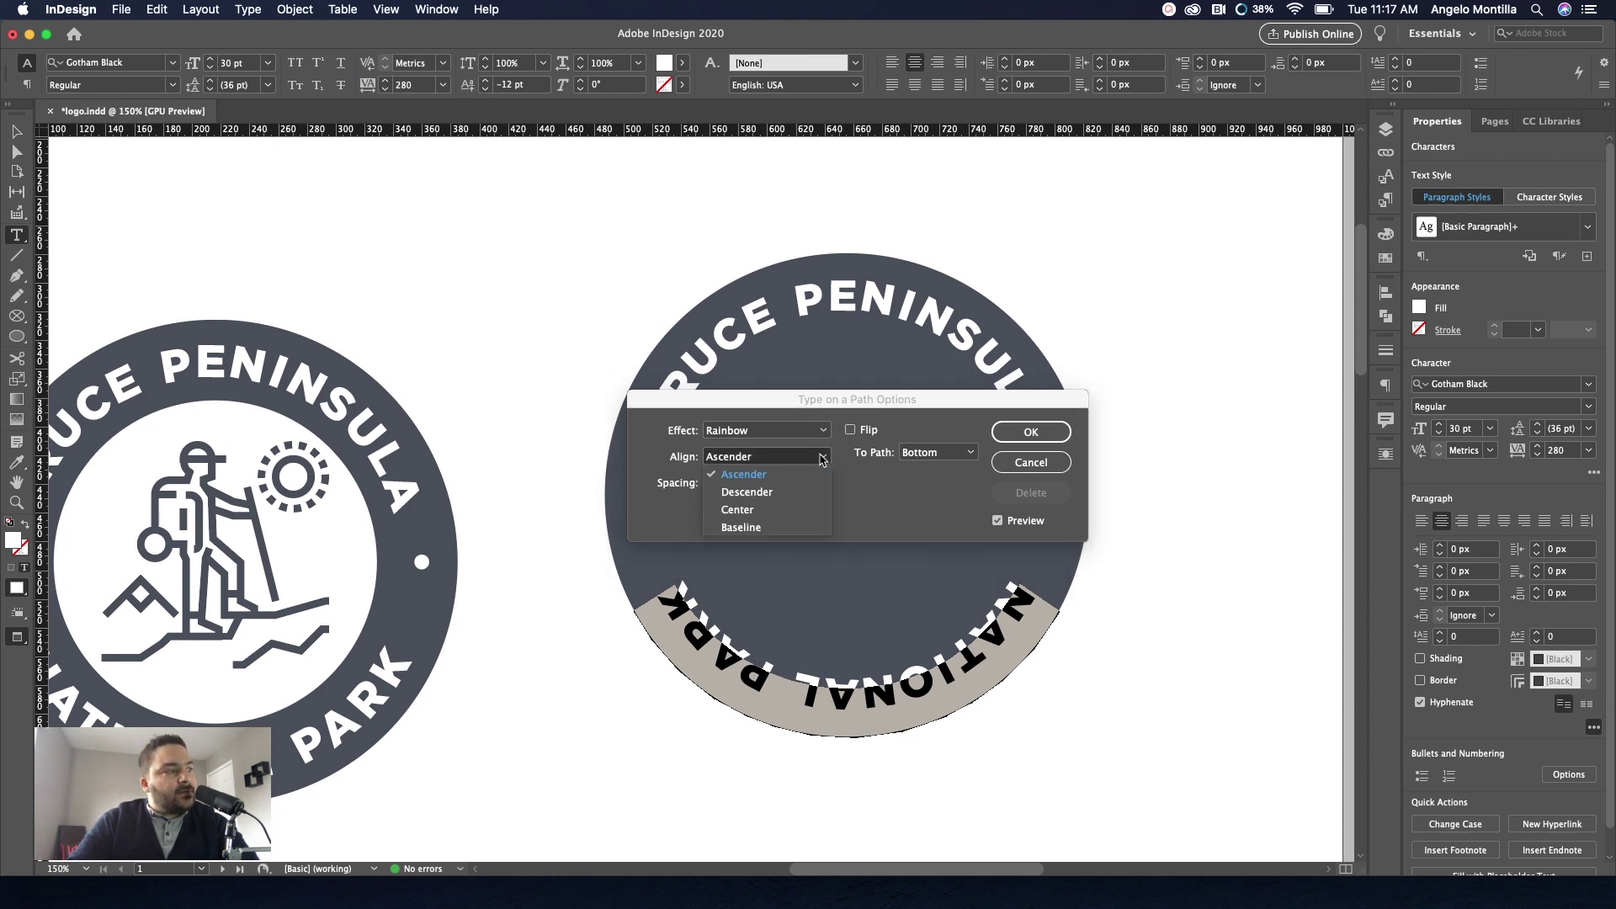
{"action": "left_click", "coordinate": [806, 503]}
{"action": "left_click", "coordinate": [851, 430]}
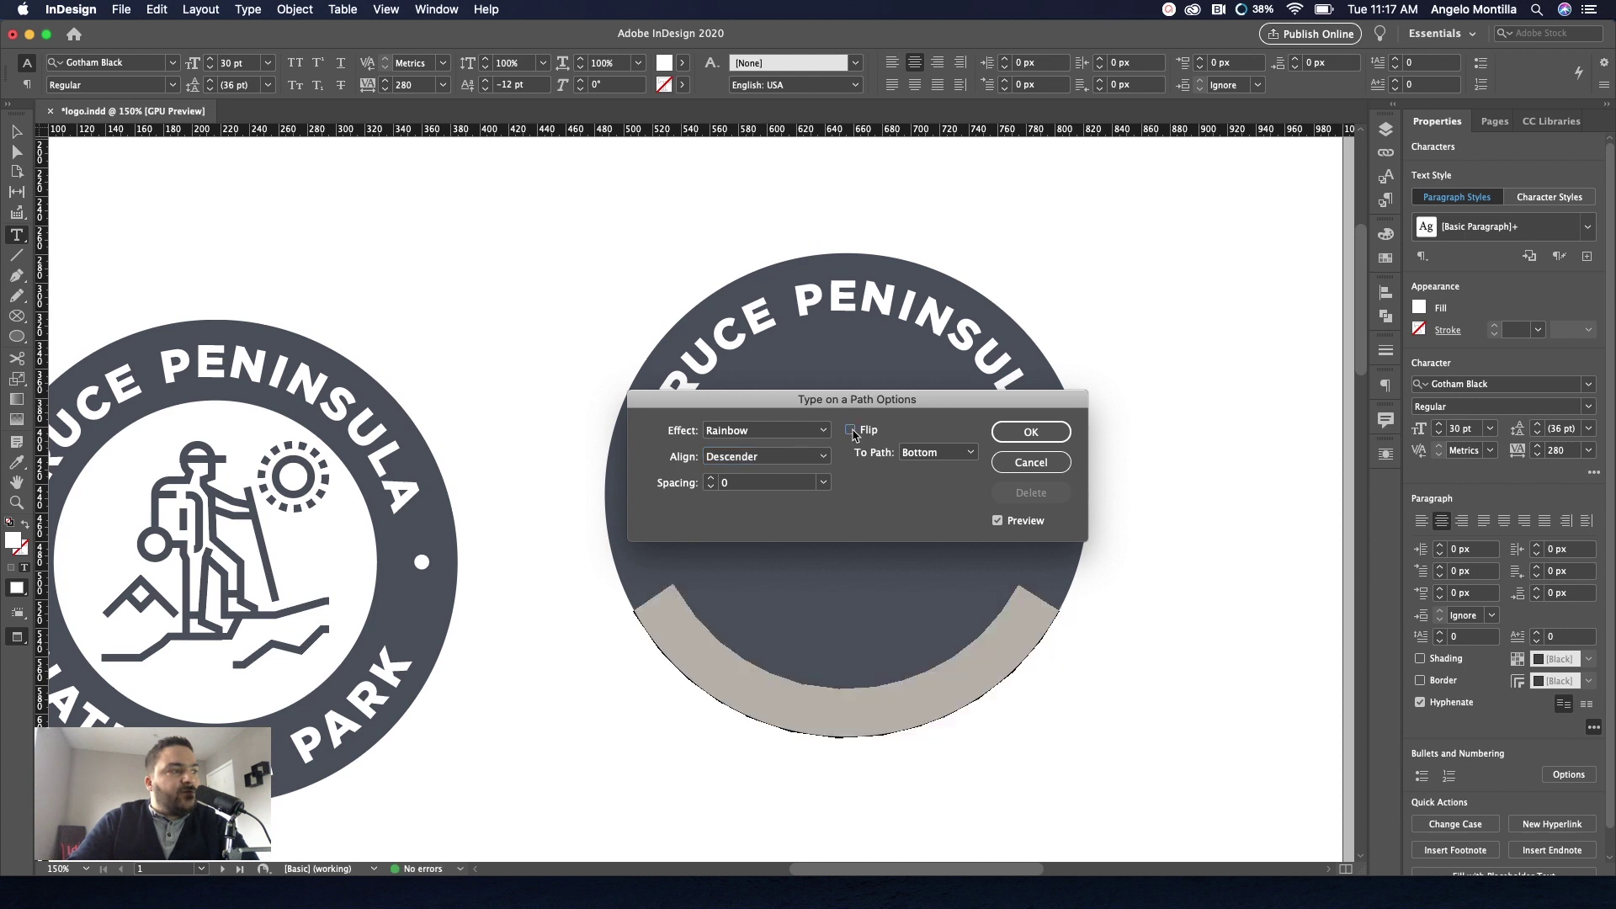
{"action": "left_click", "coordinate": [918, 455]}
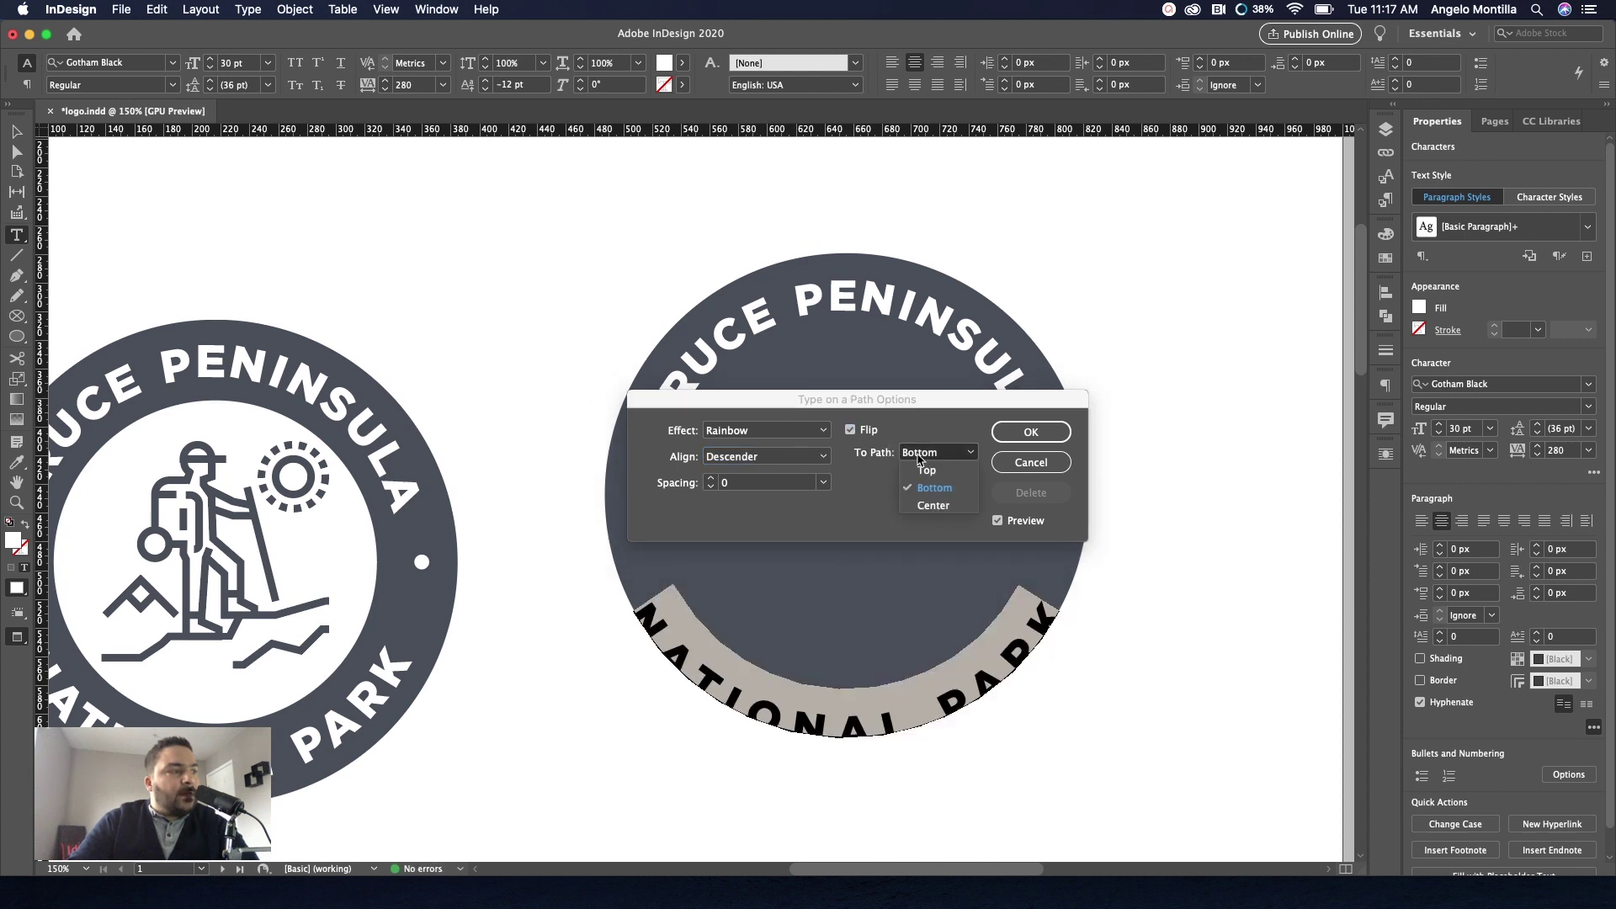
{"action": "left_click", "coordinate": [927, 471]}
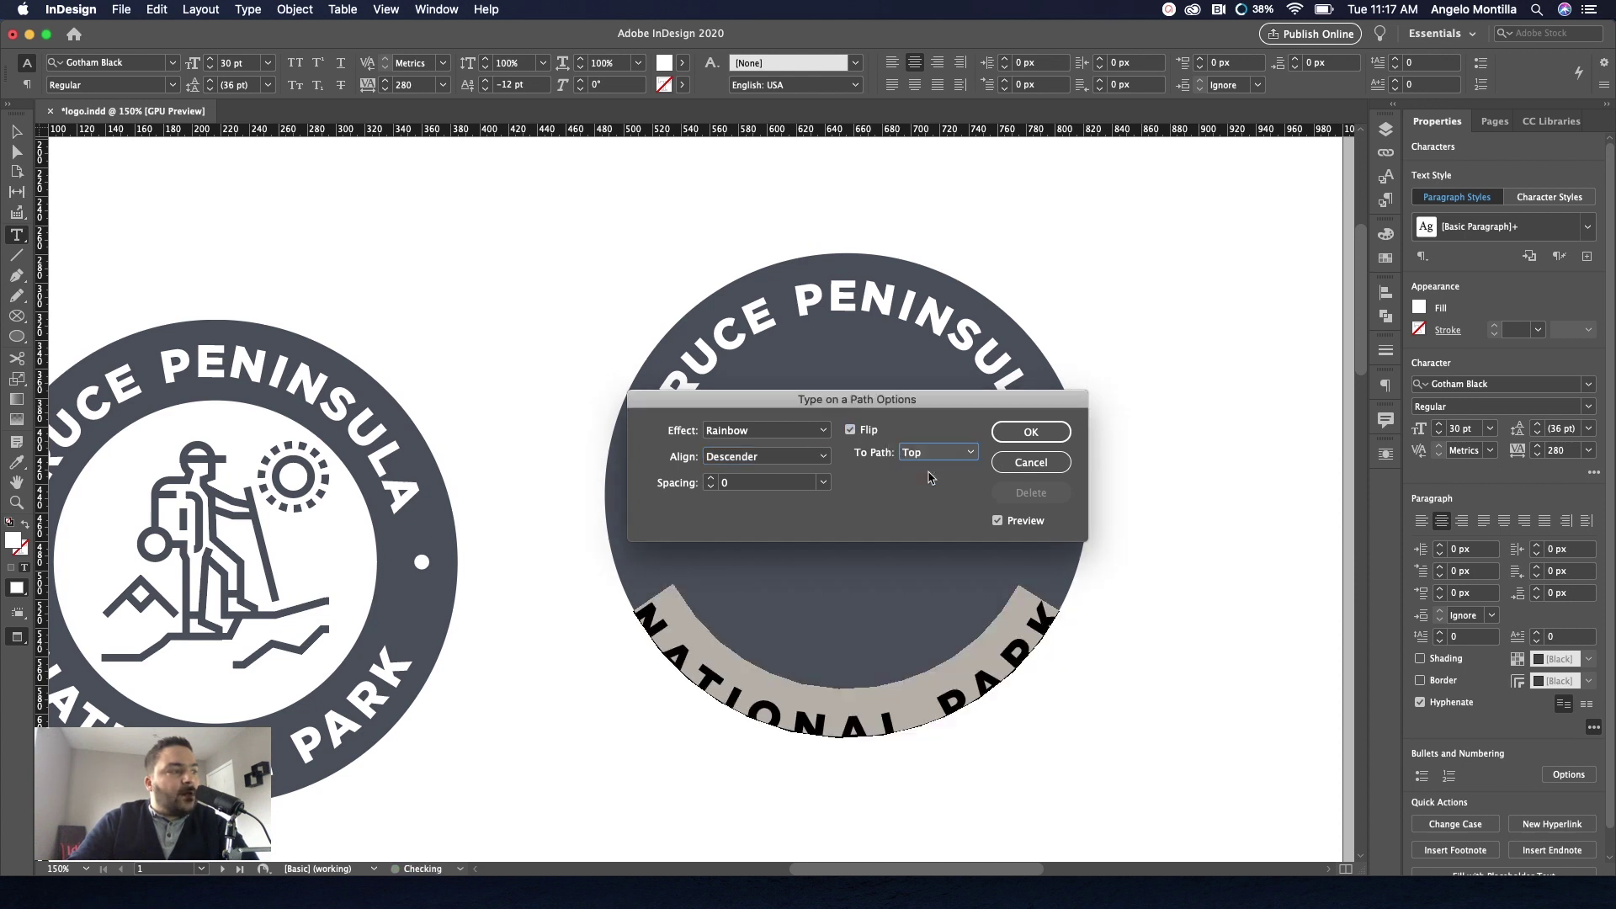
{"action": "left_click", "coordinate": [1011, 434]}
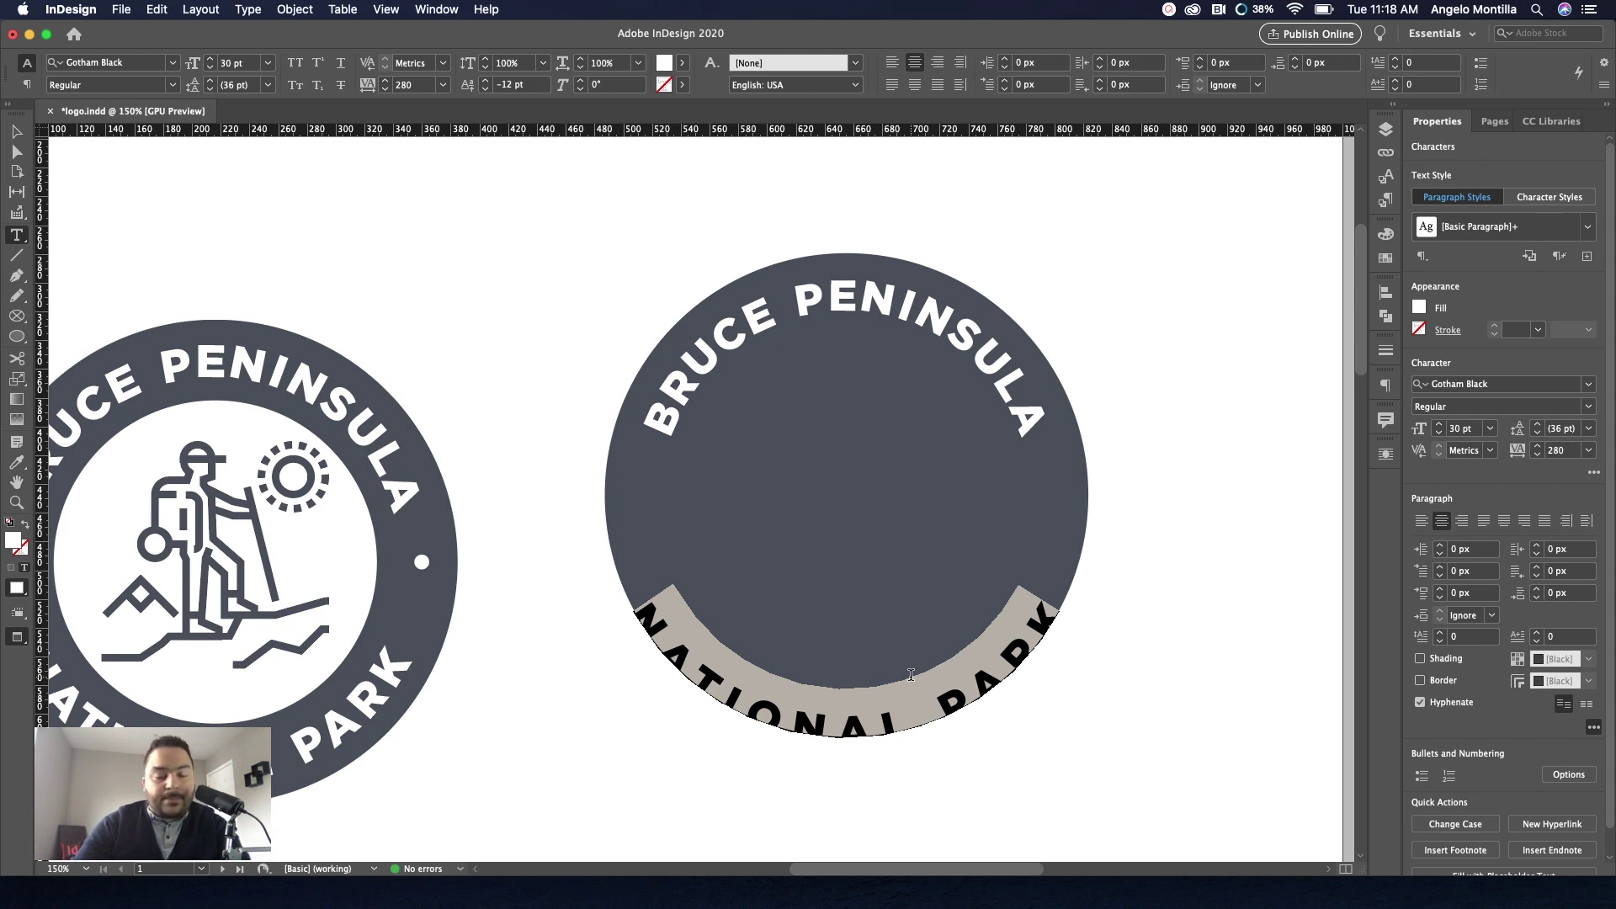
Raise NATIONAL PARK with a 12 pt baseline shift, then deselect the text.
{"action": "key", "text": "alt+shift+Up"}
{"action": "key", "text": "alt+shift+Up"}
{"action": "key", "text": "alt+shift+Up"}
{"action": "key", "text": "alt+shift+Up"}
{"action": "key", "text": "alt+shift+Up"}
{"action": "key", "text": "alt+shift+Up"}
{"action": "key", "text": "alt+shift+Up"}
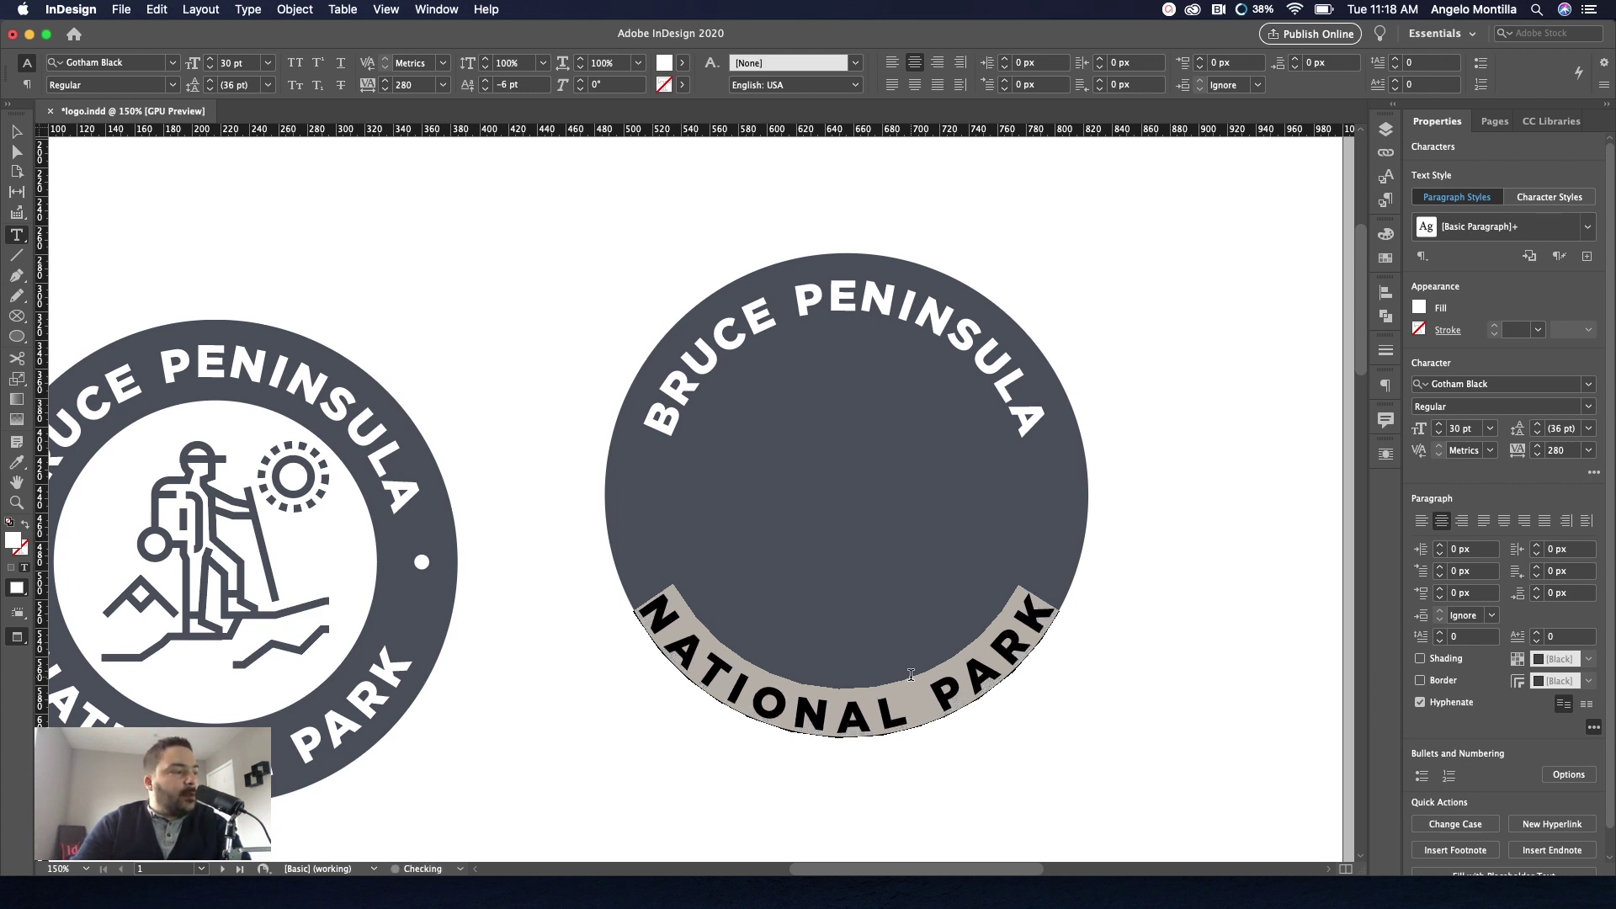
{"action": "key", "text": "alt+shift+Up"}
{"action": "key", "text": "alt+shift+Up"}
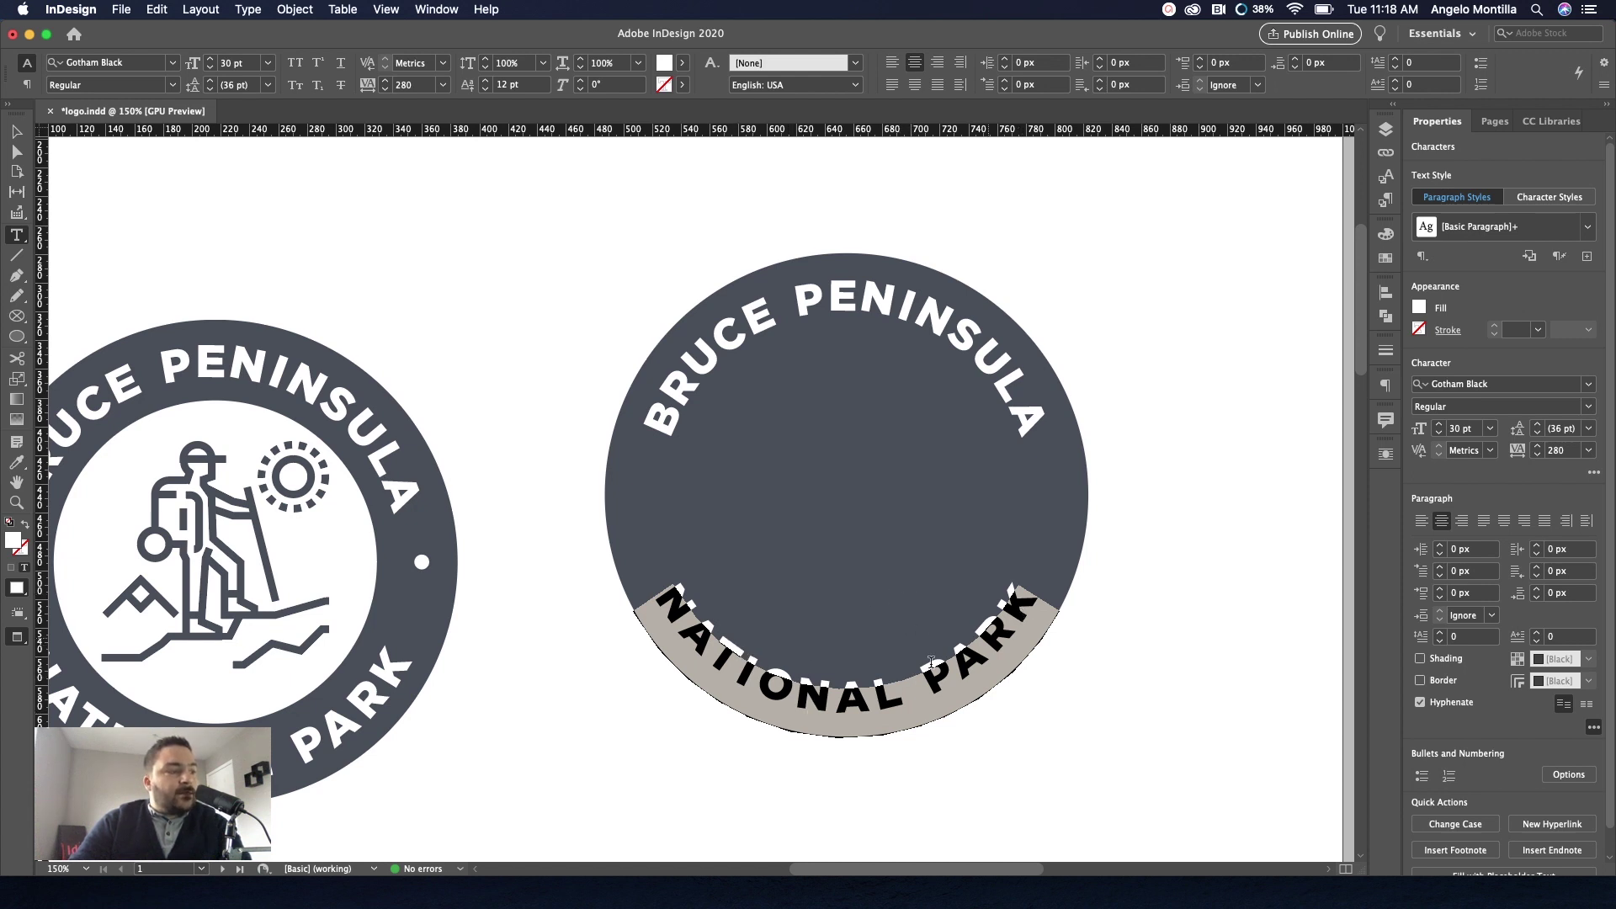
{"action": "left_click", "coordinate": [997, 653]}
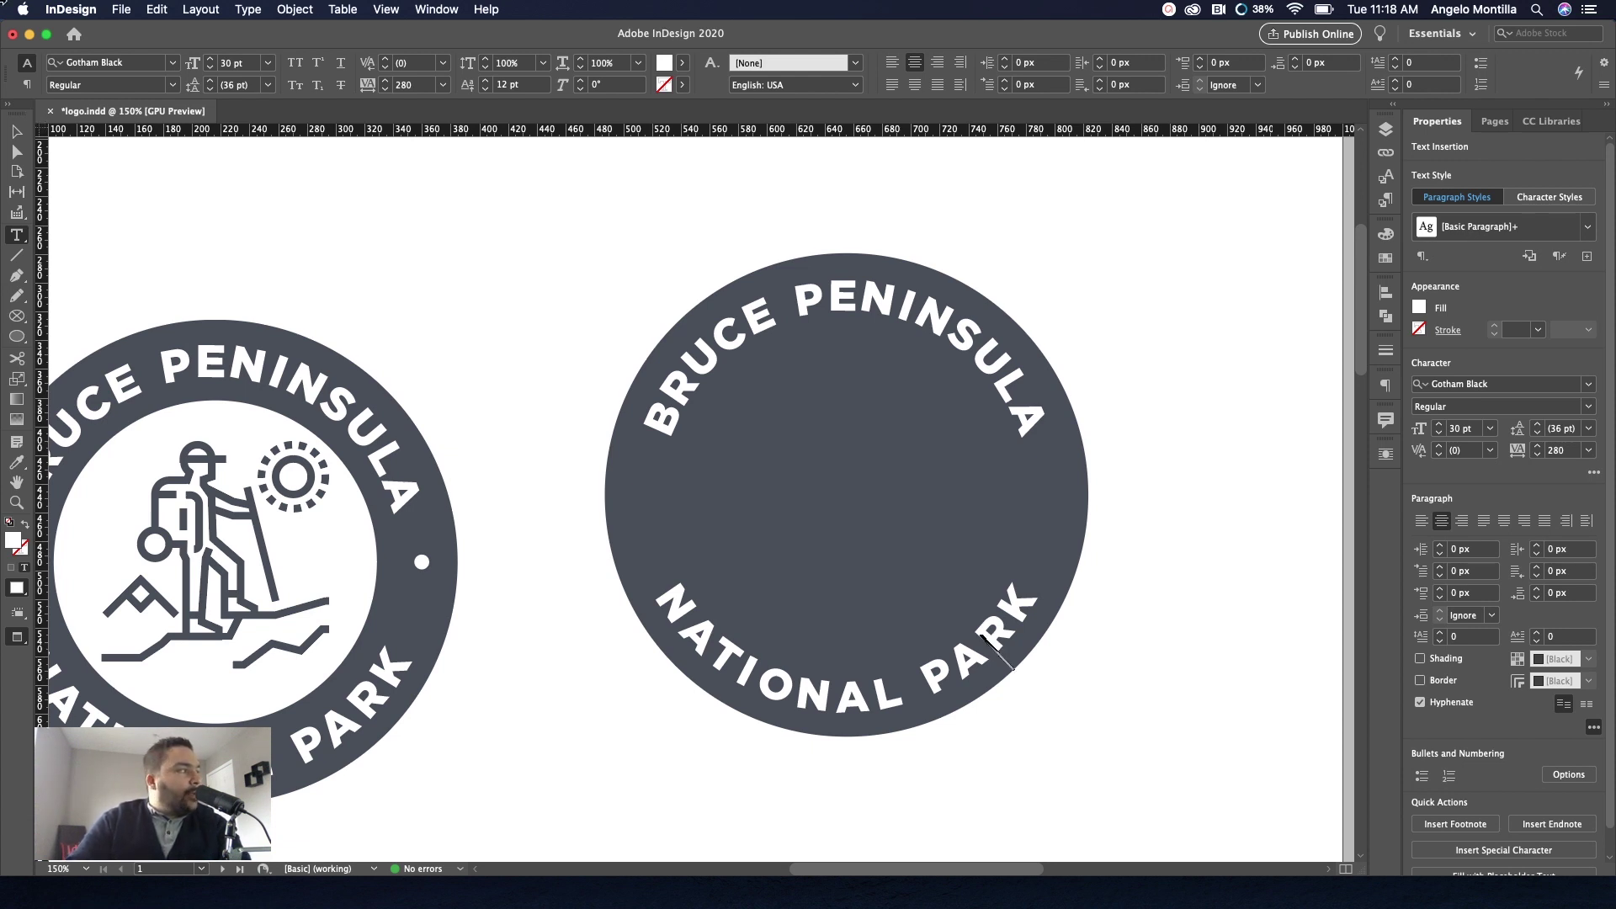
Option-drag a copy of the old logo's small white dot onto the new badge.
{"action": "left_click", "coordinate": [16, 133]}
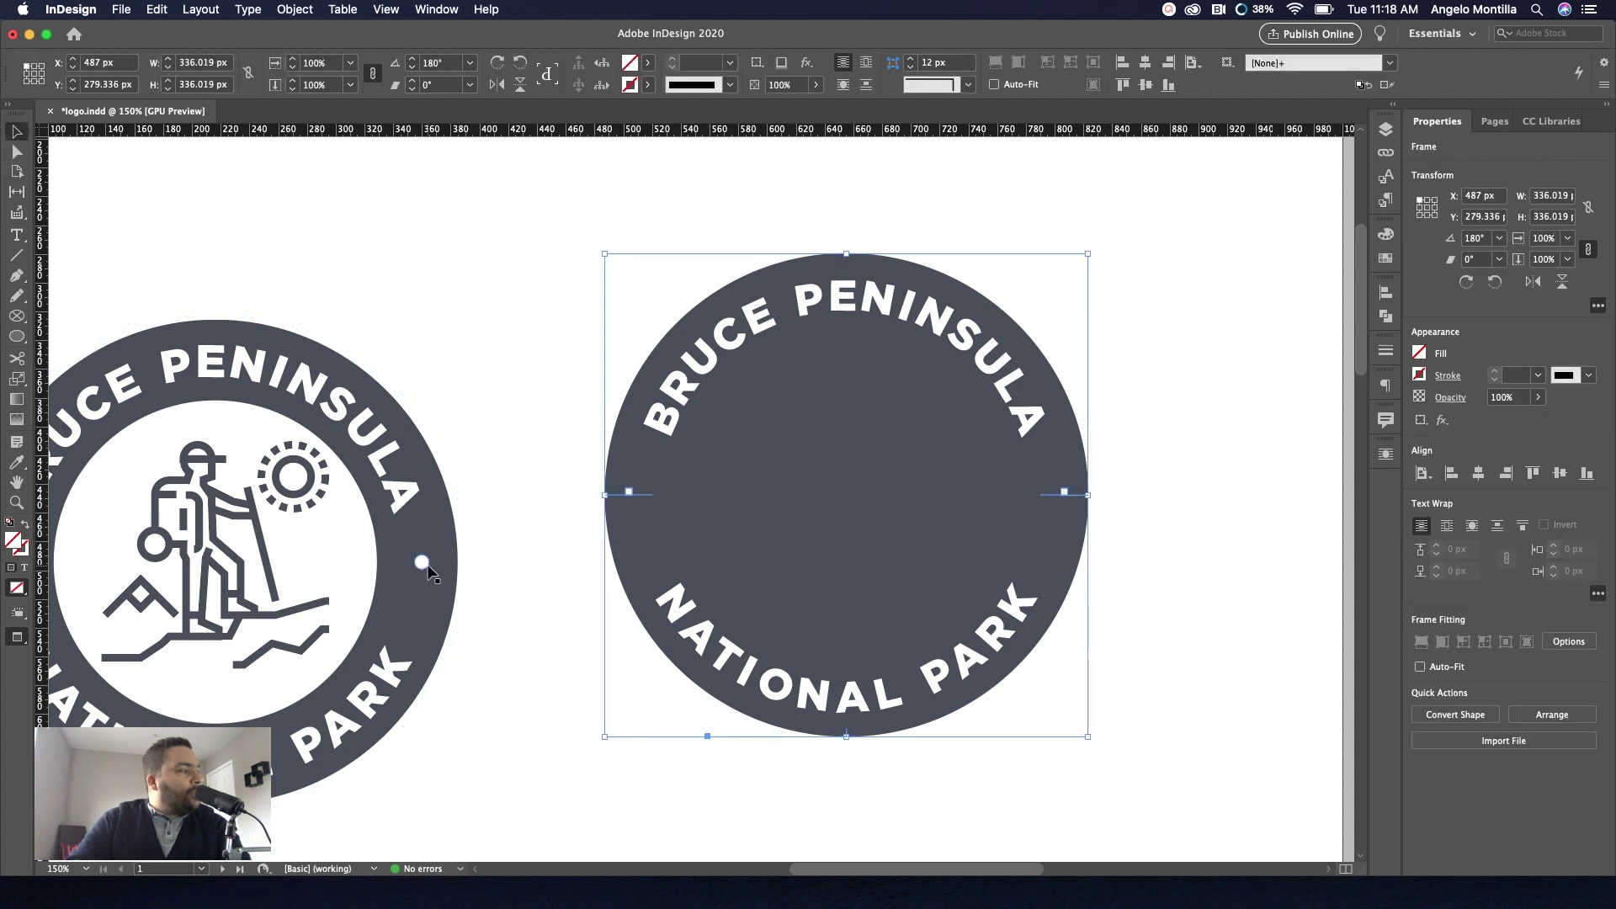
{"action": "left_click", "coordinate": [487, 628]}
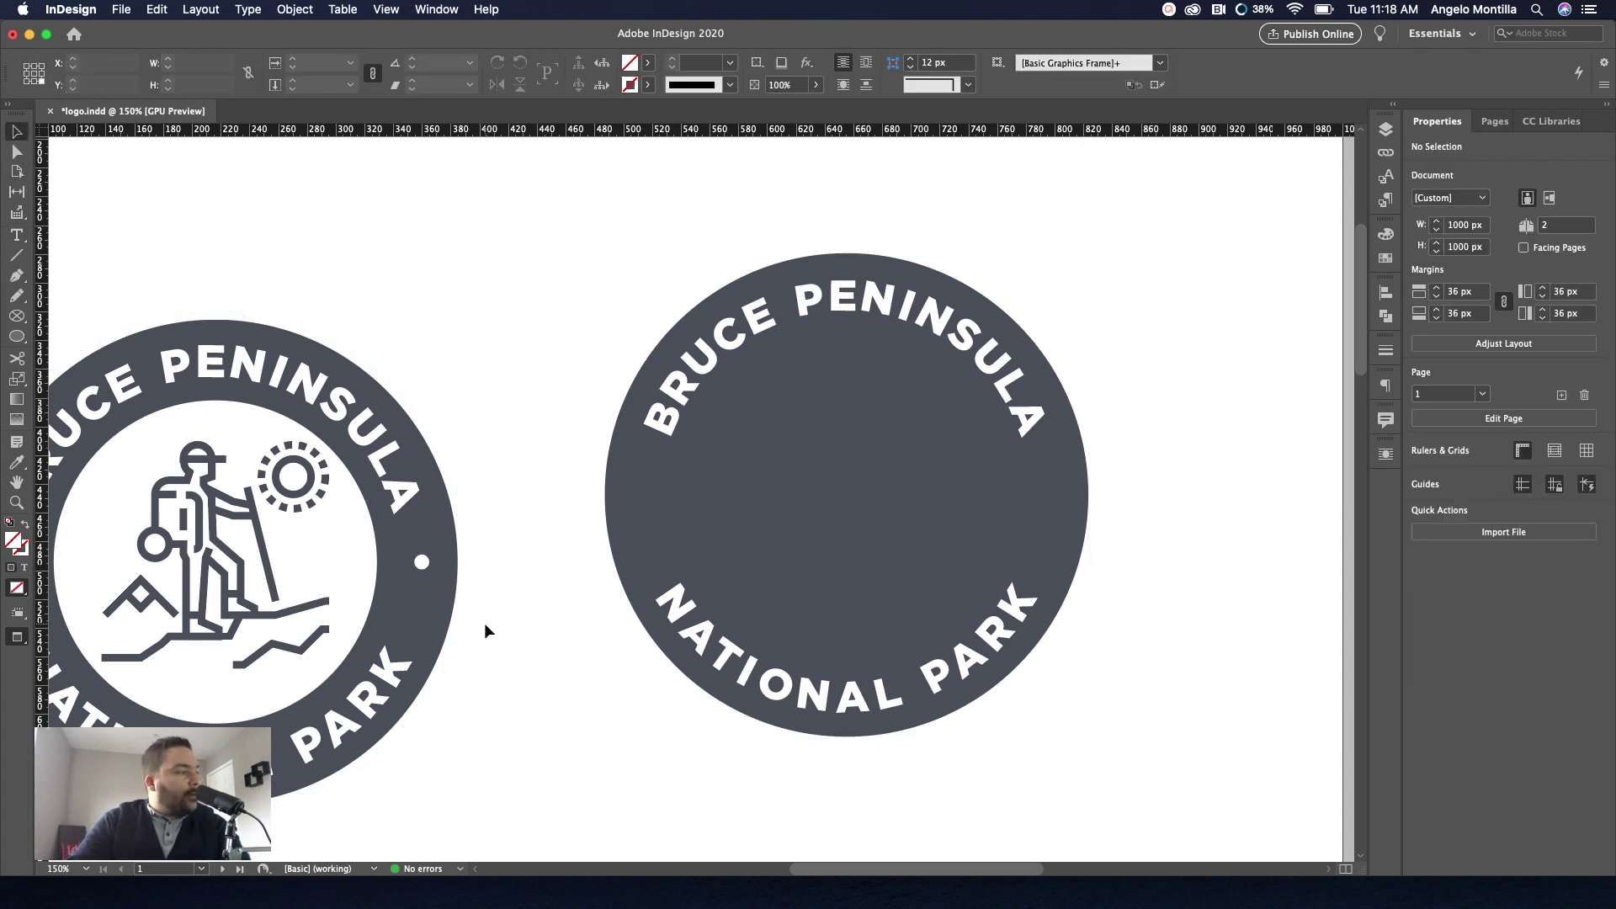
{"action": "scroll", "coordinate": [483, 623], "scroll_direction": "left", "scroll_amount": 5}
{"action": "scroll", "coordinate": [461, 608], "scroll_direction": "right", "scroll_amount": 3}
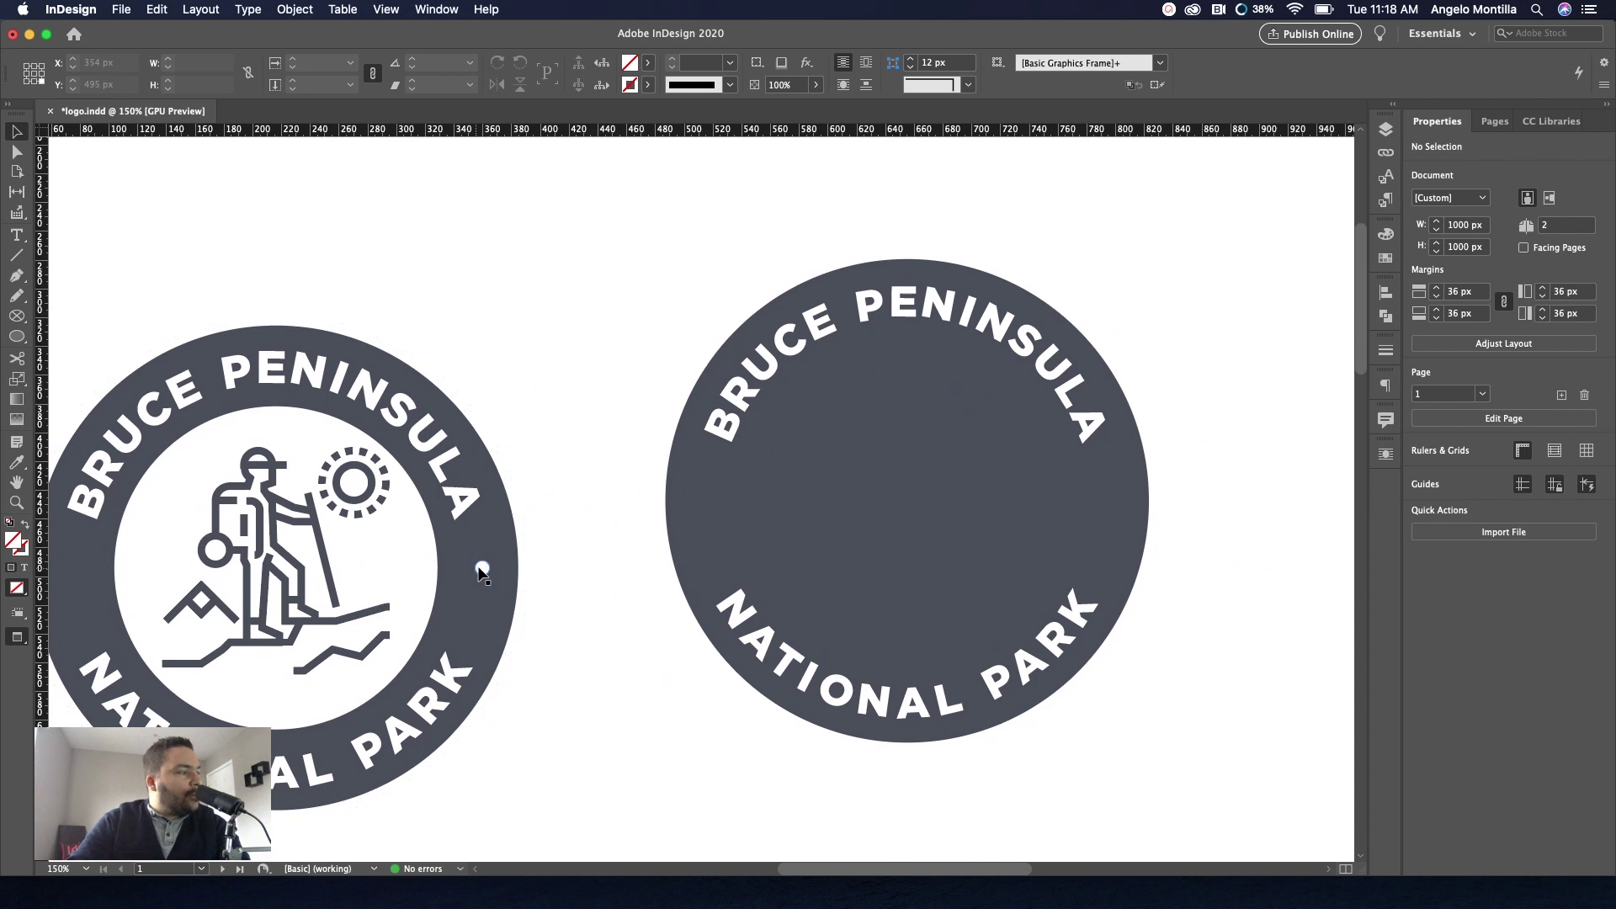
{"action": "left_click", "coordinate": [482, 570]}
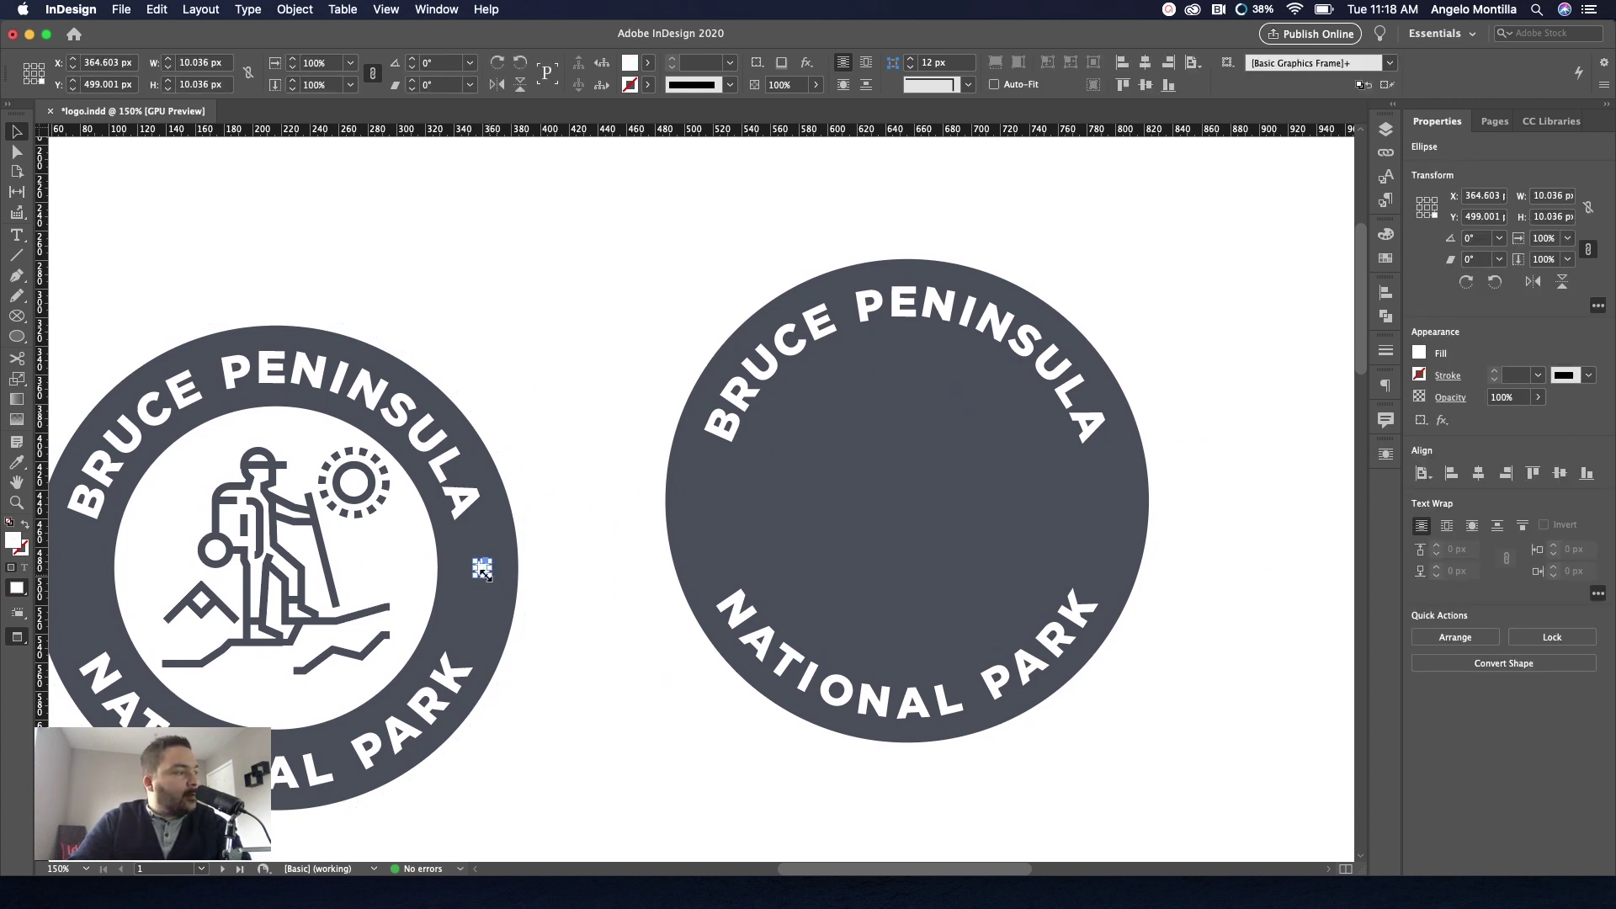
{"action": "left_click_drag", "start_coordinate": [481, 572], "coordinate": [709, 528]}
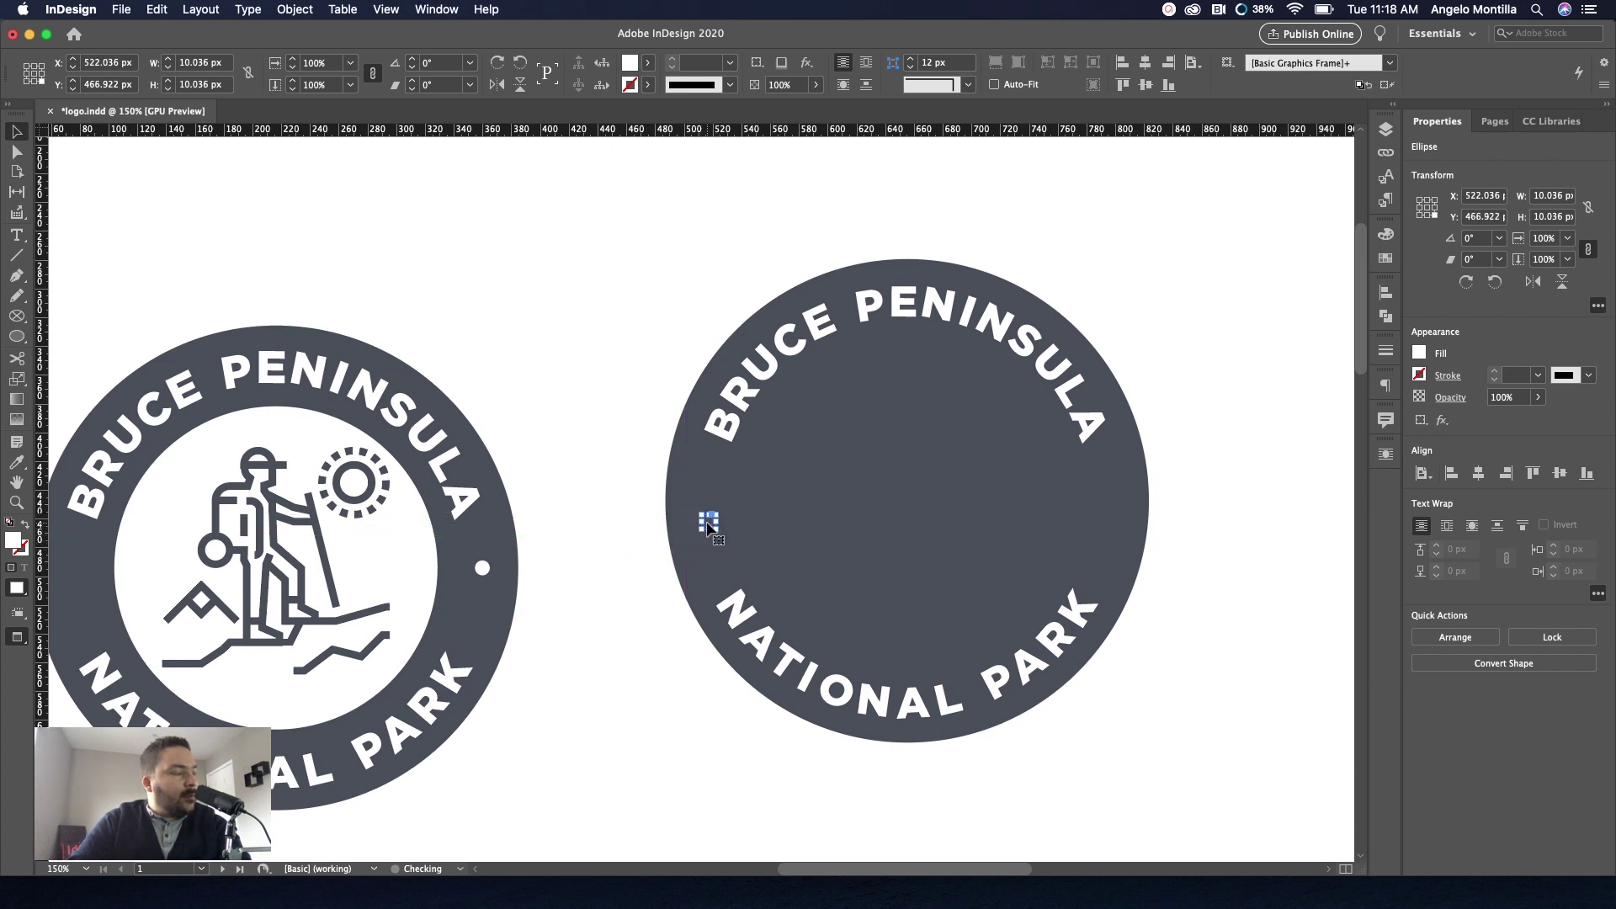
{"action": "scroll", "coordinate": [708, 528], "scroll_direction": "up", "scroll_amount": 1}
{"action": "left_click", "coordinate": [1420, 354]}
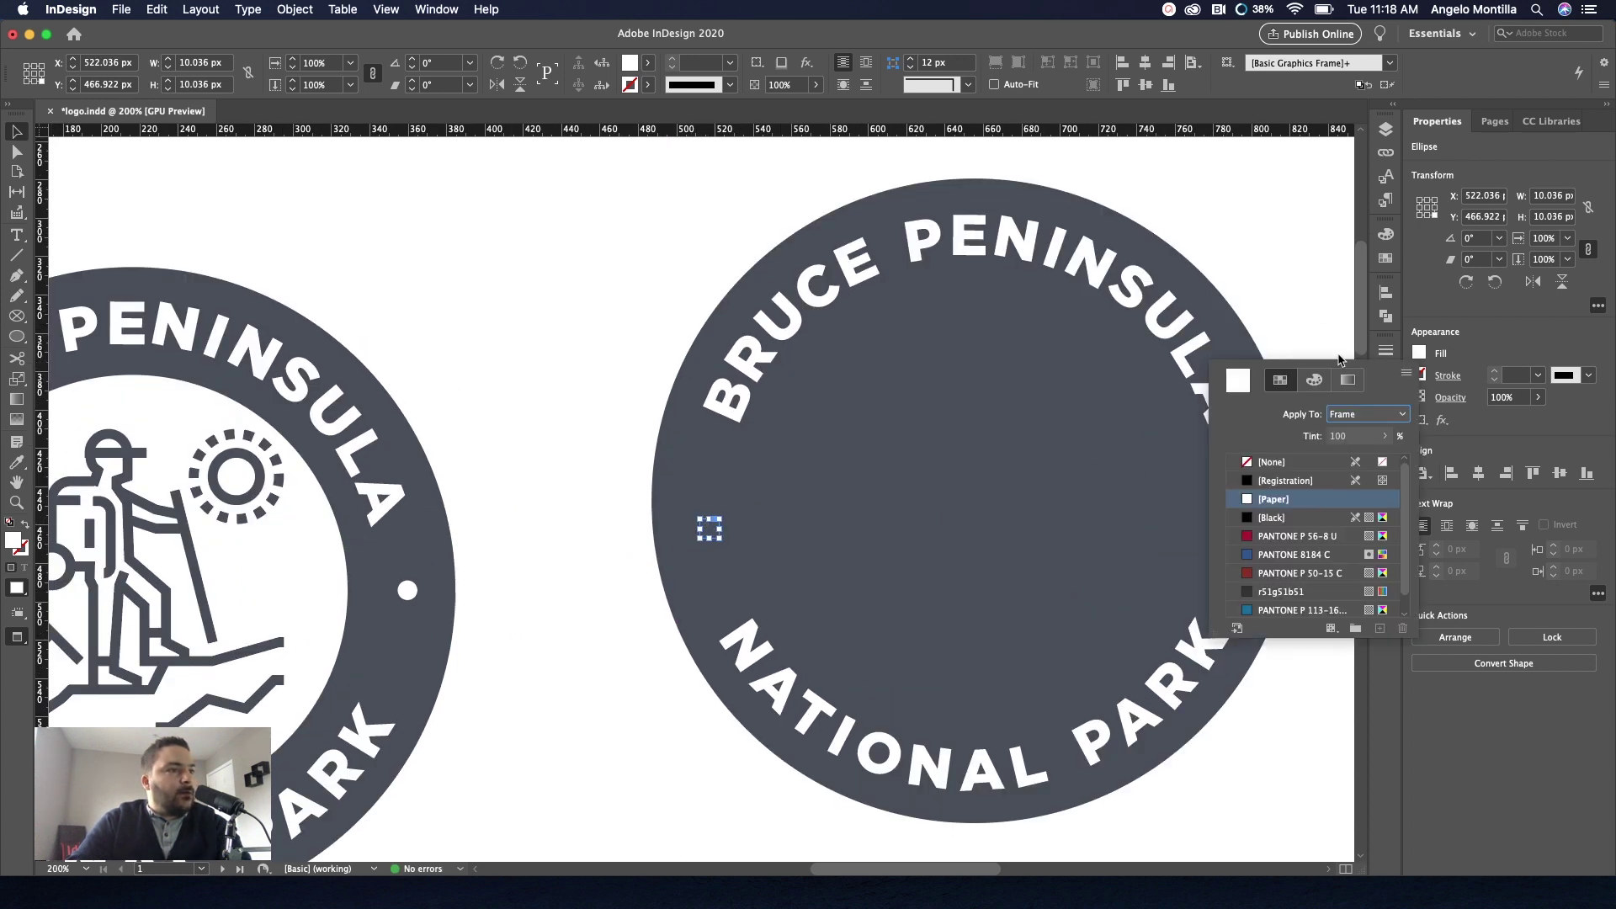
{"action": "left_click", "coordinate": [19, 128]}
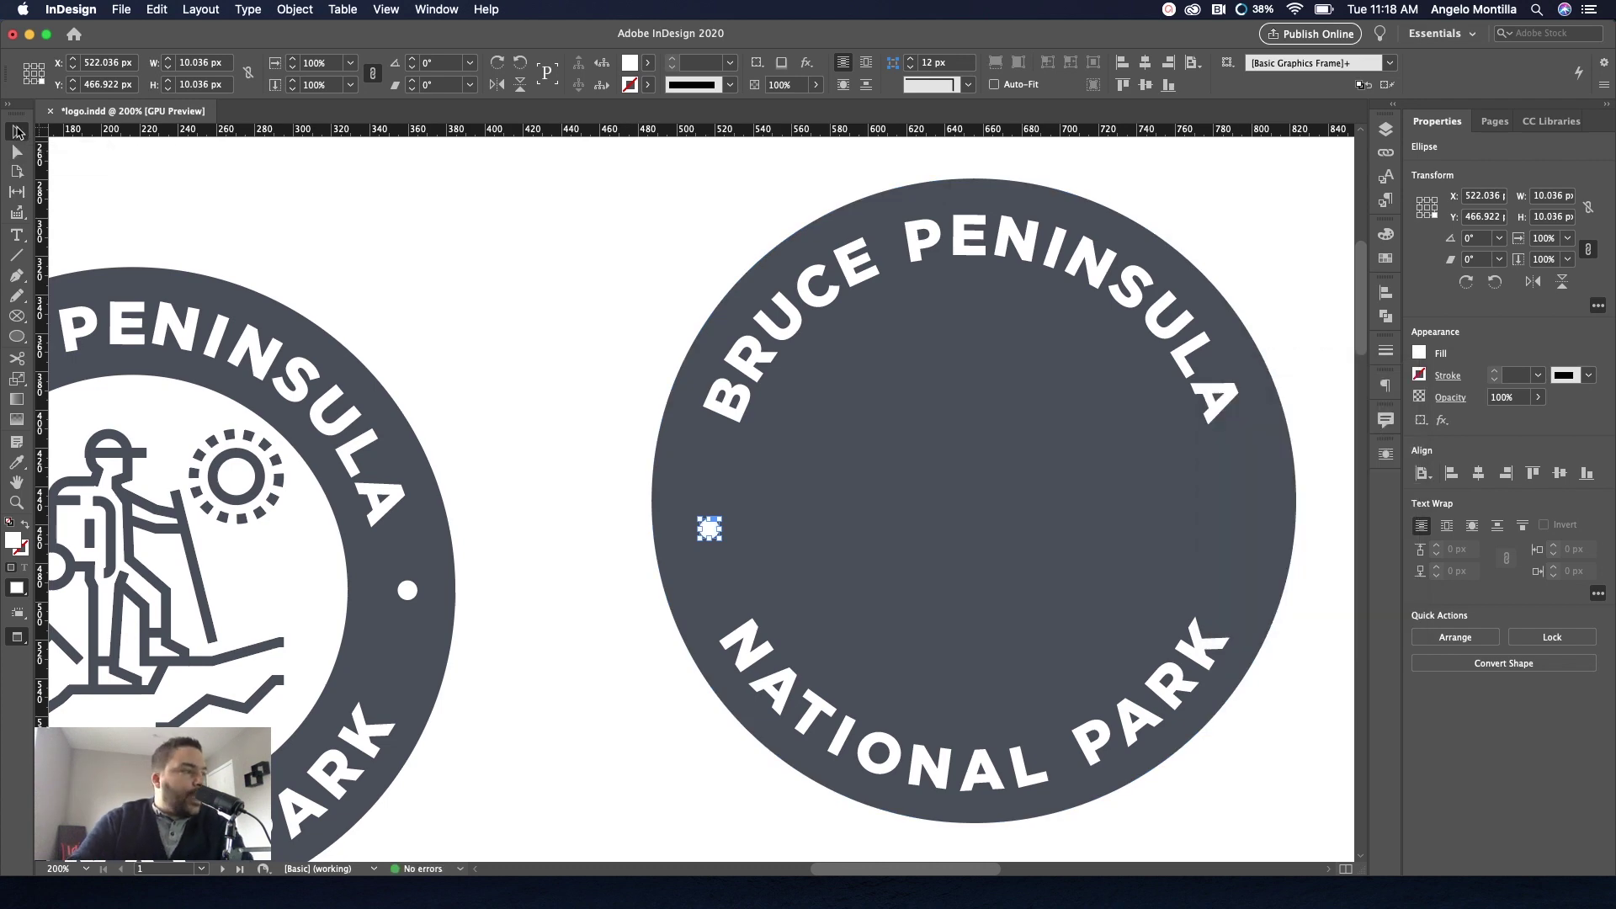
Place the dot at the badge's left edge on the centre guide, nudged 20 px inward.
{"action": "key", "text": "super+0"}
{"action": "key", "text": "super+4"}
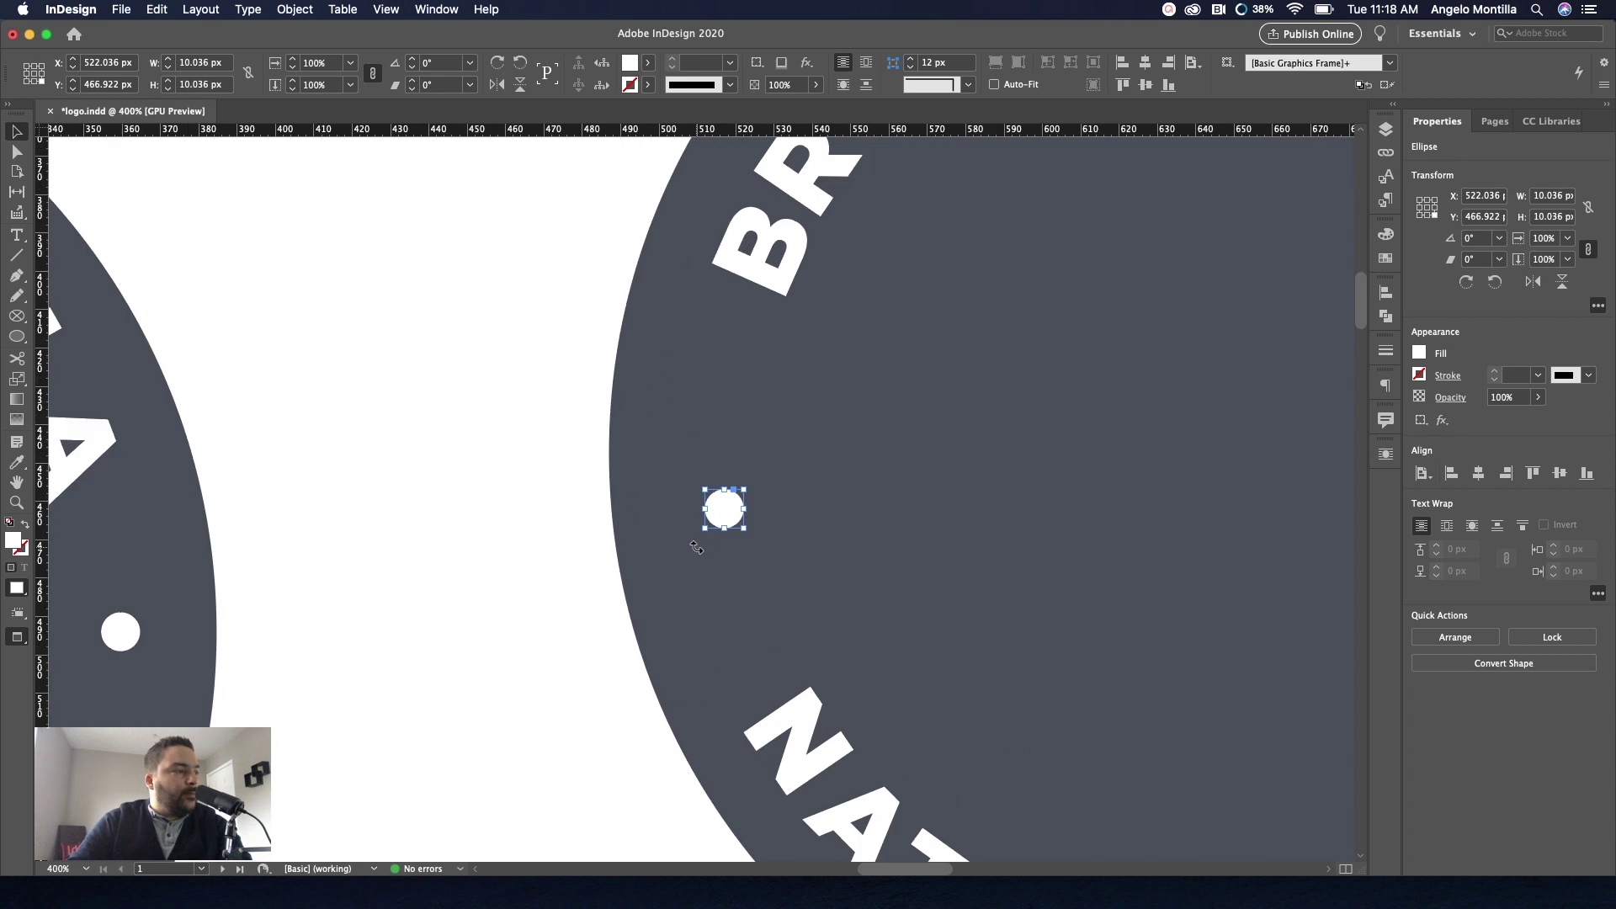
{"action": "left_click_drag", "start_coordinate": [727, 503], "coordinate": [636, 463]}
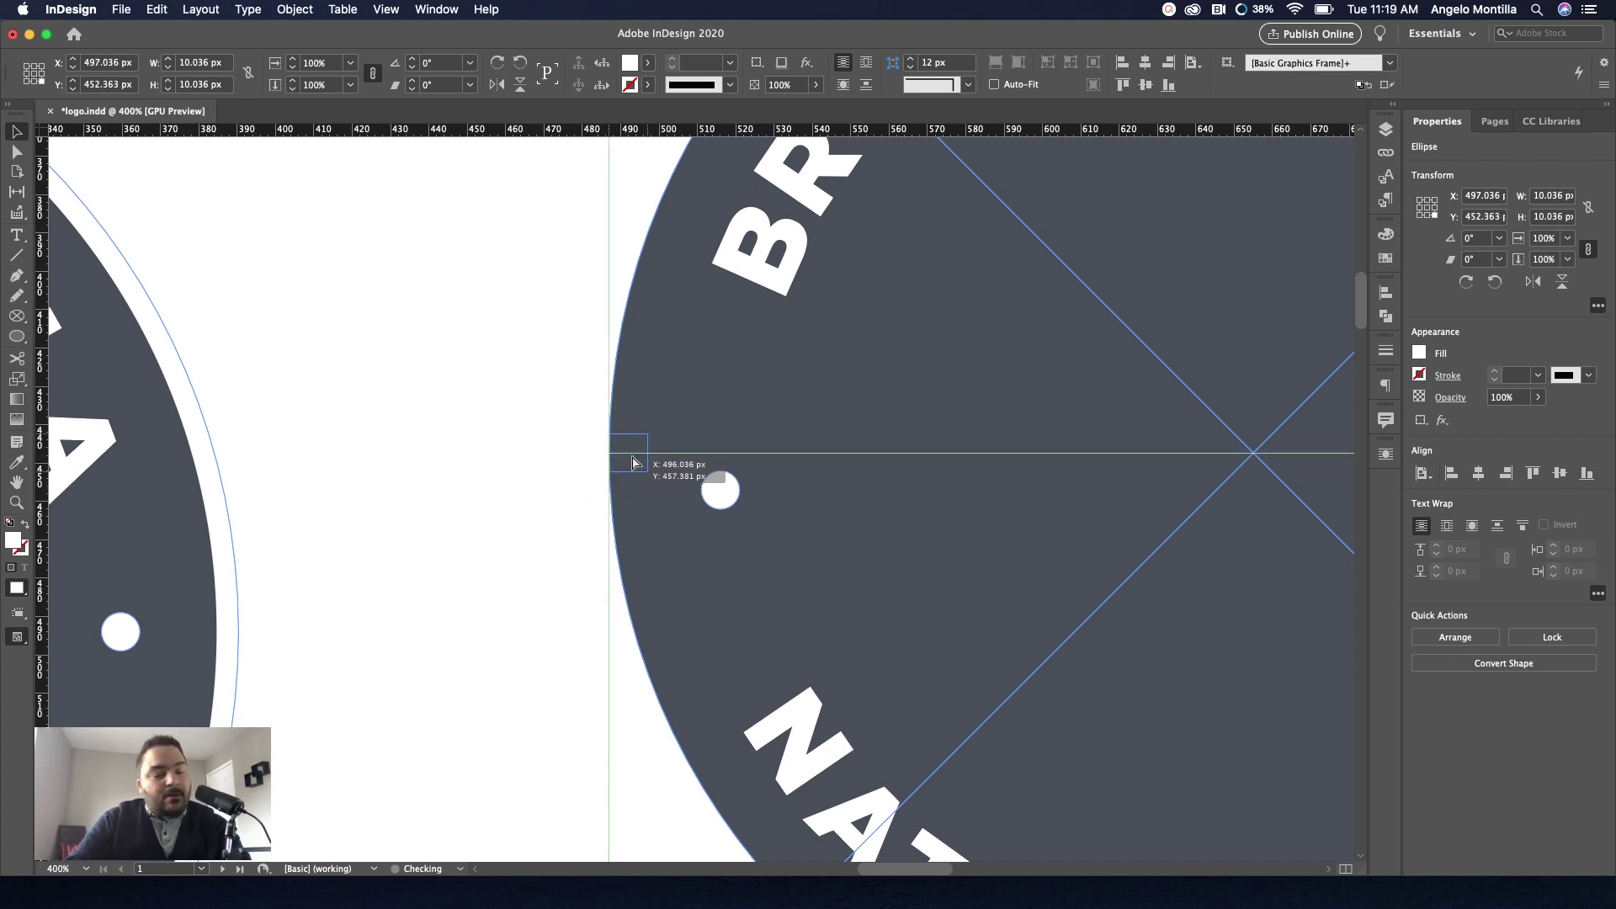
{"action": "left_click_drag", "start_coordinate": [633, 462], "coordinate": [633, 462]}
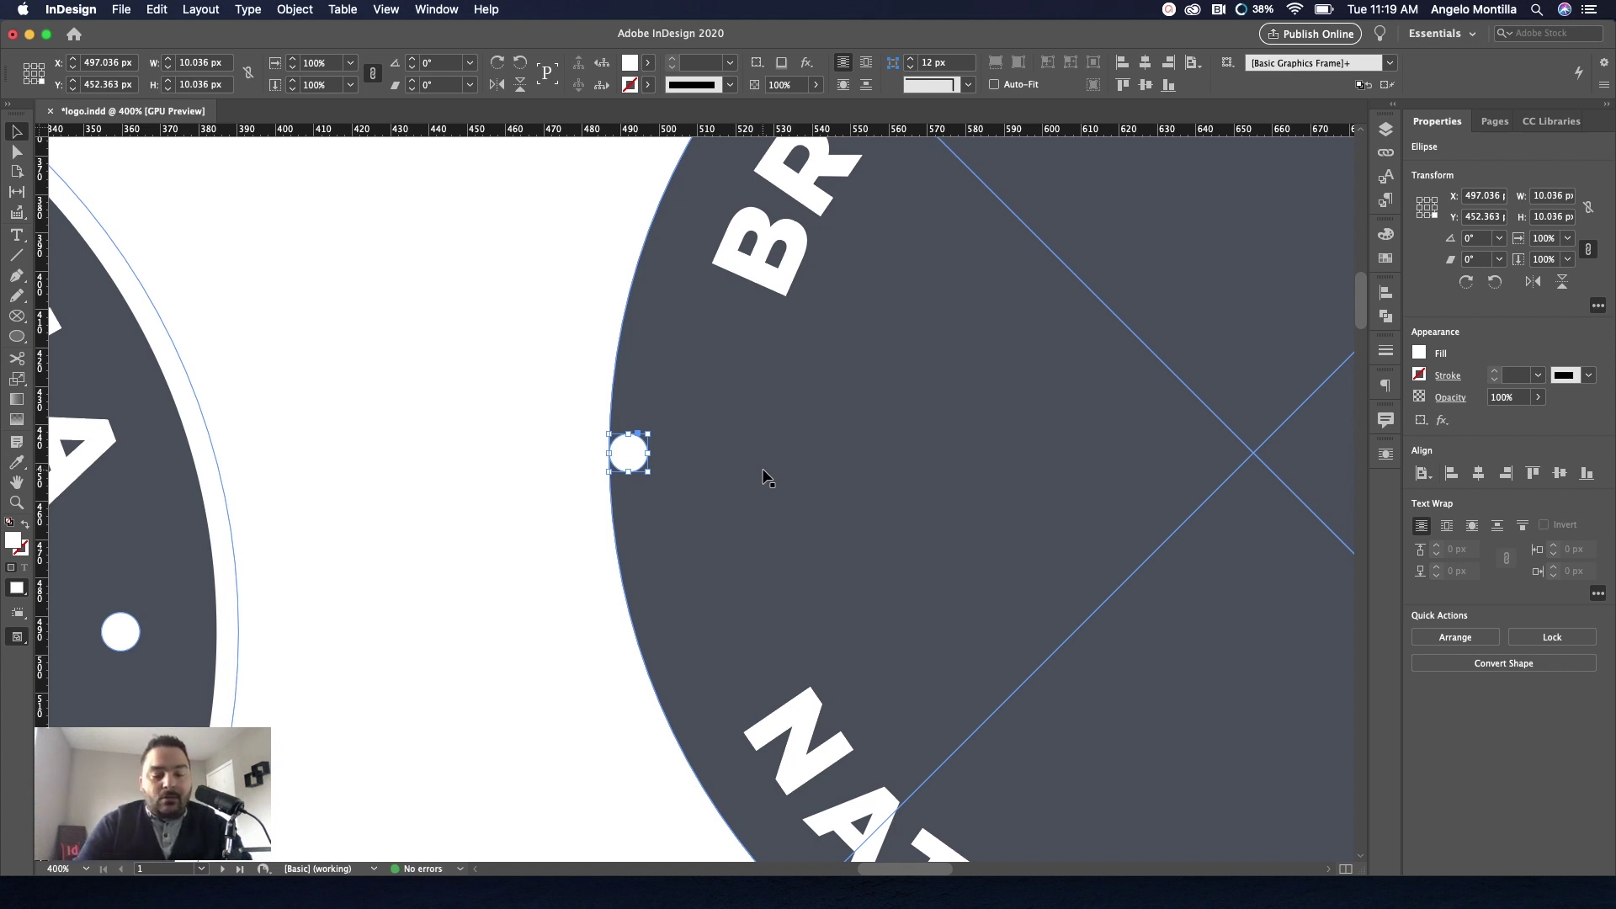
{"action": "key", "text": "shift+Right"}
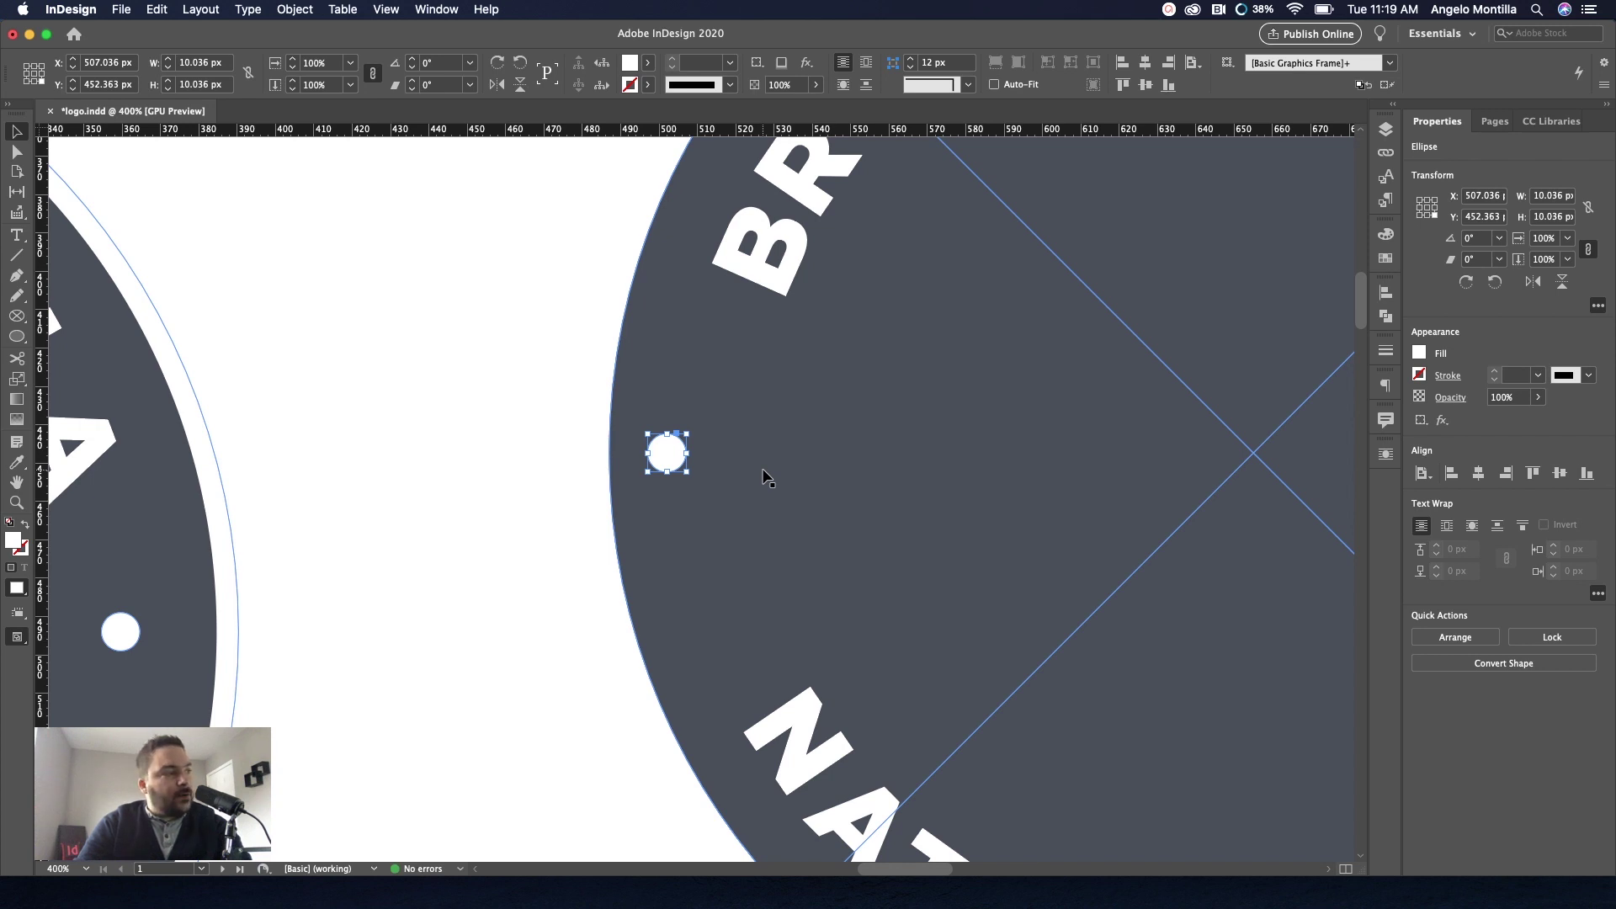
{"action": "key", "text": "shift+Right"}
{"action": "key", "text": "shift+Right"}
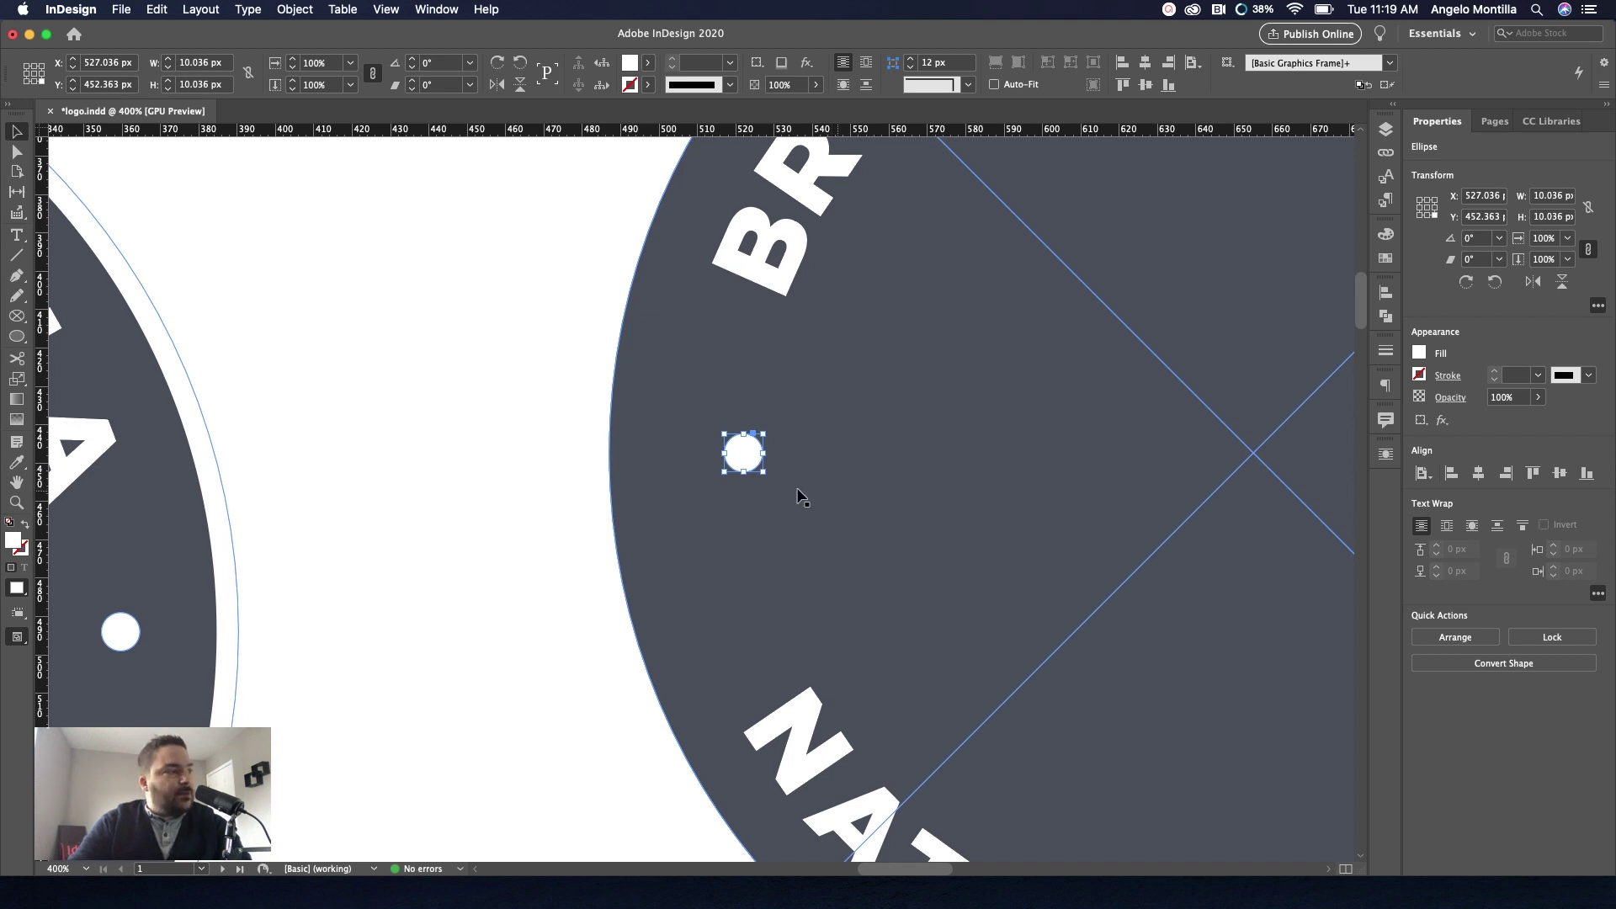
Reselect the left dot, nudge it left and back, and bring the whole badge into view.
{"action": "left_click", "coordinate": [538, 419]}
{"action": "scroll", "coordinate": [538, 419], "scroll_direction": "down", "scroll_amount": 5}
{"action": "scroll", "coordinate": [537, 421], "scroll_direction": "up", "scroll_amount": 5}
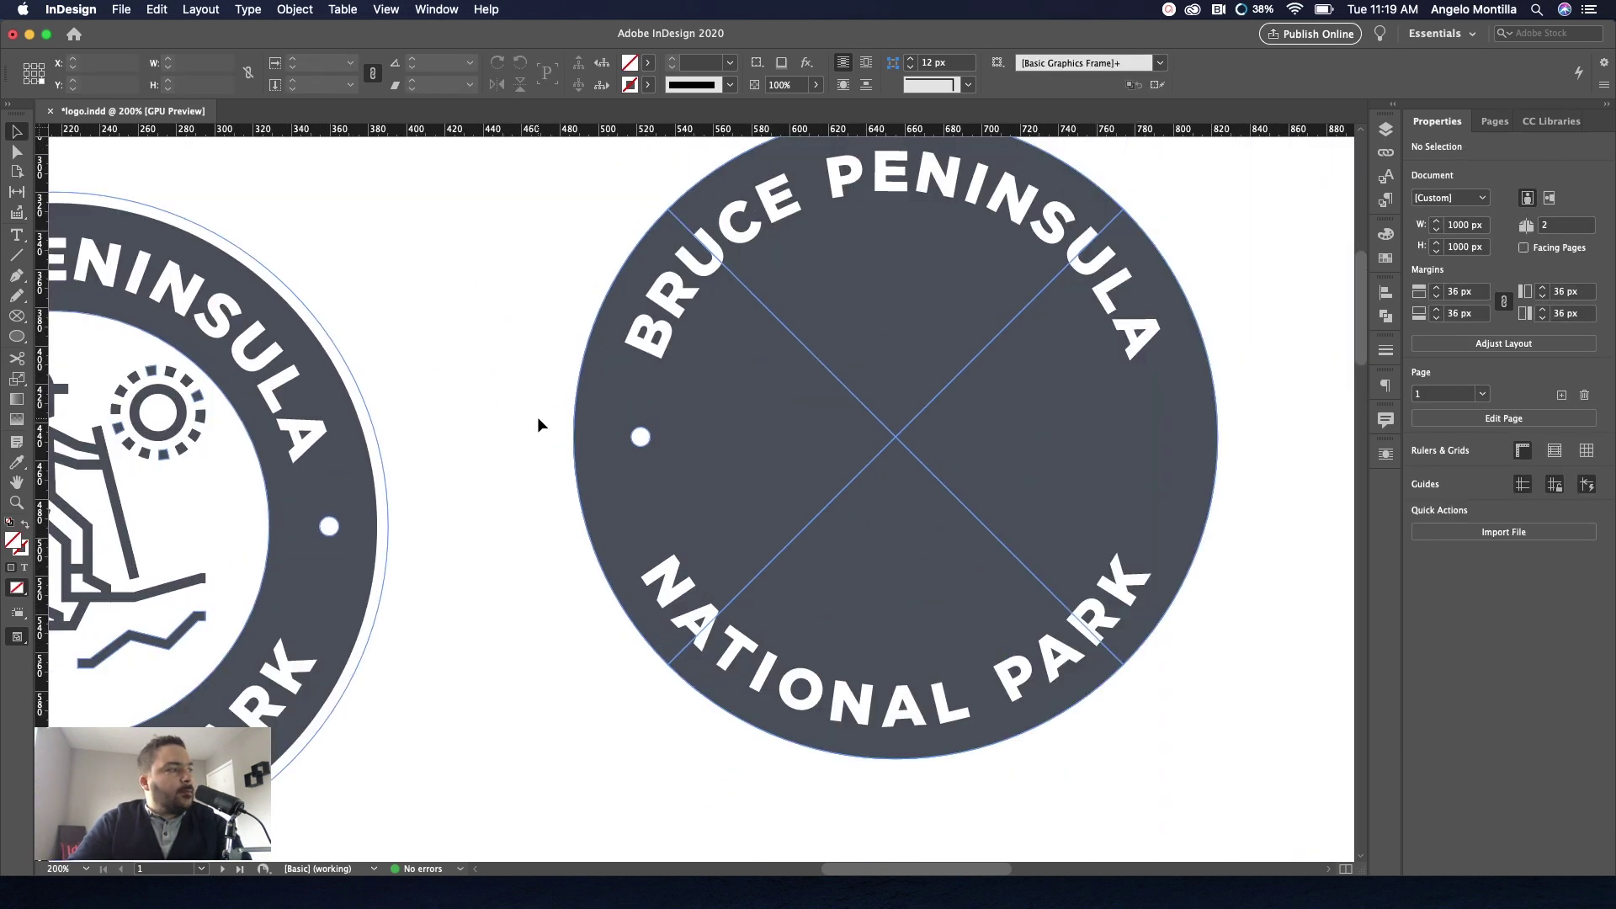
{"action": "left_click", "coordinate": [664, 446]}
{"action": "key", "text": "shift+Left"}
{"action": "key", "text": "shift+Left"}
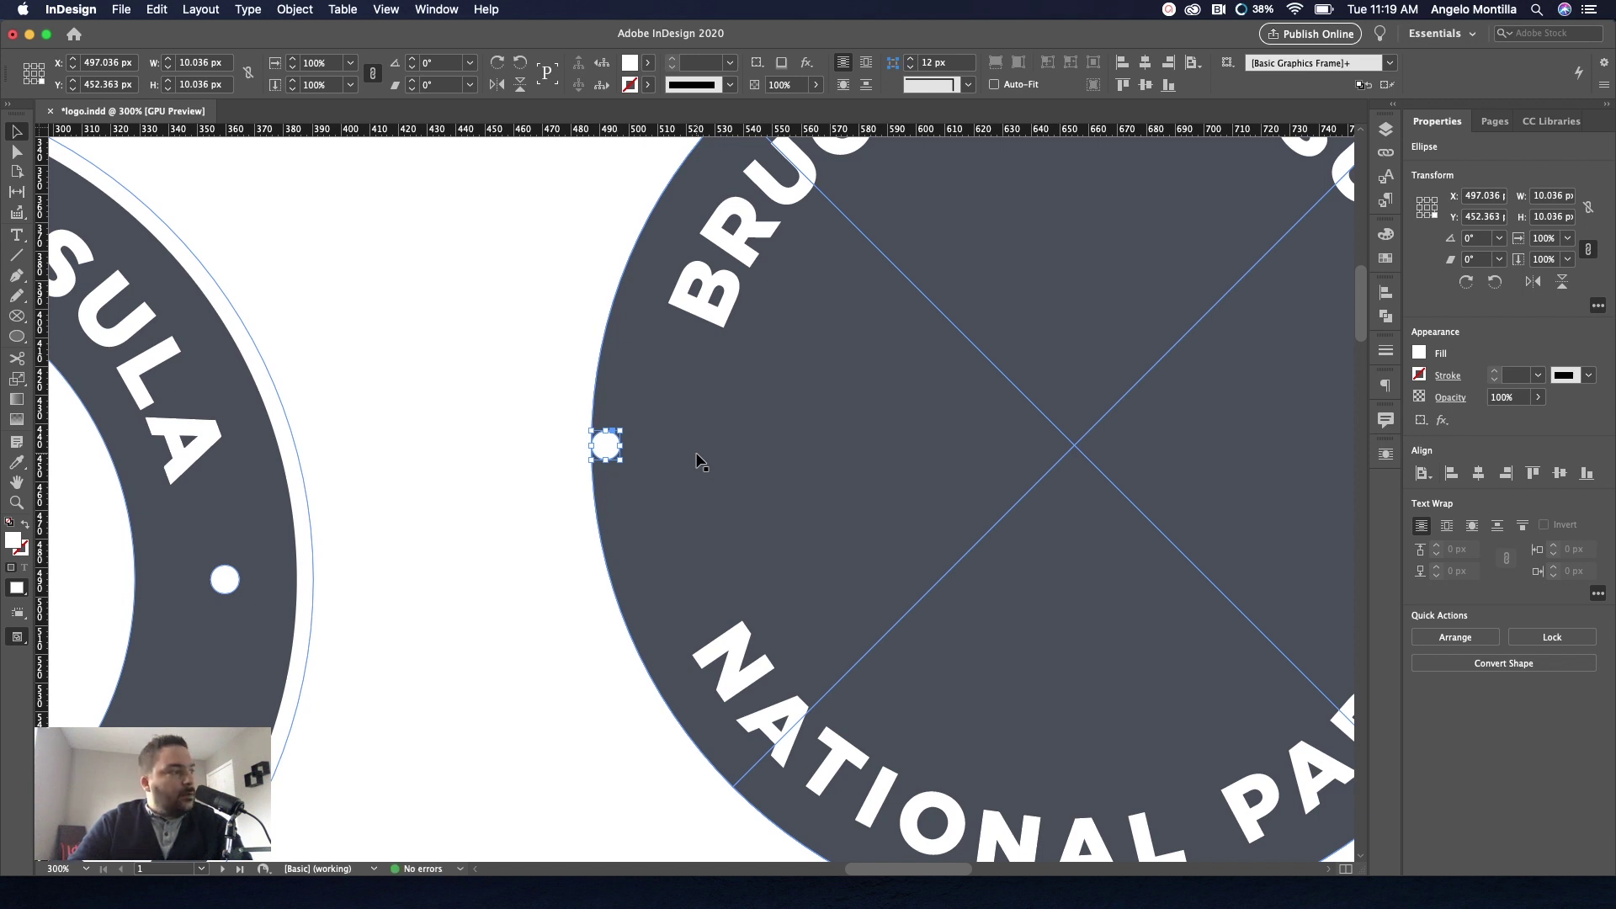
{"action": "key", "text": "shift+Right"}
{"action": "key", "text": "shift+Right"}
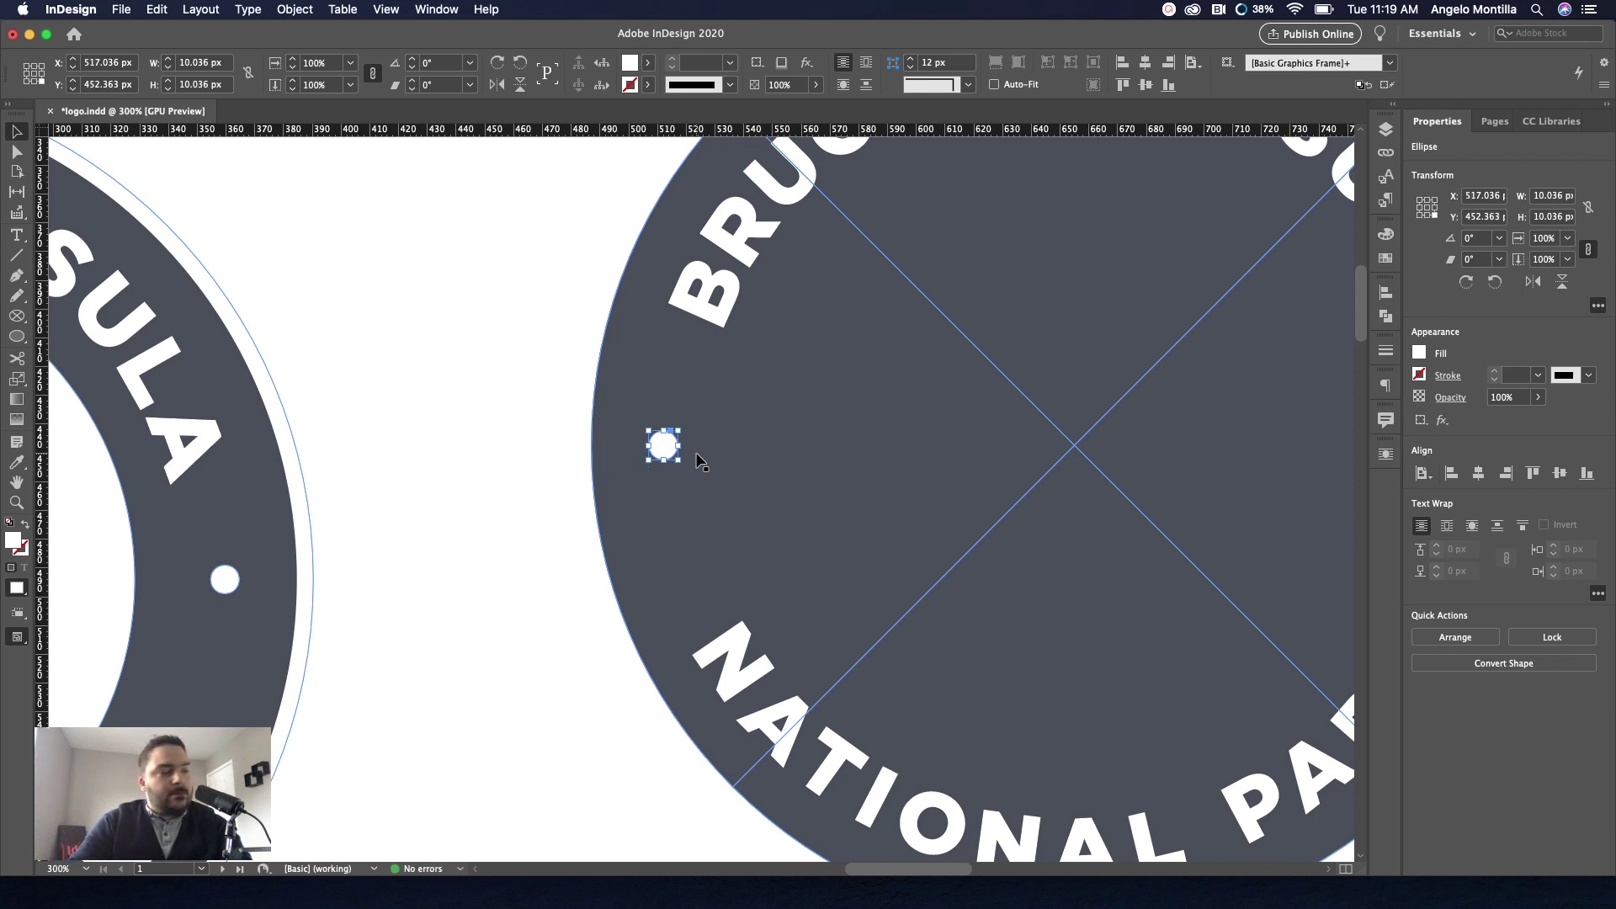
{"action": "left_click_drag", "start_coordinate": [1070, 509], "coordinate": [430, 462]}
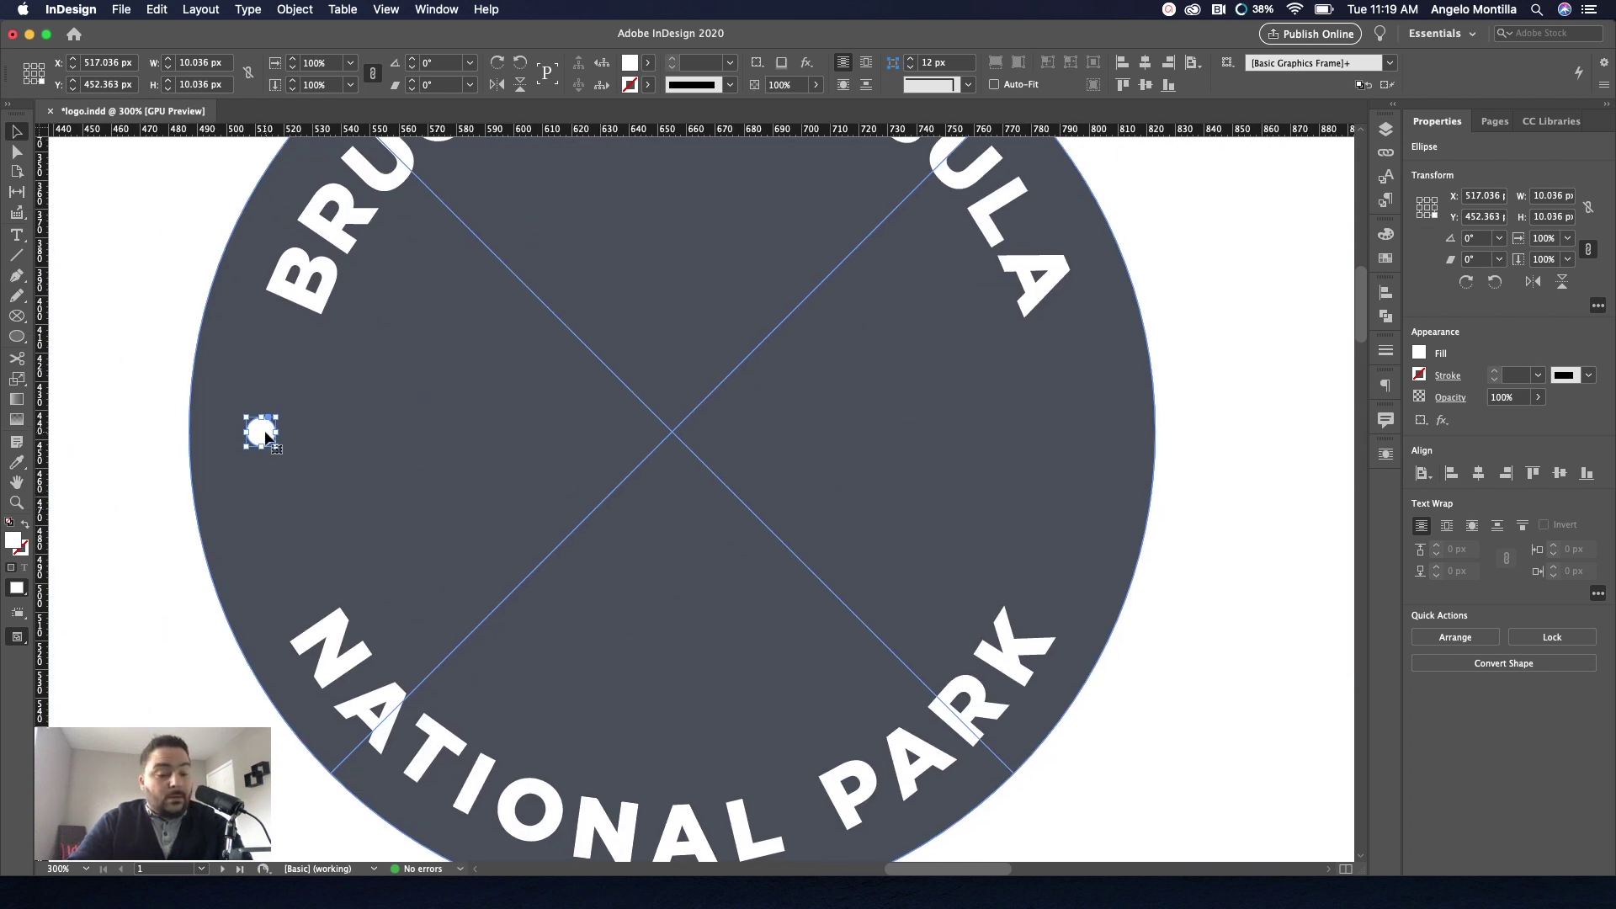
Copy the dot to the badge's right edge, nudge it 10 px inward, and select both dots.
{"action": "left_click_drag", "start_coordinate": [266, 436], "coordinate": [1140, 436]}
{"action": "scroll", "coordinate": [1140, 436], "scroll_direction": "up", "scroll_amount": 5}
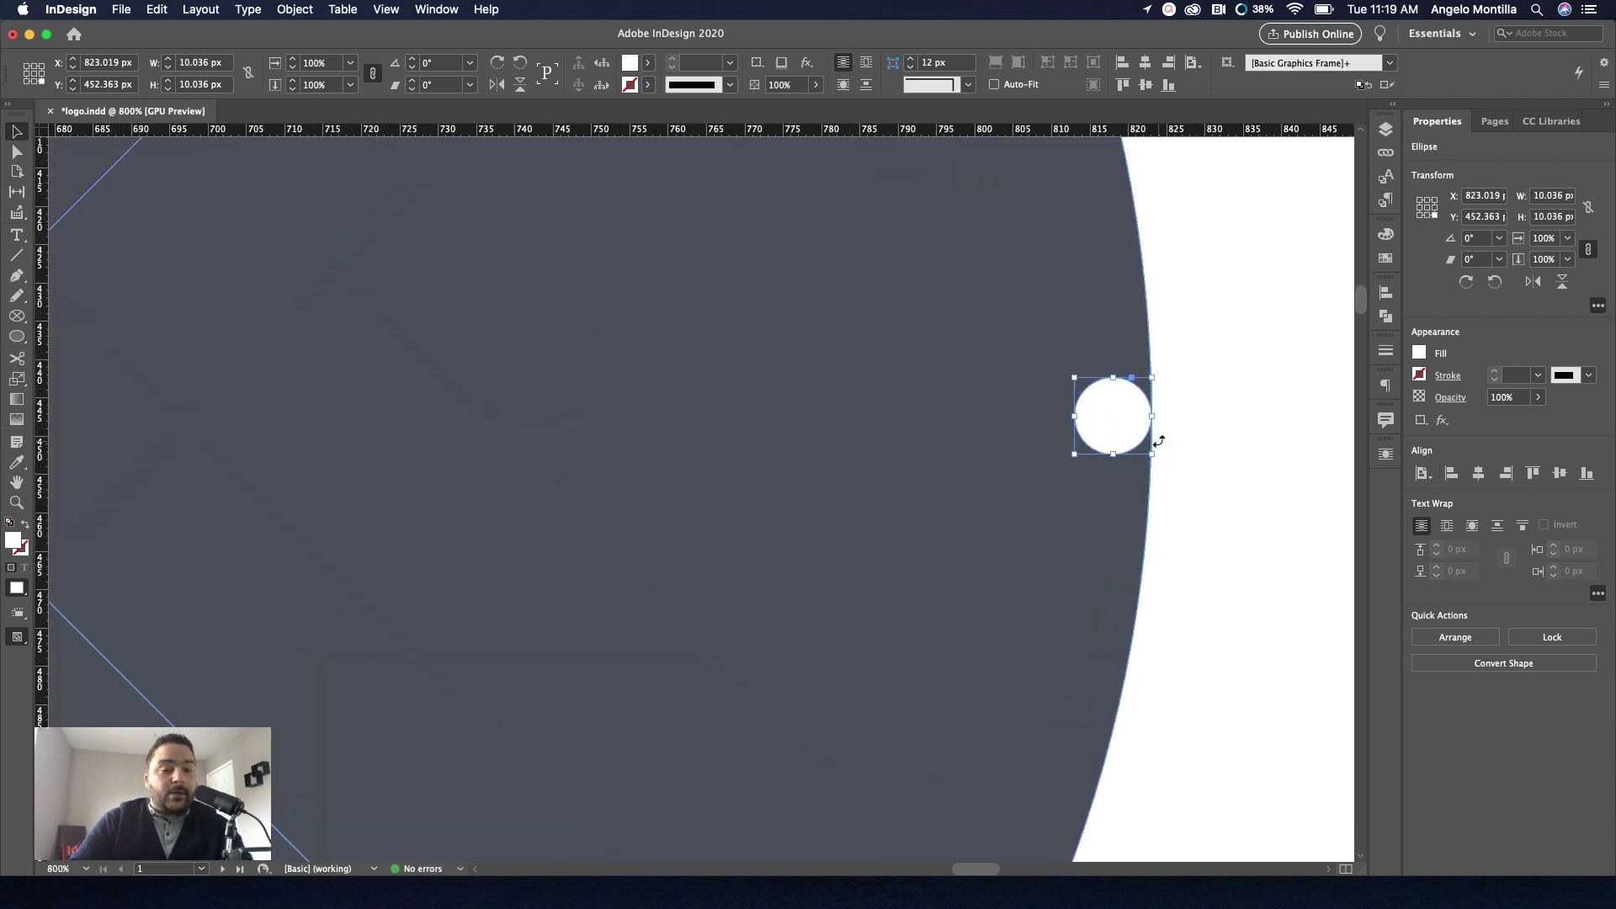
{"action": "key", "text": "shift+Left"}
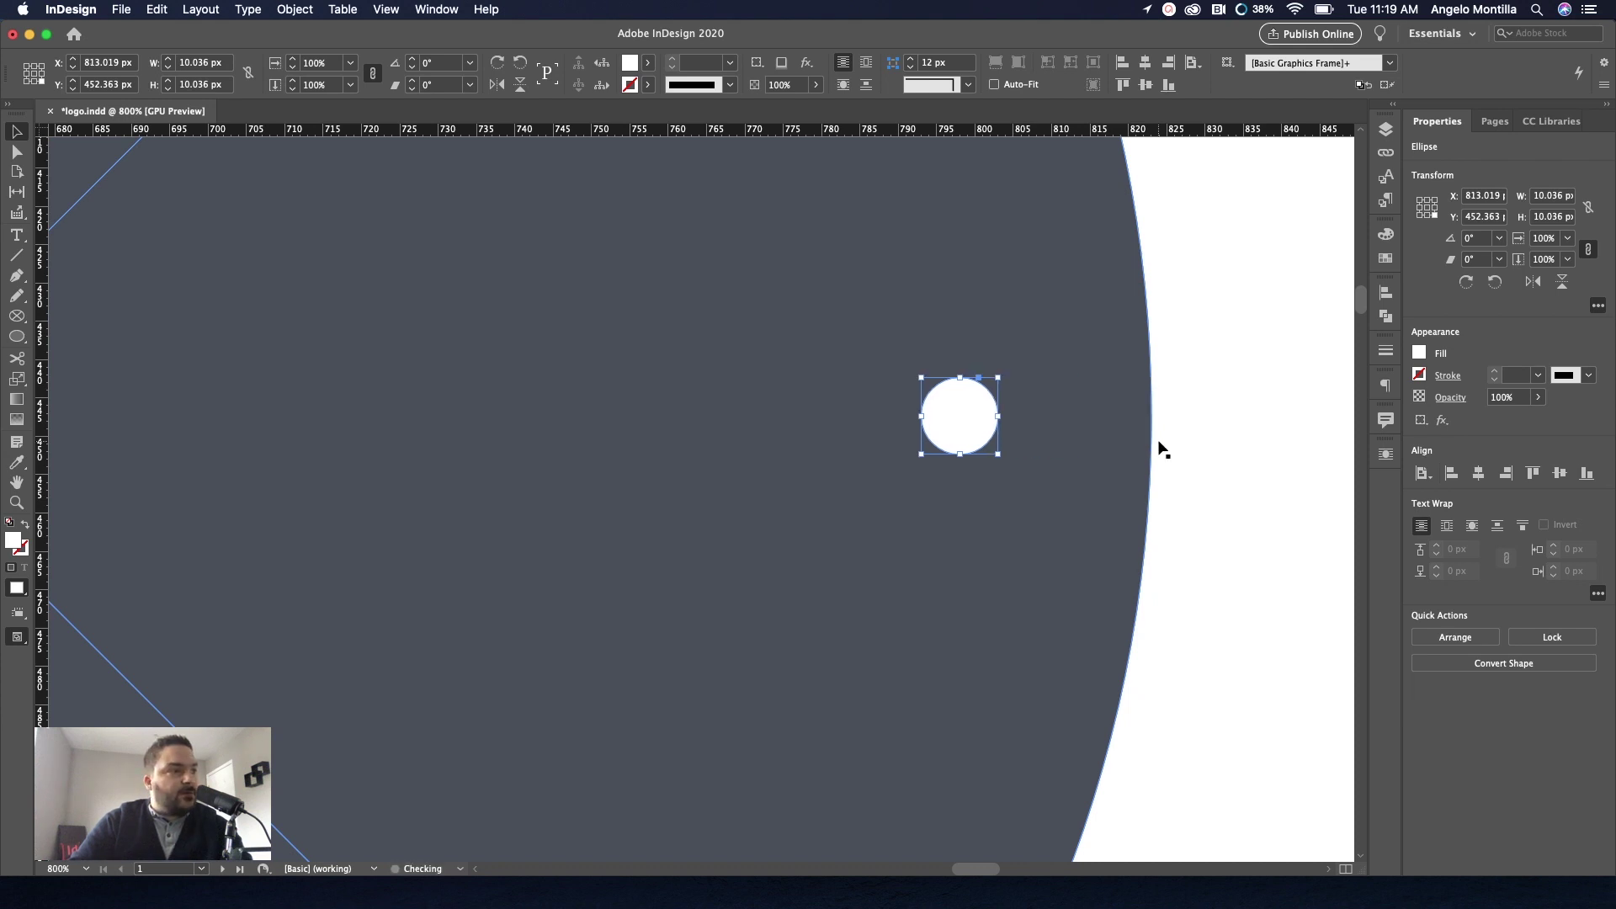
{"action": "scroll", "coordinate": [1145, 450], "scroll_direction": "down", "scroll_amount": 4}
{"action": "scroll", "coordinate": [806, 478], "scroll_direction": "up", "scroll_amount": 2}
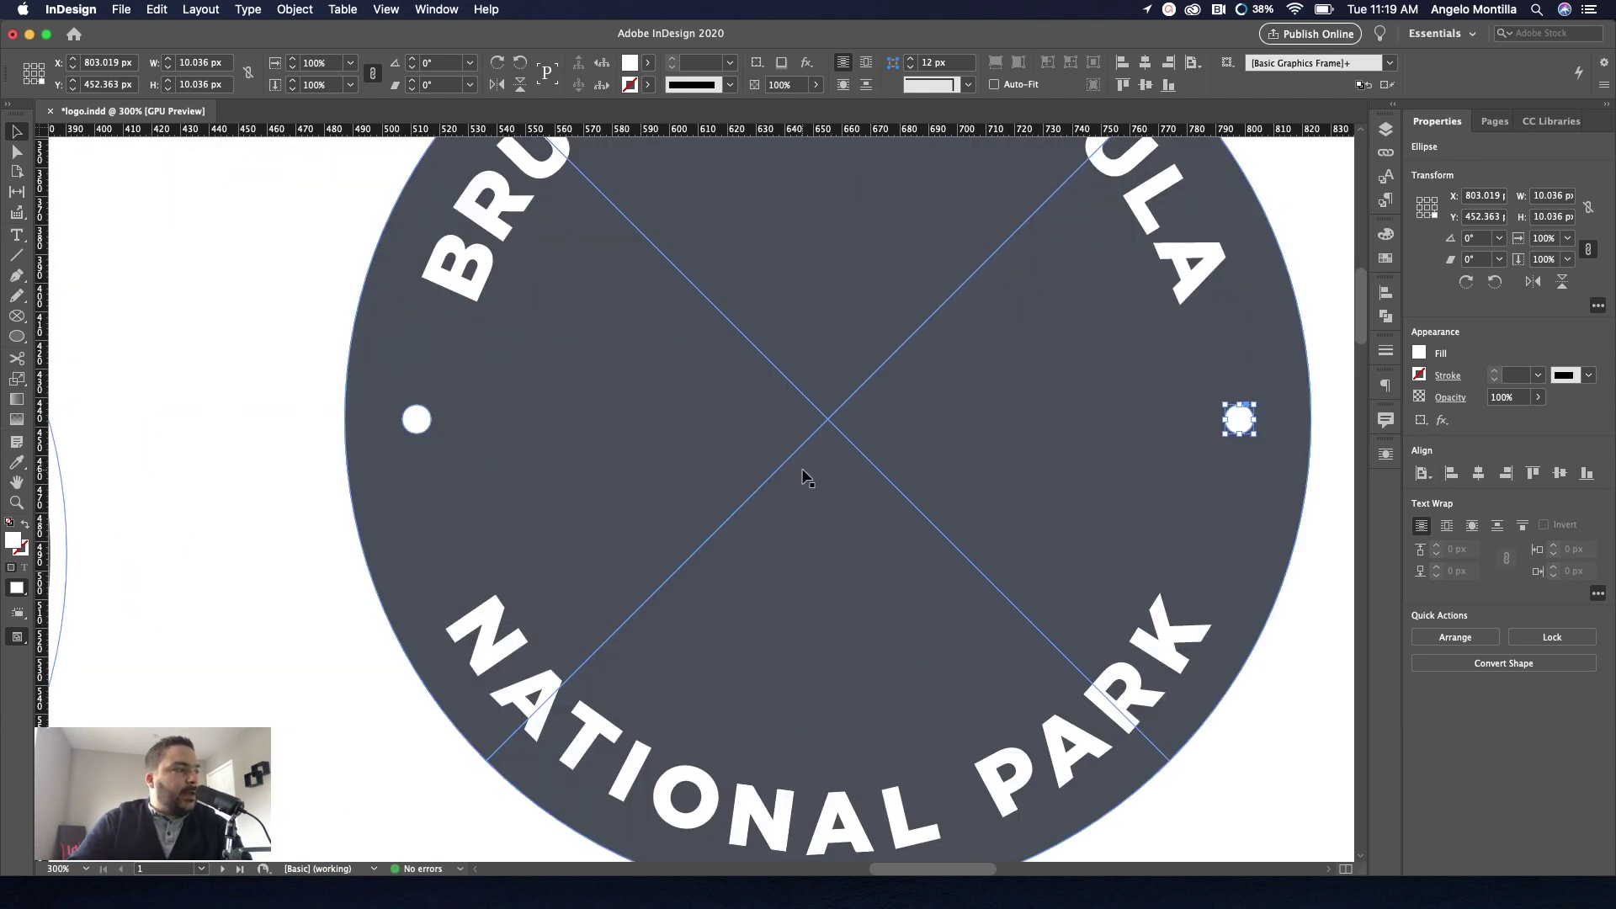
{"action": "scroll", "coordinate": [679, 372], "scroll_direction": "up", "scroll_amount": 3}
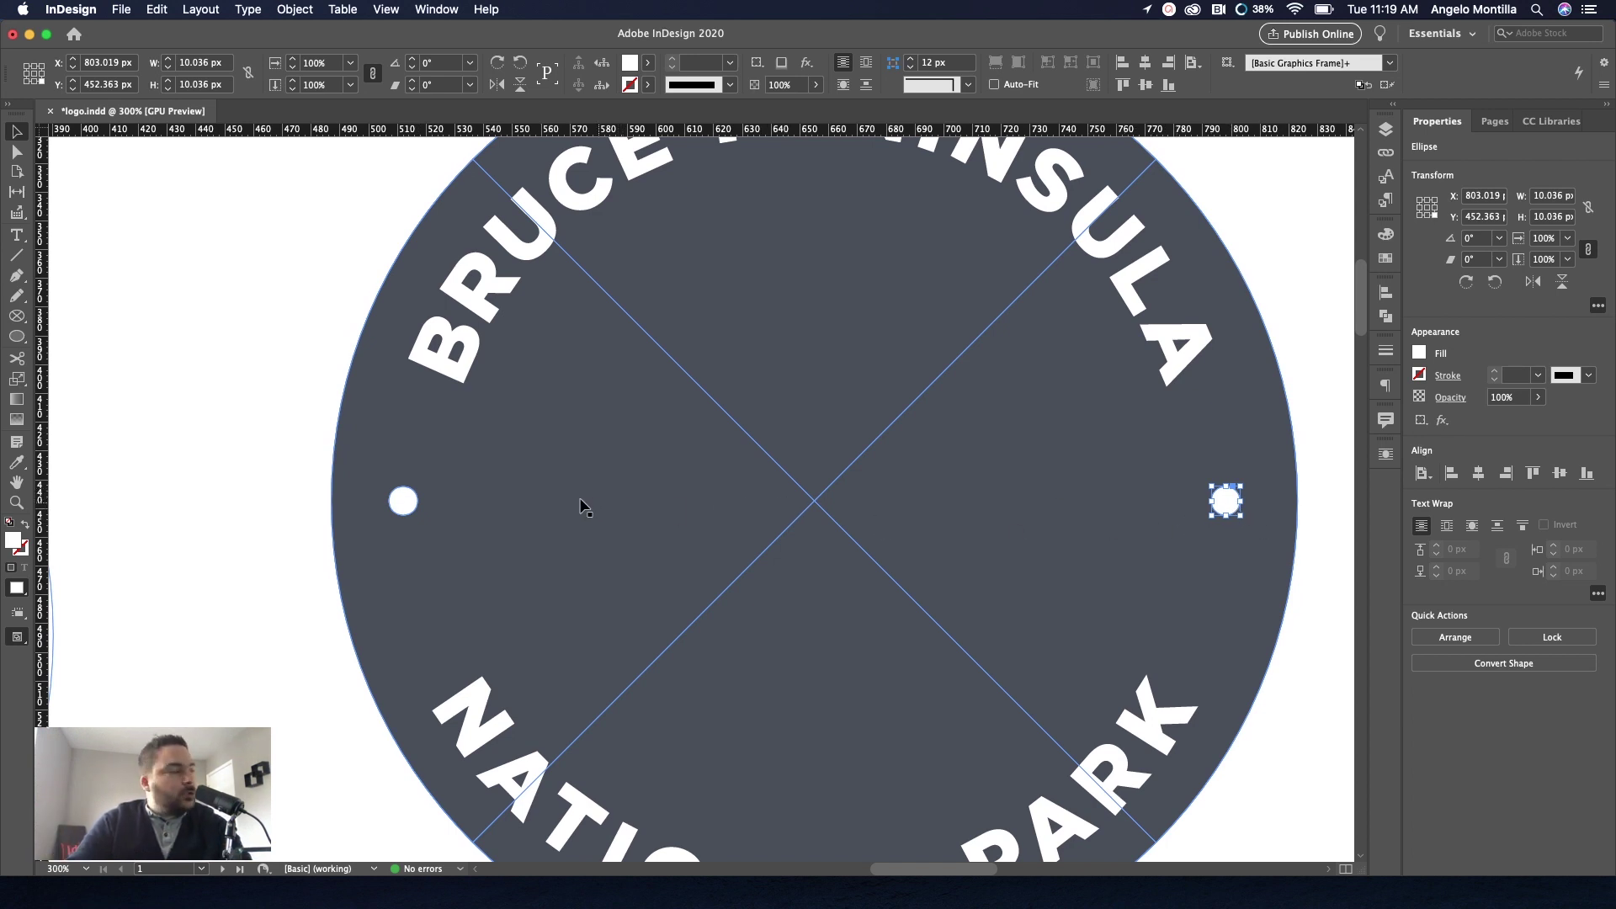
{"action": "left_click", "coordinate": [412, 506], "text": "shift"}
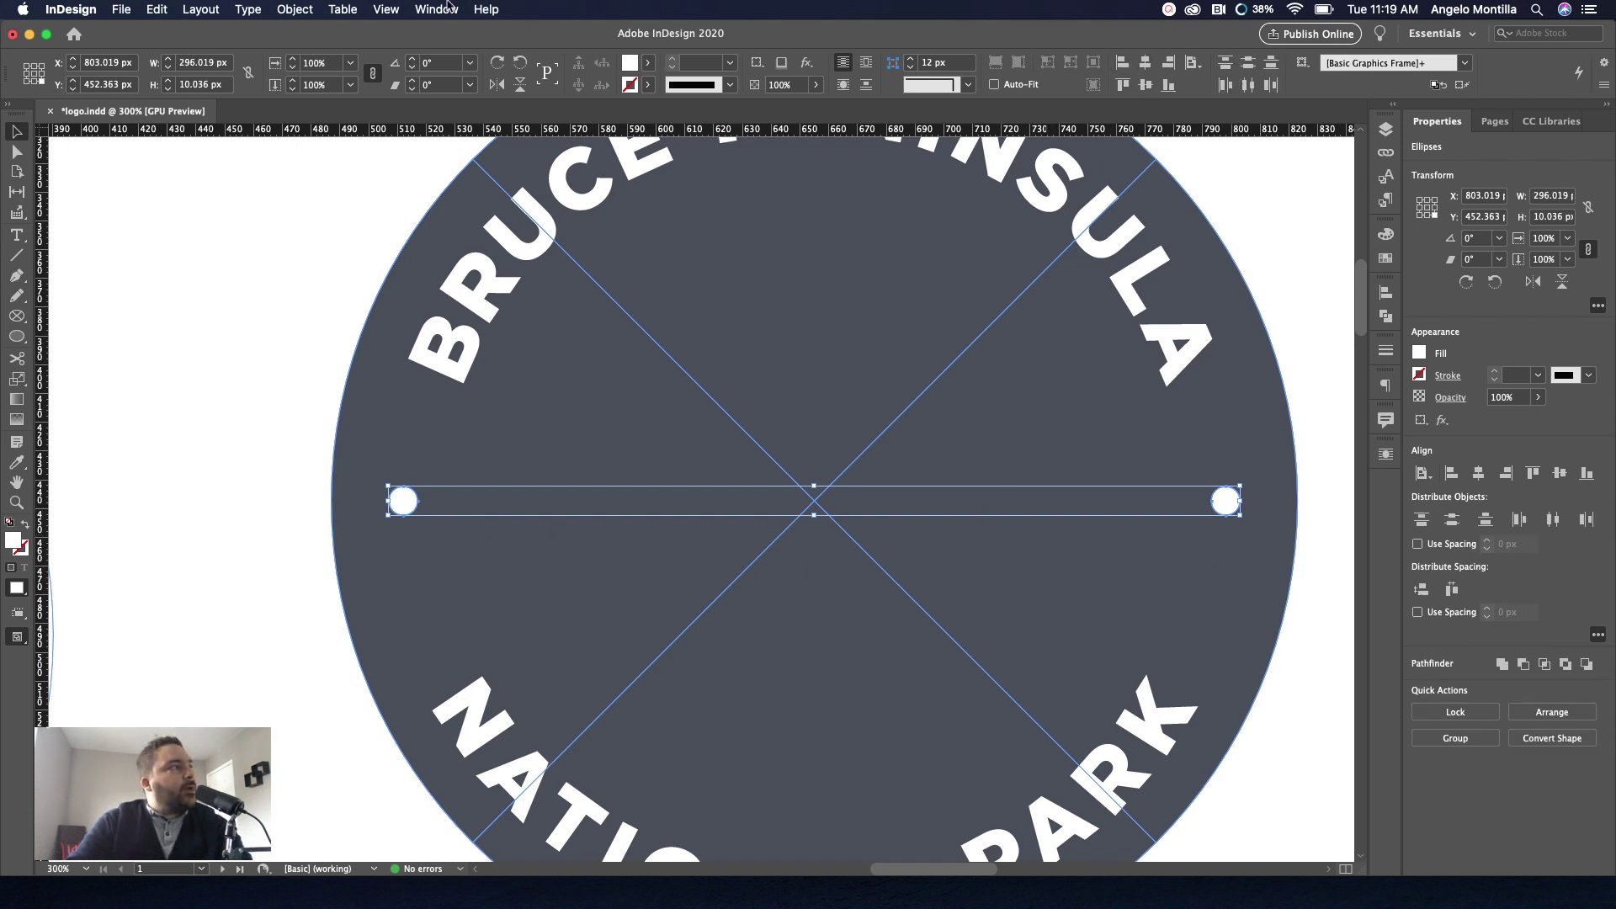
Open the Align panel and set Align To to Align to Selection.
{"action": "left_click", "coordinate": [450, 7]}
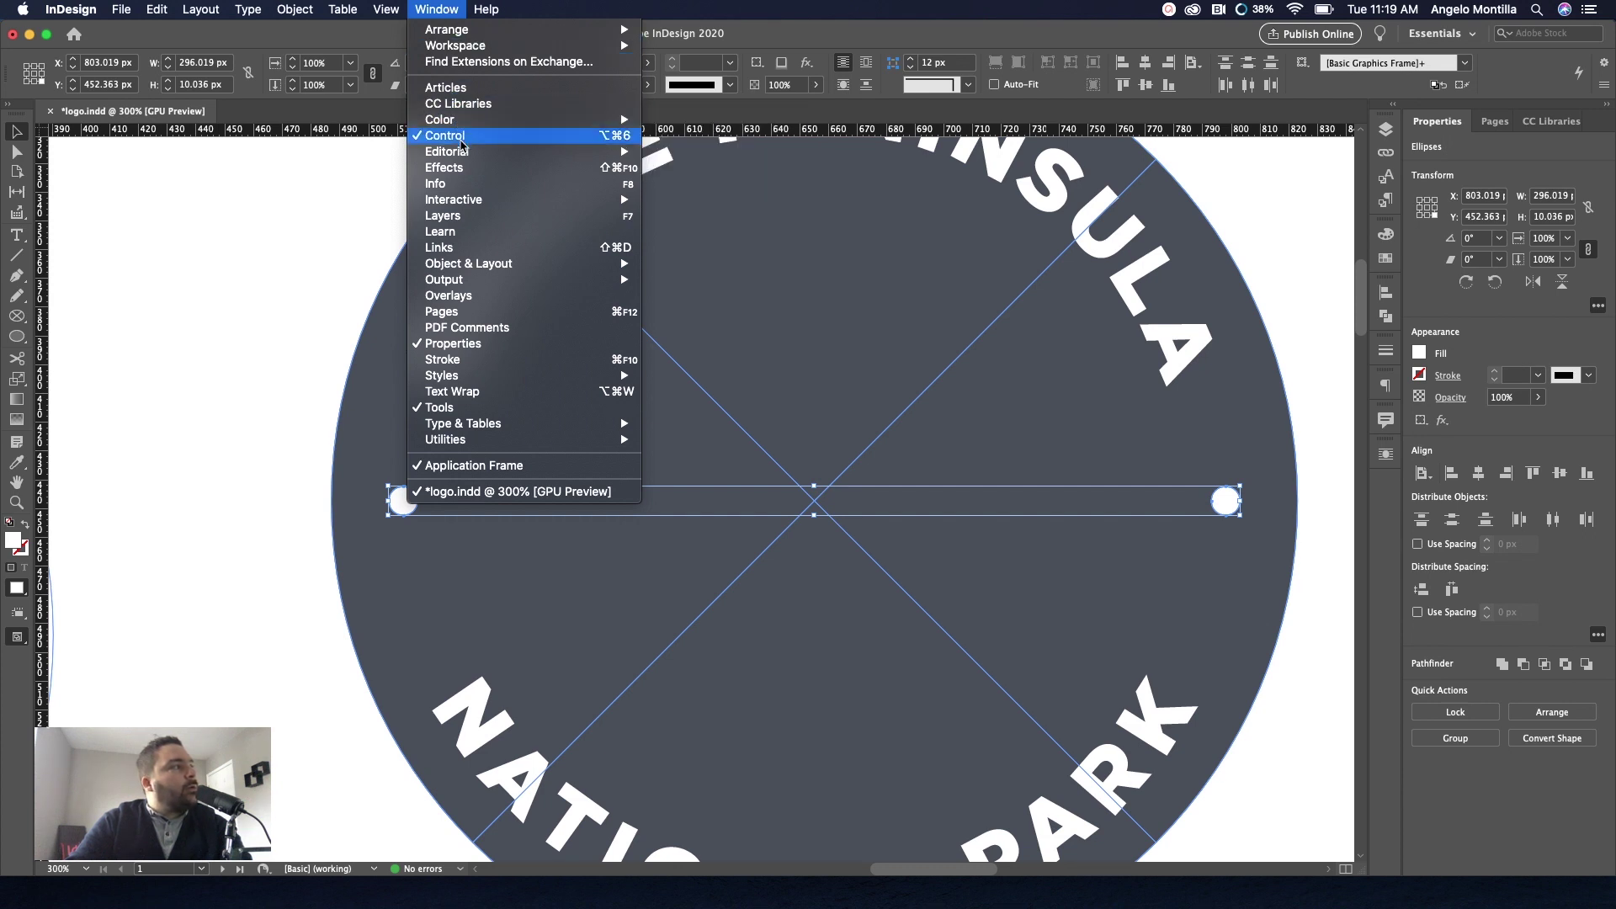
{"action": "mouse_move", "coordinate": [476, 438]}
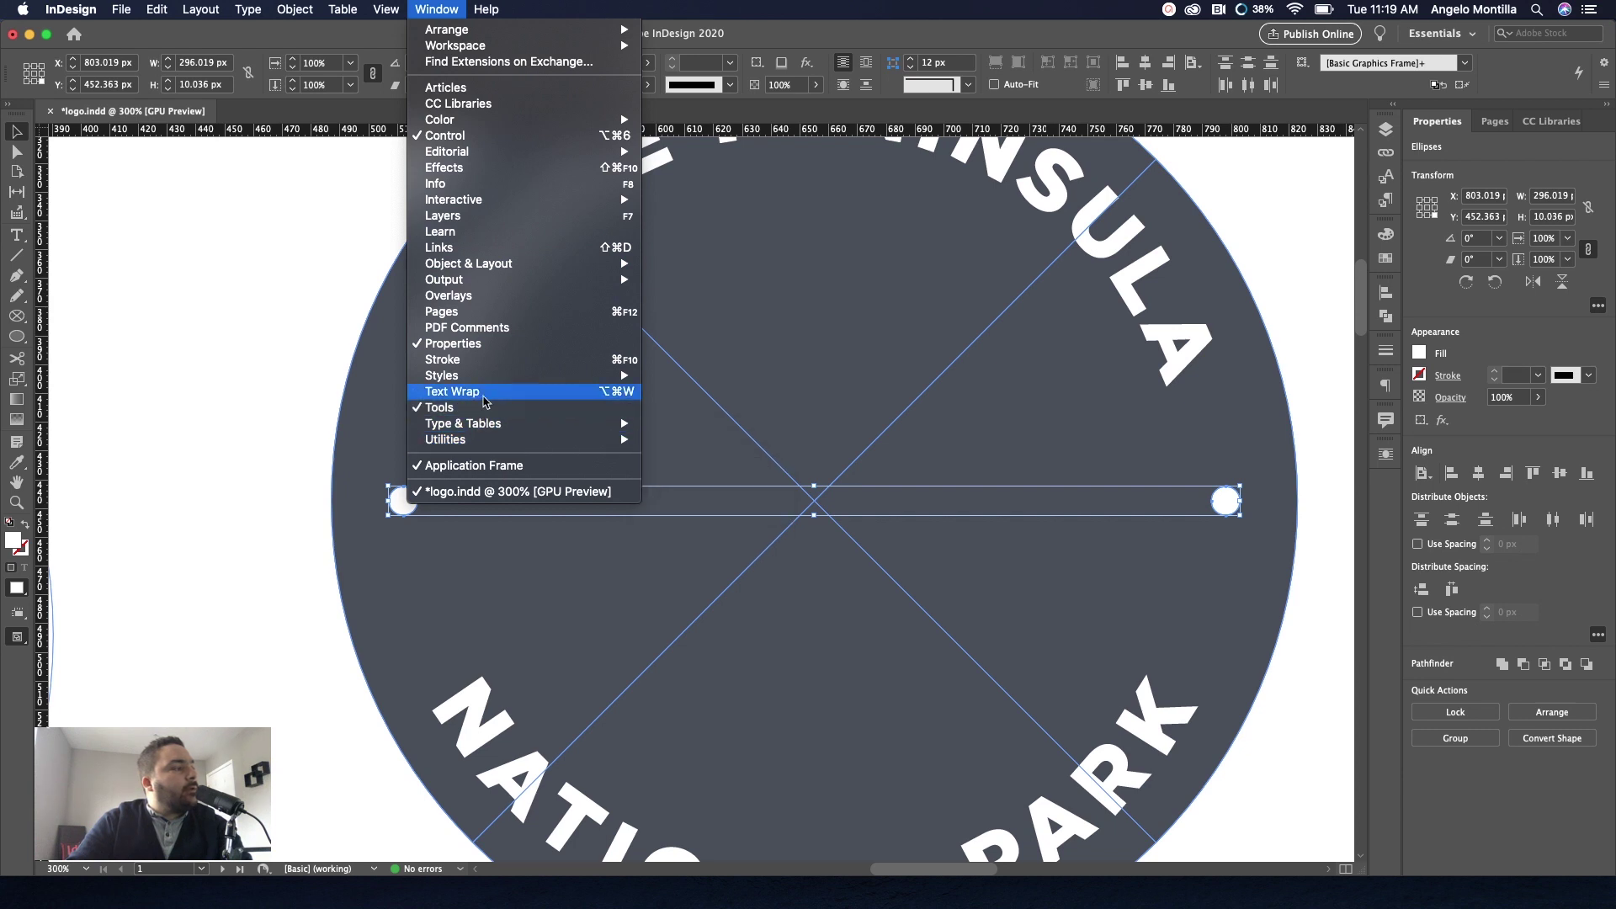
{"action": "mouse_move", "coordinate": [516, 267]}
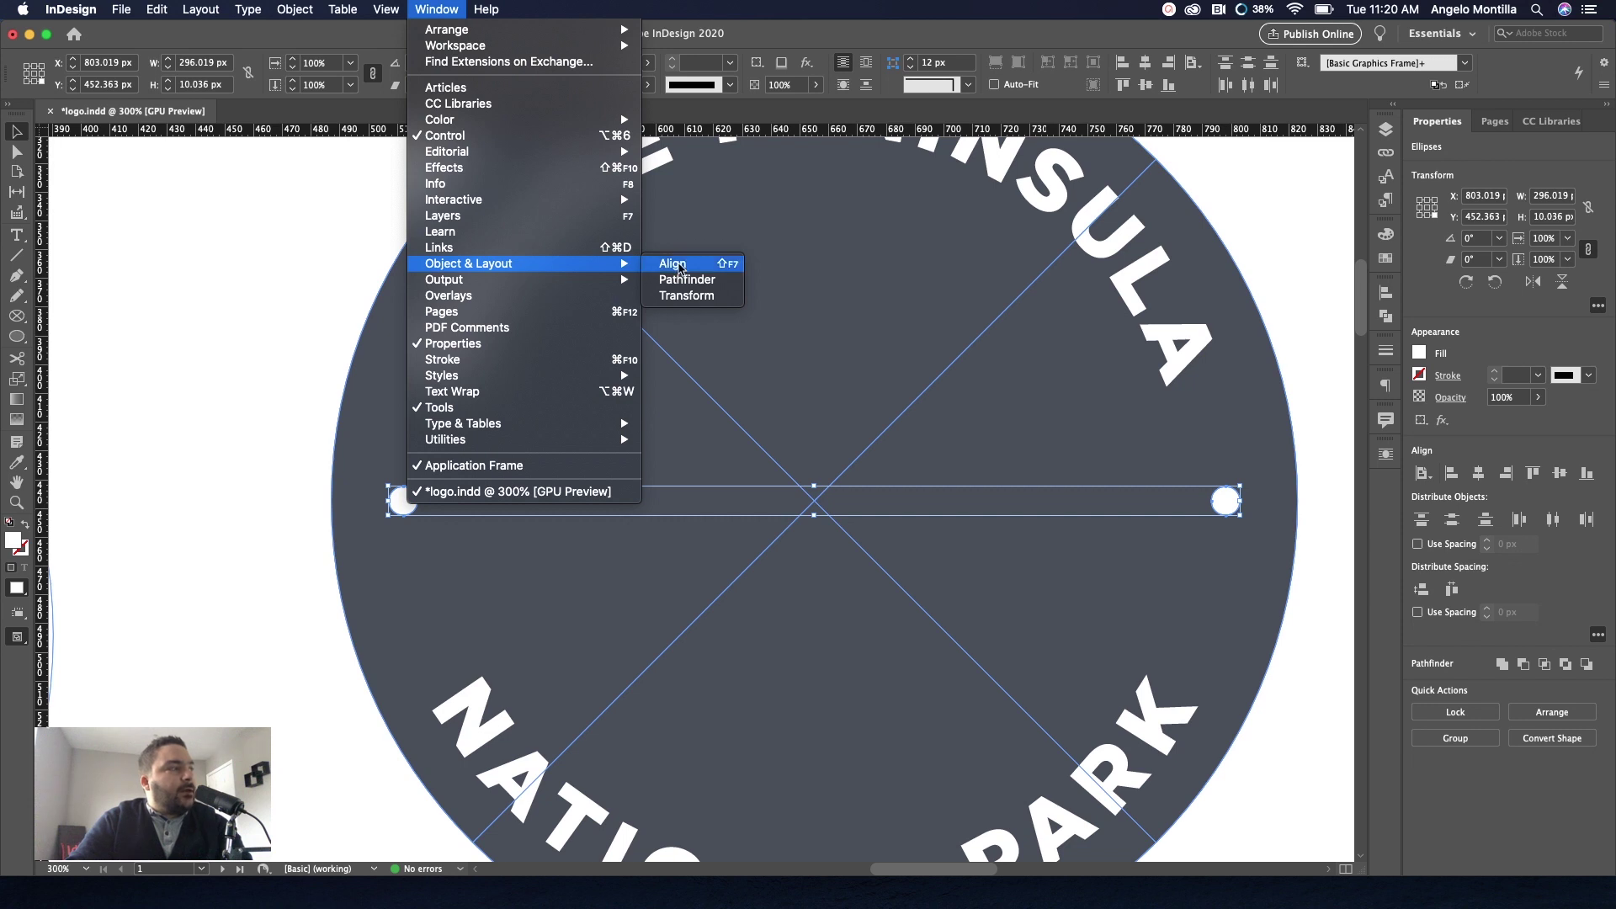
{"action": "left_click", "coordinate": [680, 268]}
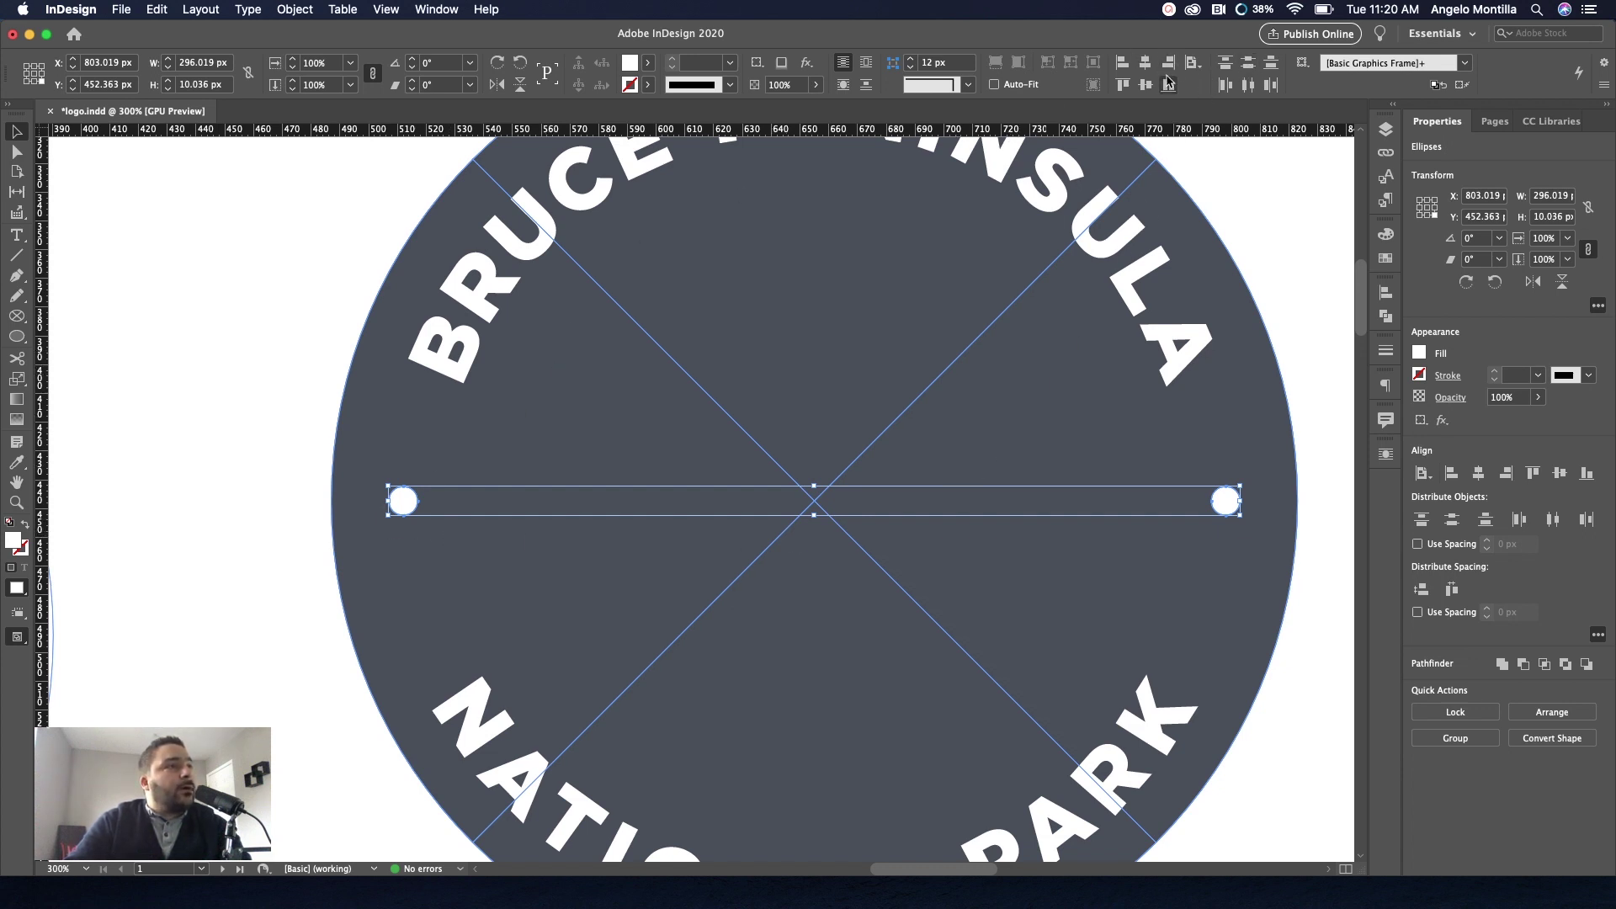
{"action": "left_click", "coordinate": [1192, 63]}
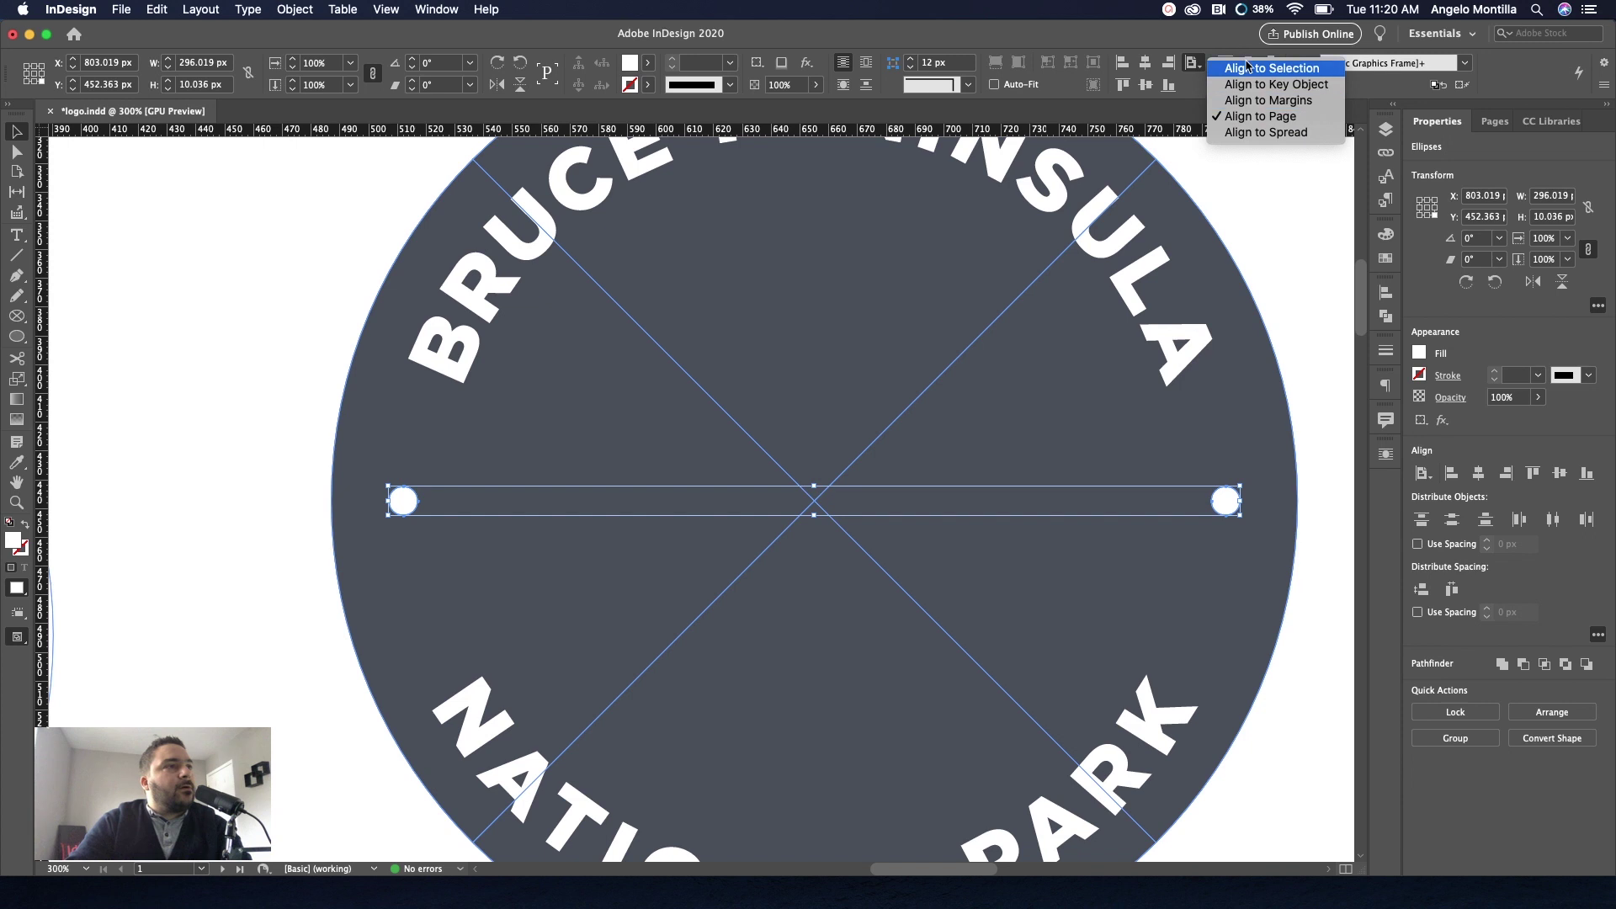
{"action": "left_click", "coordinate": [1255, 69]}
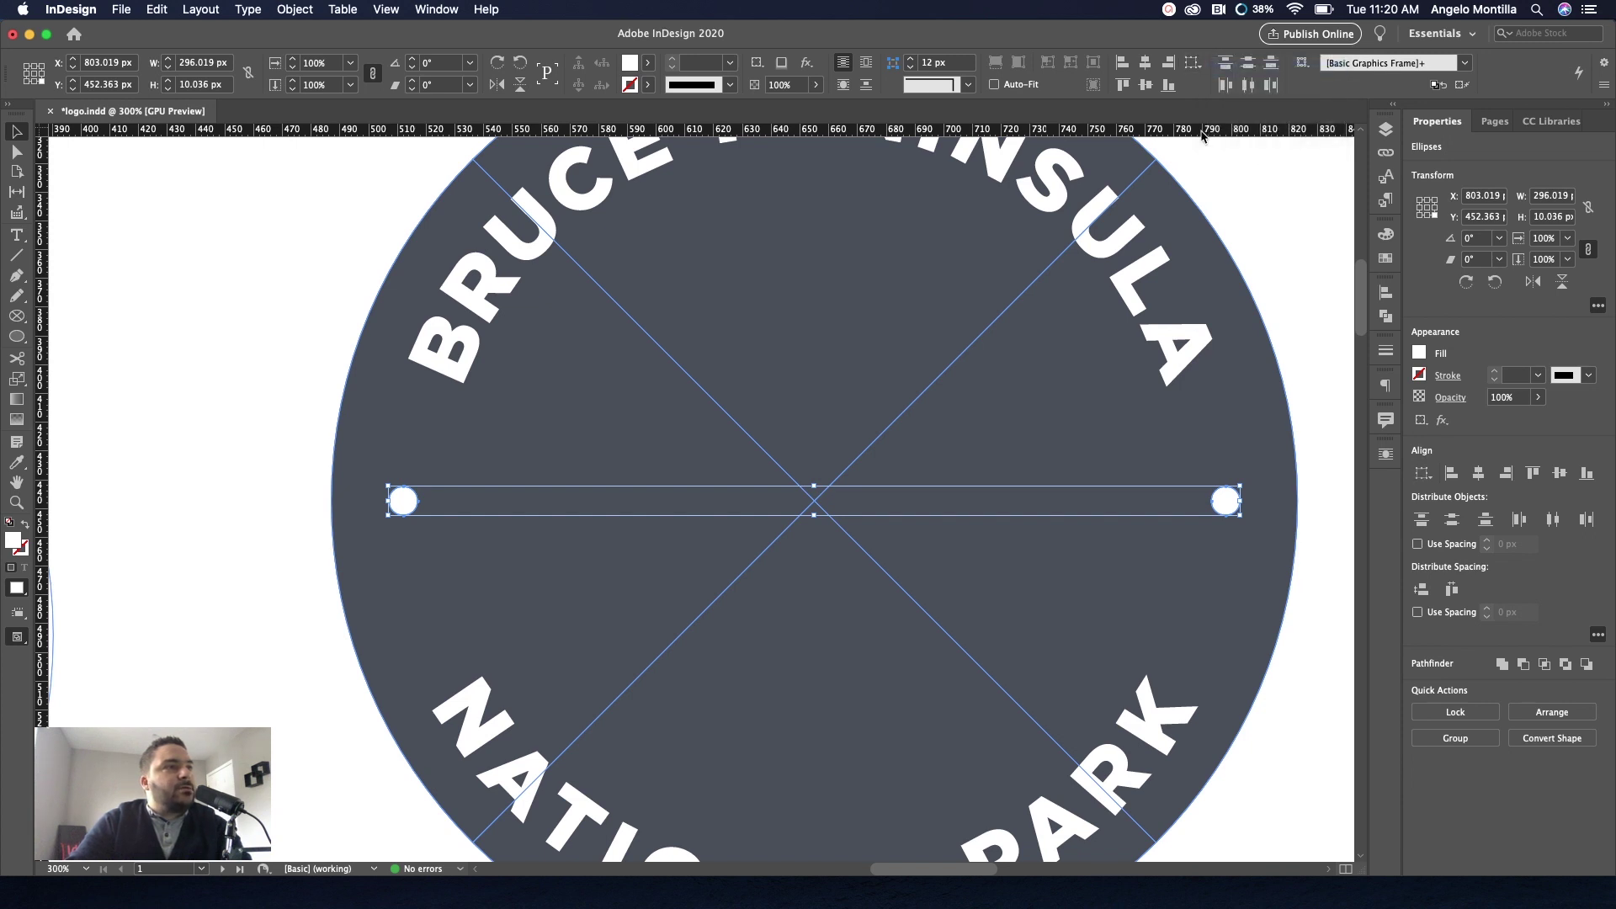
{"action": "left_click", "coordinate": [1150, 84]}
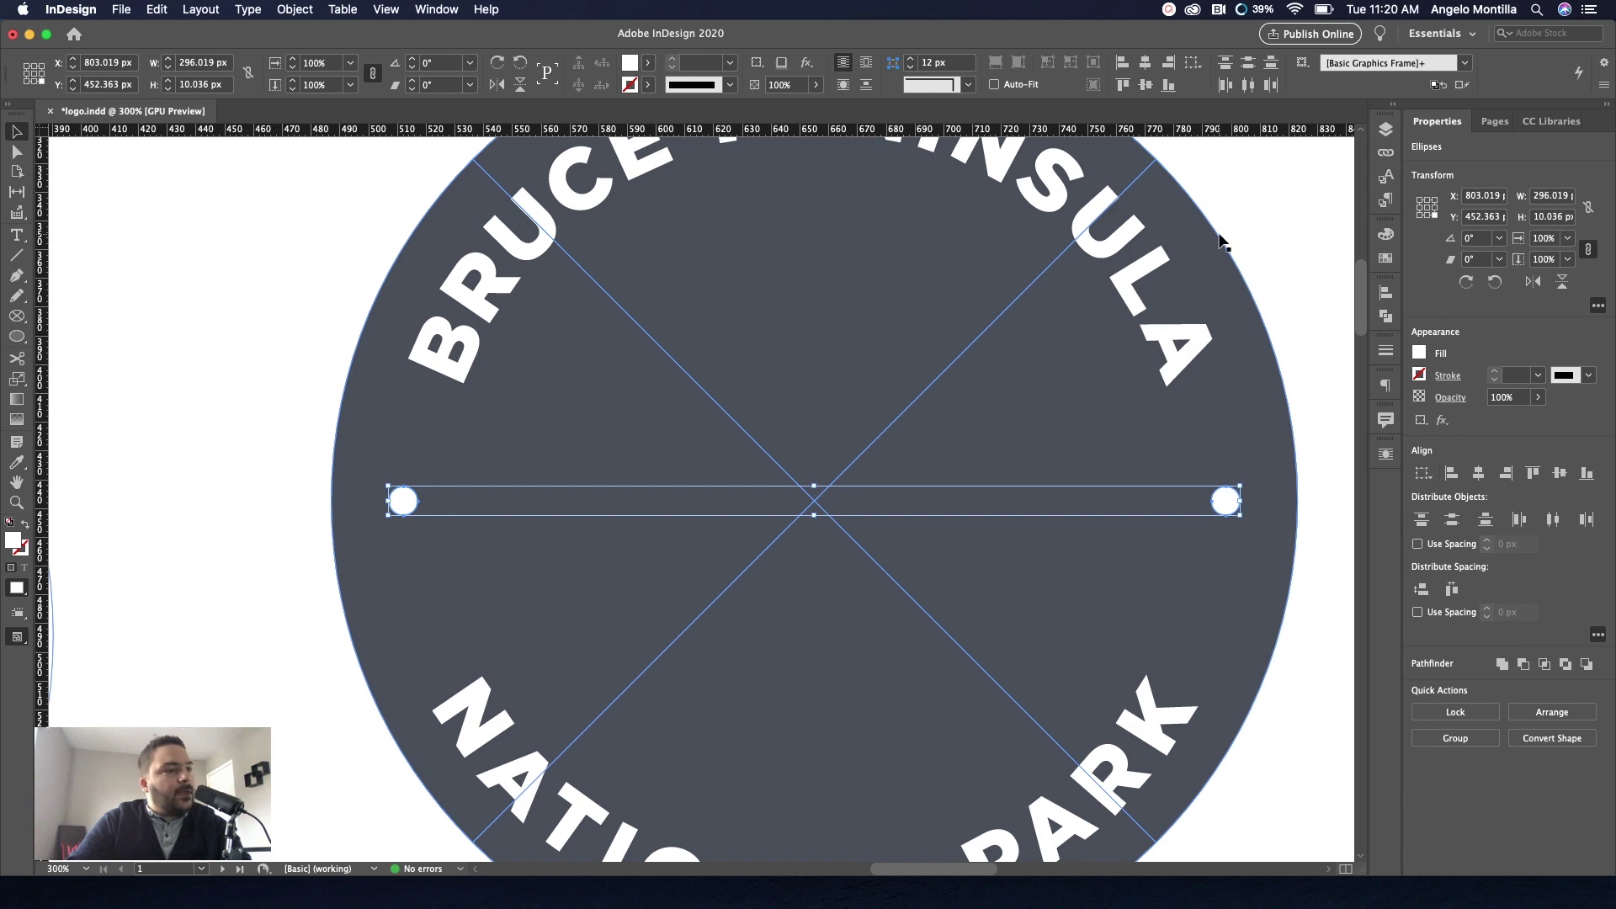
Align the two dots' vertical centres, deselect, and view the badge in Preview mode.
{"action": "left_click", "coordinate": [1321, 331]}
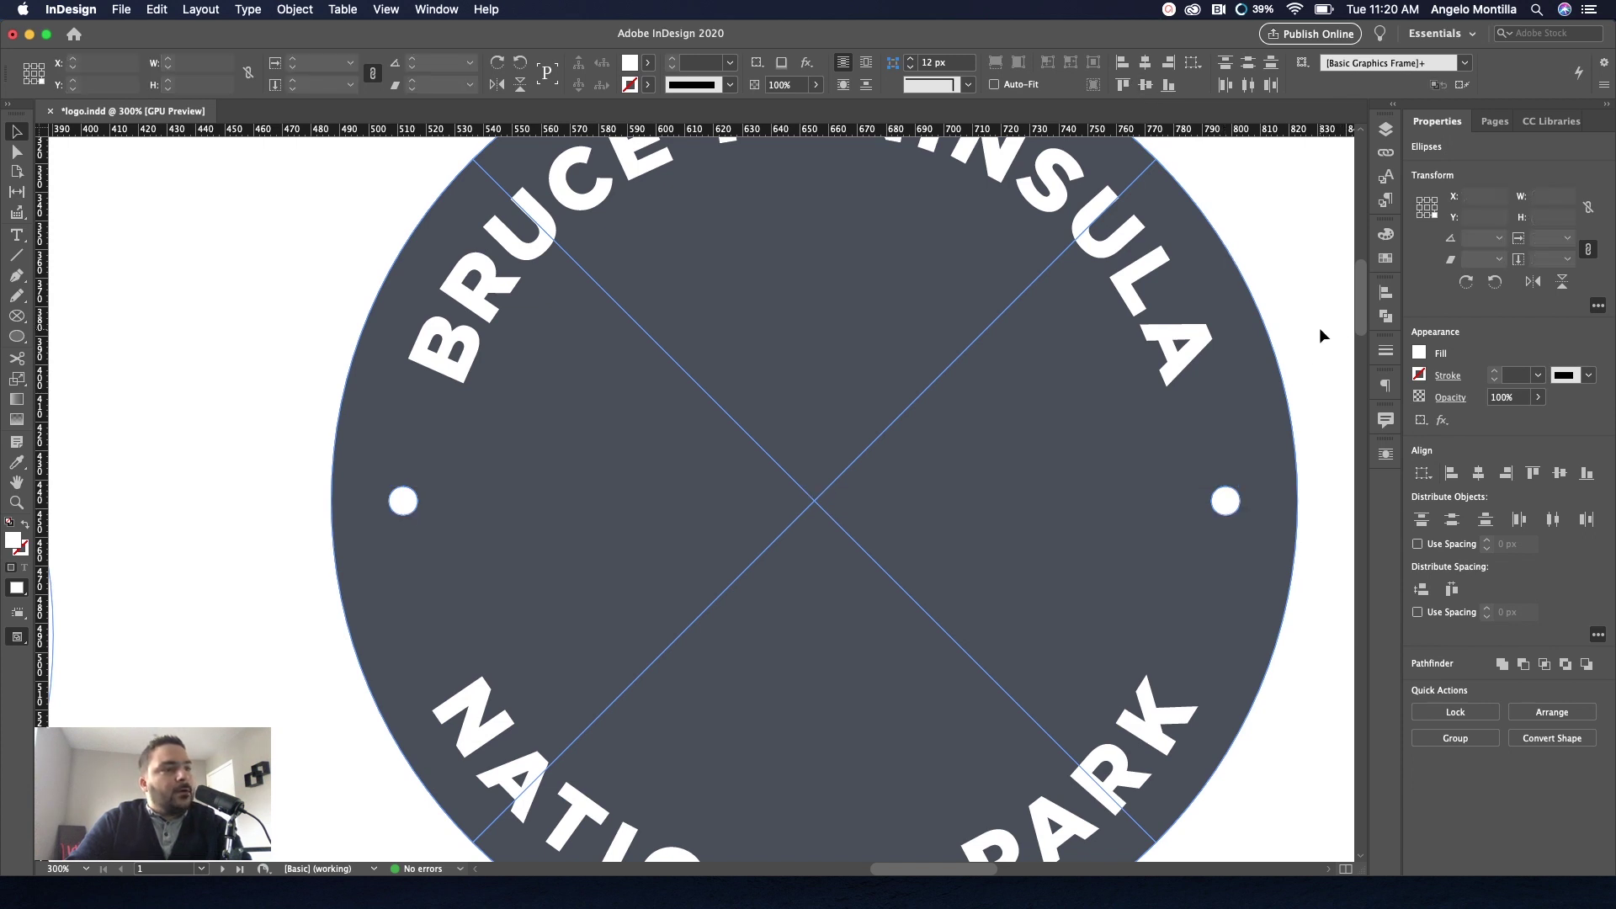
{"action": "left_click", "coordinate": [1226, 503]}
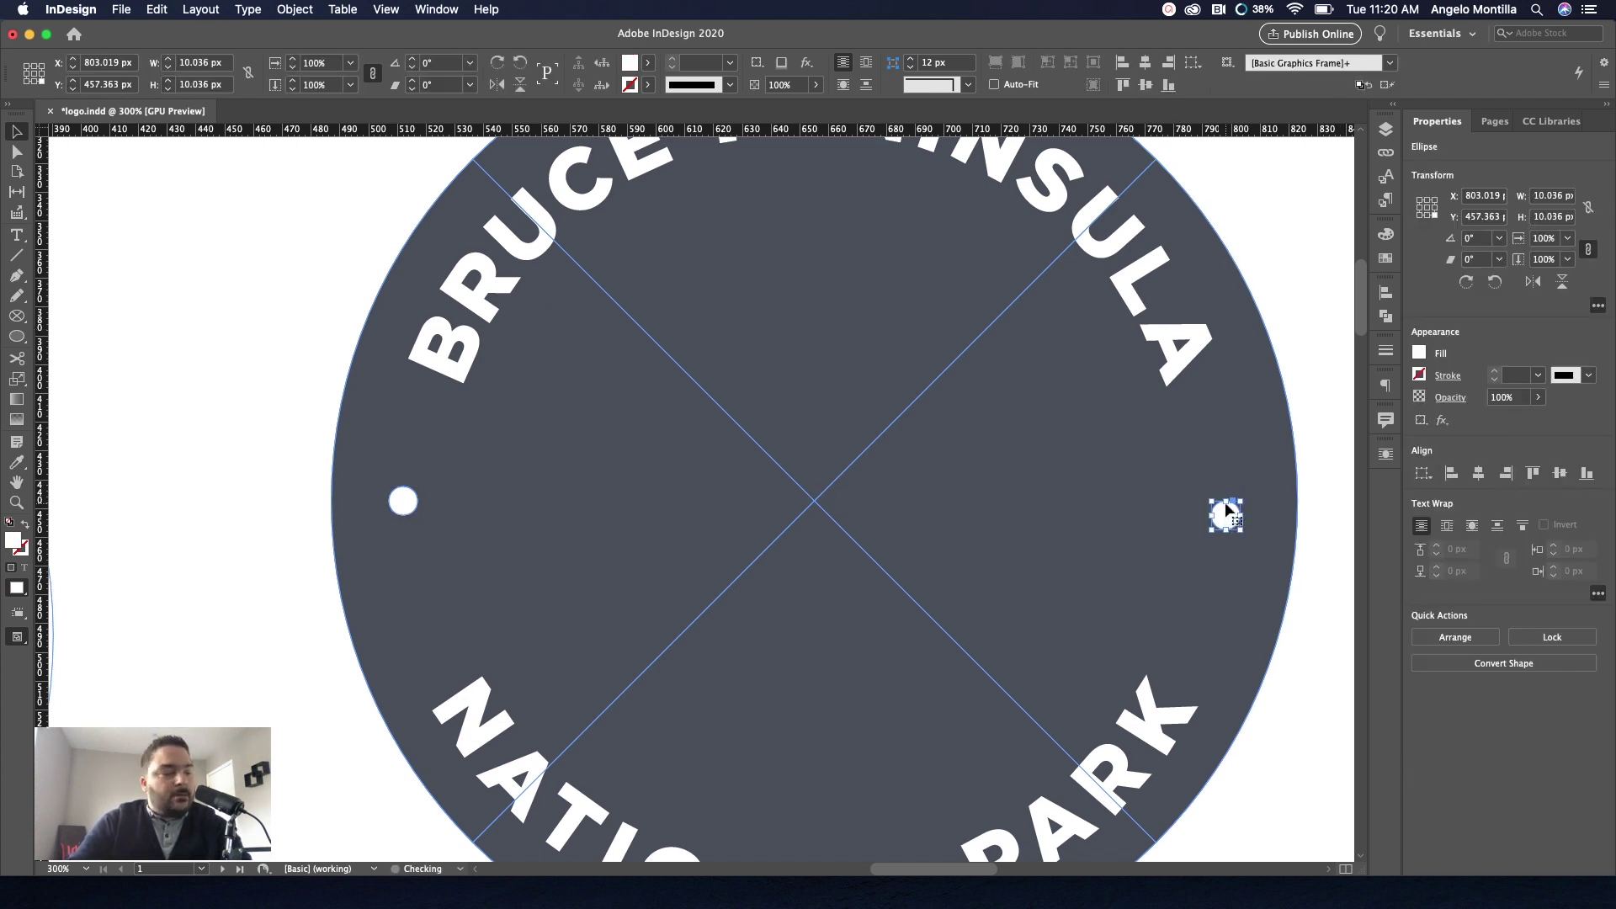
{"action": "left_click", "coordinate": [409, 503], "text": "shift"}
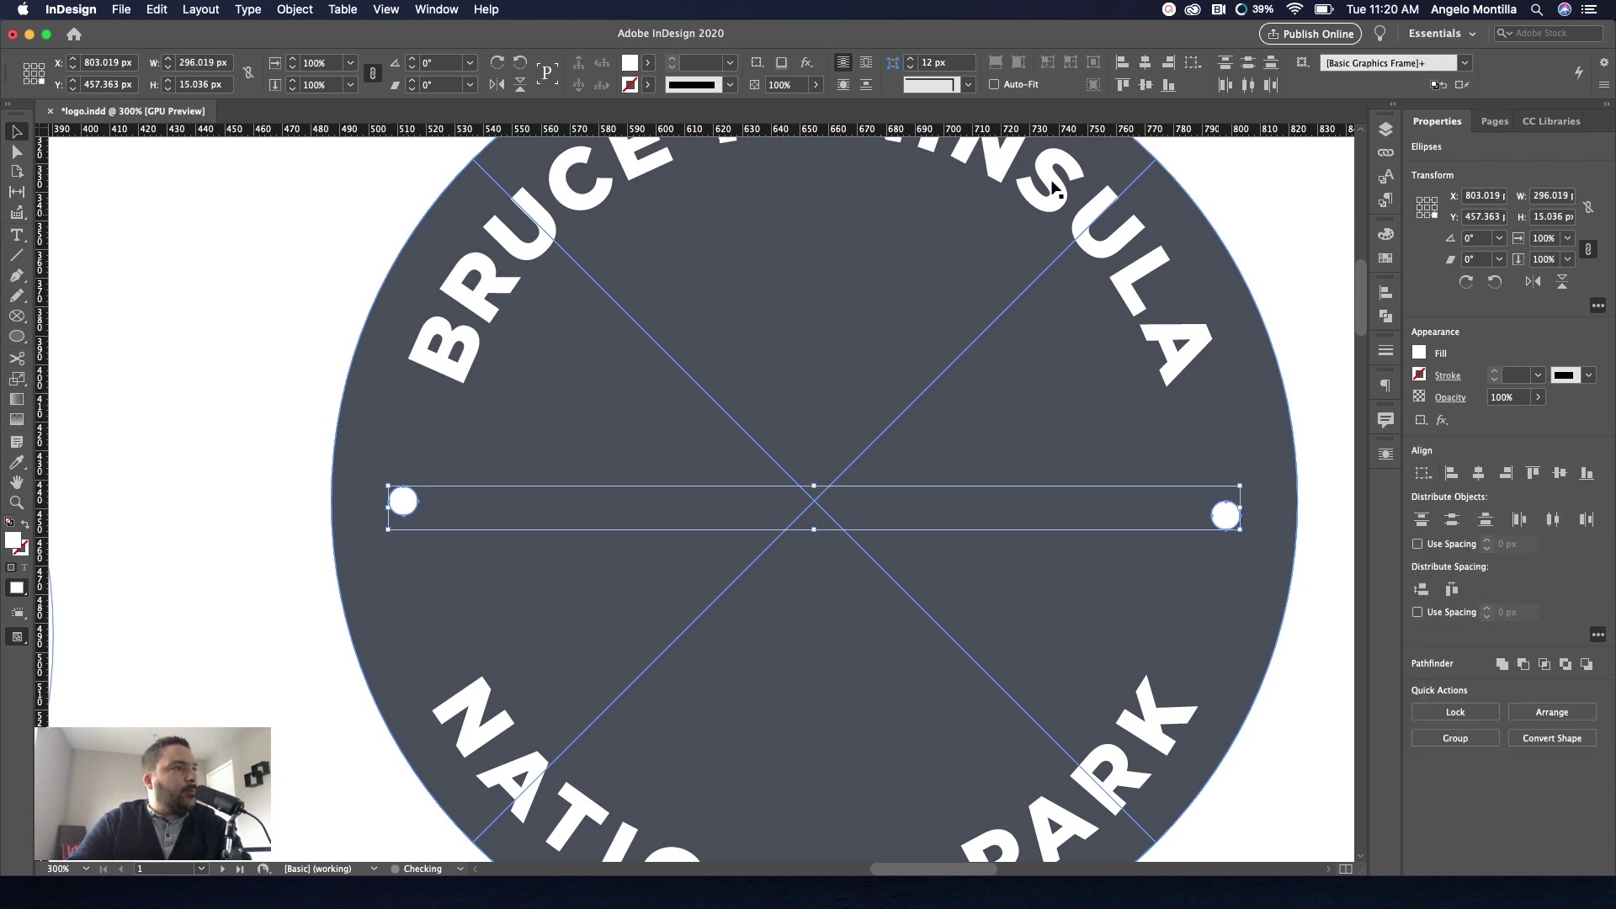
{"action": "left_click", "coordinate": [1142, 84]}
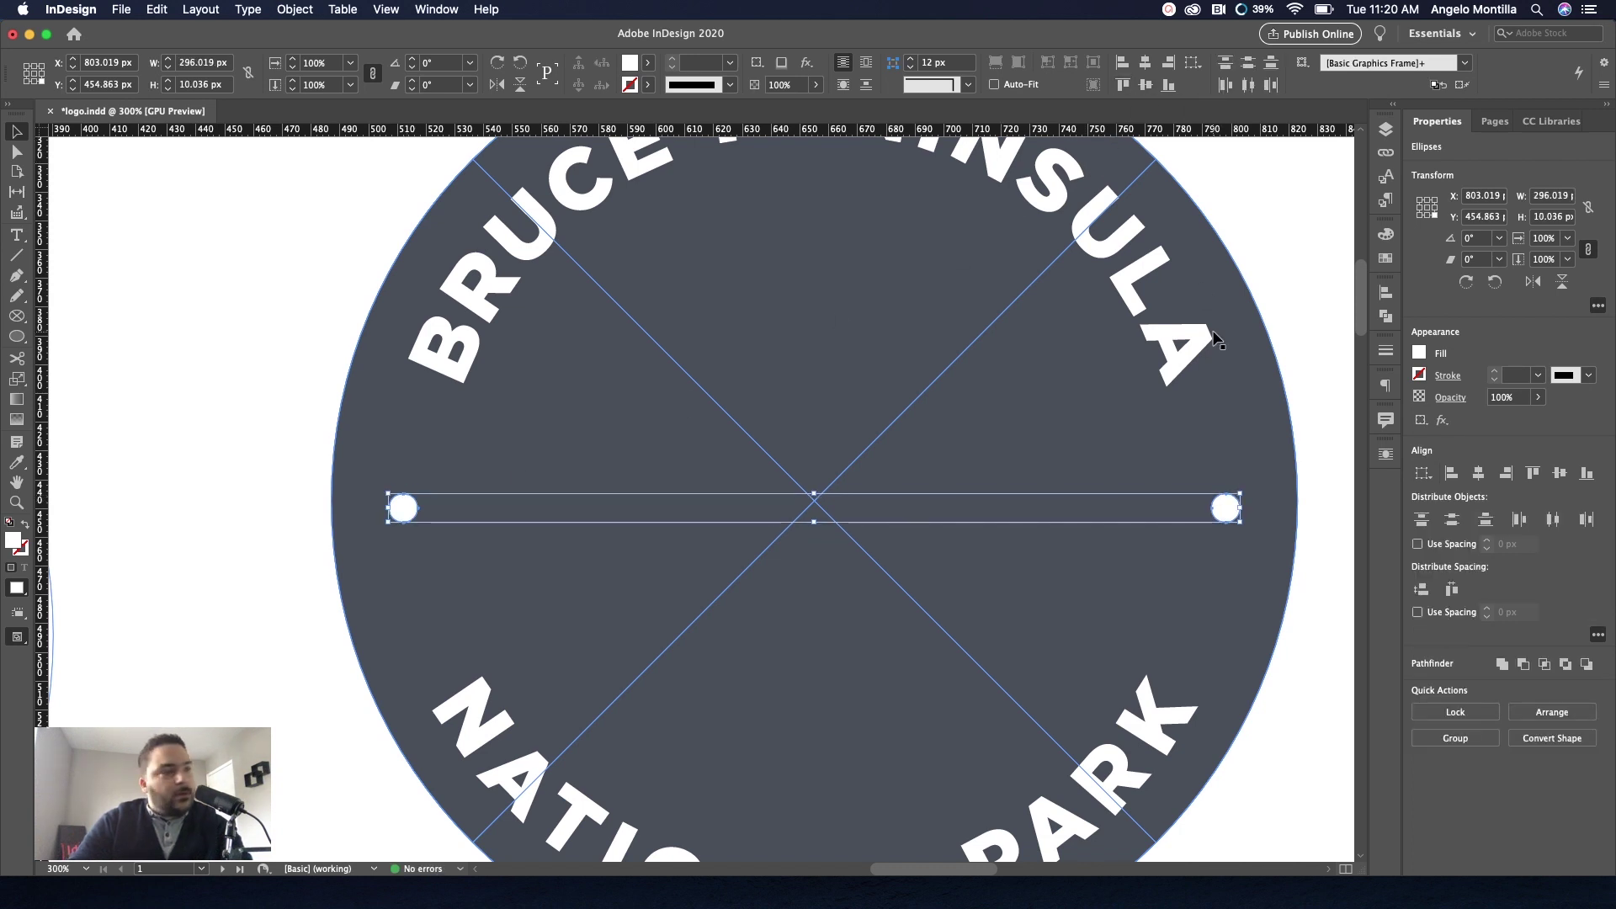
{"action": "key", "text": "Up"}
{"action": "key", "text": "Up"}
{"action": "key", "text": "Up"}
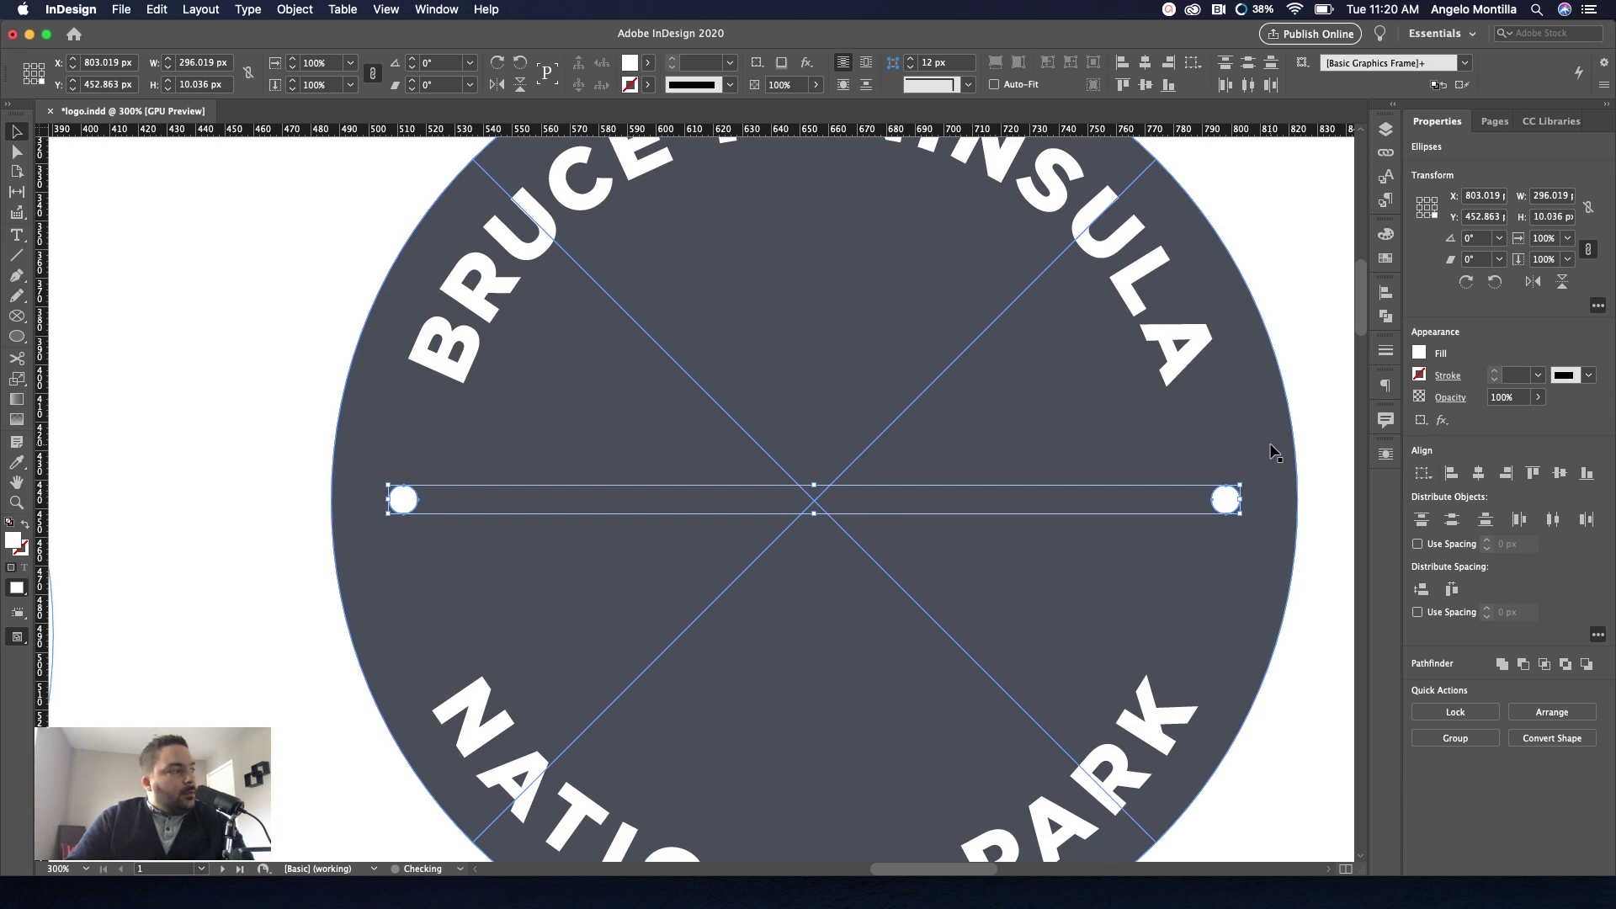
{"action": "key", "text": "Down"}
{"action": "left_click", "coordinate": [1311, 418]}
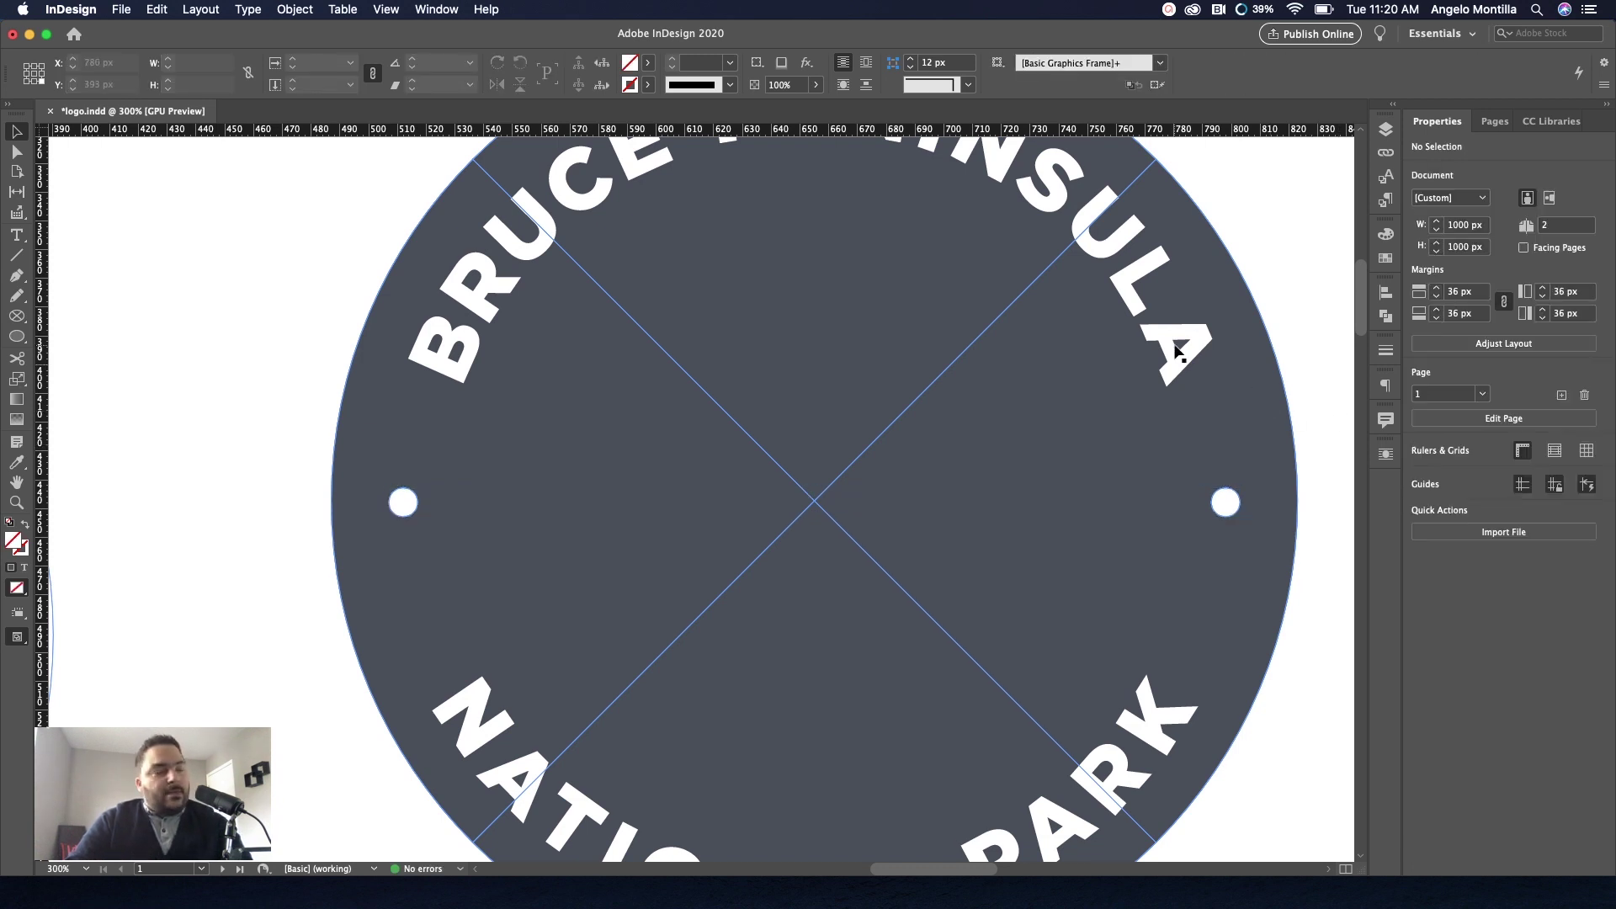
{"action": "scroll", "coordinate": [1177, 352], "scroll_direction": "down", "scroll_amount": 3}
{"action": "scroll", "coordinate": [1099, 337], "scroll_direction": "right", "scroll_amount": 4}
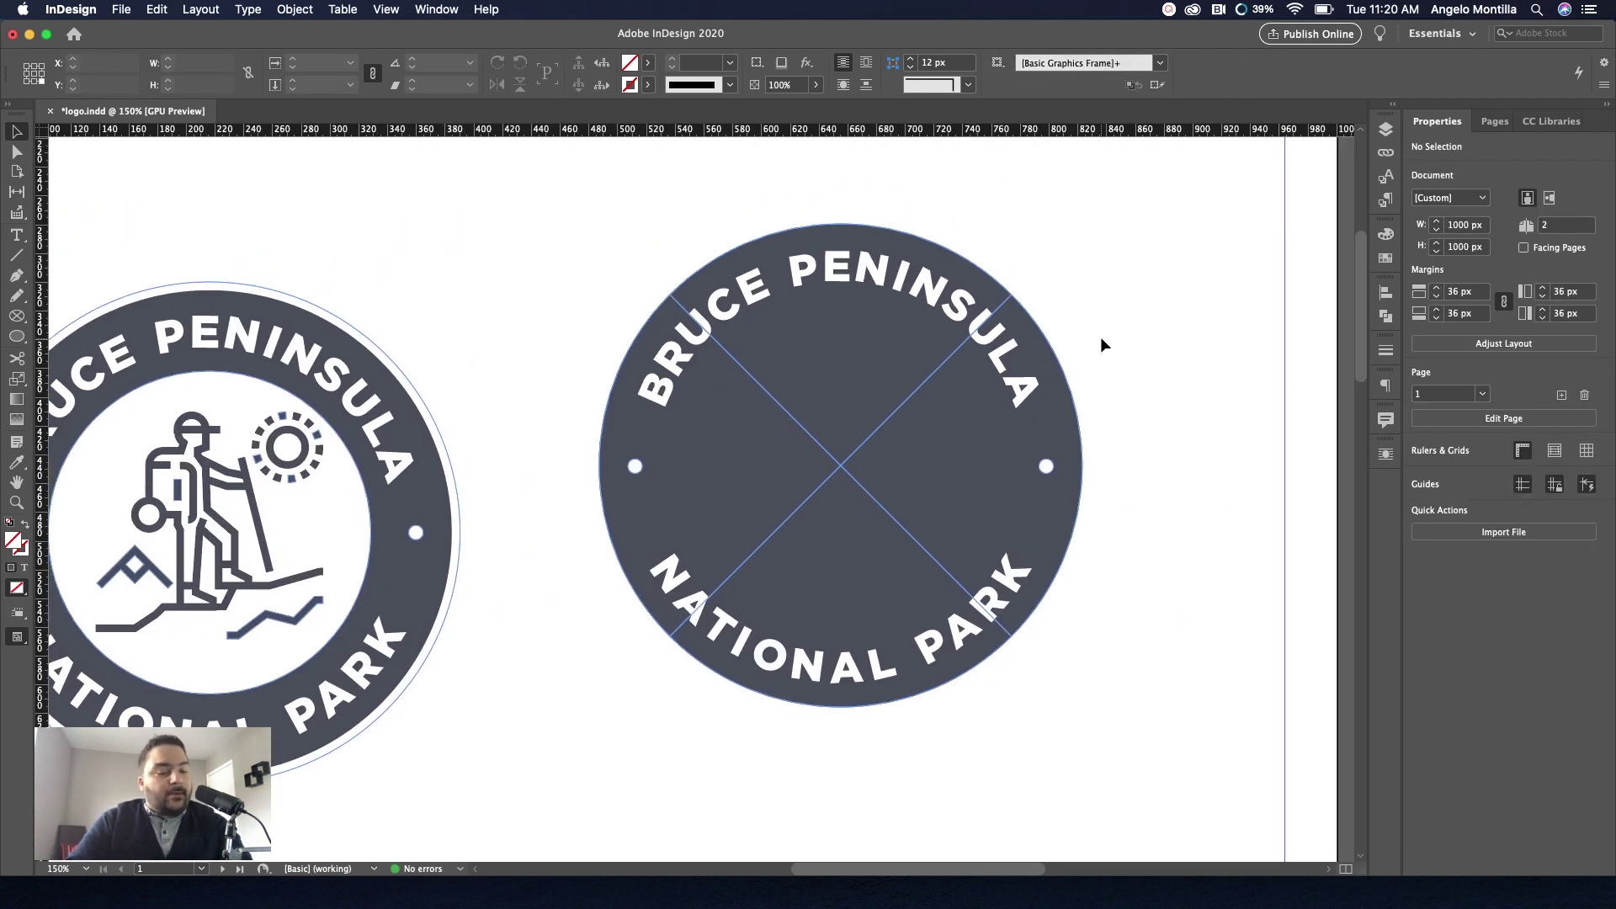
{"action": "key", "text": "w"}
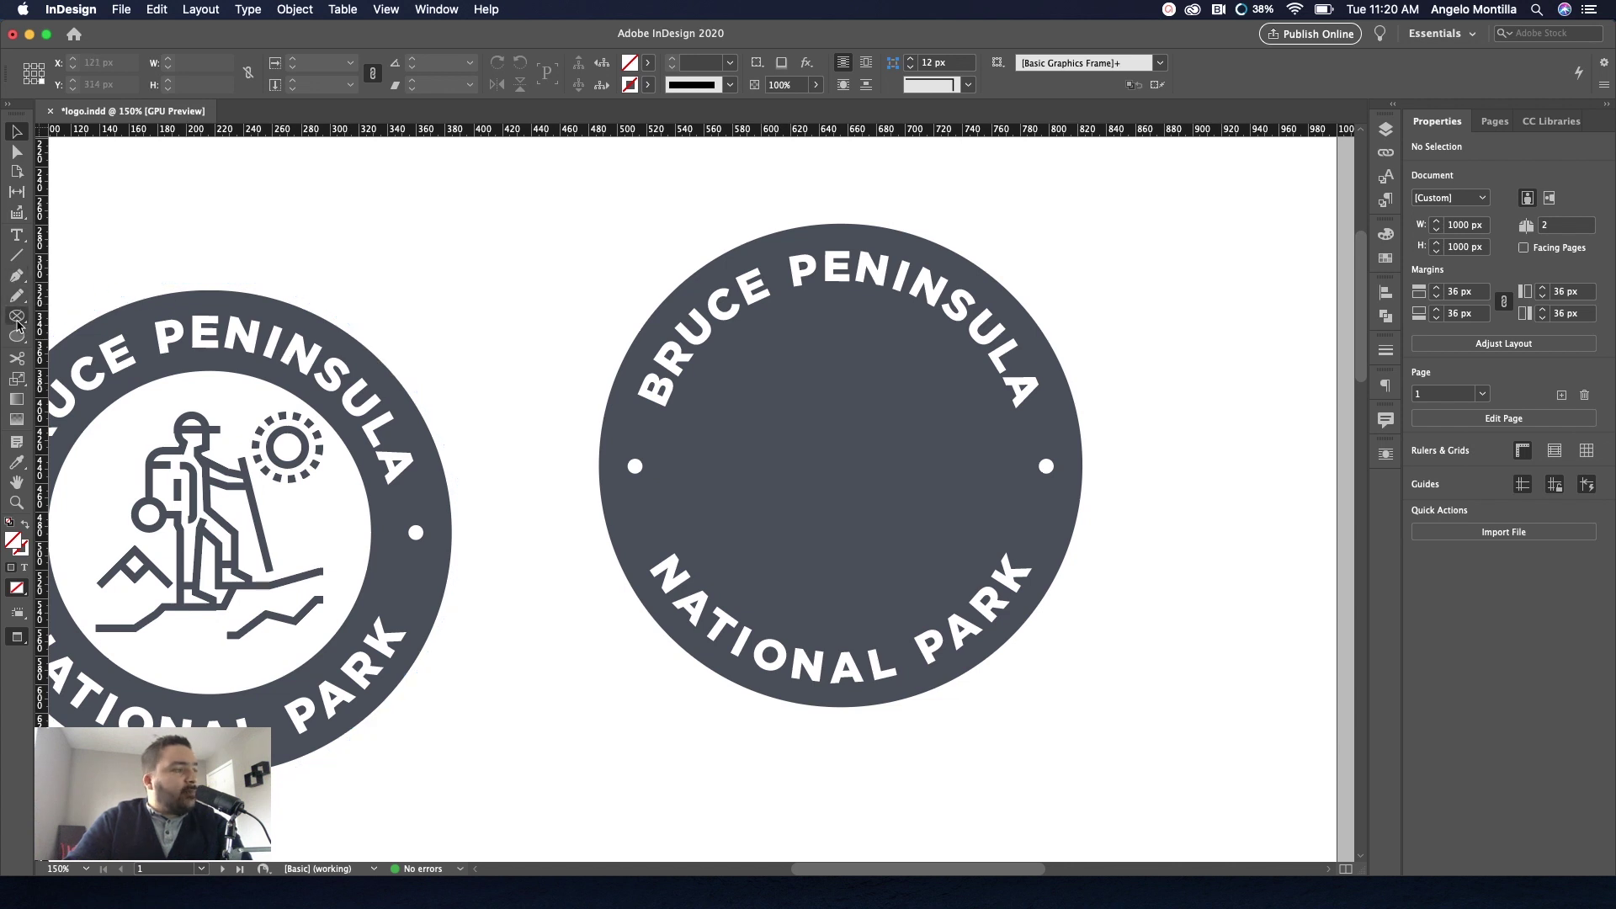
Draw a circle frame at the badge centre and fill it with [Paper].
{"action": "left_click", "coordinate": [17, 322]}
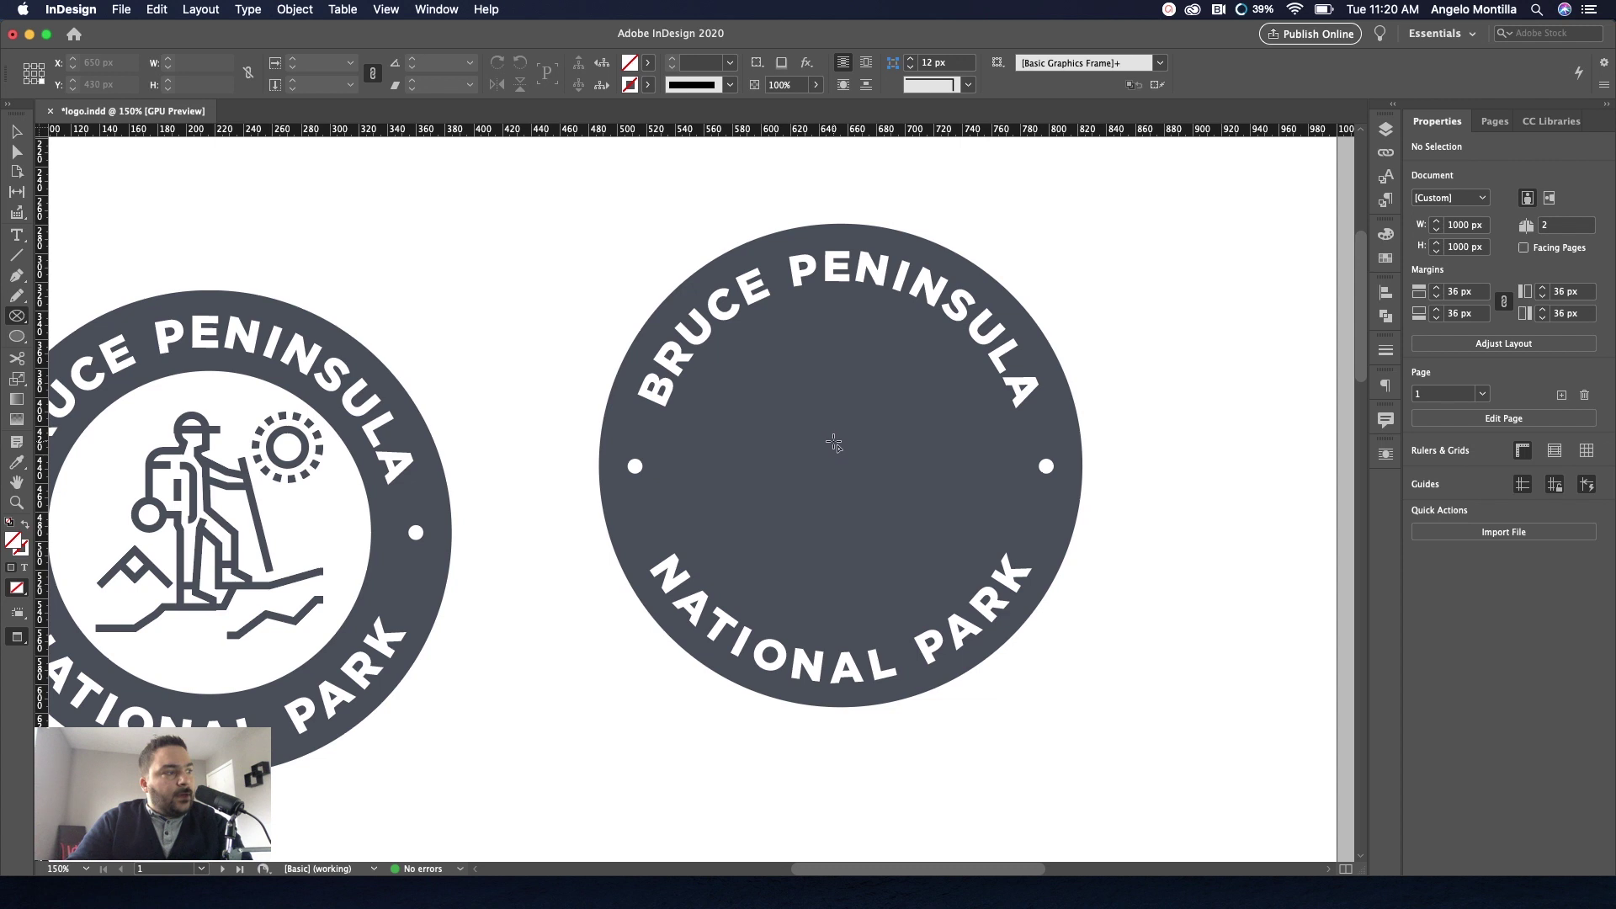
{"action": "left_click_drag", "start_coordinate": [832, 434], "coordinate": [970, 574]}
{"action": "left_click", "coordinate": [1419, 354]}
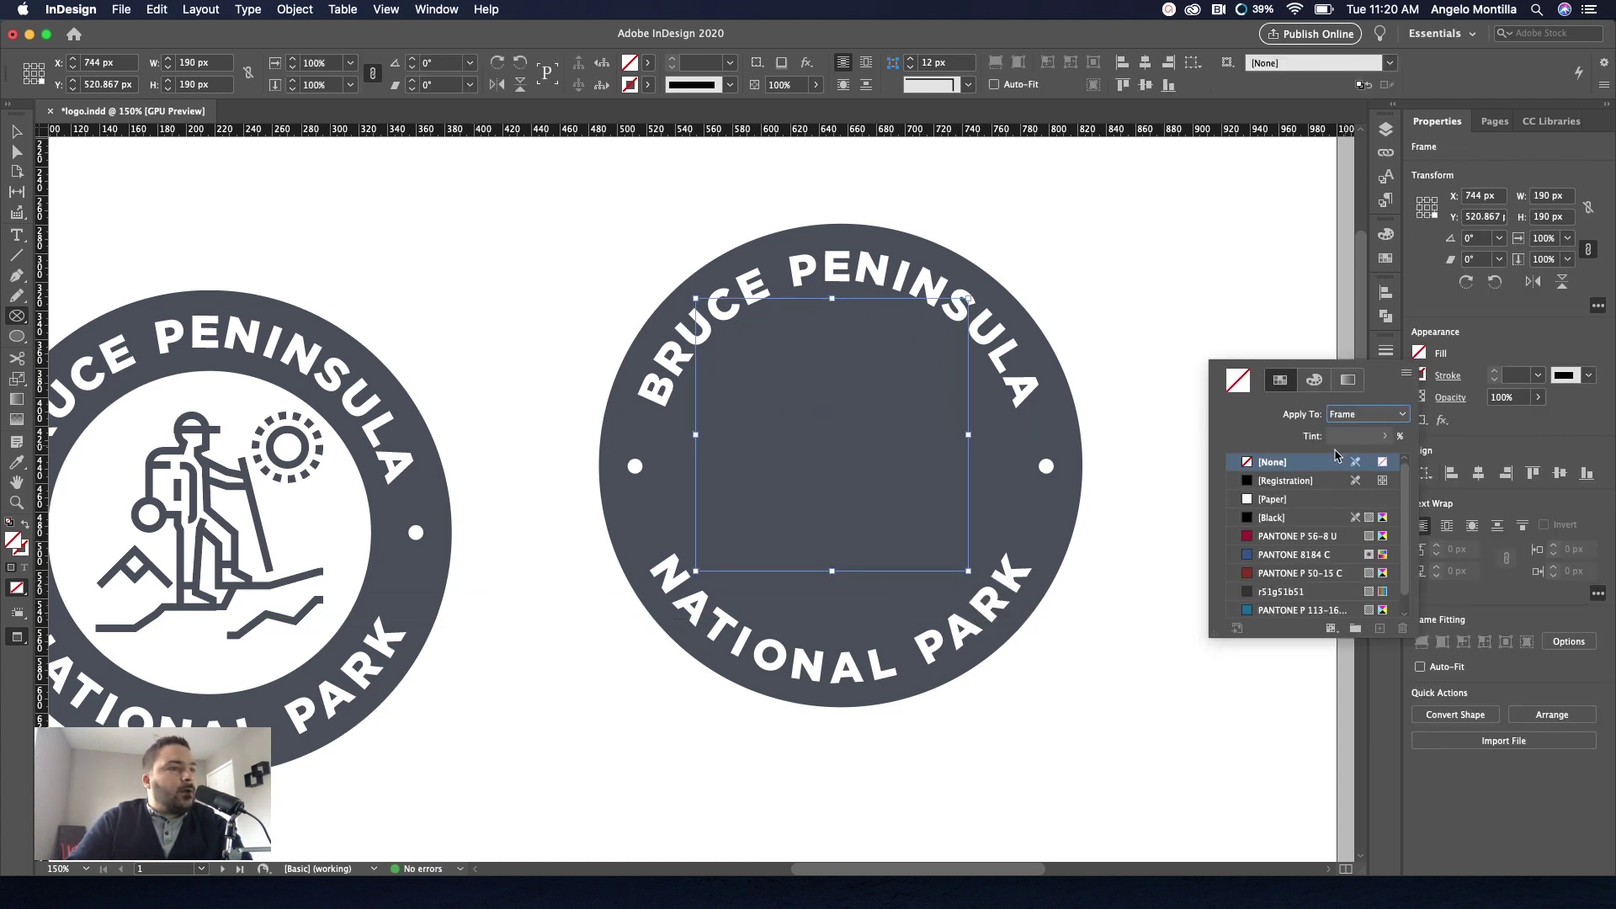
{"action": "left_click", "coordinate": [1283, 501]}
{"action": "key", "text": "Escape"}
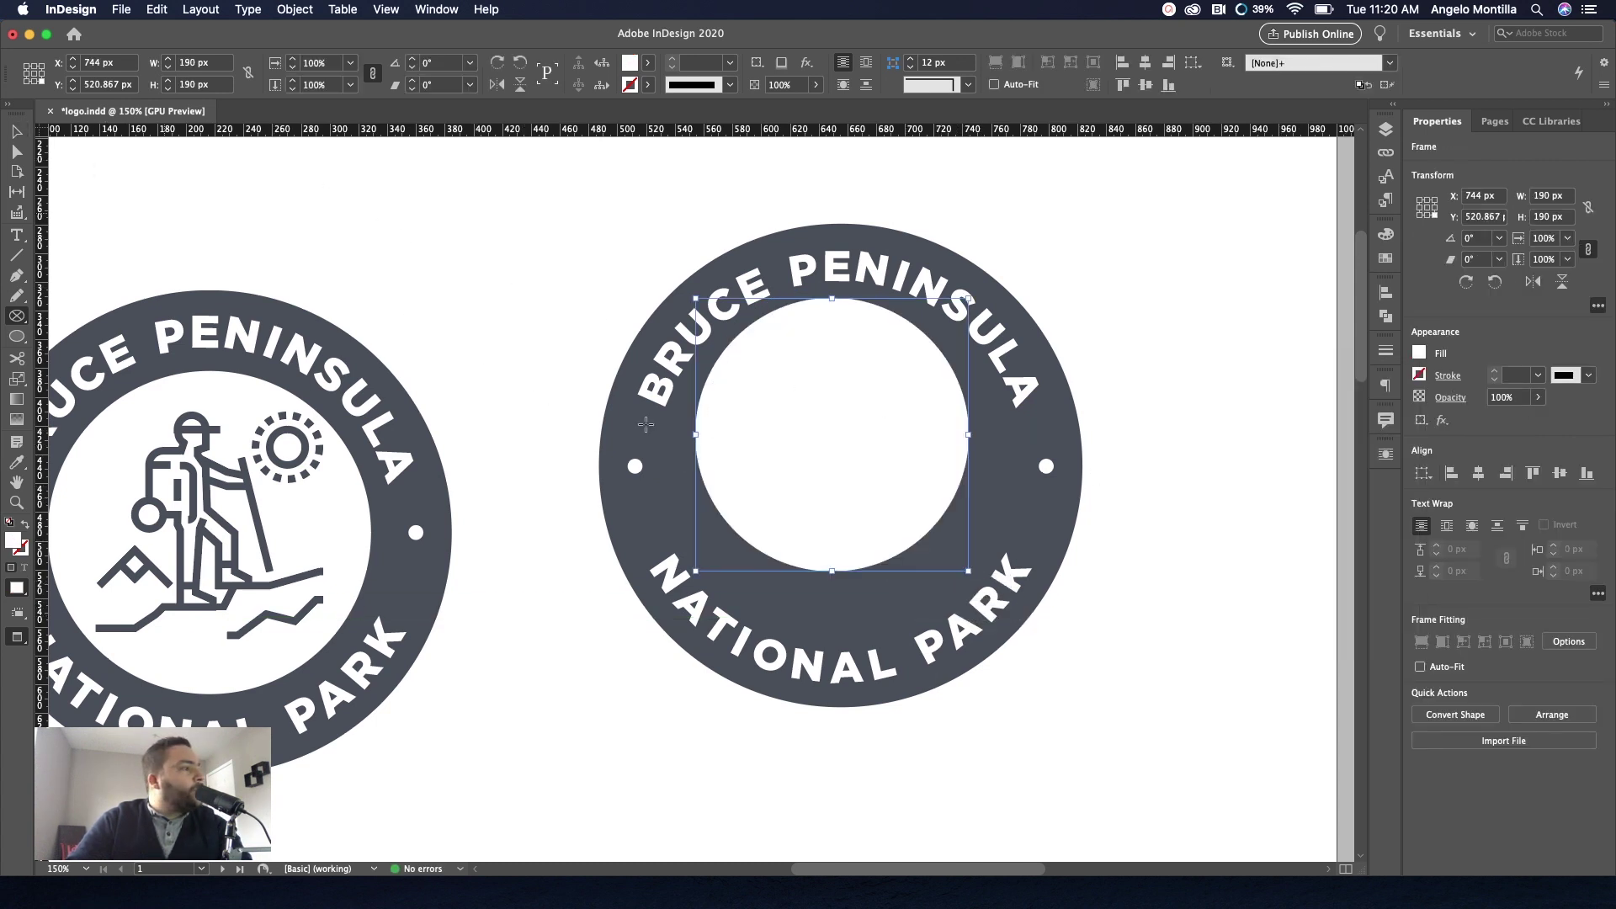
{"action": "left_click_drag", "start_coordinate": [874, 489], "coordinate": [886, 523]}
{"action": "key", "text": "cmd+z"}
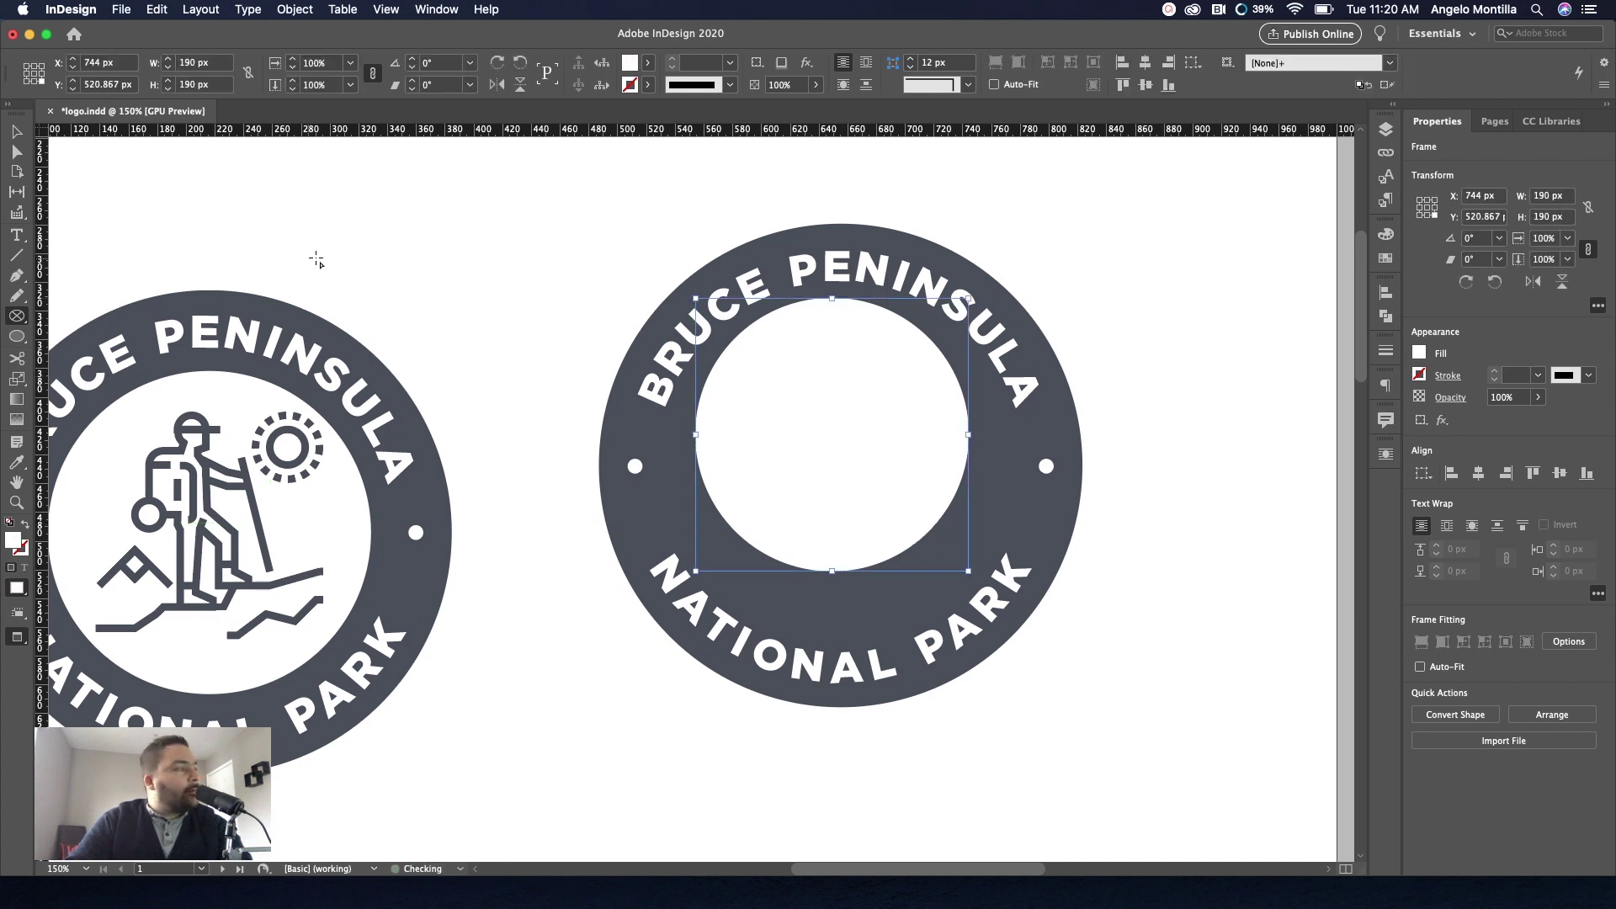
Move and enlarge the white circle to about 215 px, centred inside the badge.
{"action": "left_click", "coordinate": [16, 131]}
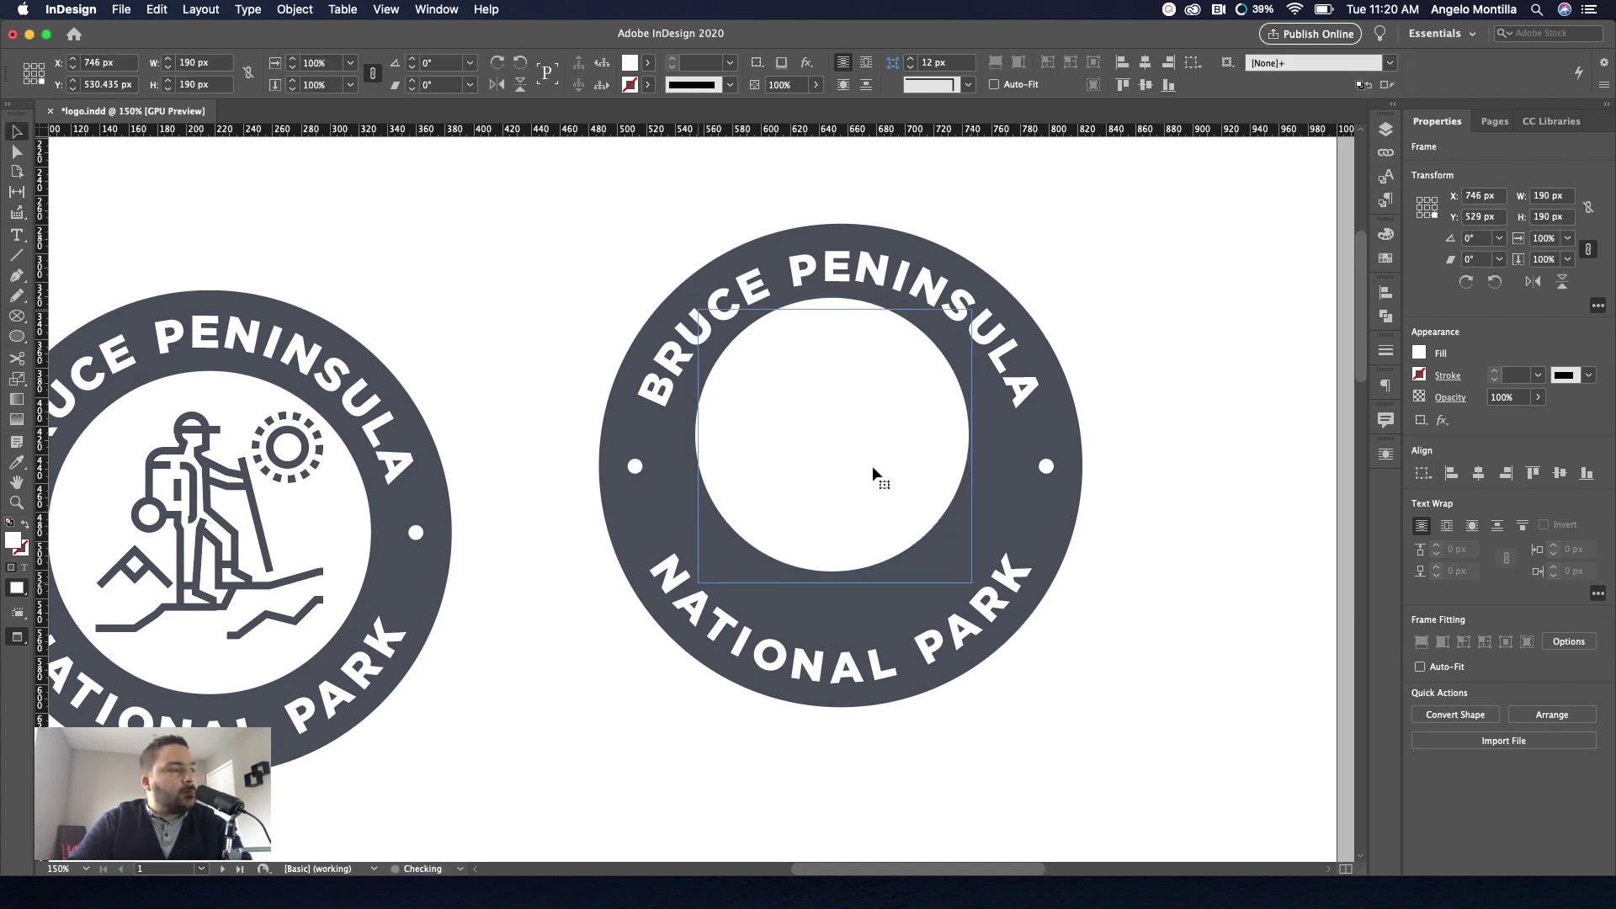
{"action": "left_click_drag", "start_coordinate": [874, 458], "coordinate": [884, 482]}
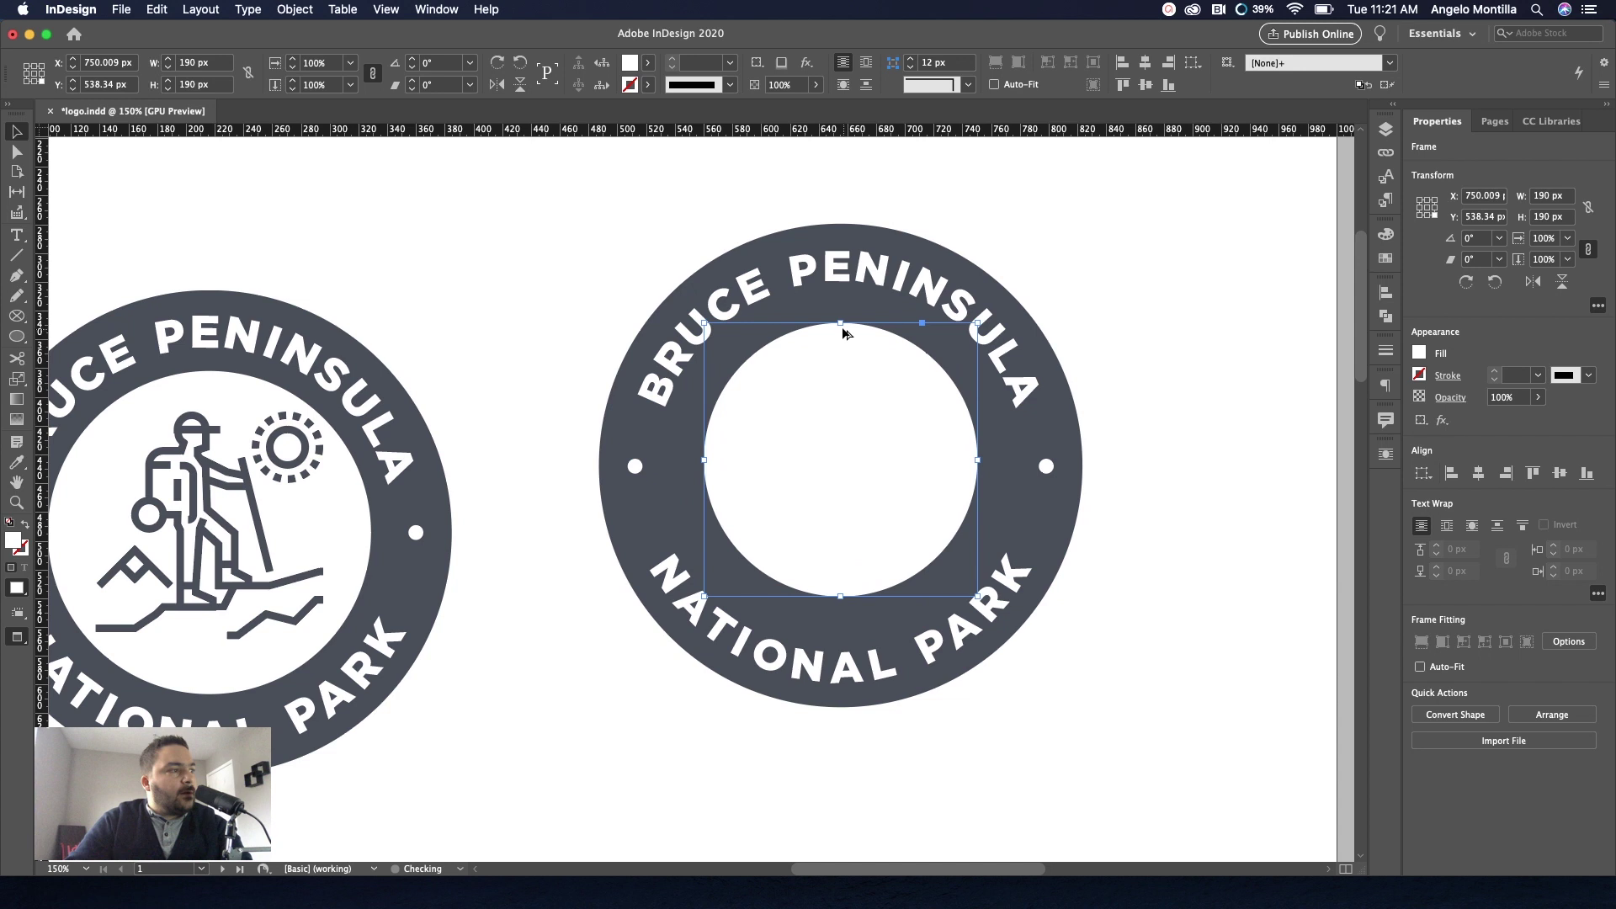
{"action": "left_click_drag", "start_coordinate": [838, 323], "coordinate": [840, 304]}
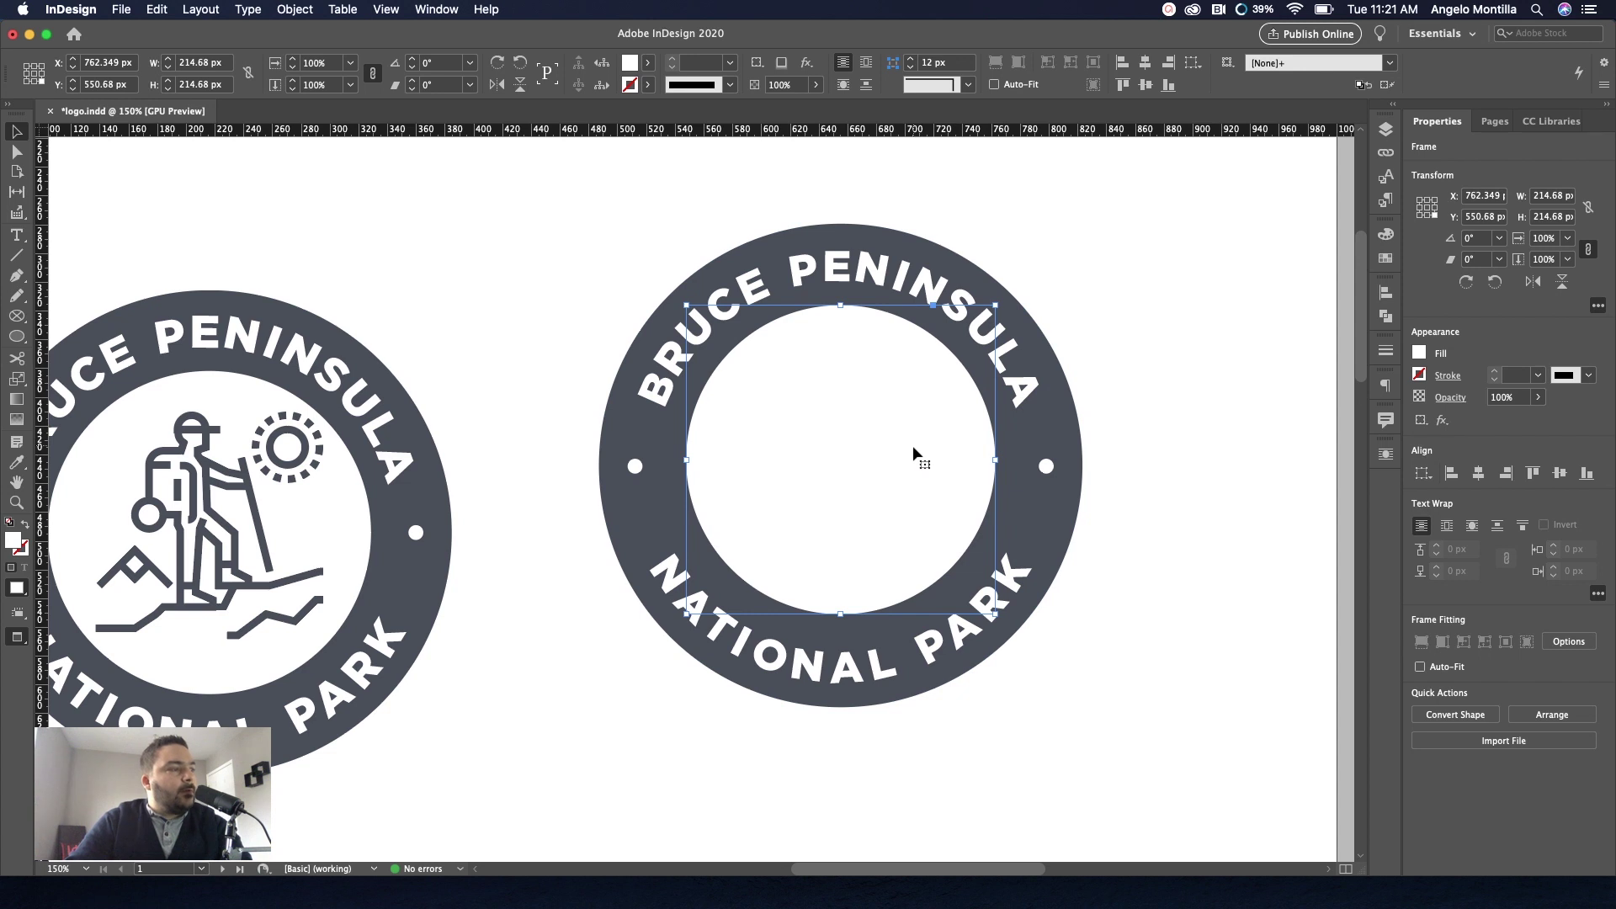
{"action": "left_click_drag", "start_coordinate": [917, 454], "coordinate": [917, 460]}
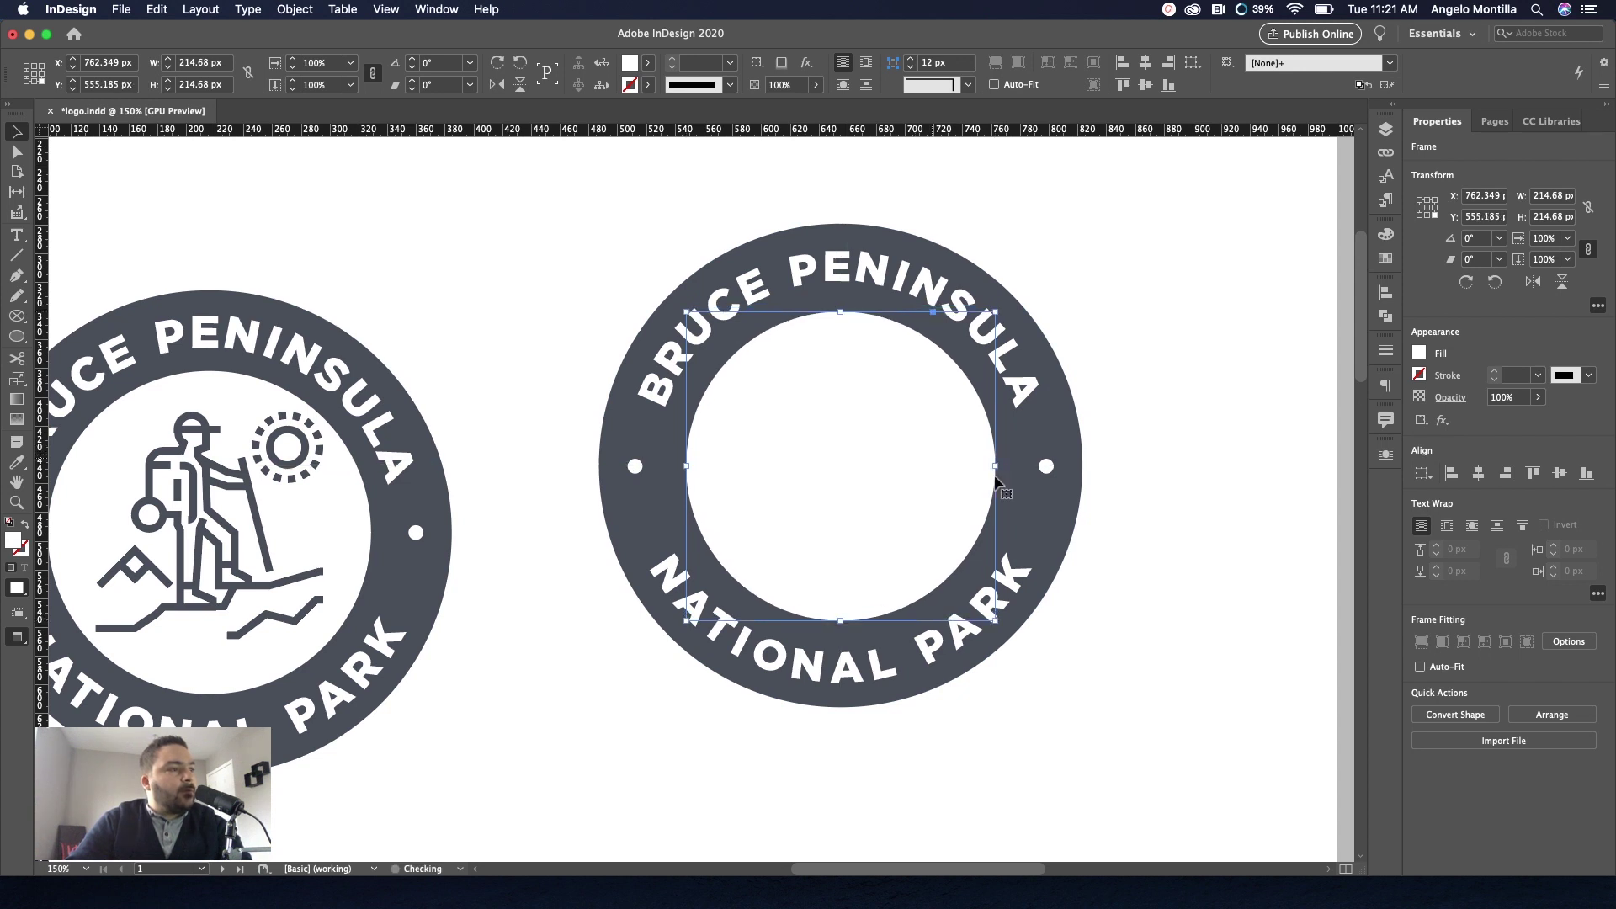
{"action": "left_click", "coordinate": [1179, 481]}
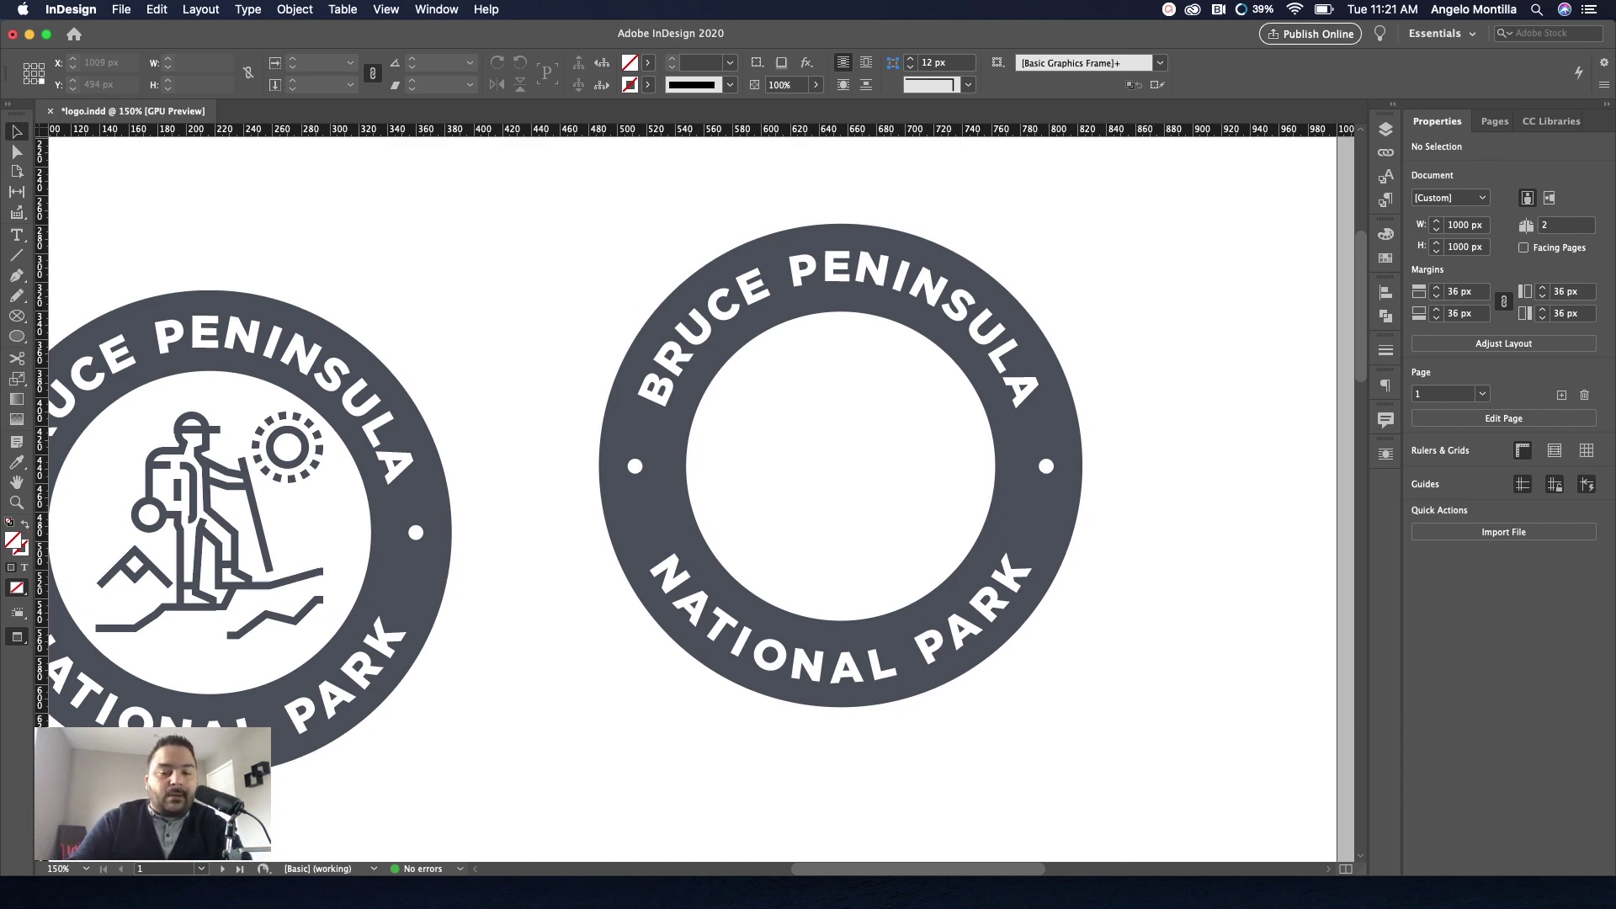
{"action": "key", "text": "super+Tab"}
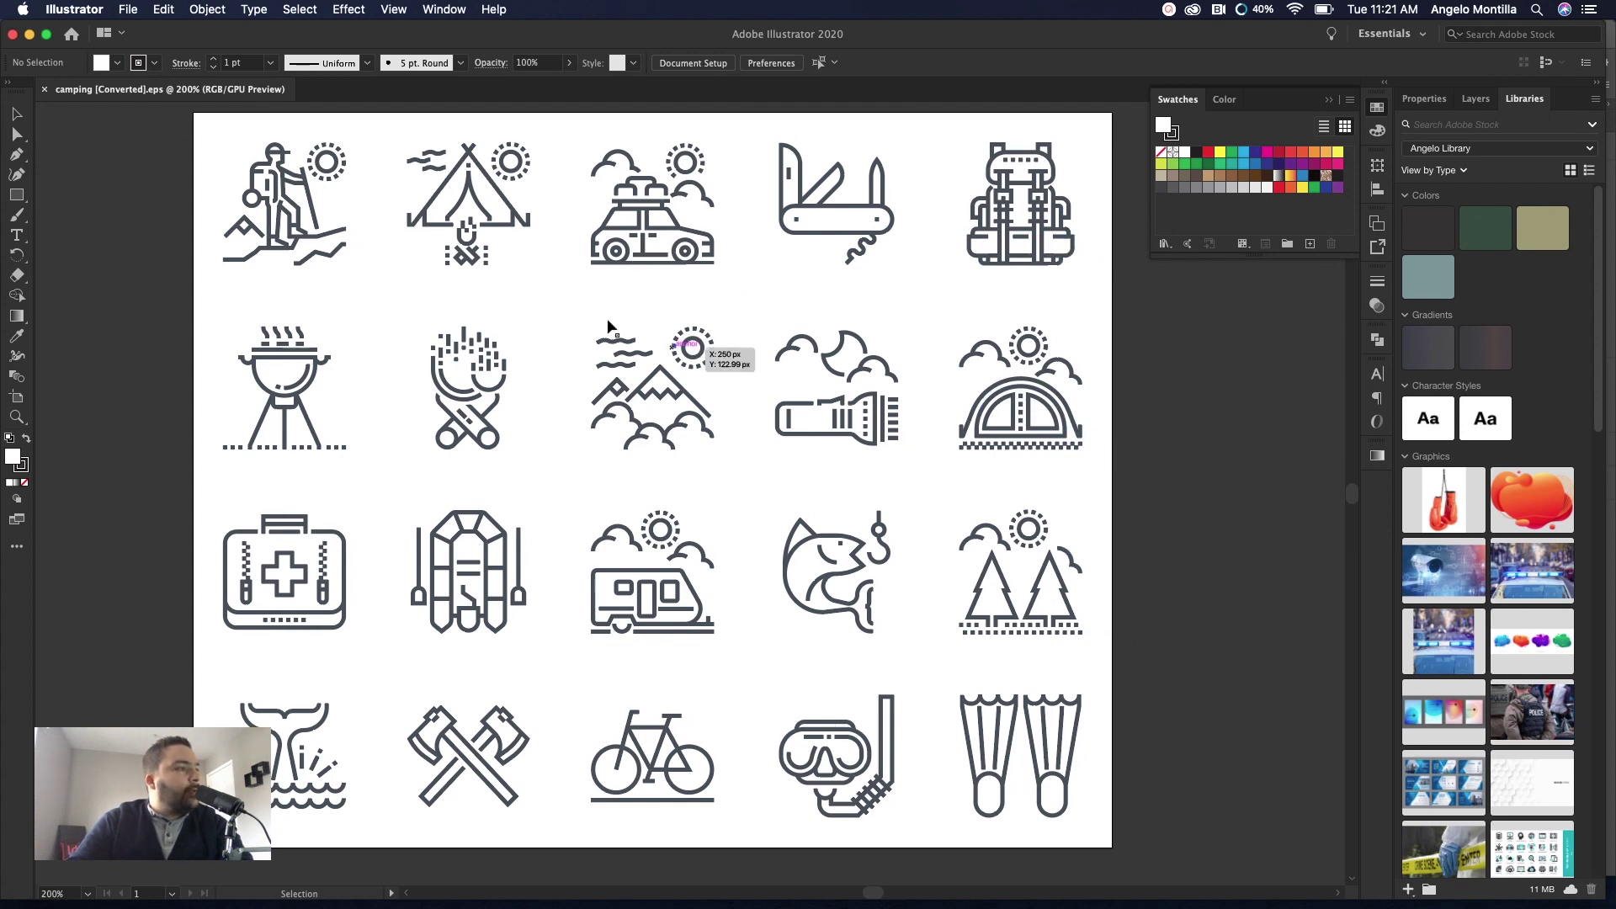
Copy the hiker-and-sun icon group in Illustrator, then minimize Illustrator to return to InDesign.
{"action": "left_click", "coordinate": [305, 192]}
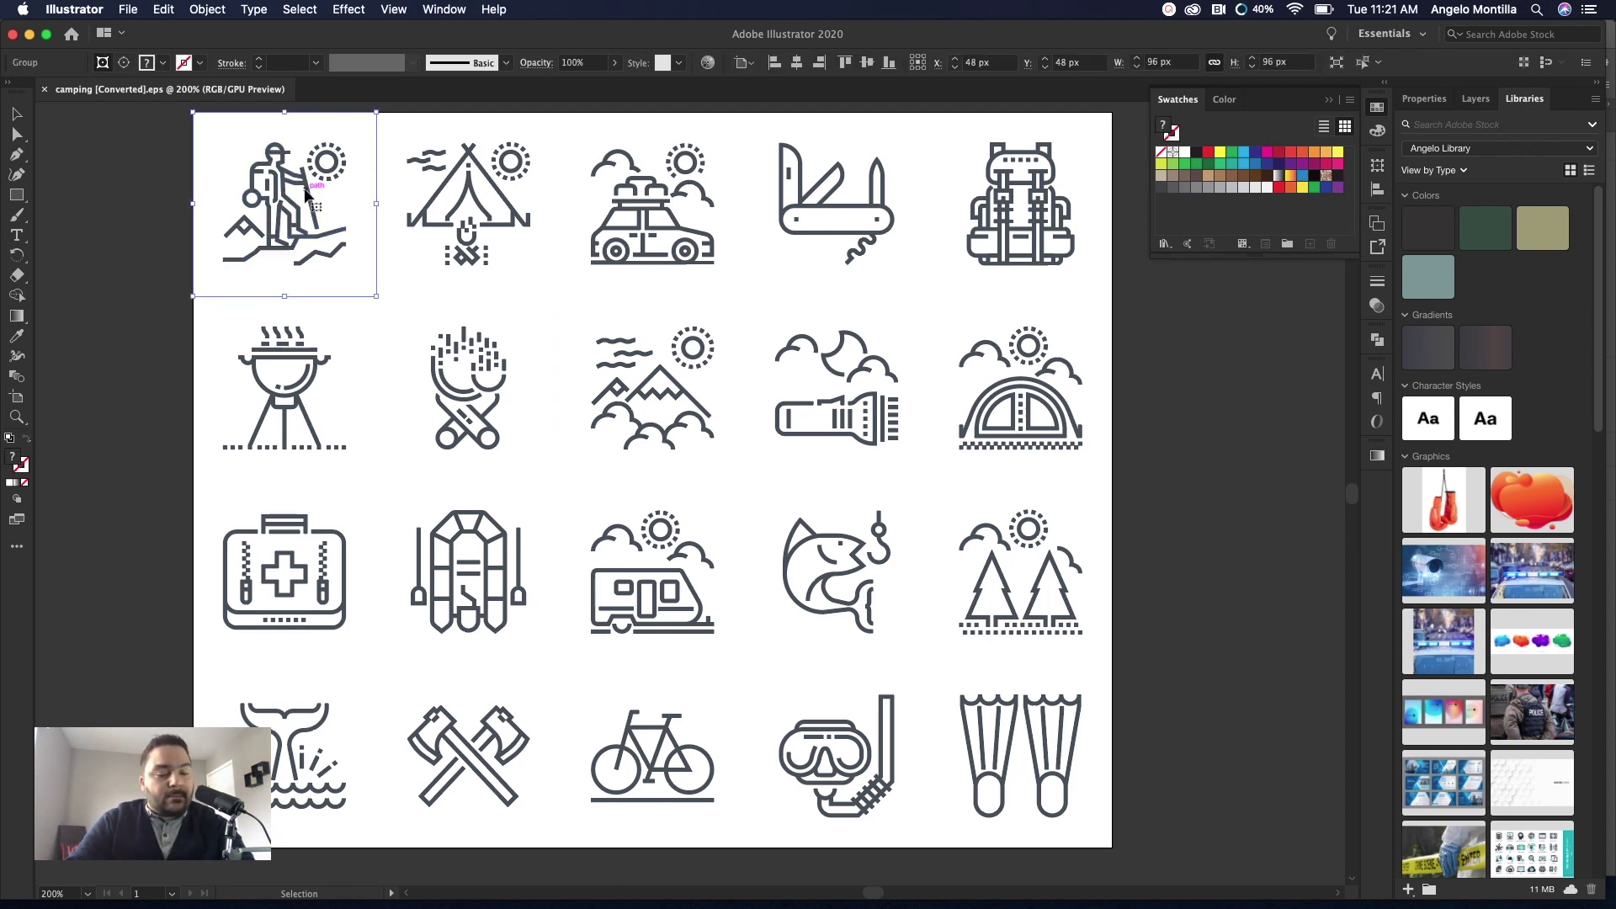
{"action": "left_click", "coordinate": [31, 36]}
{"action": "left_click", "coordinate": [31, 36]}
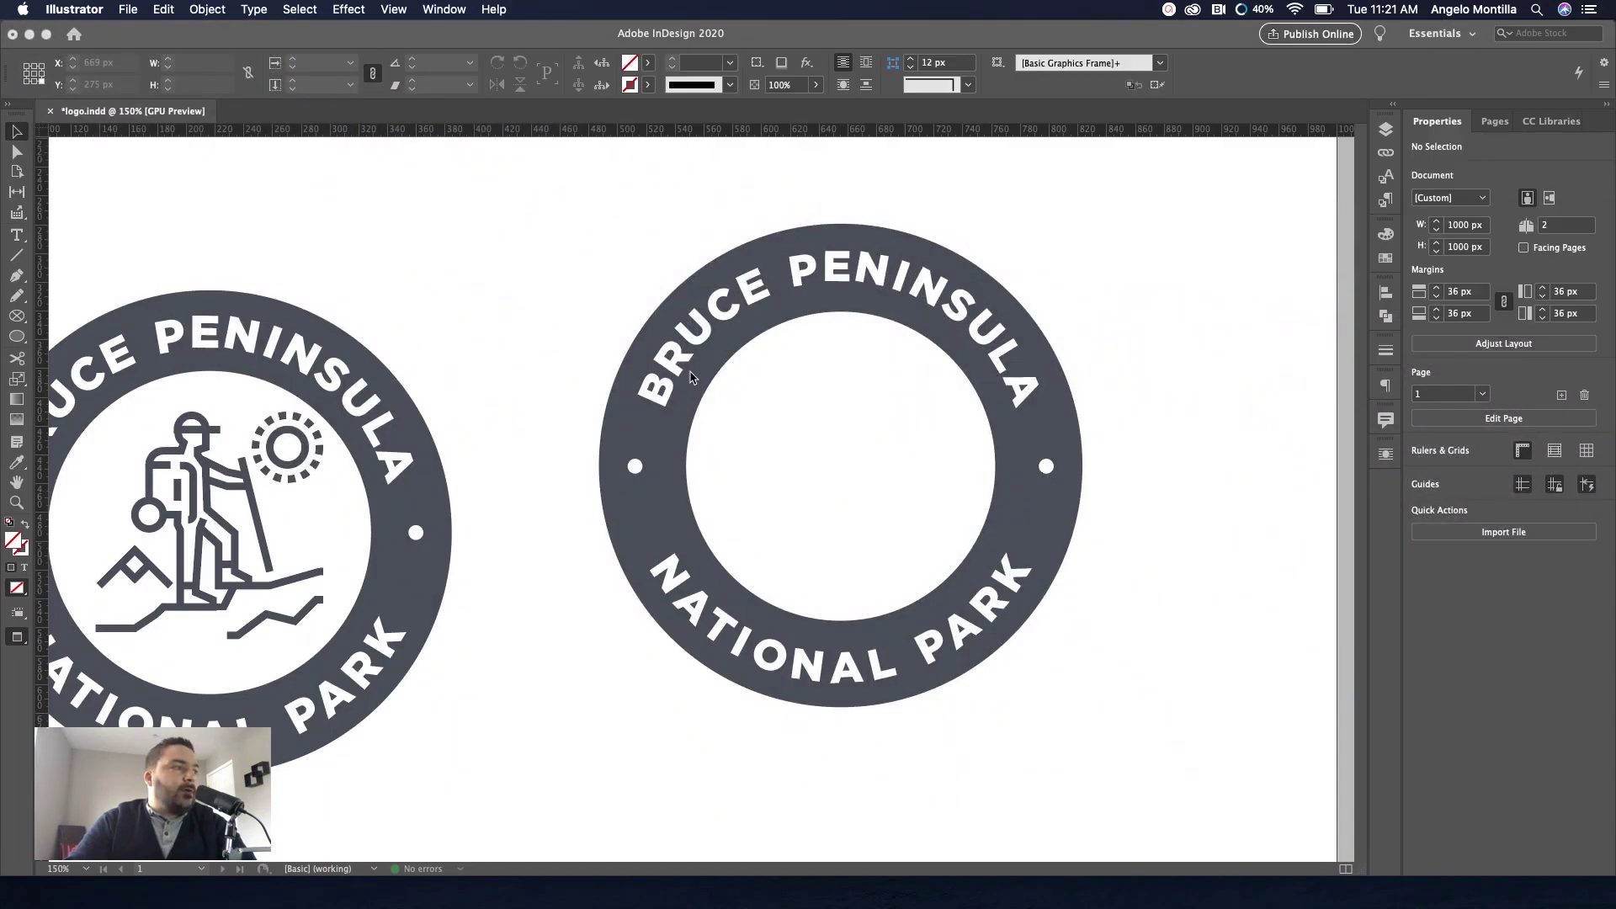
Paste the hiker icon into logo.indd, enlarge it, and move it into the inner circle.
{"action": "left_click", "coordinate": [1132, 460]}
{"action": "key", "text": "super+v"}
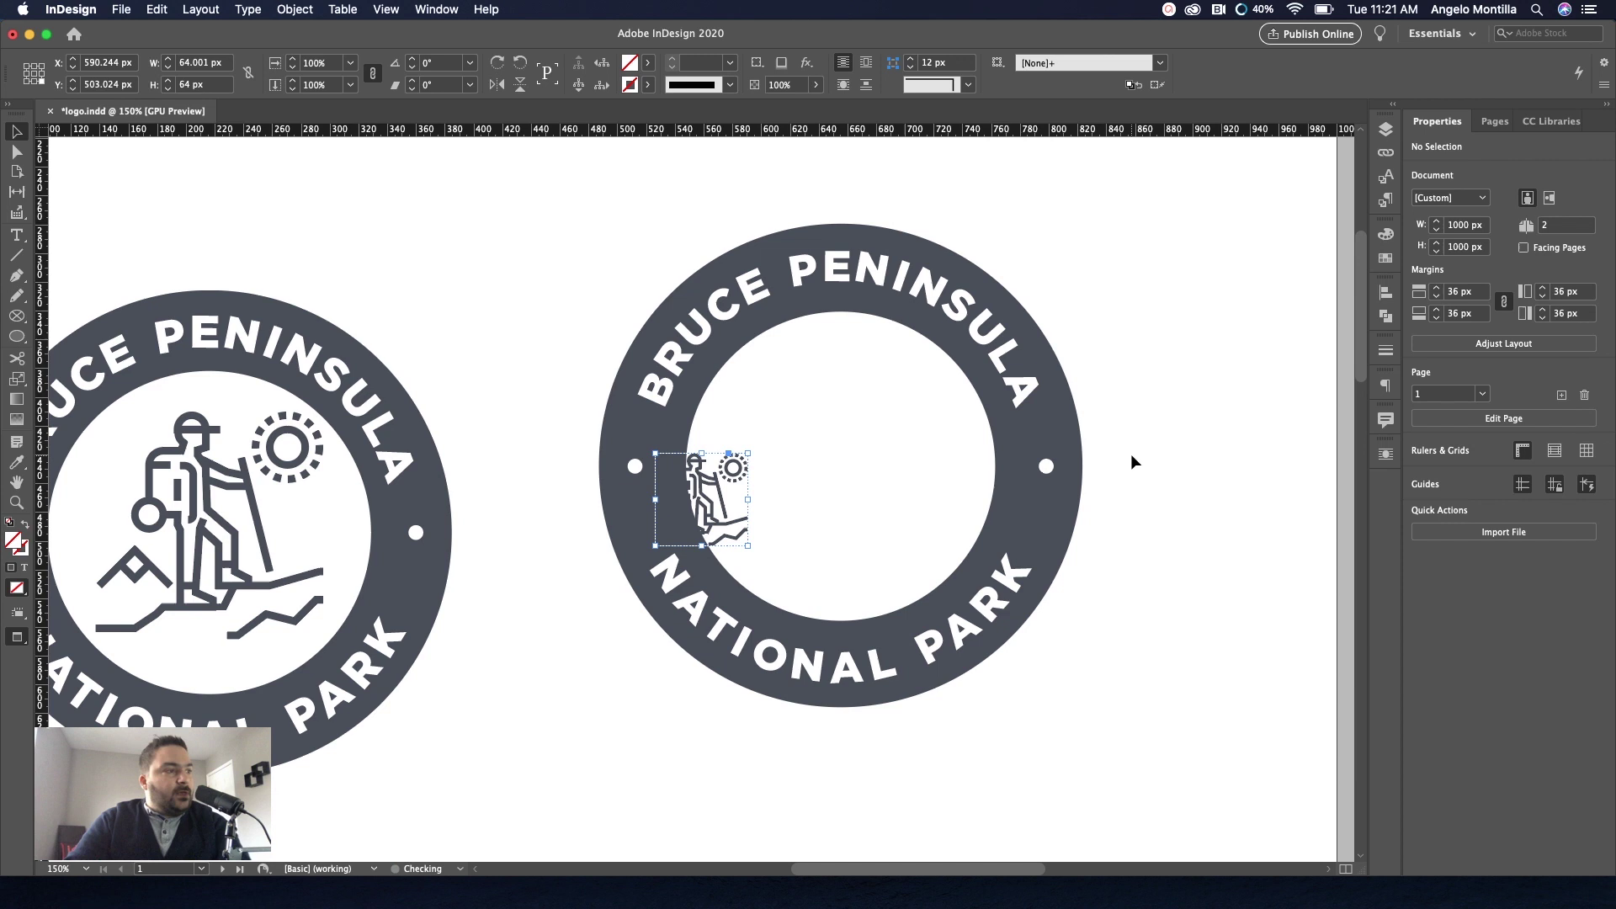
{"action": "left_click_drag", "start_coordinate": [714, 495], "coordinate": [1186, 442]}
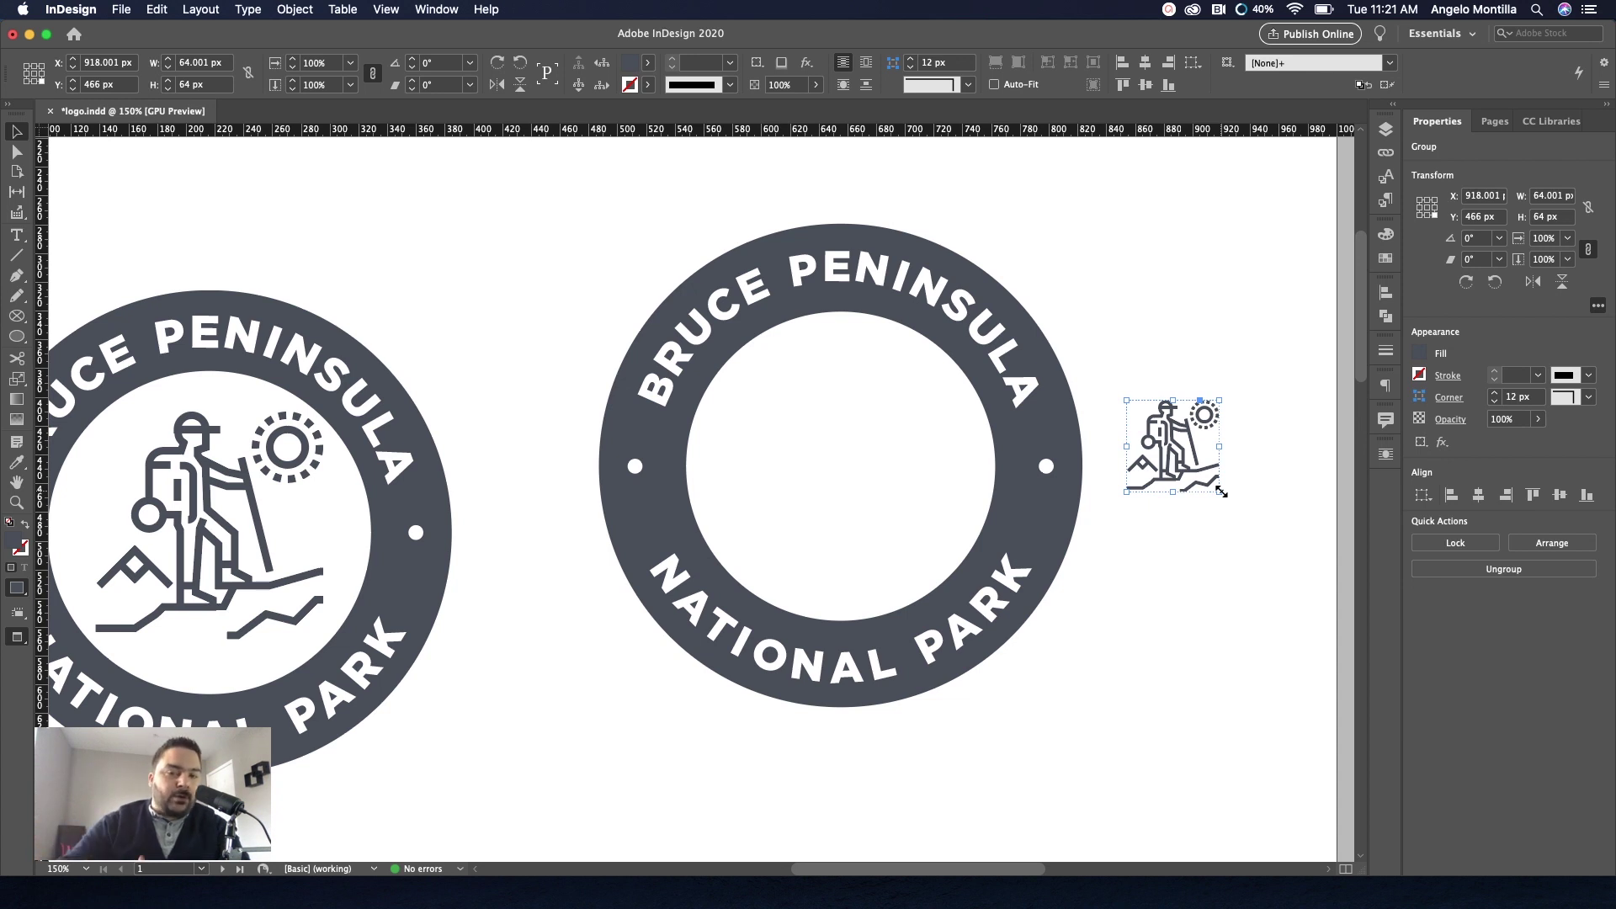
{"action": "left_click_drag", "start_coordinate": [1221, 490], "coordinate": [1249, 523]}
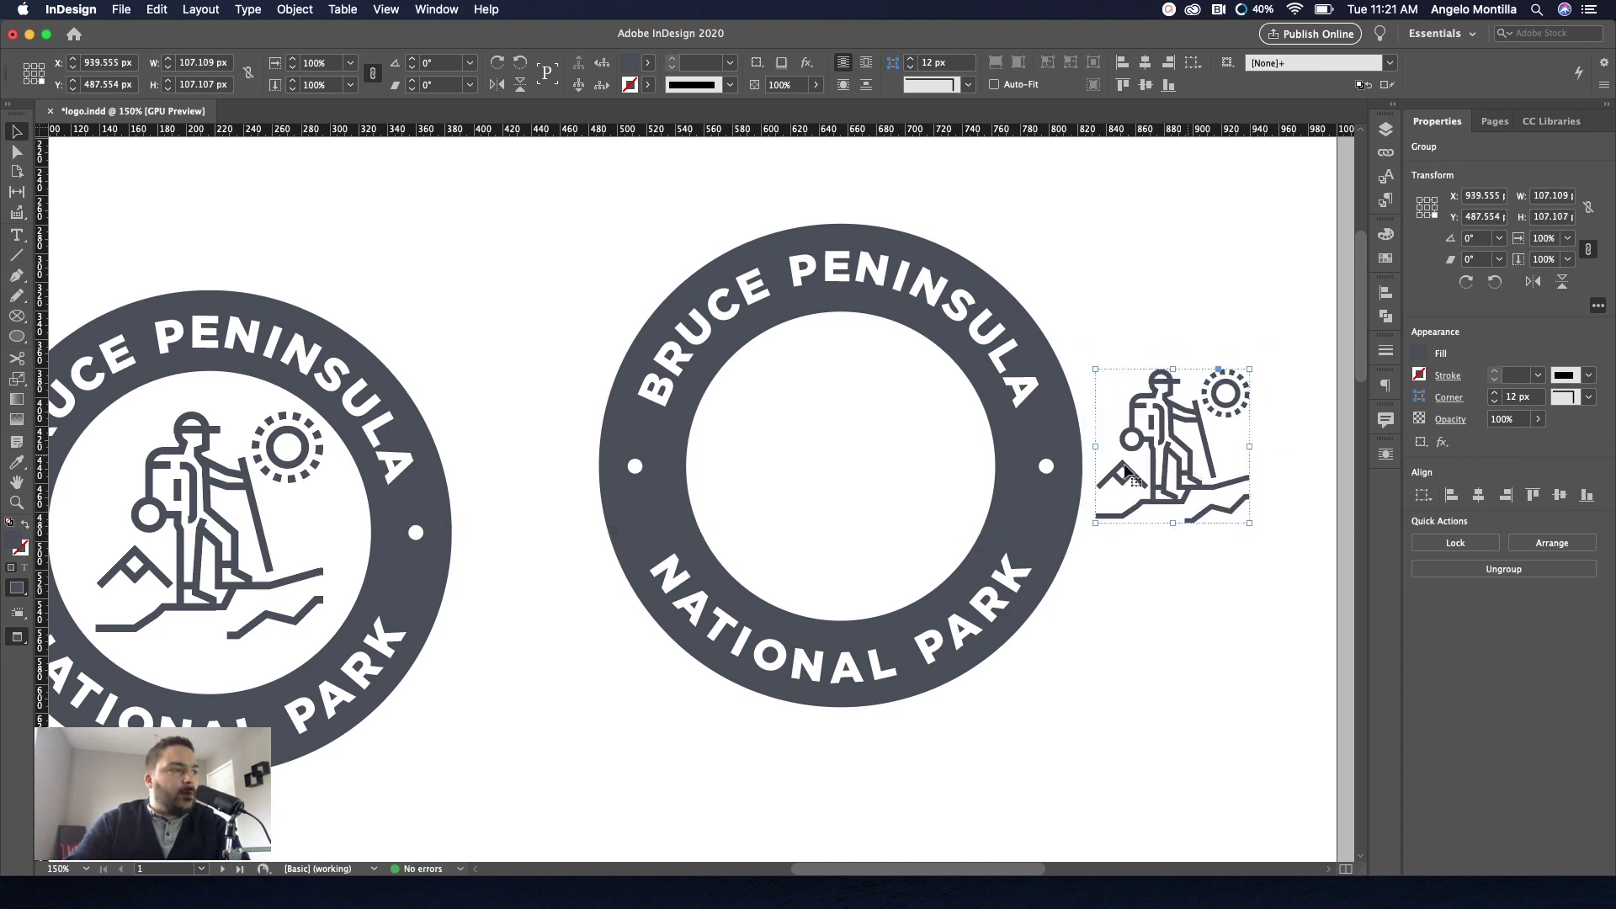
{"action": "left_click_drag", "start_coordinate": [1188, 463], "coordinate": [868, 475]}
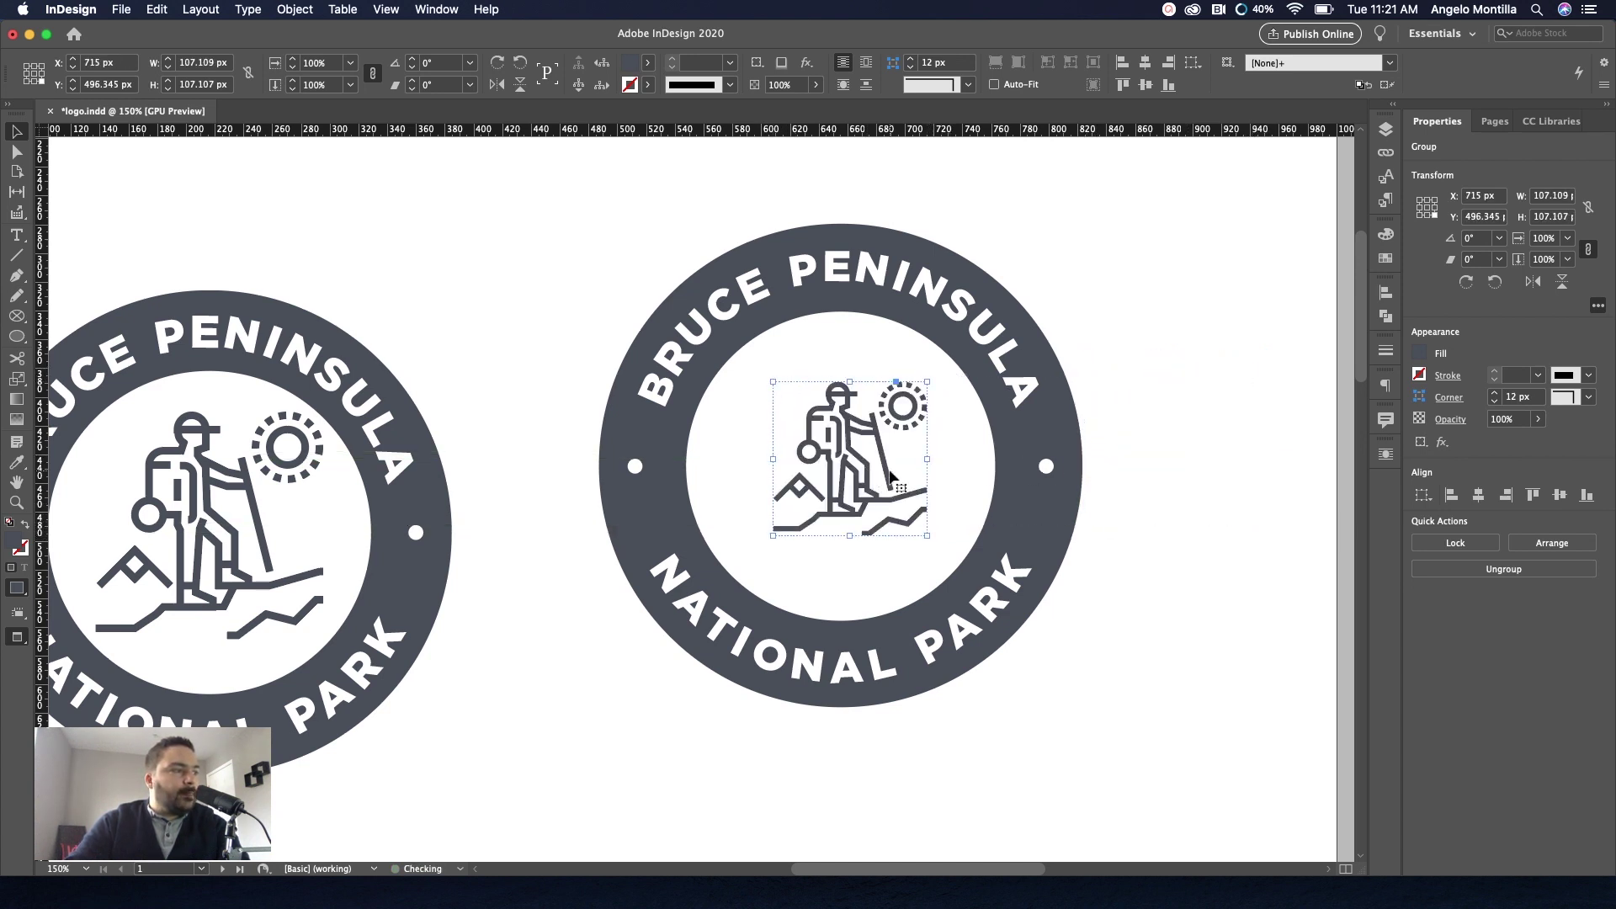
Enlarge the hiker further and centre it horizontally on the inner white circle.
{"action": "key", "text": "super+equal"}
{"action": "key", "text": "super+equal"}
{"action": "left_click_drag", "start_coordinate": [810, 290], "coordinate": [810, 242]}
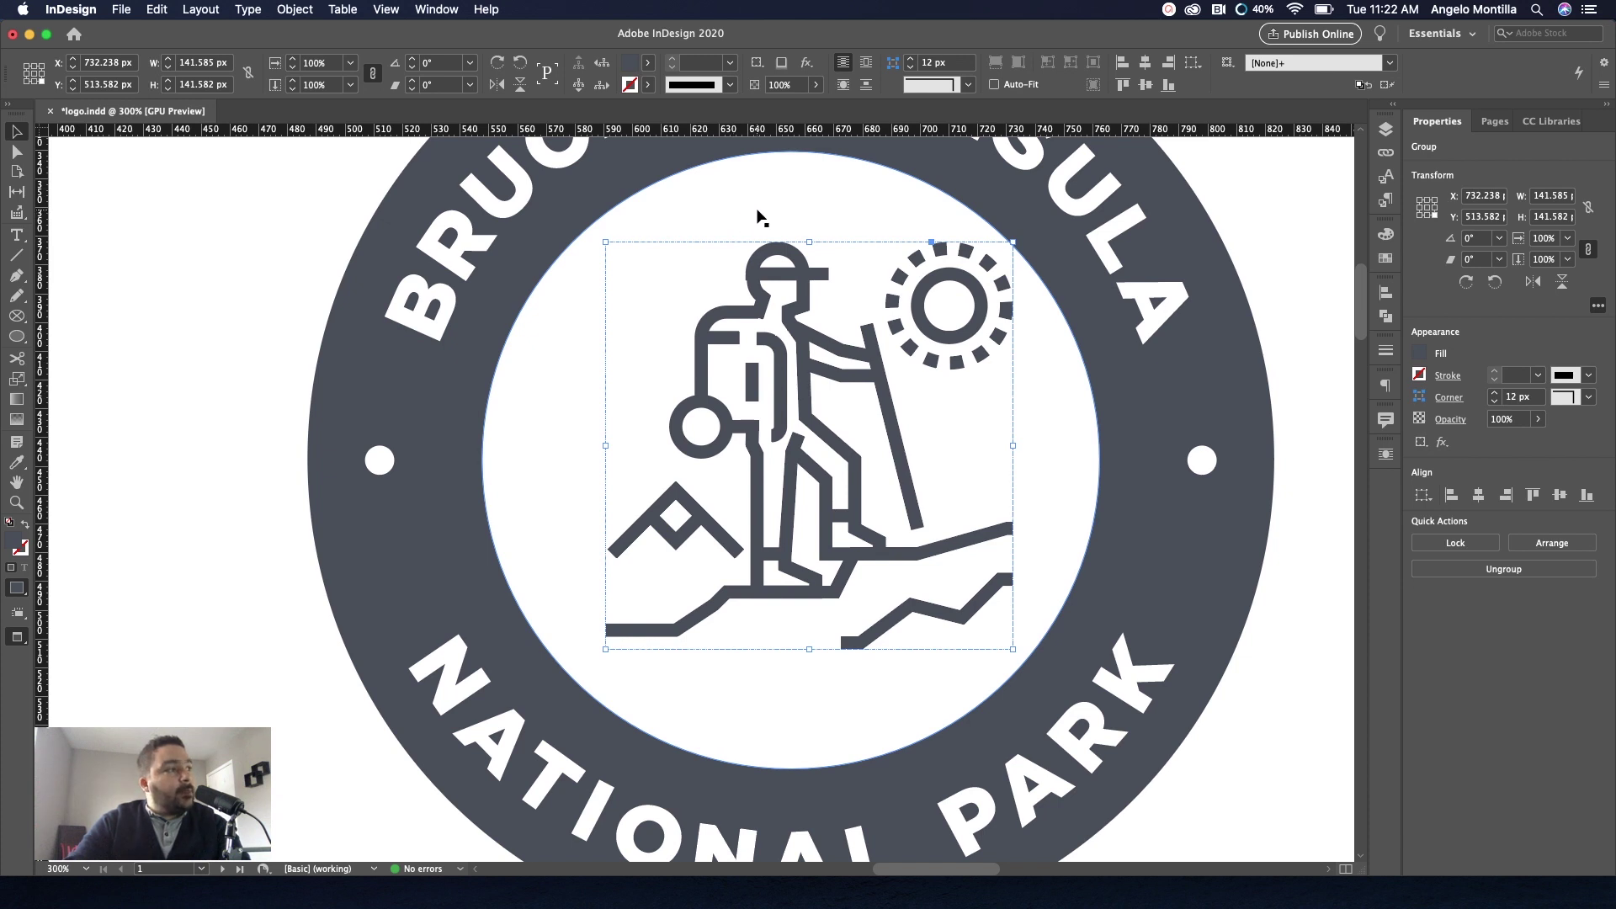
{"action": "left_click", "coordinate": [806, 198], "text": "shift"}
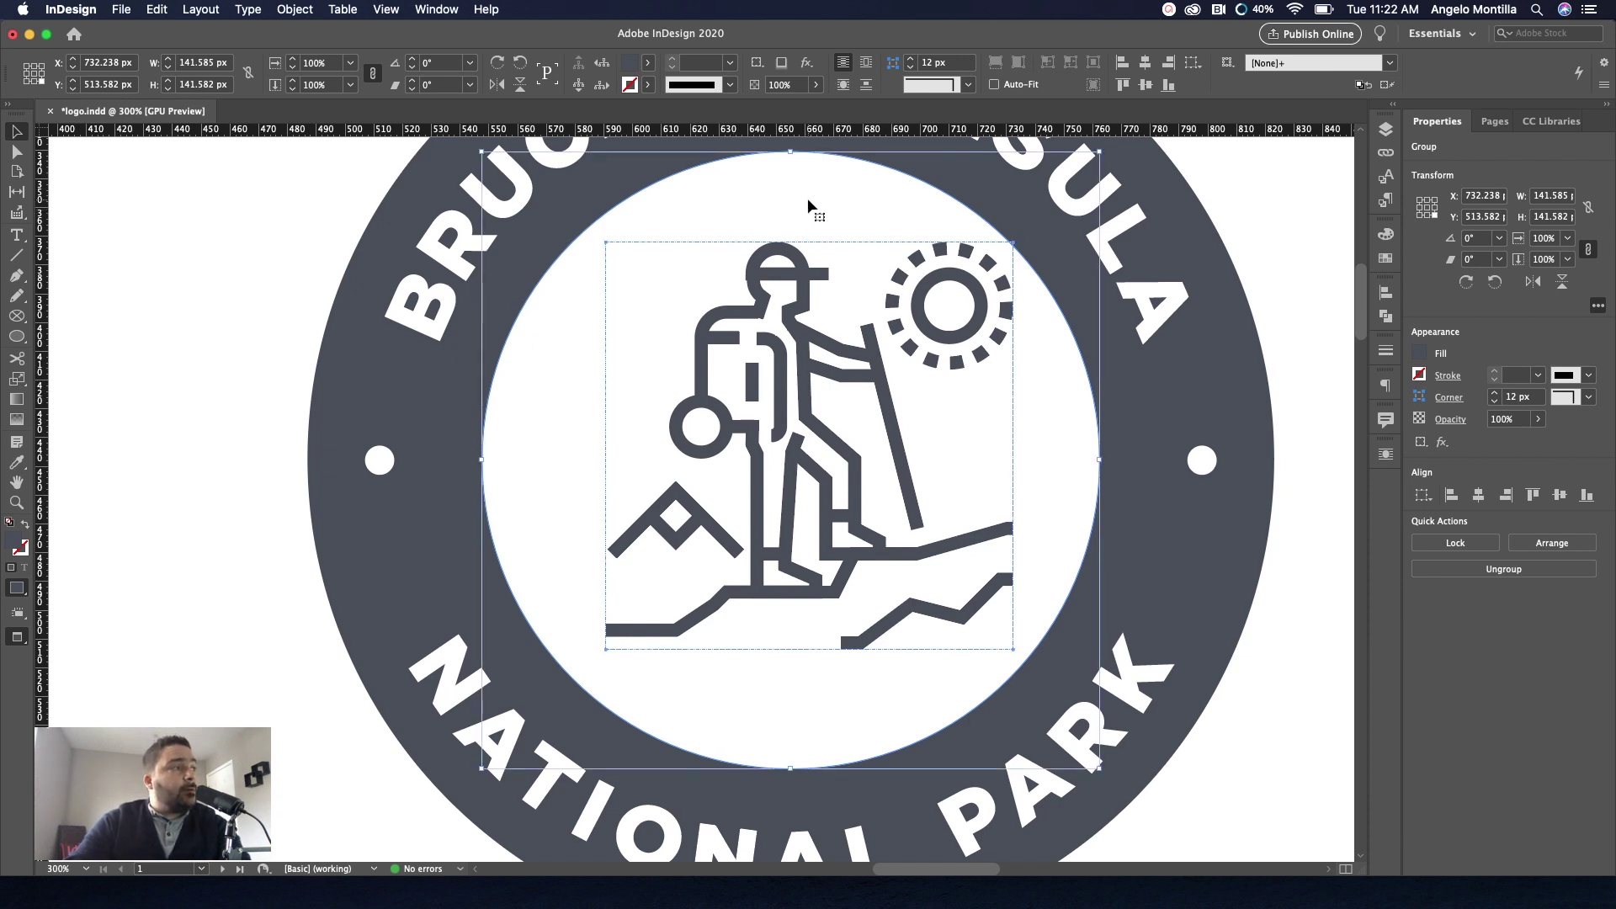
{"action": "left_click", "coordinate": [1144, 65]}
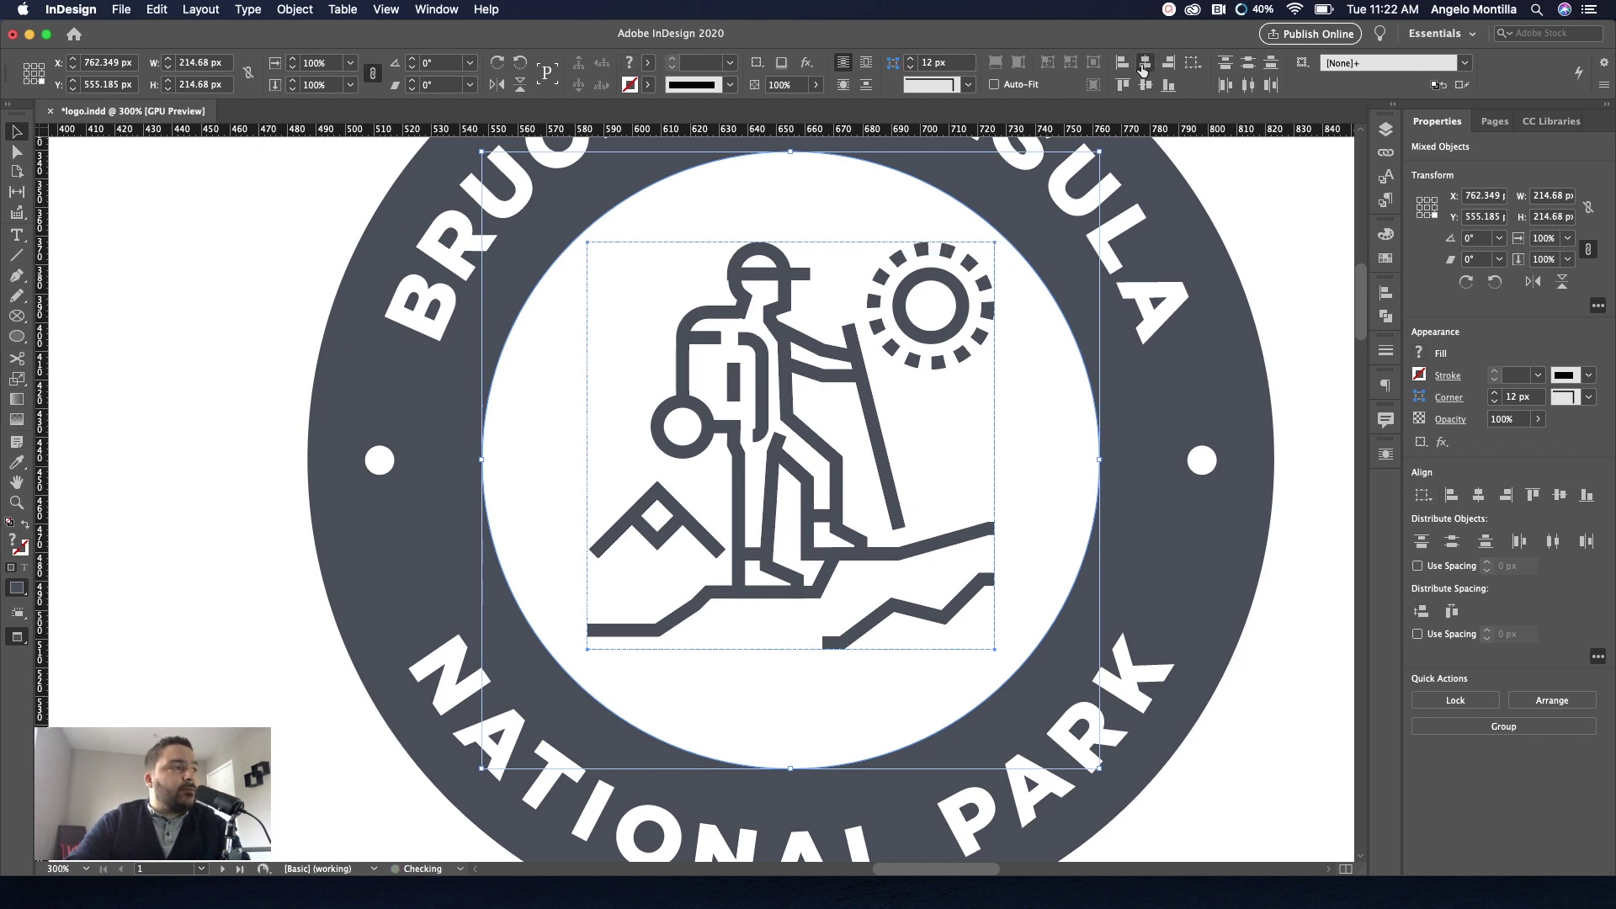
{"action": "left_click", "coordinate": [1339, 336]}
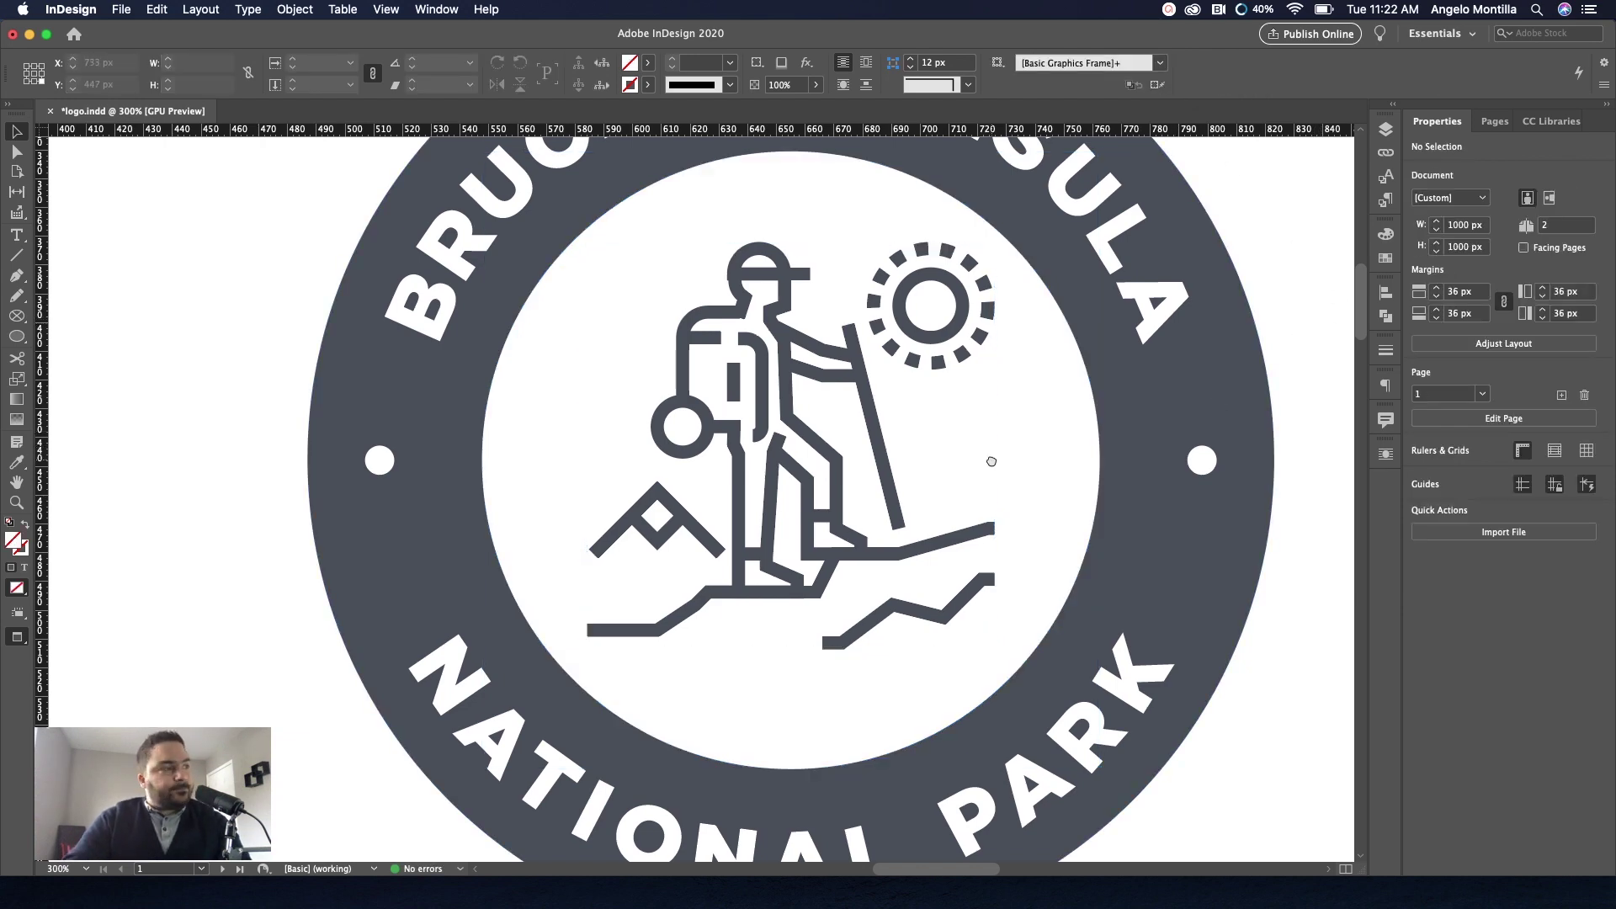
{"action": "left_click_drag", "start_coordinate": [991, 460], "coordinate": [1086, 408]}
Select the hiker icon and ungroup it into separate paths with Cmd+Shift+G.
{"action": "scroll", "coordinate": [1086, 407], "scroll_direction": "down", "scroll_amount": 4}
{"action": "scroll", "coordinate": [1088, 421], "scroll_direction": "up", "scroll_amount": 2}
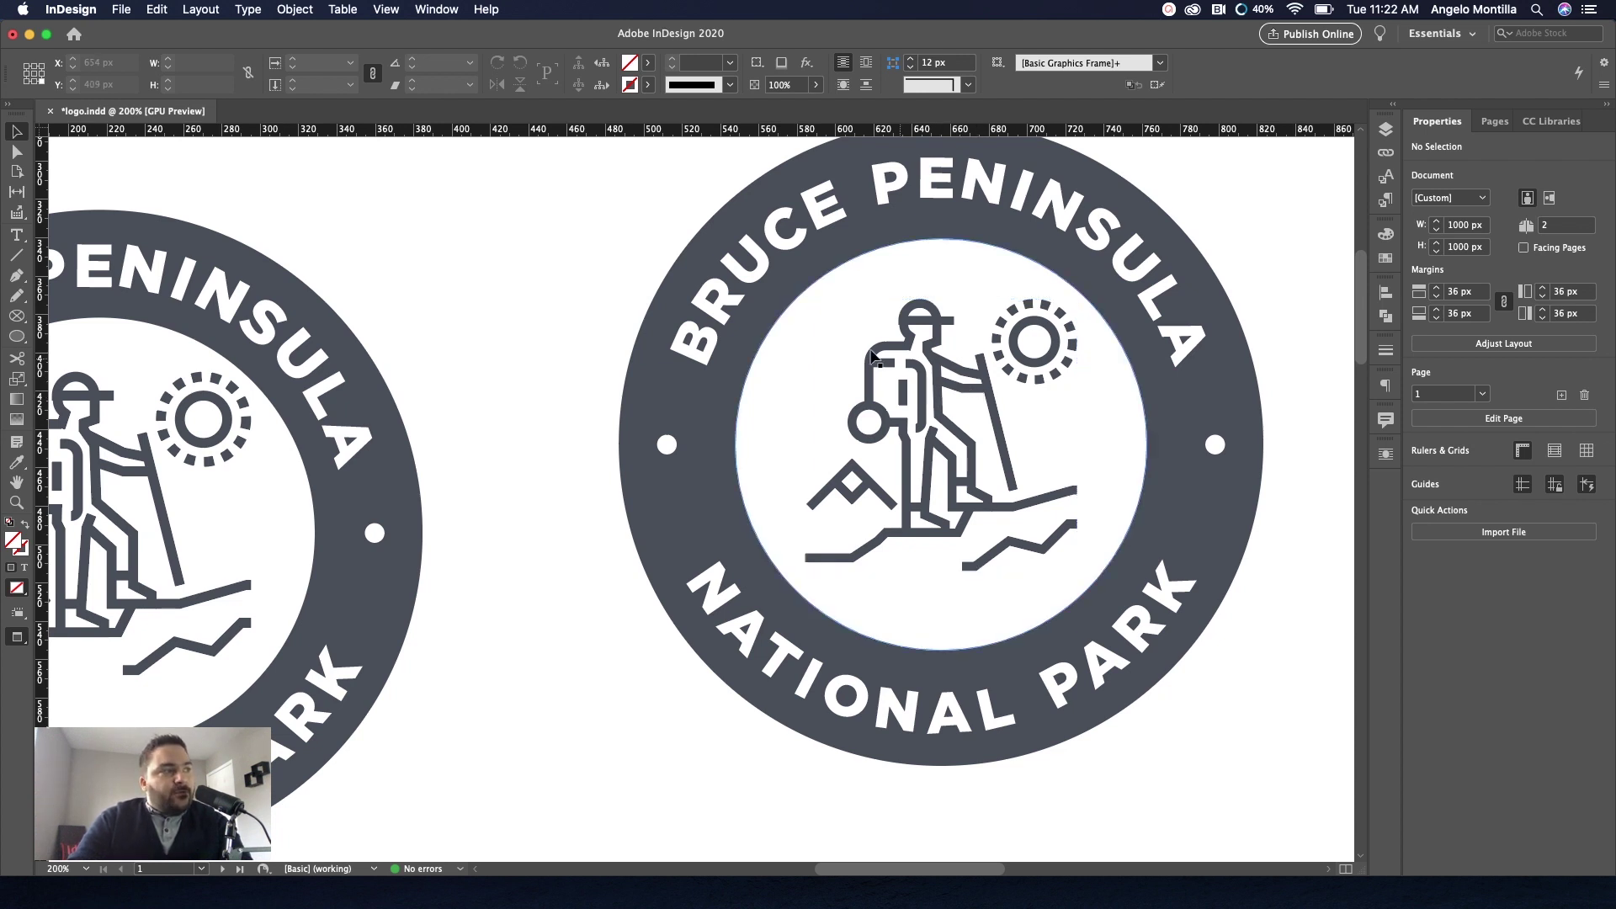
{"action": "left_click", "coordinate": [930, 348]}
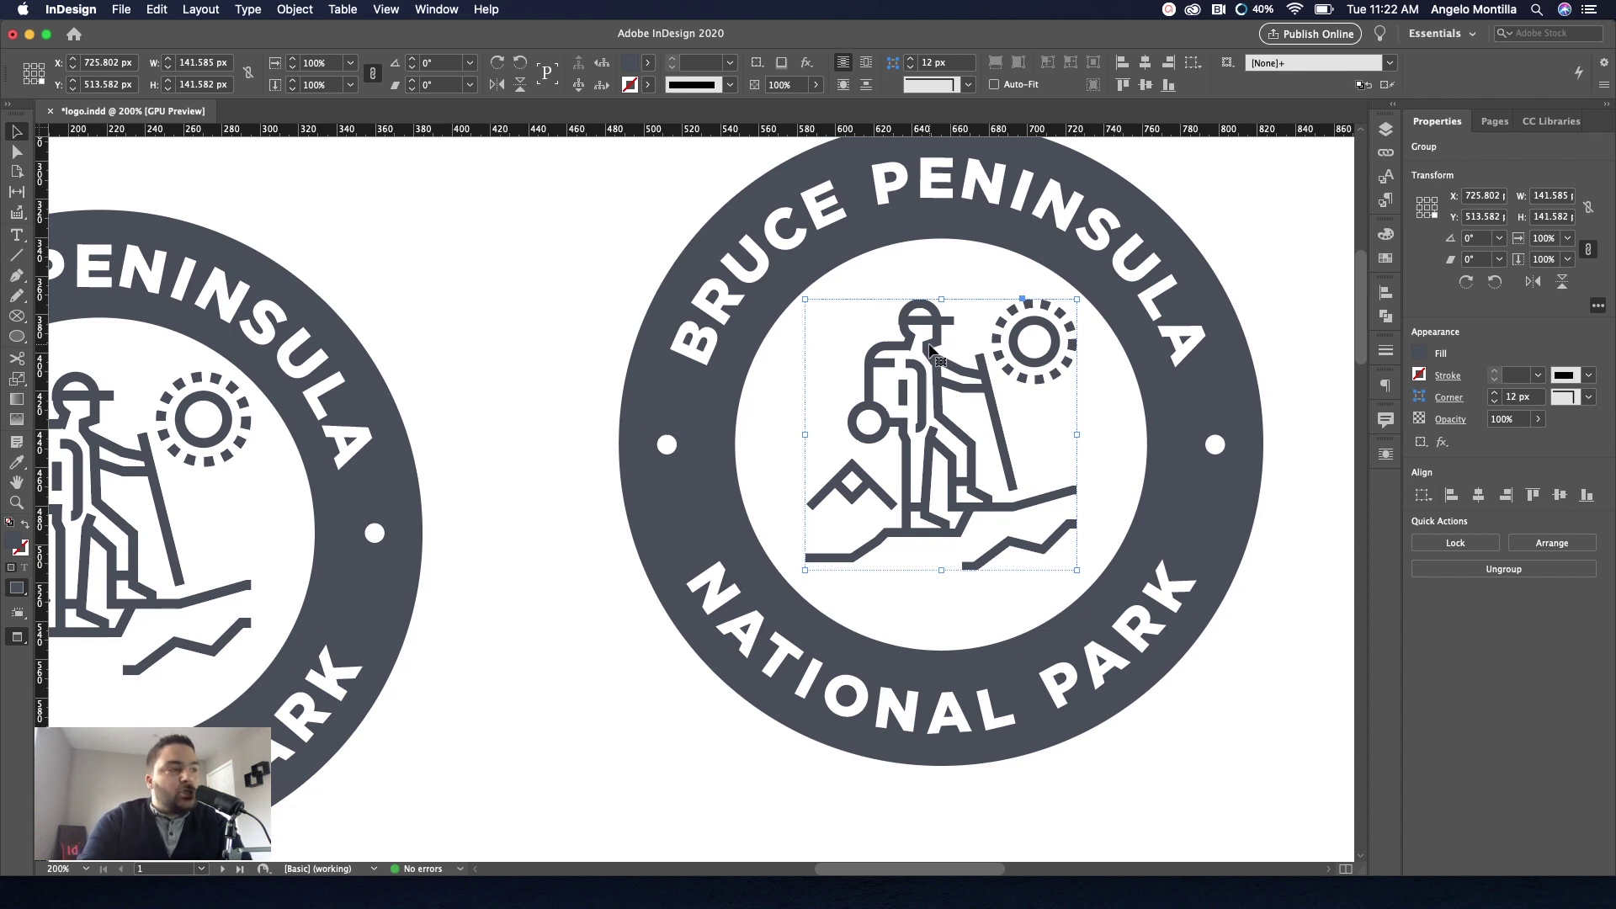
{"action": "key", "text": "super+shift+g"}
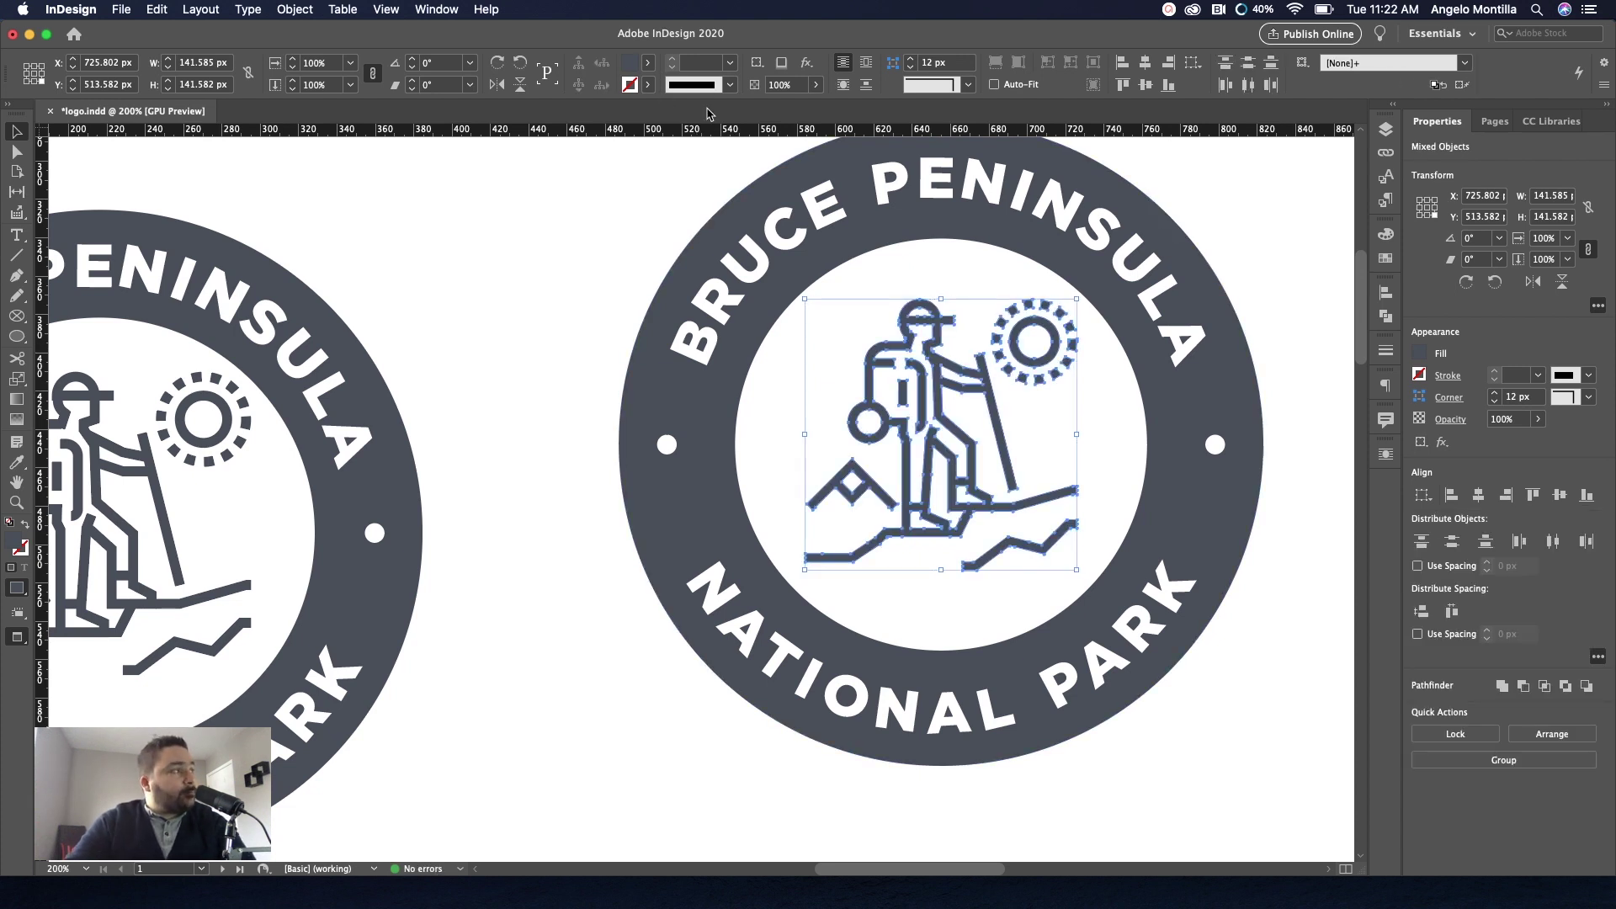
{"action": "left_click", "coordinate": [305, 10]}
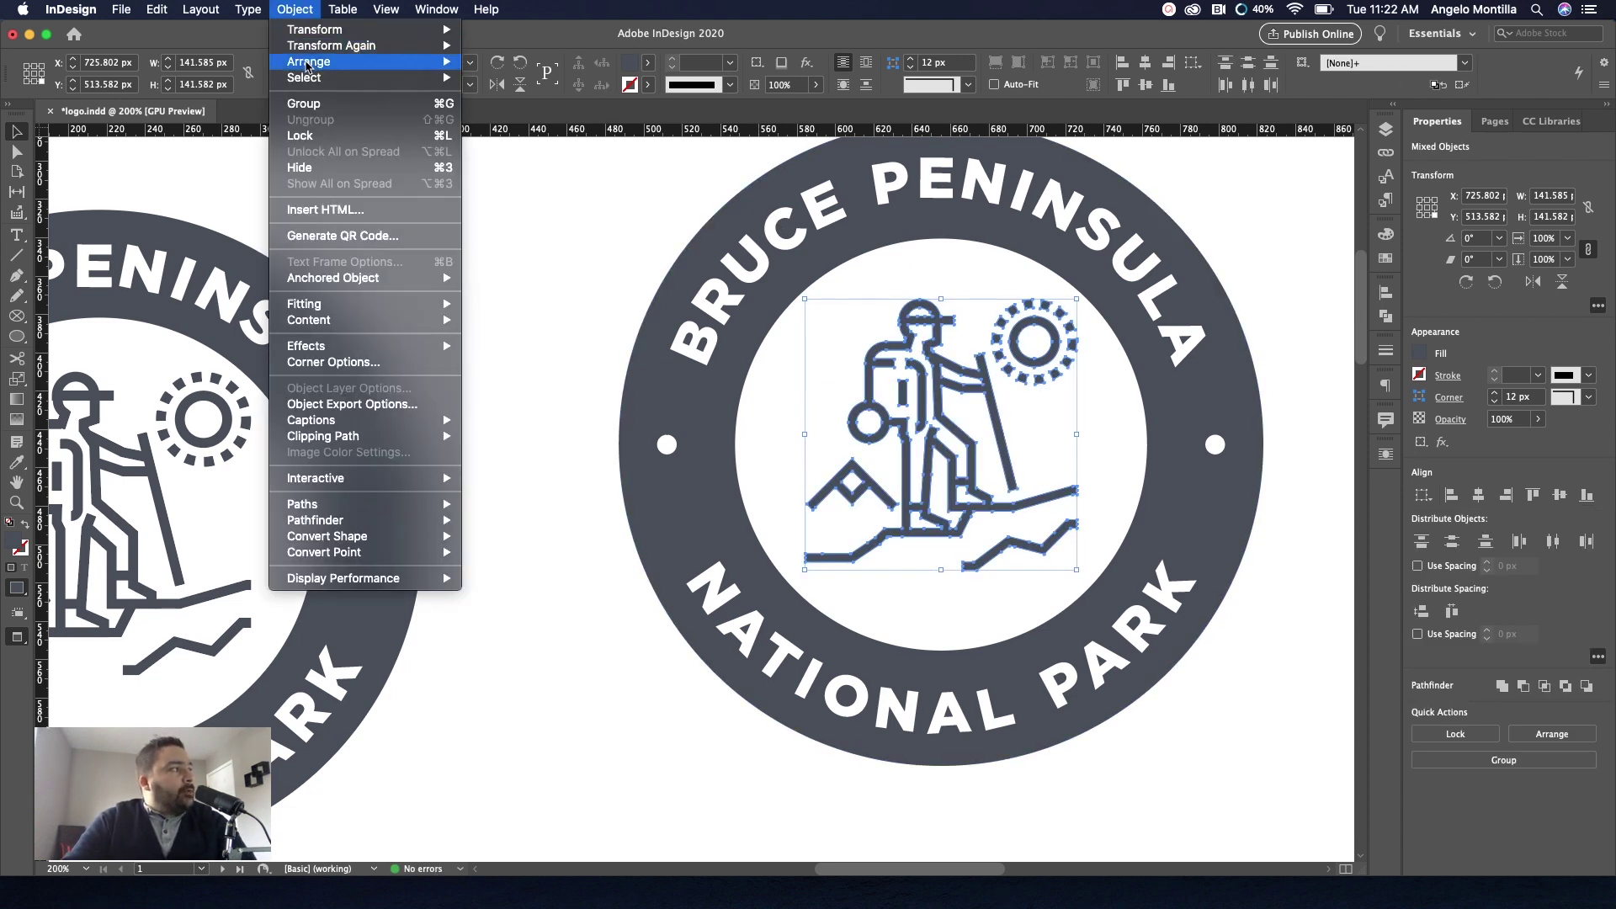
{"action": "left_click", "coordinate": [296, 9]}
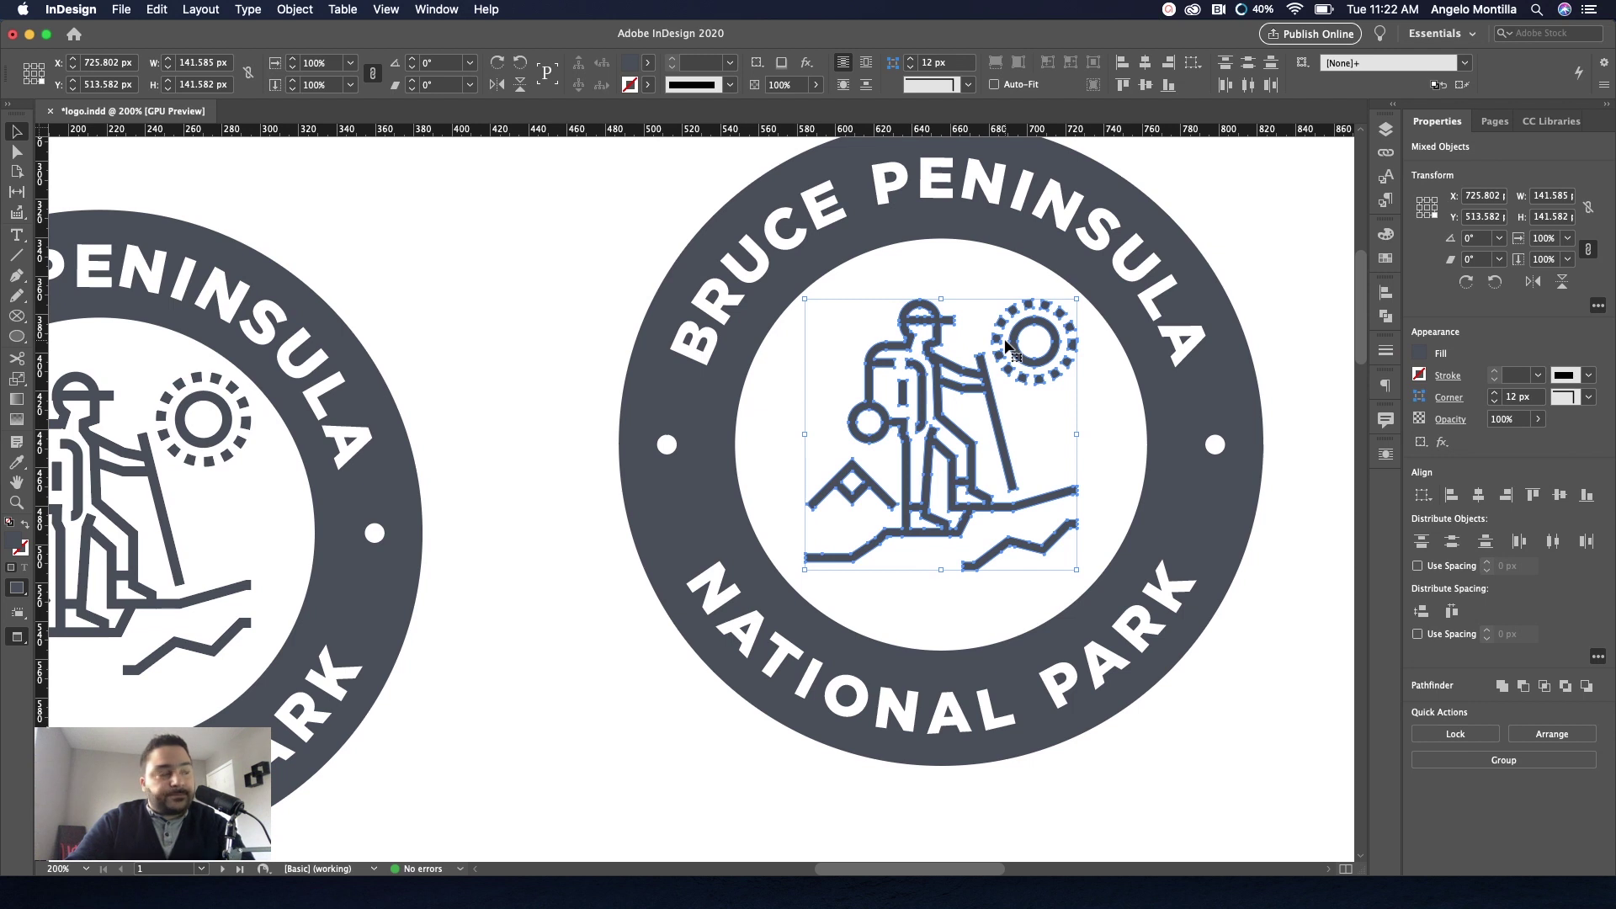
Subtract the hiker shapes from the inner white circle using Pathfinder Subtract.
{"action": "left_click", "coordinate": [945, 265], "text": "shift"}
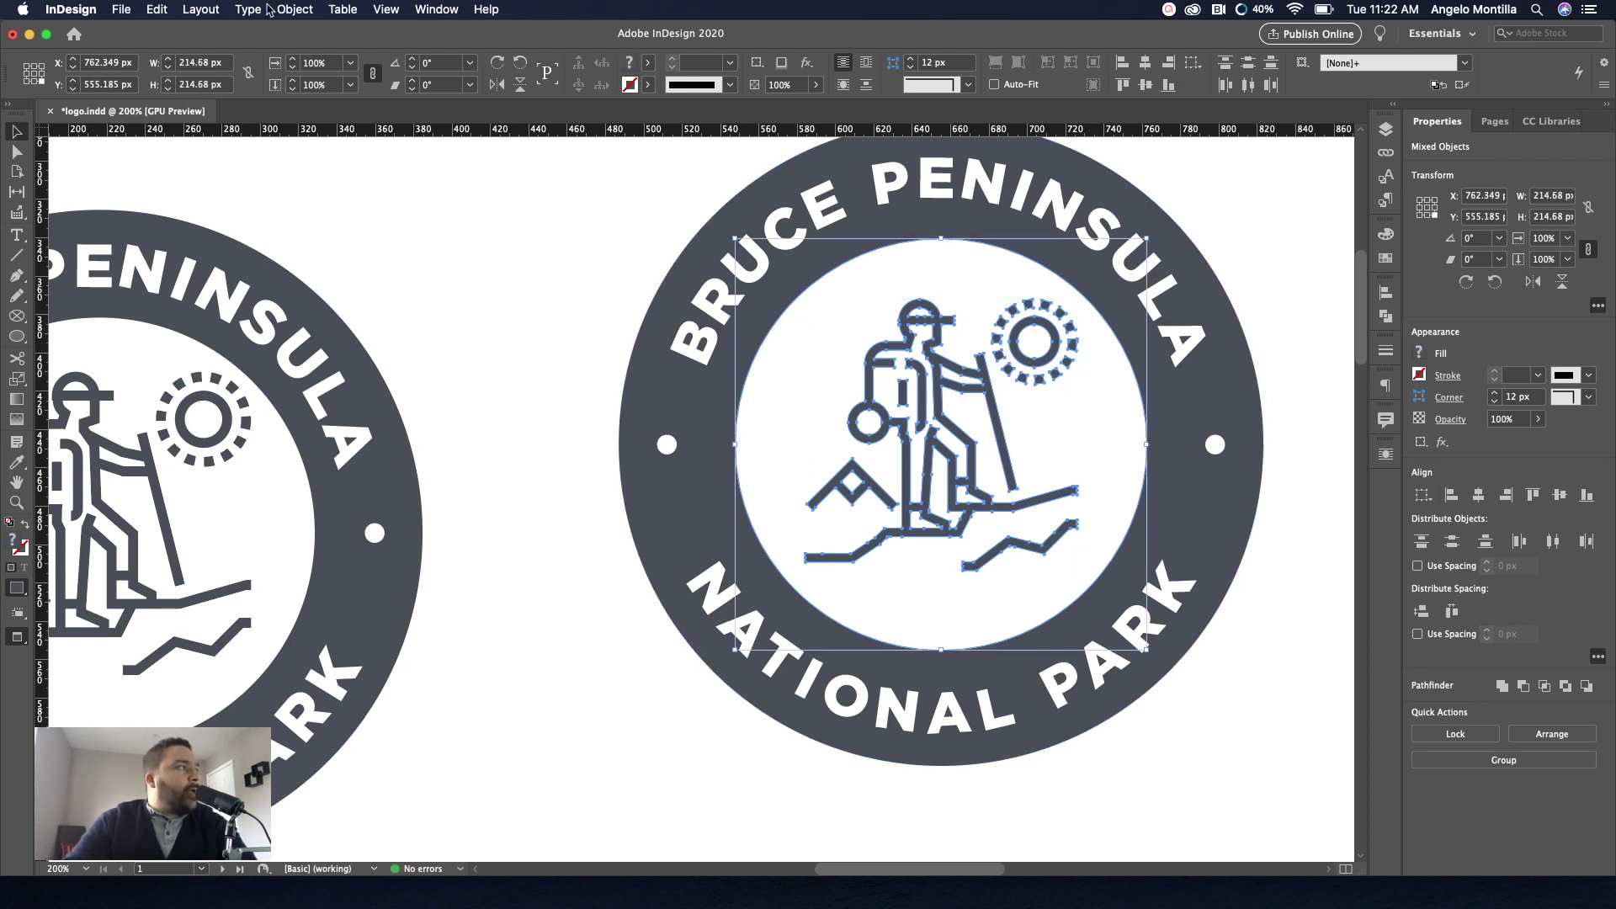
{"action": "left_click", "coordinate": [294, 8]}
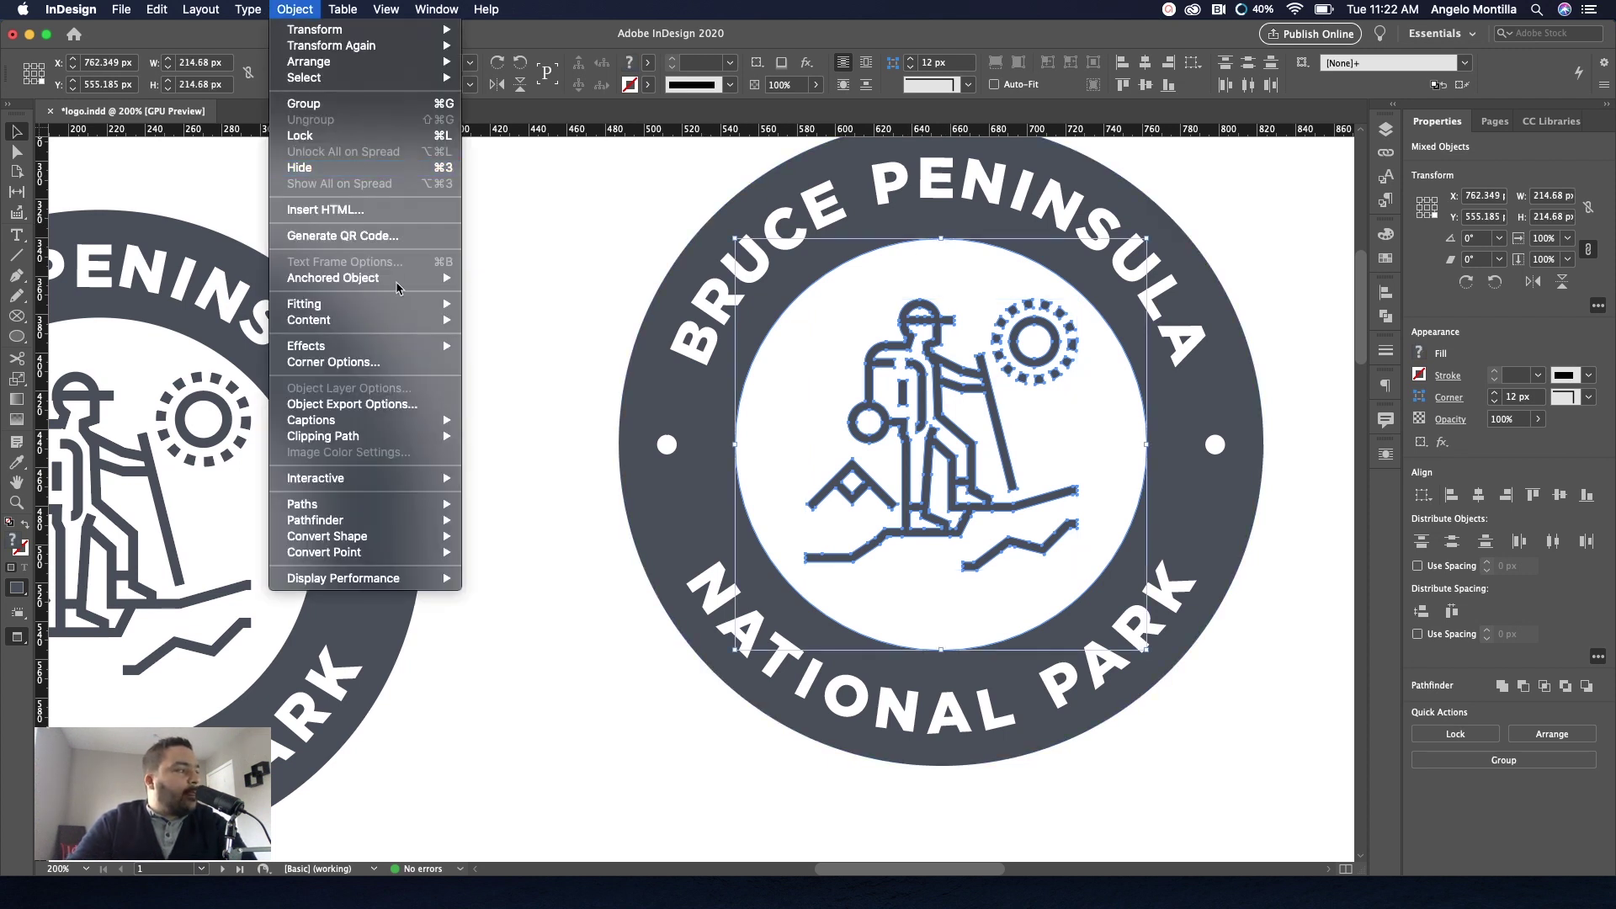
{"action": "mouse_move", "coordinate": [395, 528]}
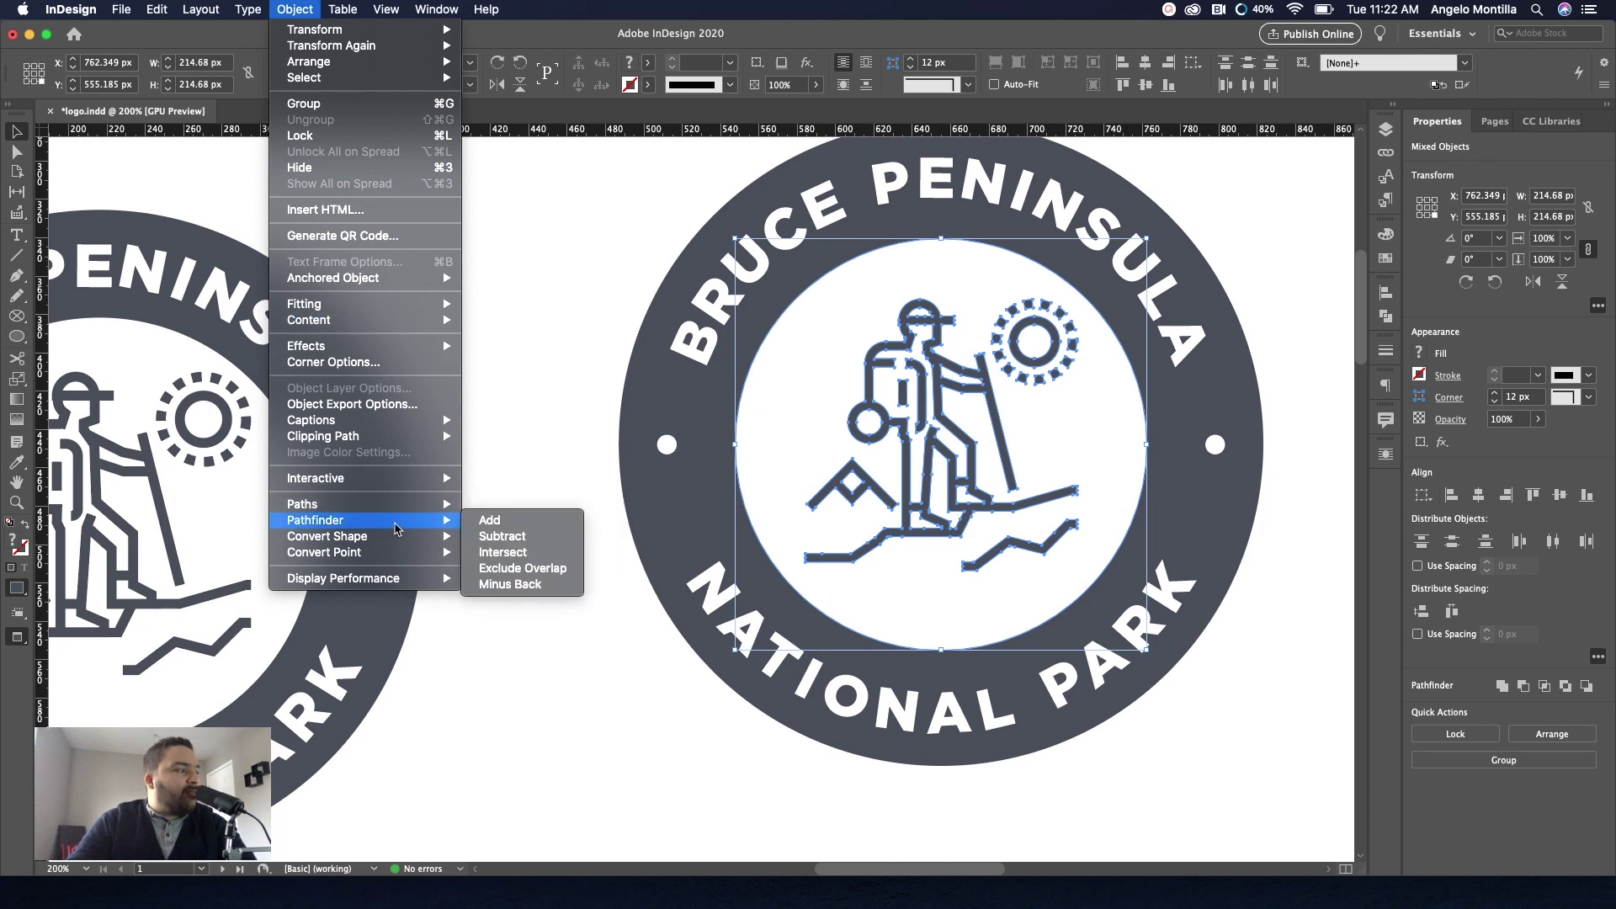
{"action": "left_click", "coordinate": [538, 541]}
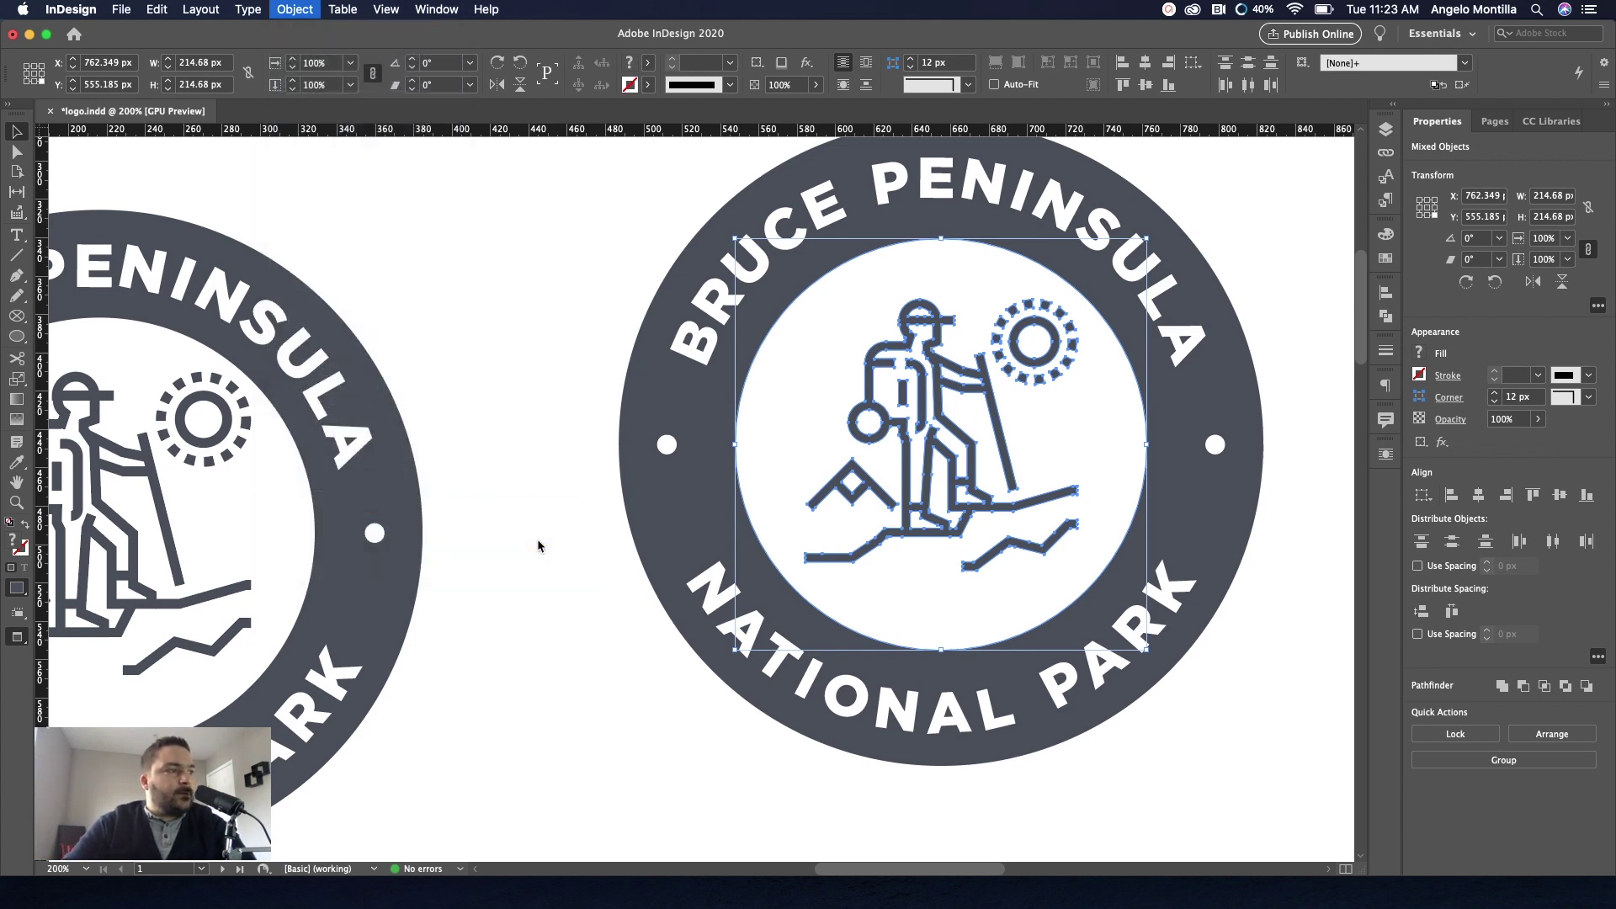
Pull the cut-out circle out to inspect it, then snap it back exactly into place.
{"action": "left_click", "coordinate": [1281, 401]}
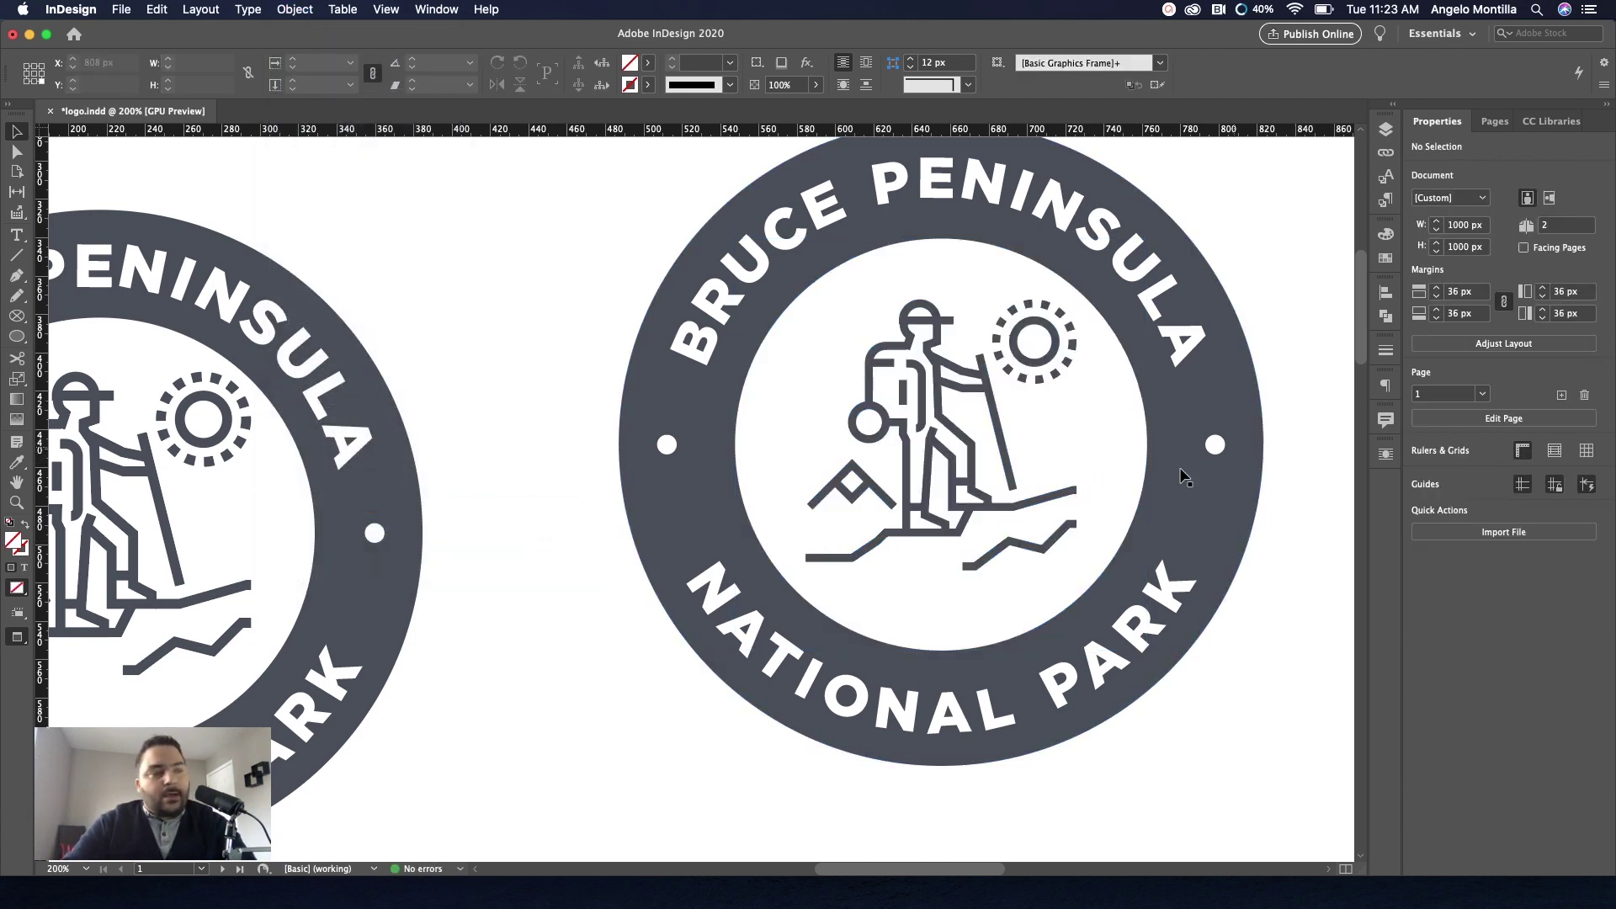
{"action": "left_click_drag", "start_coordinate": [1185, 478], "coordinate": [1036, 476]}
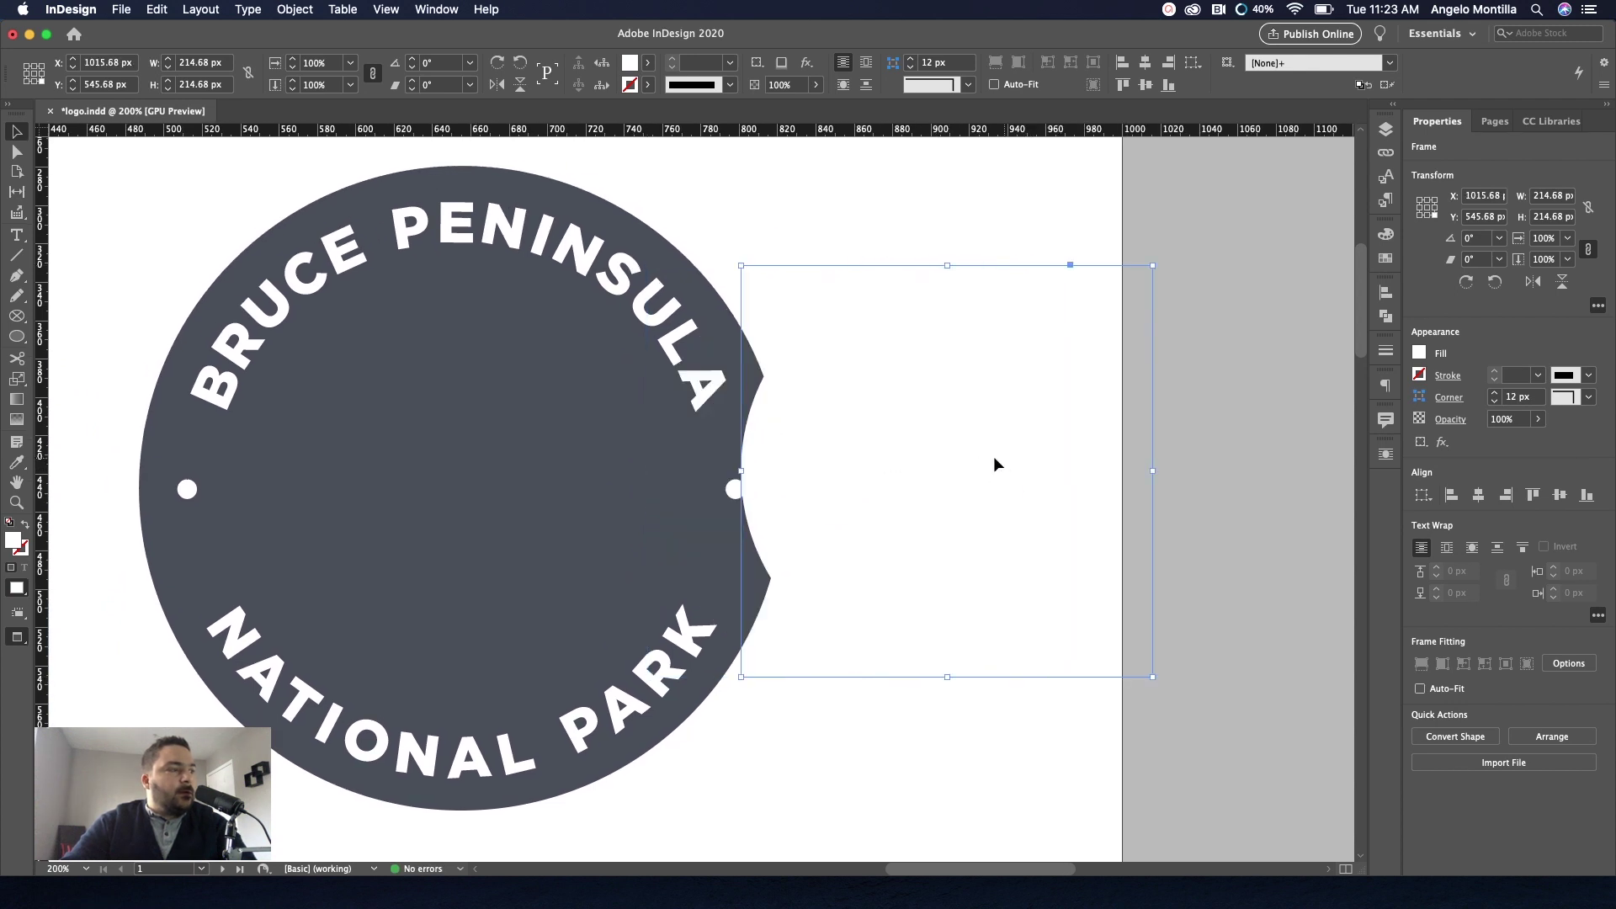
{"action": "left_click_drag", "start_coordinate": [1000, 469], "coordinate": [836, 461]}
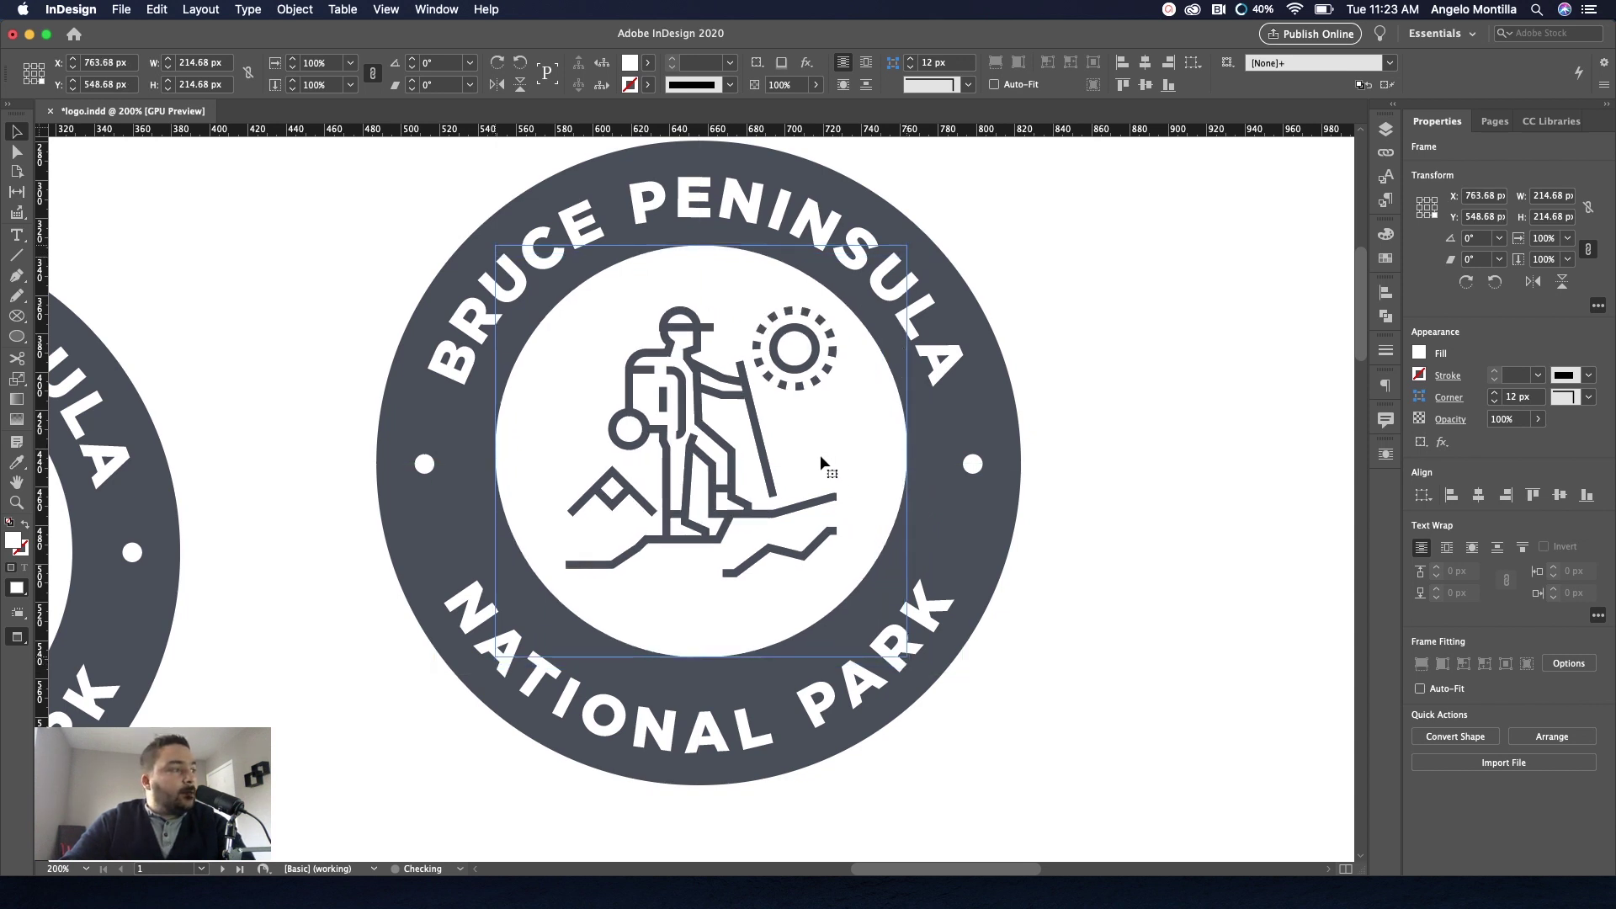
{"action": "left_click_drag", "start_coordinate": [821, 453], "coordinate": [822, 457]}
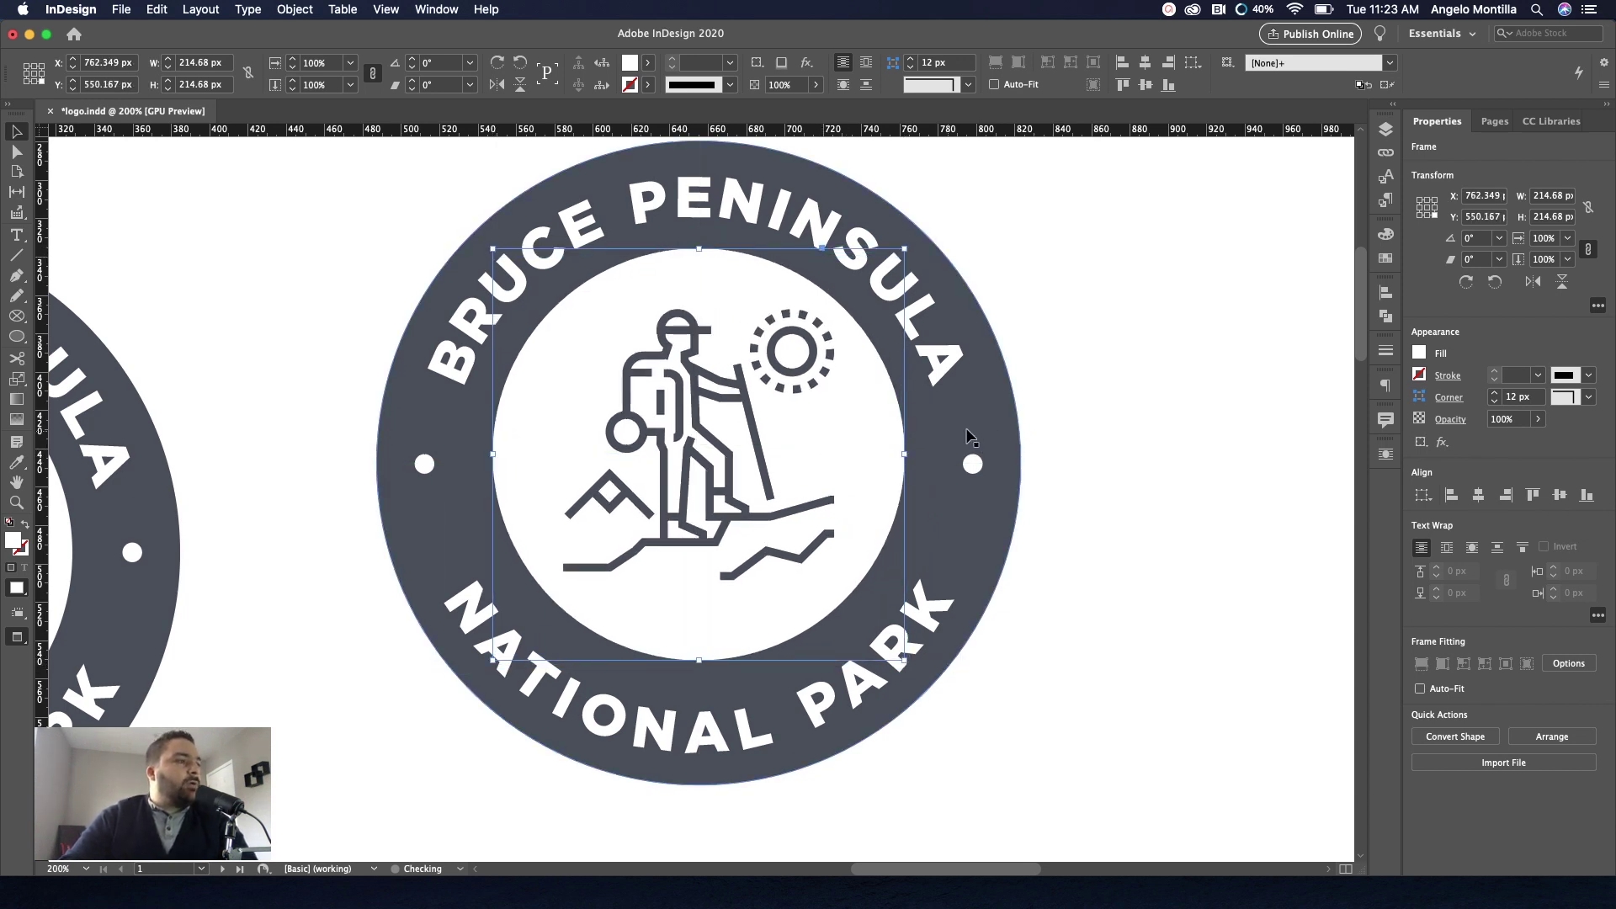
Zoom out and select the inner circle inside the second badge.
{"action": "key", "text": "super+minus"}
{"action": "key", "text": "super+minus"}
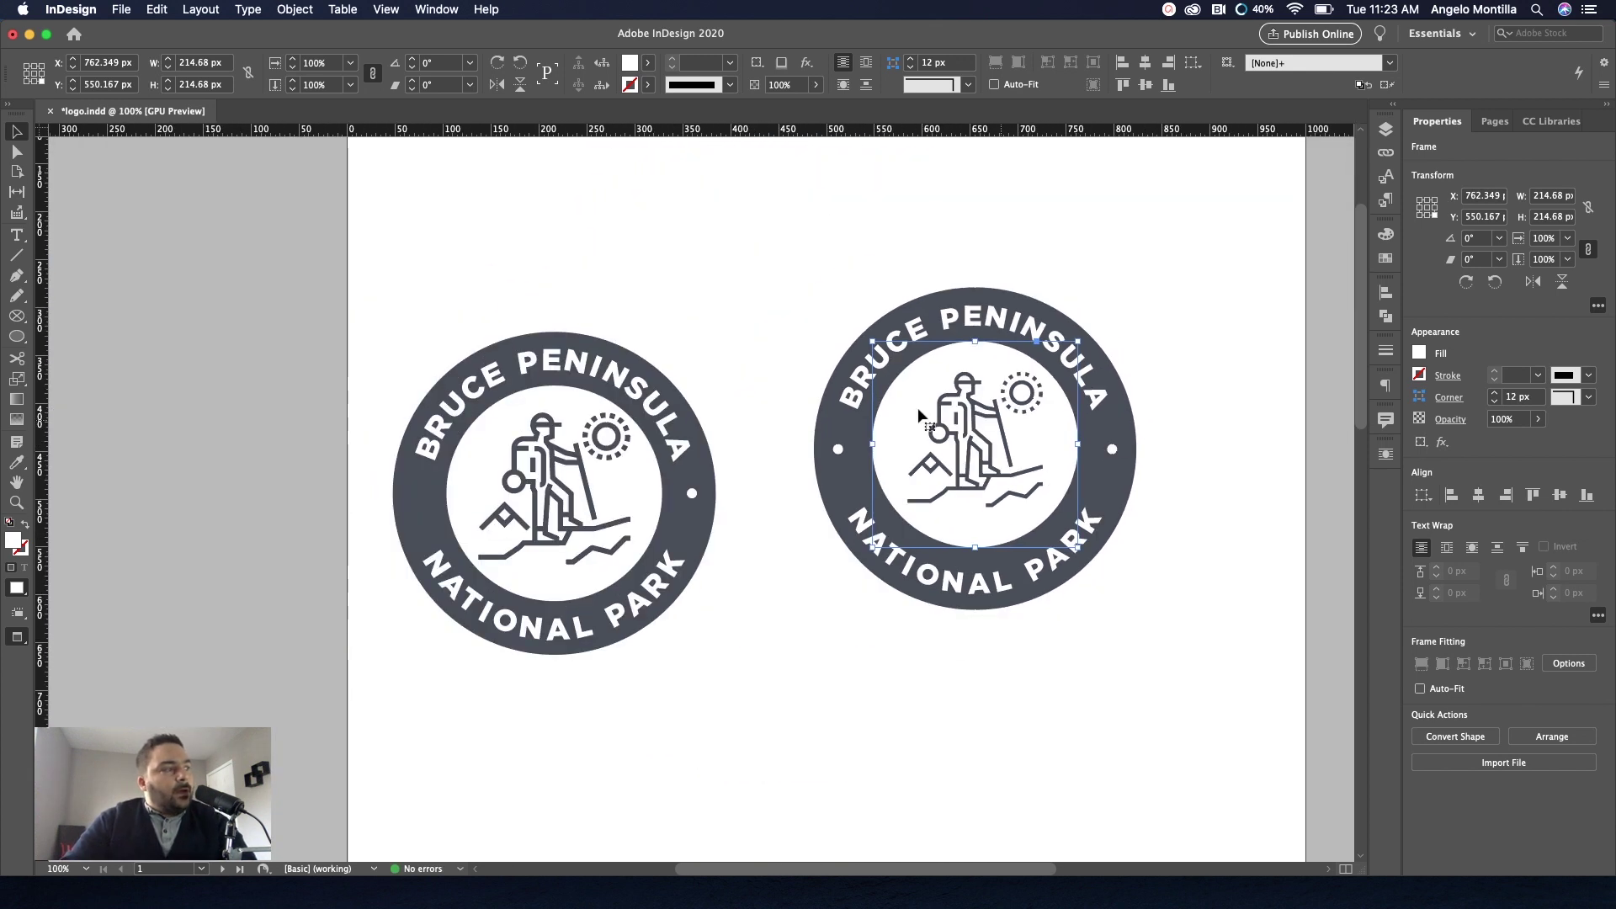
{"action": "left_click", "coordinate": [783, 357]}
{"action": "left_click", "coordinate": [991, 453]}
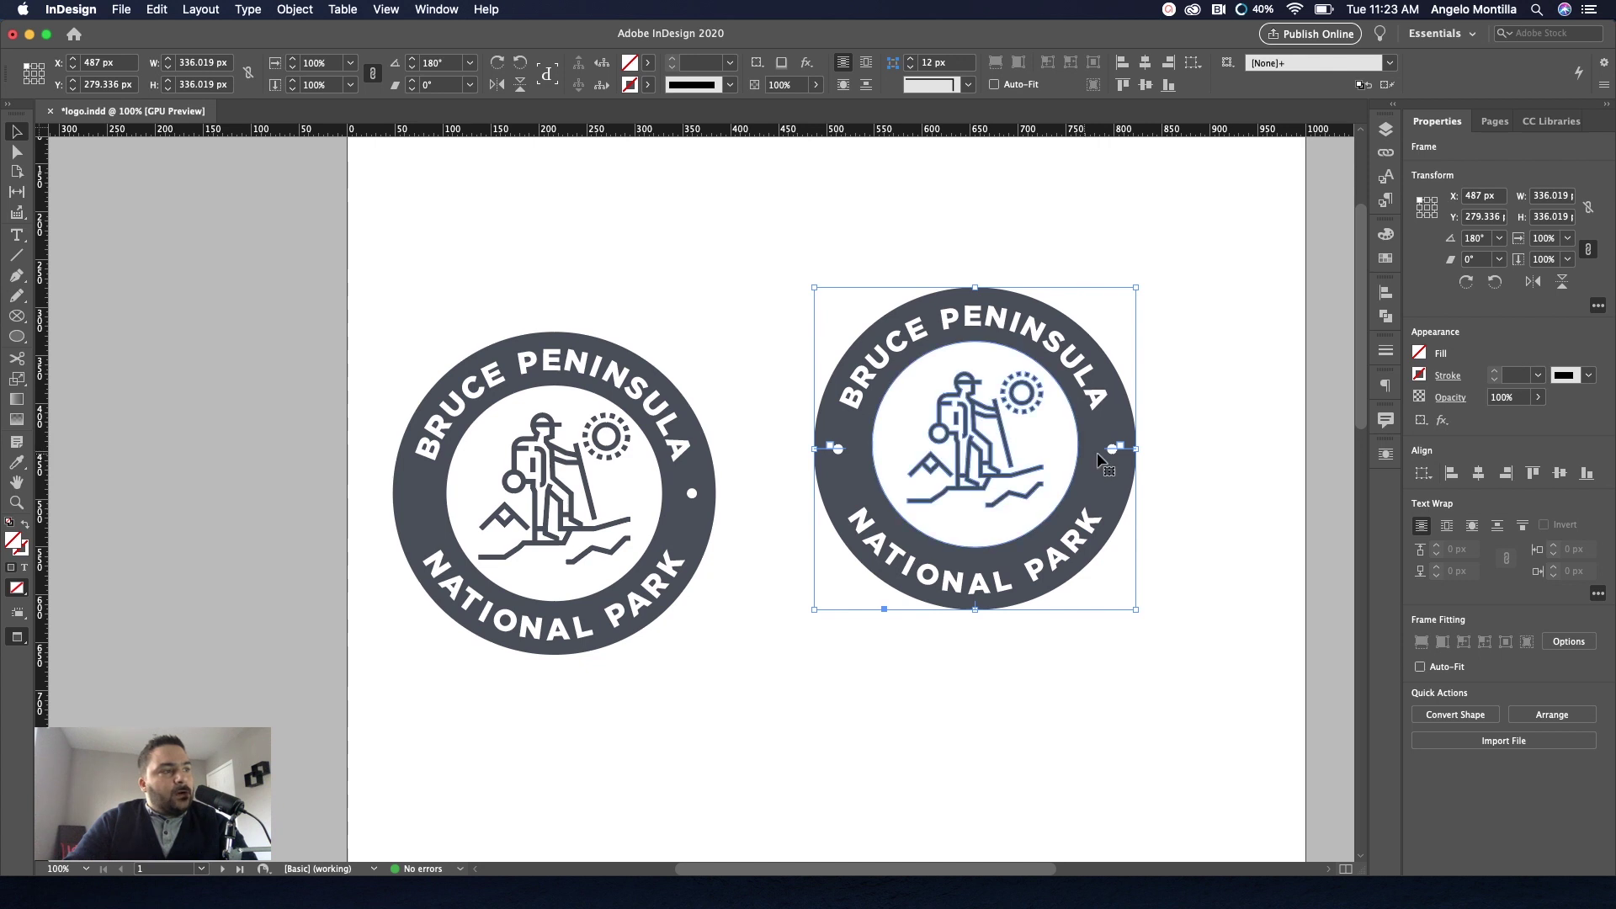
{"action": "double_click", "coordinate": [1006, 453]}
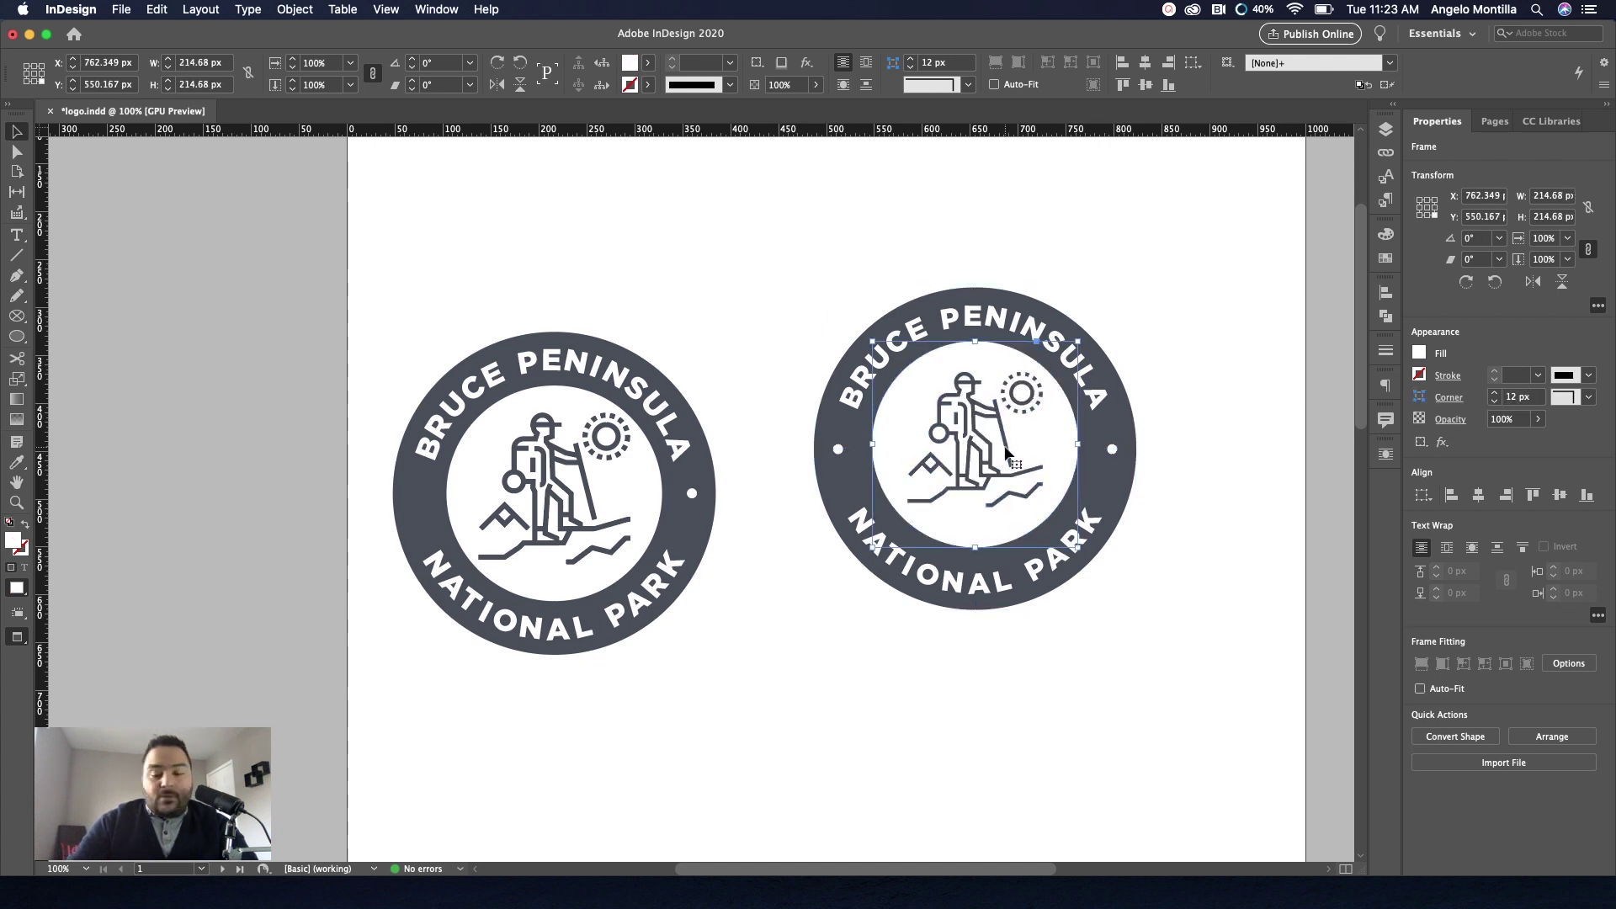
{"action": "left_click", "coordinate": [1142, 463]}
{"action": "scroll", "coordinate": [1145, 478], "scroll_direction": "down", "scroll_amount": 1}
{"action": "scroll", "coordinate": [971, 589], "scroll_direction": "down", "scroll_amount": 20}
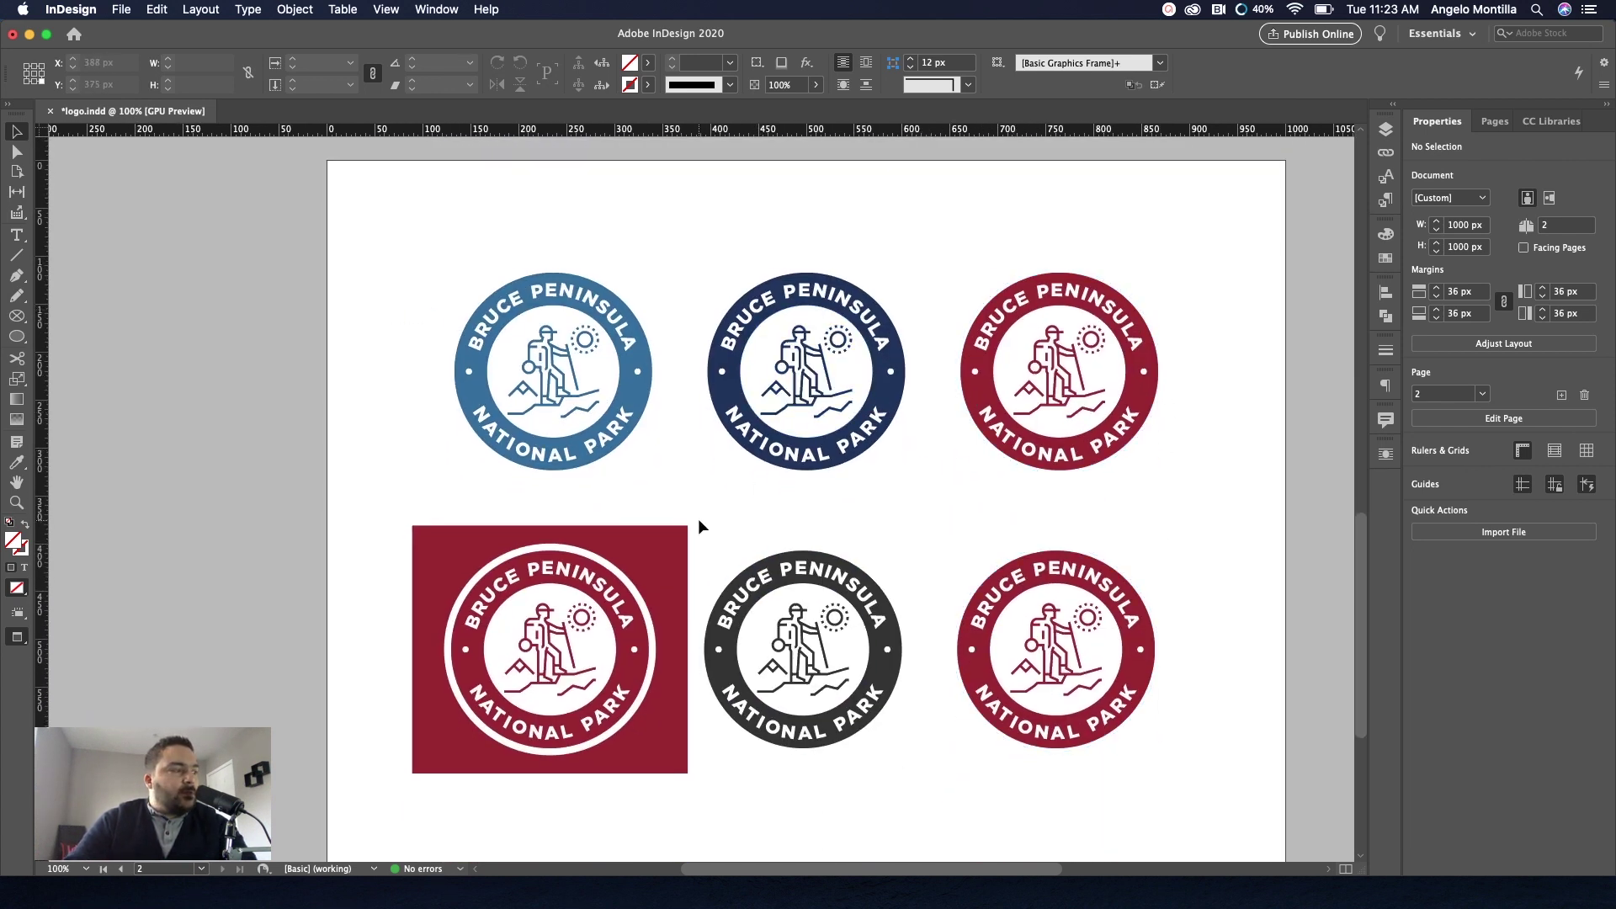
{"action": "scroll", "coordinate": [750, 580], "scroll_direction": "down", "scroll_amount": 3}
{"action": "scroll", "coordinate": [749, 579], "scroll_direction": "left", "scroll_amount": 5}
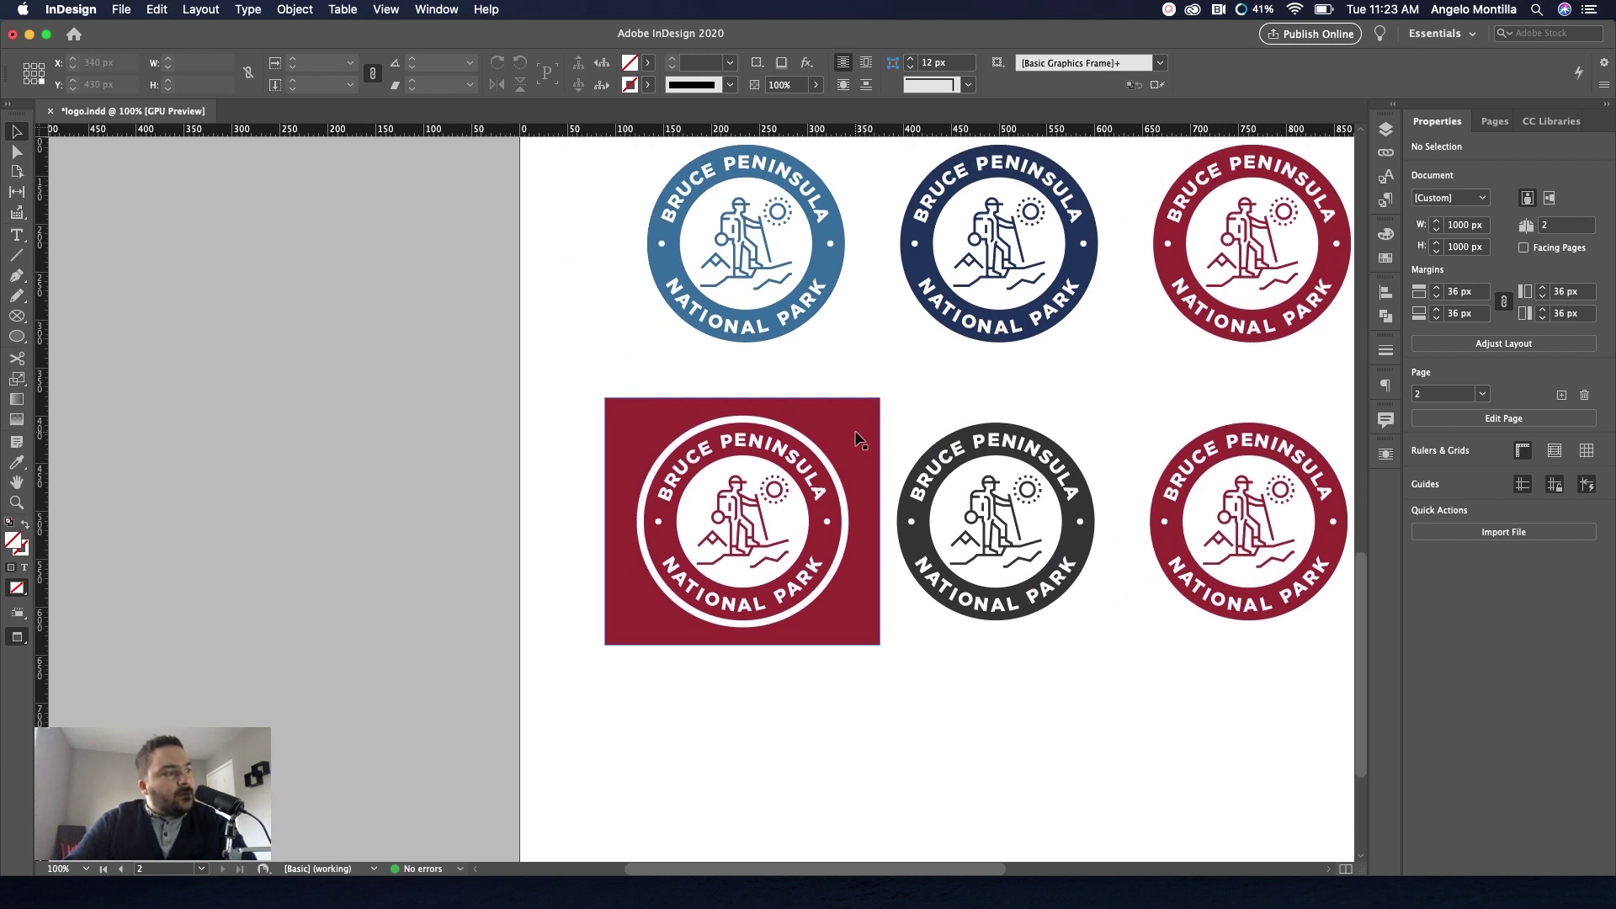
{"action": "left_click", "coordinate": [627, 442]}
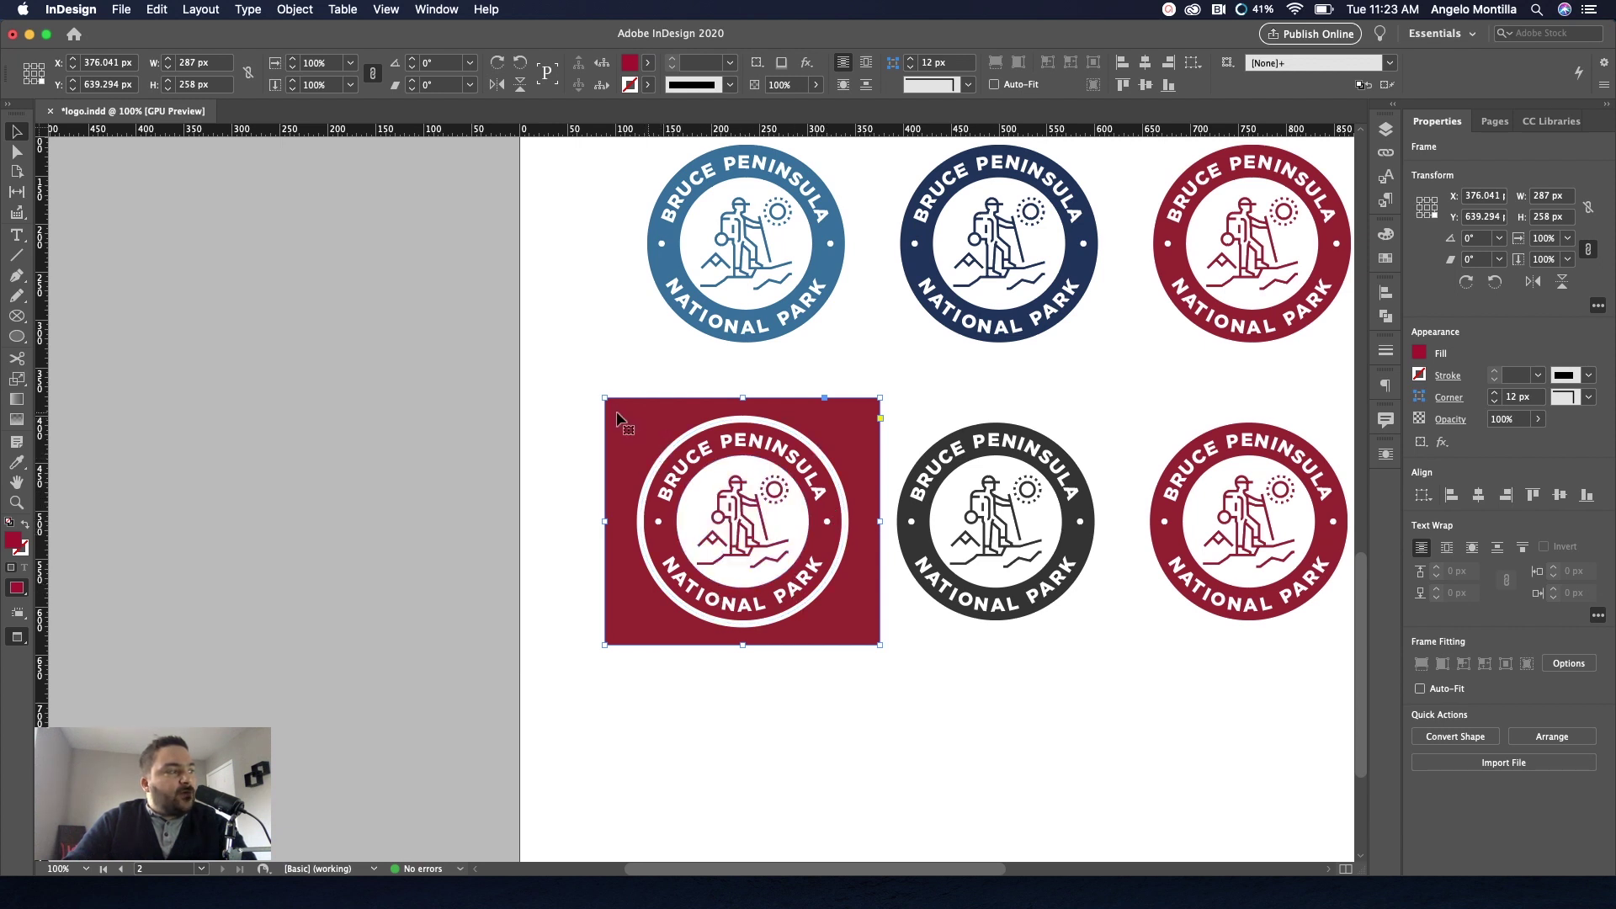
{"action": "mouse_move", "coordinate": [617, 418]}
{"action": "left_mouse_down"}
{"action": "mouse_move", "coordinate": [387, 407]}
{"action": "mouse_move", "coordinate": [670, 413]}
{"action": "mouse_move", "coordinate": [646, 418]}
{"action": "left_mouse_up"}
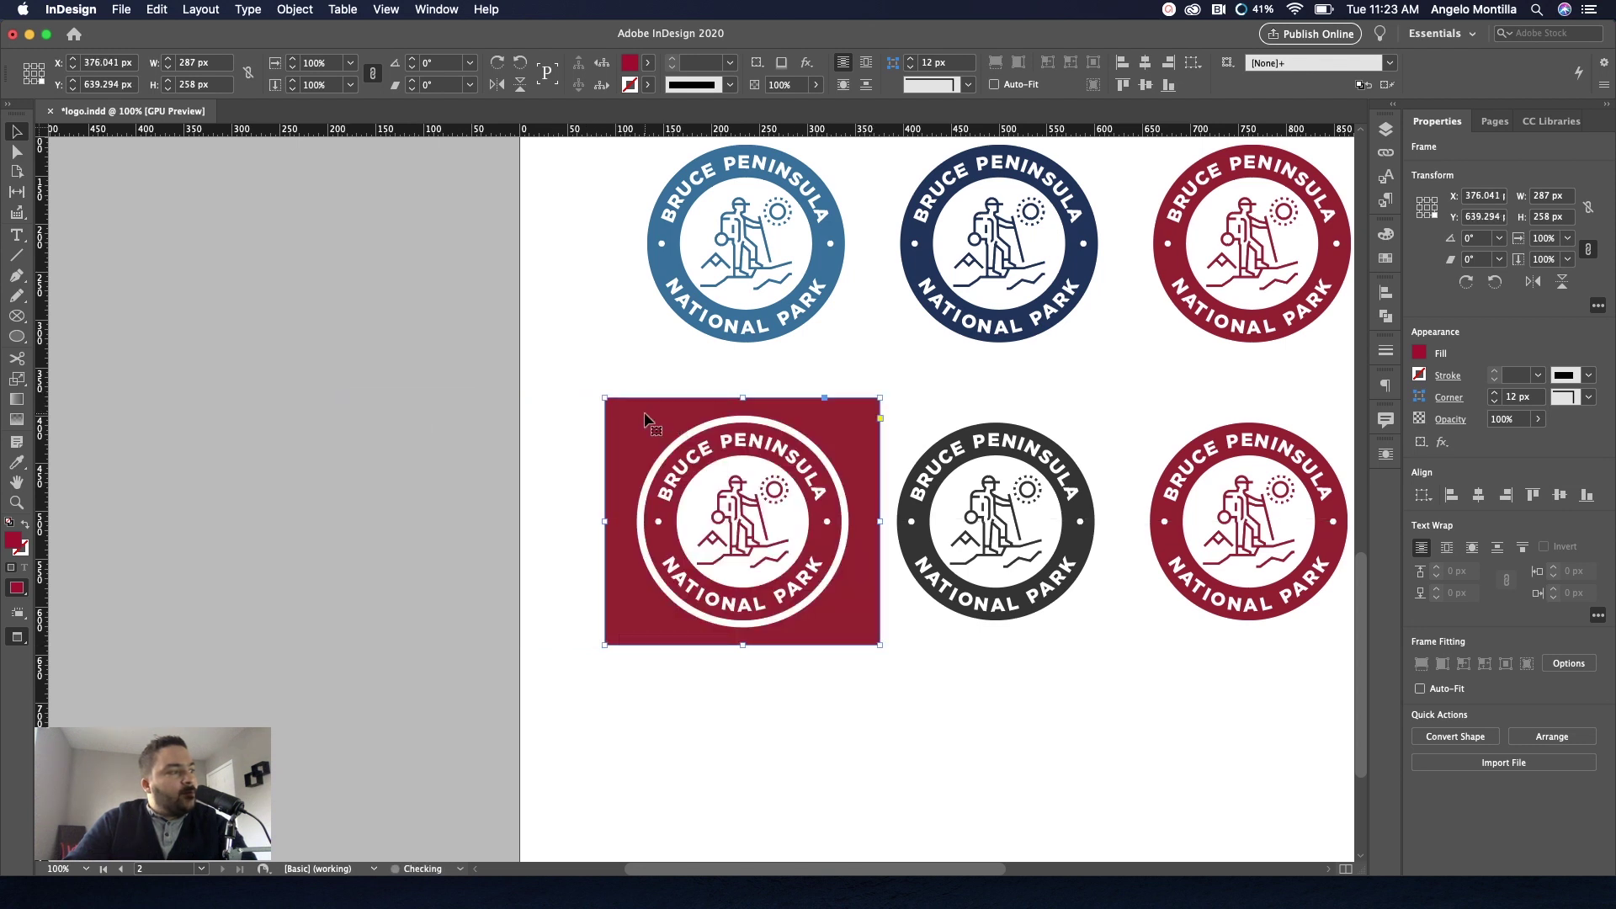
{"action": "left_click", "coordinate": [695, 433]}
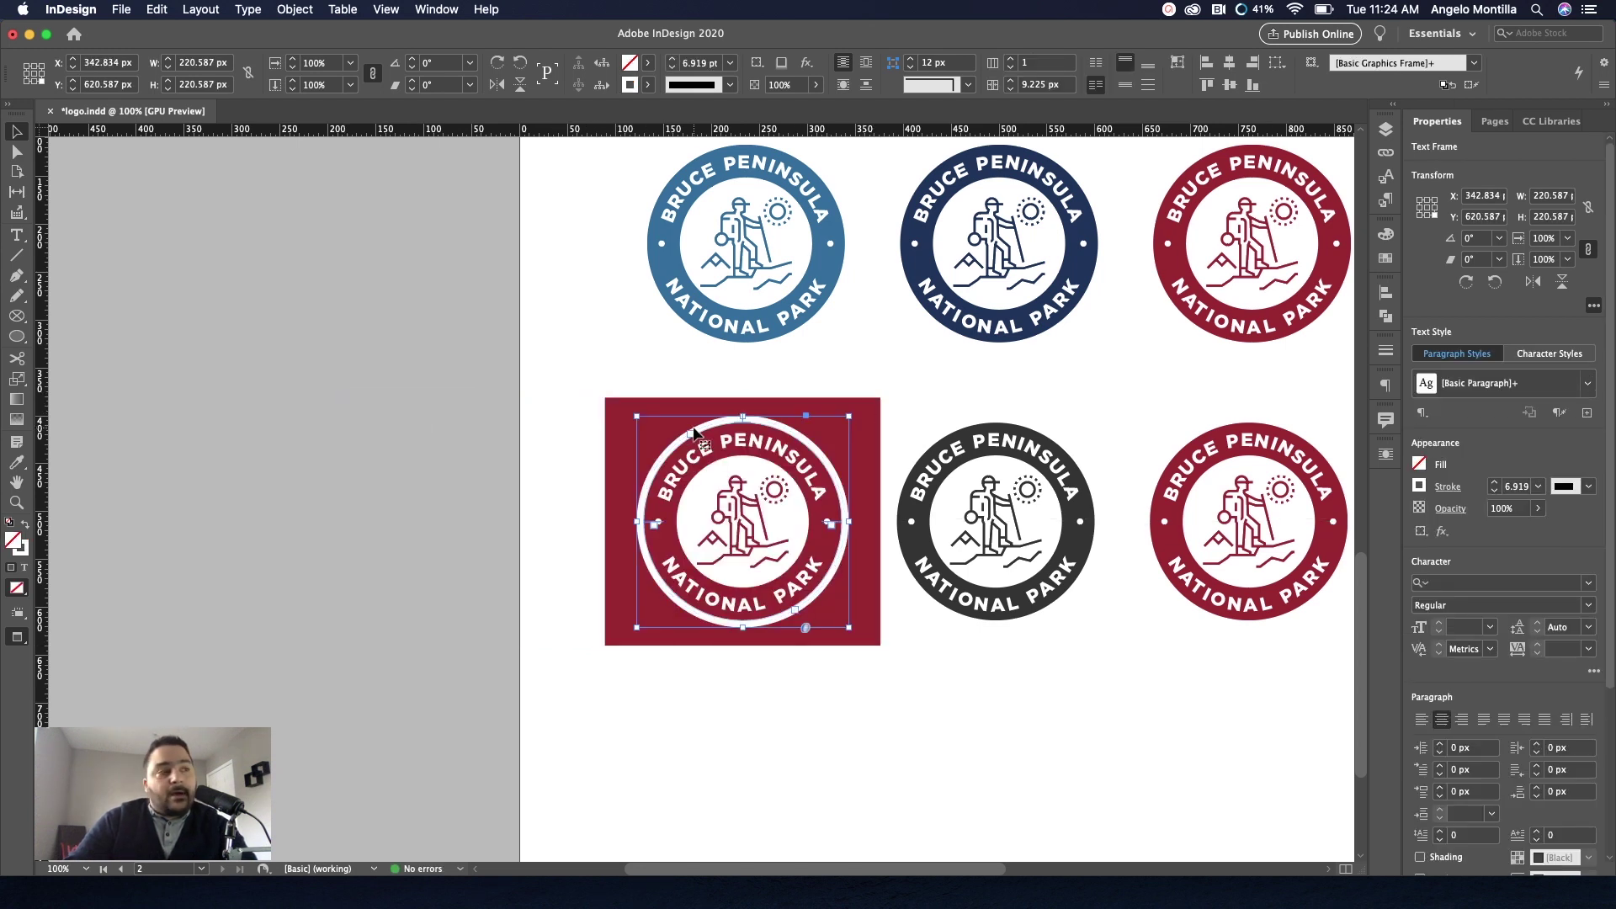
{"action": "left_click", "coordinate": [677, 412]}
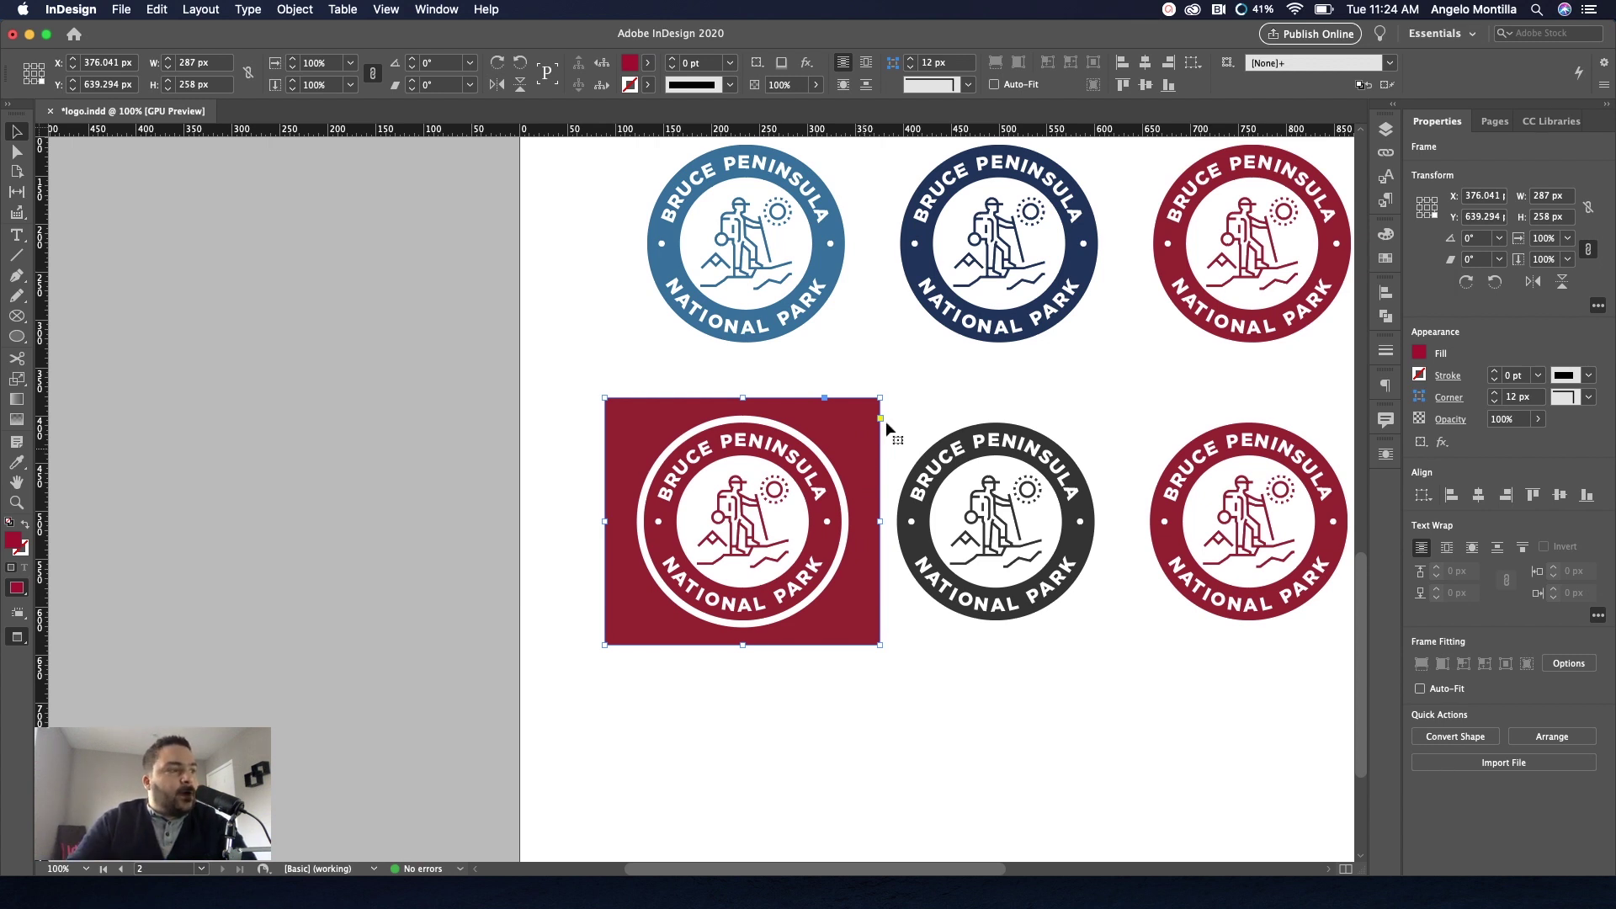
{"action": "left_click_drag", "start_coordinate": [951, 374], "coordinate": [894, 618]}
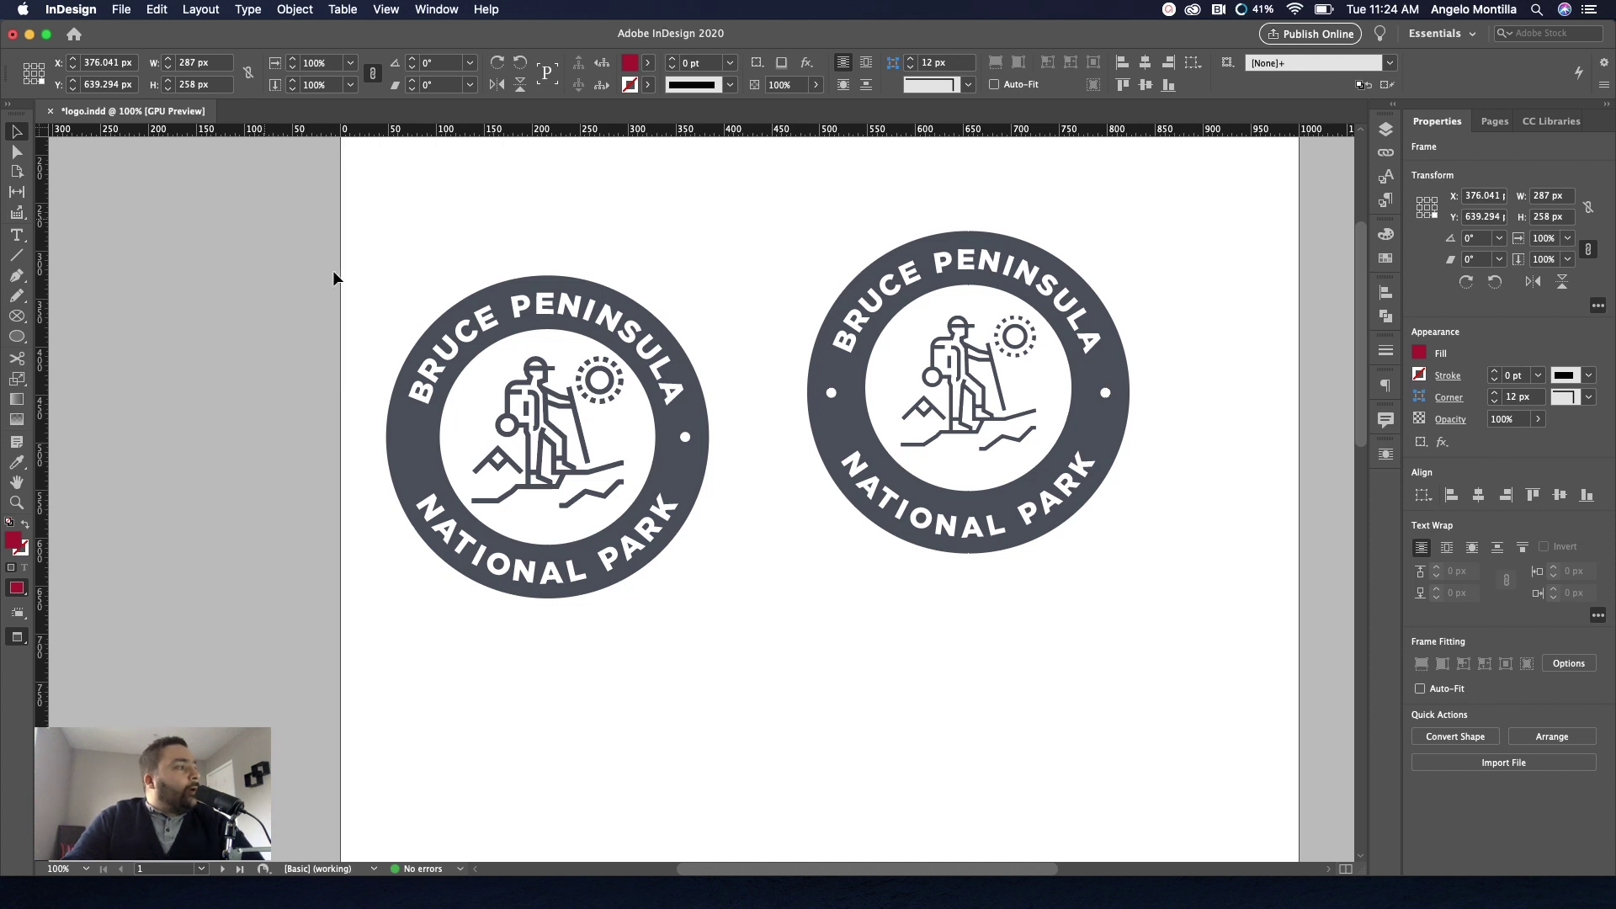
Move the left draft badge off the page onto the pasteboard.
{"action": "left_click_drag", "start_coordinate": [325, 242], "coordinate": [667, 567]}
{"action": "scroll", "coordinate": [884, 400], "scroll_direction": "left", "scroll_amount": 7}
{"action": "scroll", "coordinate": [884, 400], "scroll_direction": "down", "scroll_amount": 2}
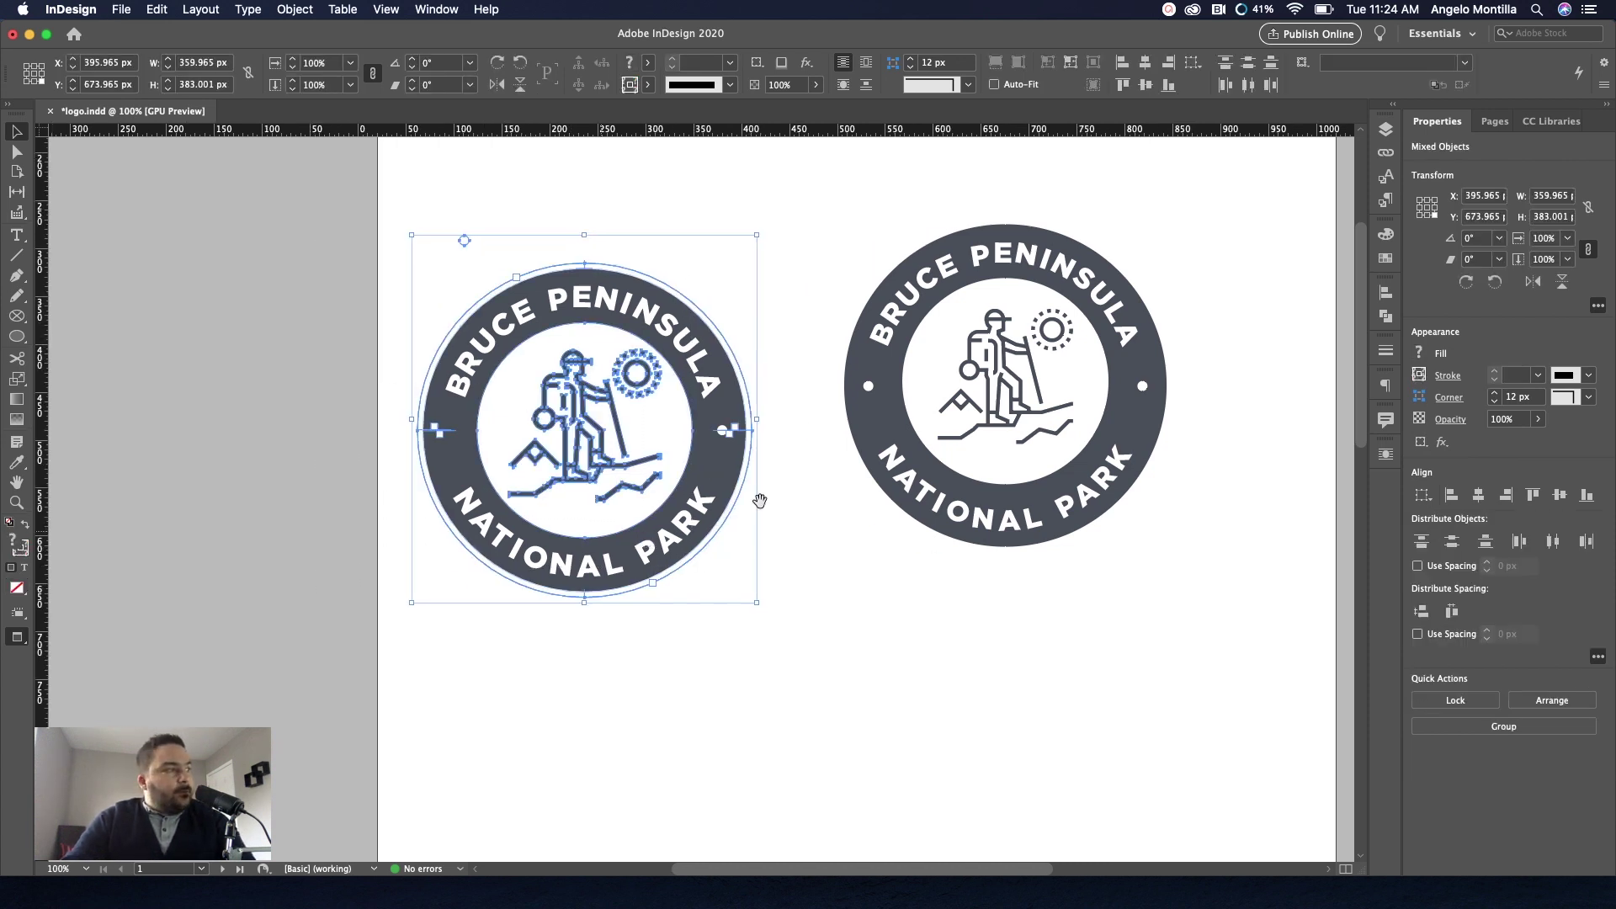
{"action": "left_click_drag", "start_coordinate": [830, 392], "coordinate": [372, 416]}
{"action": "scroll", "coordinate": [628, 418], "scroll_direction": "right", "scroll_amount": 8}
{"action": "scroll", "coordinate": [628, 417], "scroll_direction": "up", "scroll_amount": 1}
Group all pieces of the right dark grey badge.
{"action": "left_click_drag", "start_coordinate": [748, 212], "coordinate": [1071, 543]}
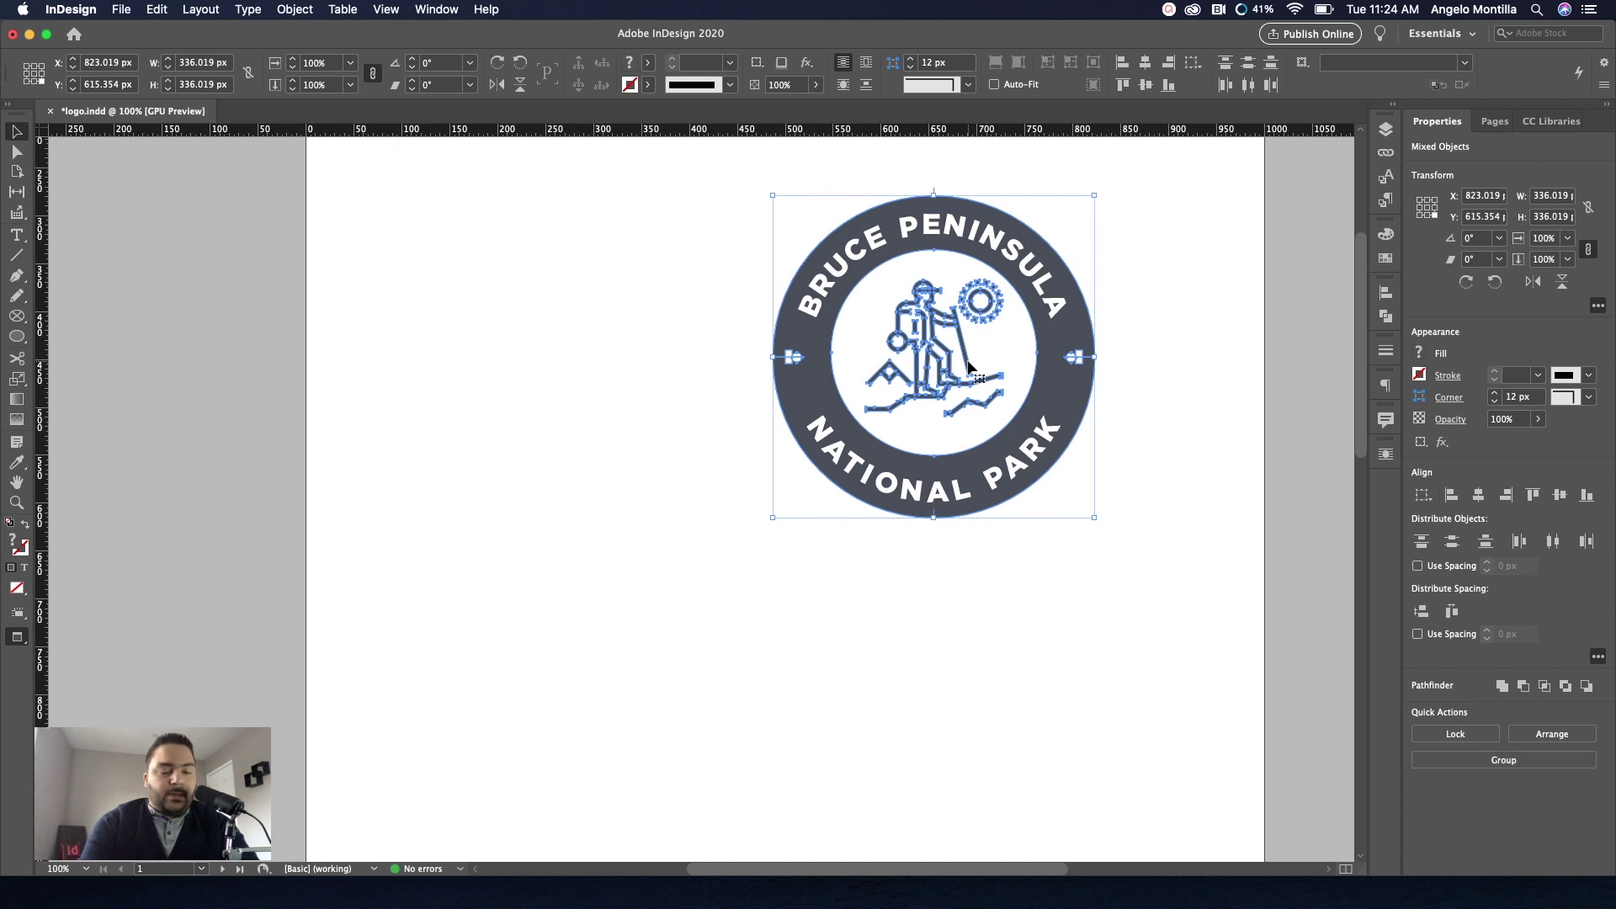
{"action": "key", "text": "super+g"}
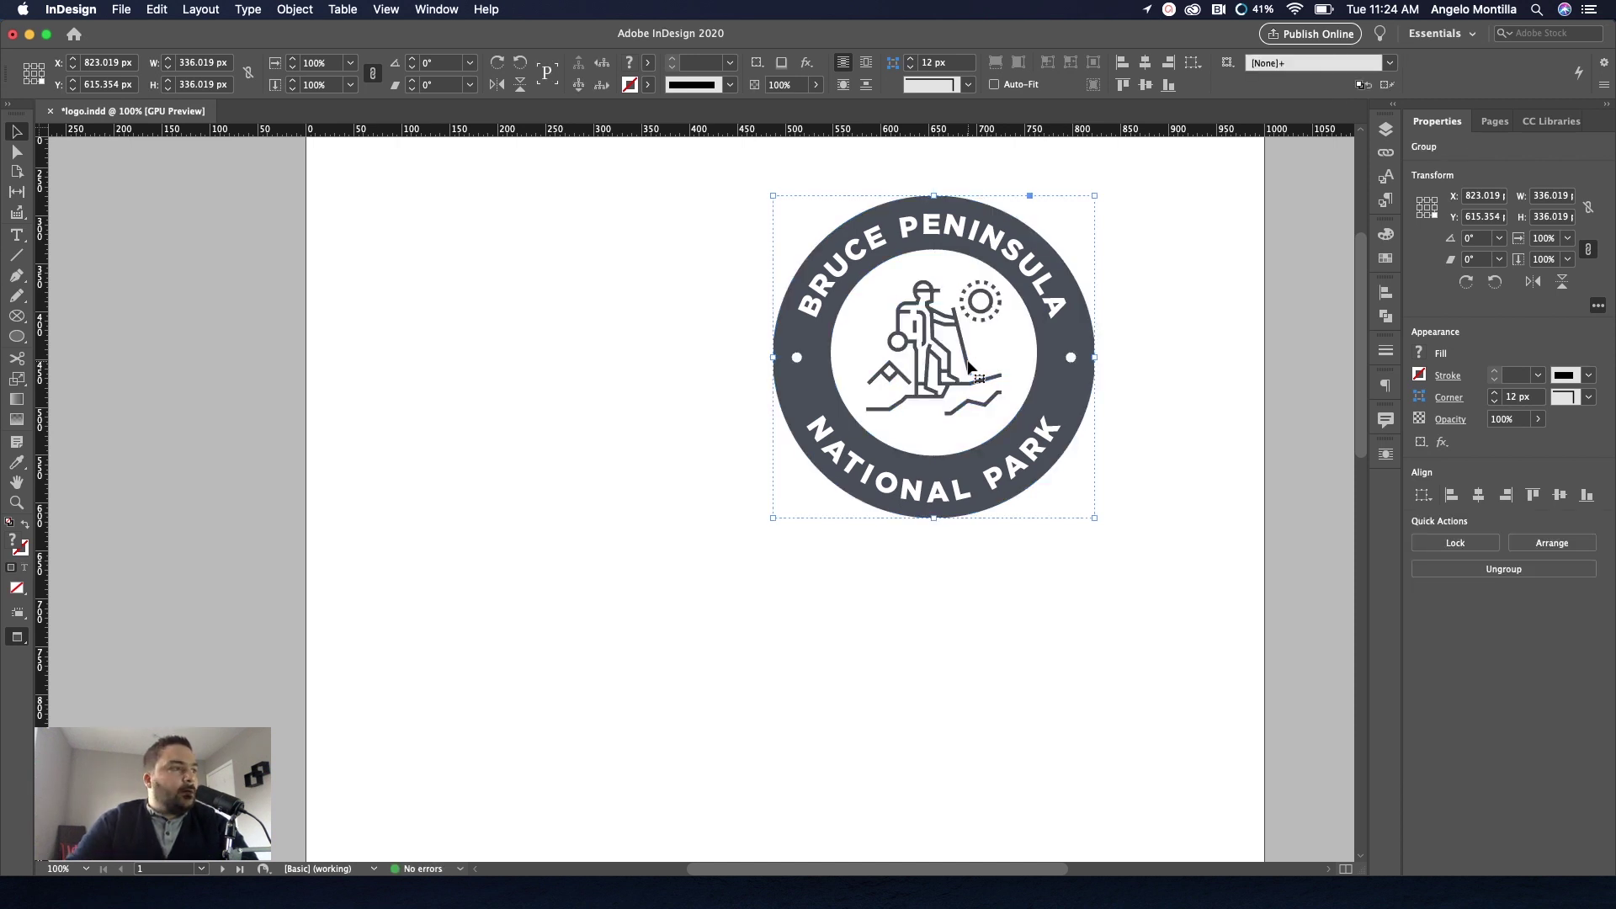
{"action": "key", "text": "super+minus"}
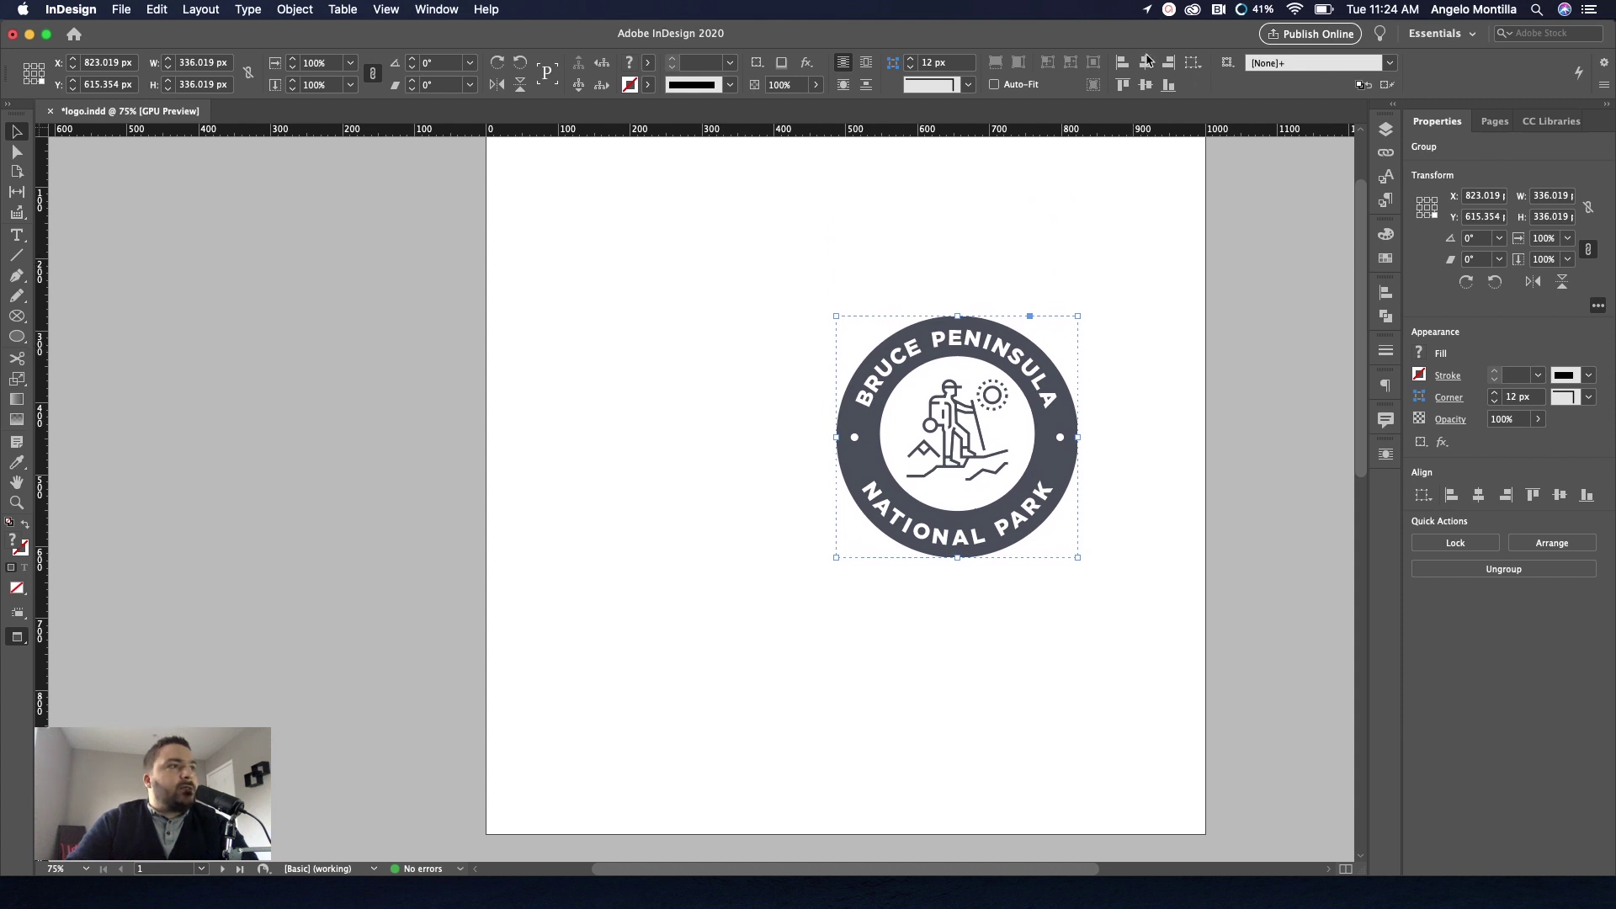
Centre the grouped badge horizontally and vertically relative to the page.
{"action": "left_click", "coordinate": [1200, 66]}
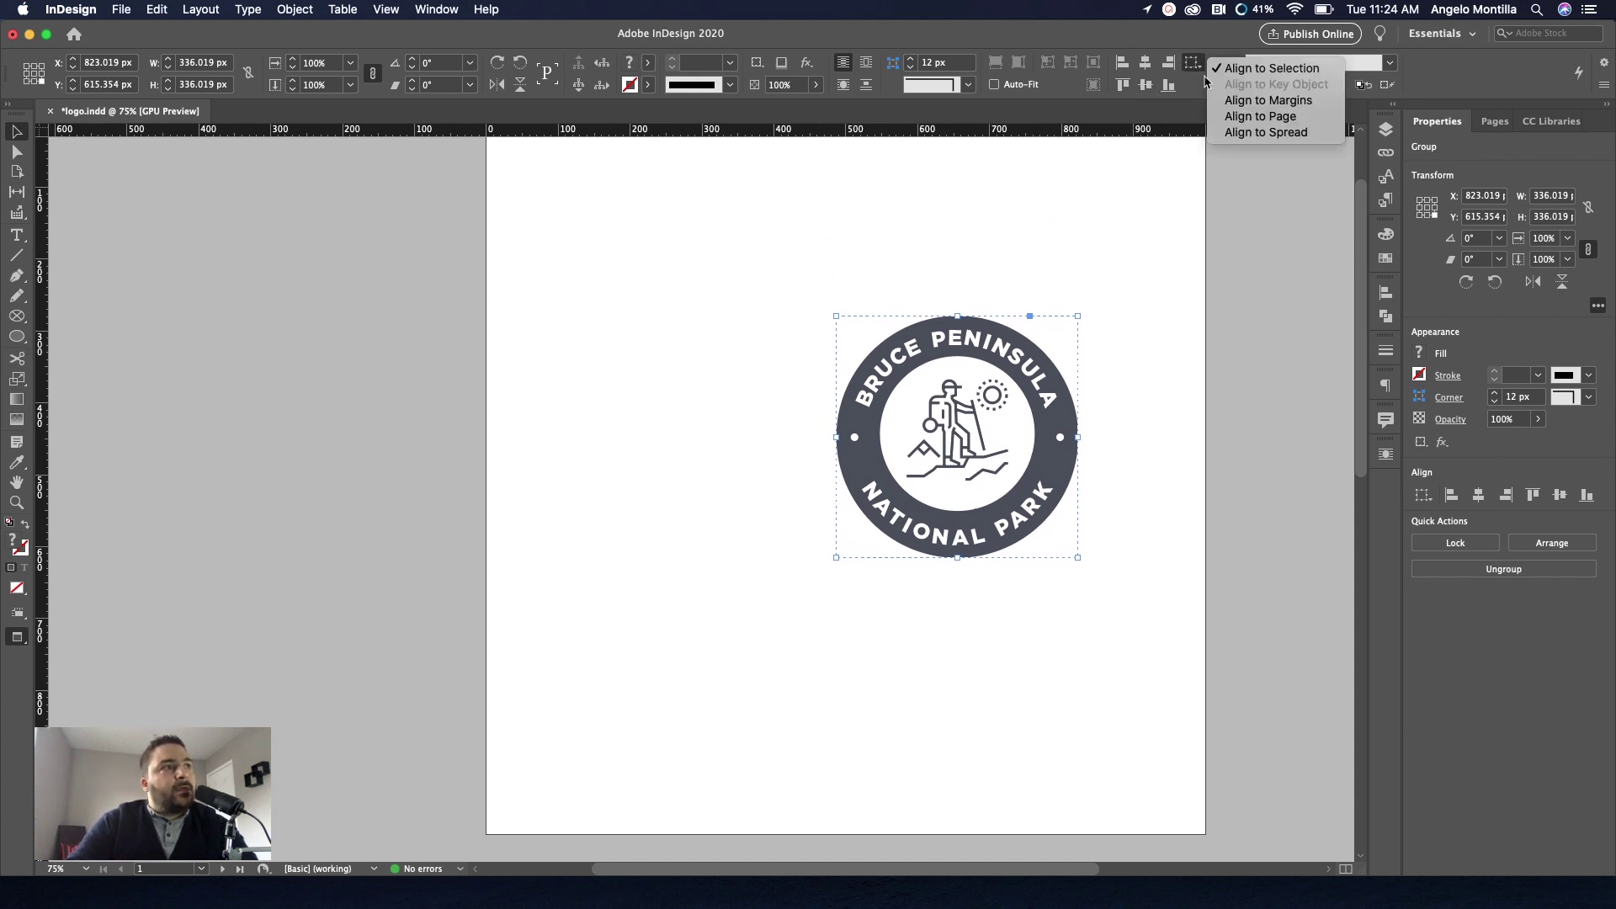
{"action": "left_click", "coordinate": [1281, 118]}
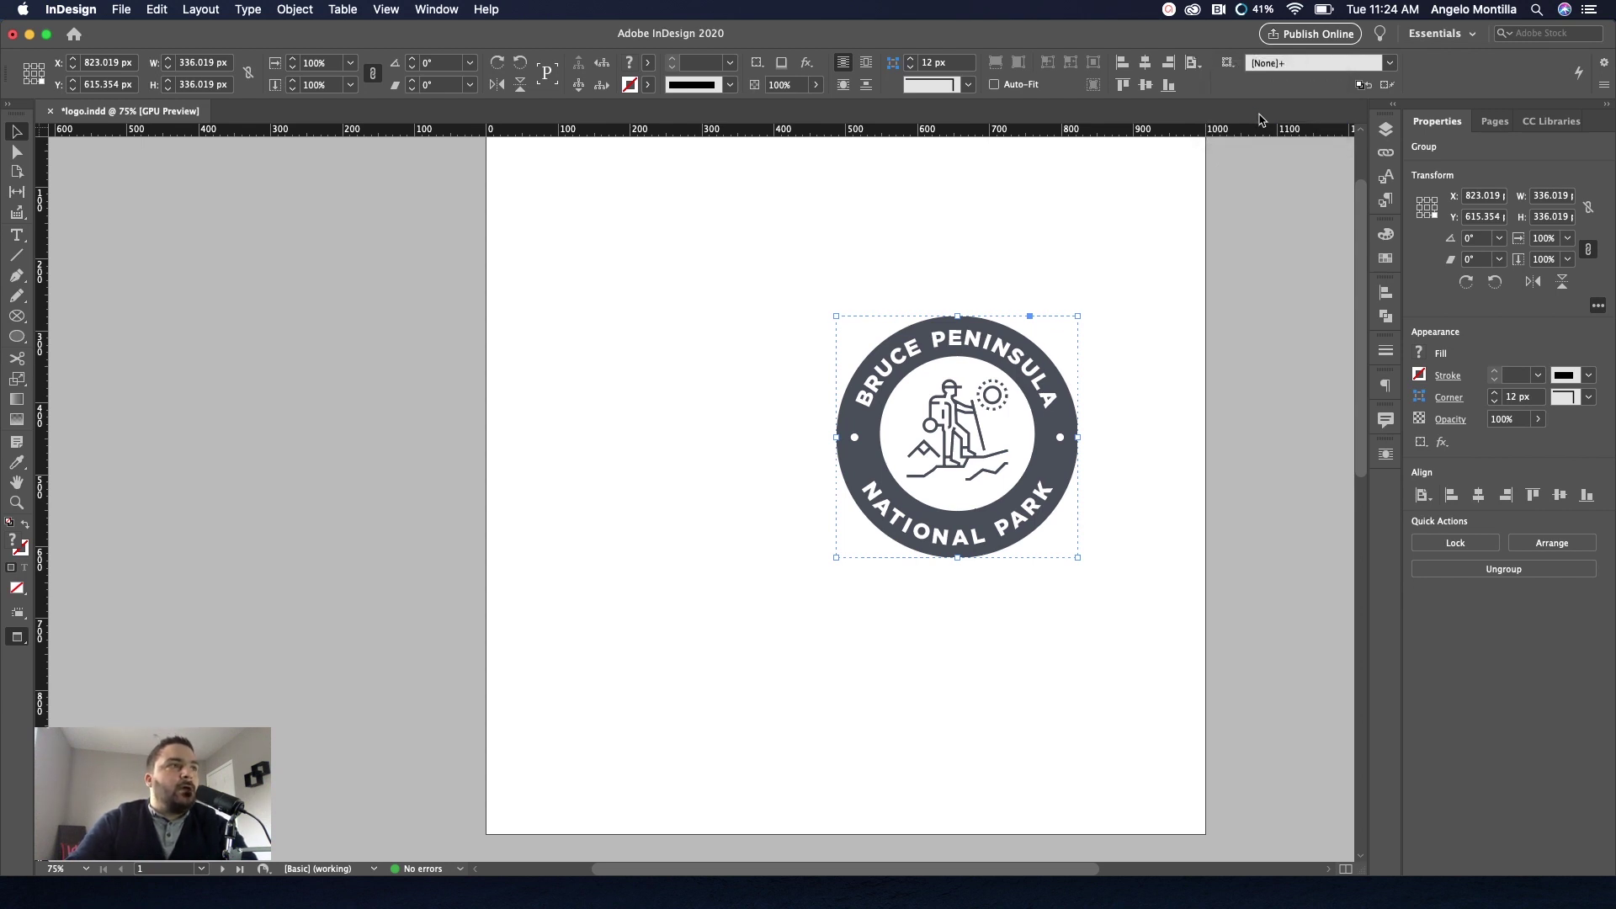
{"action": "left_click", "coordinate": [1146, 64]}
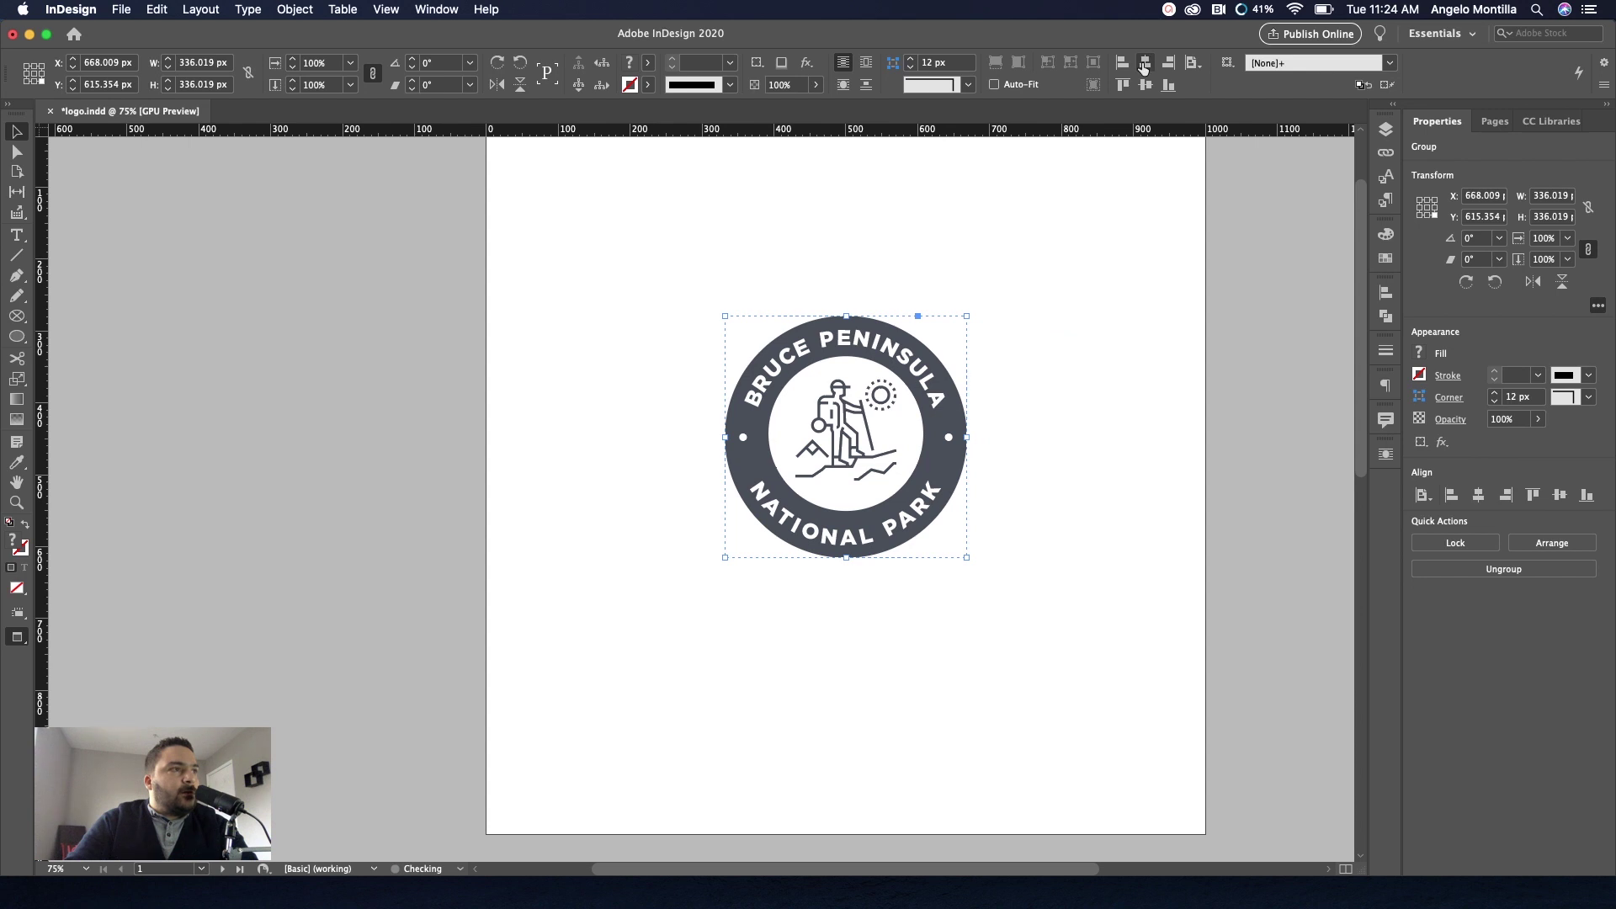
{"action": "left_click", "coordinate": [1146, 85]}
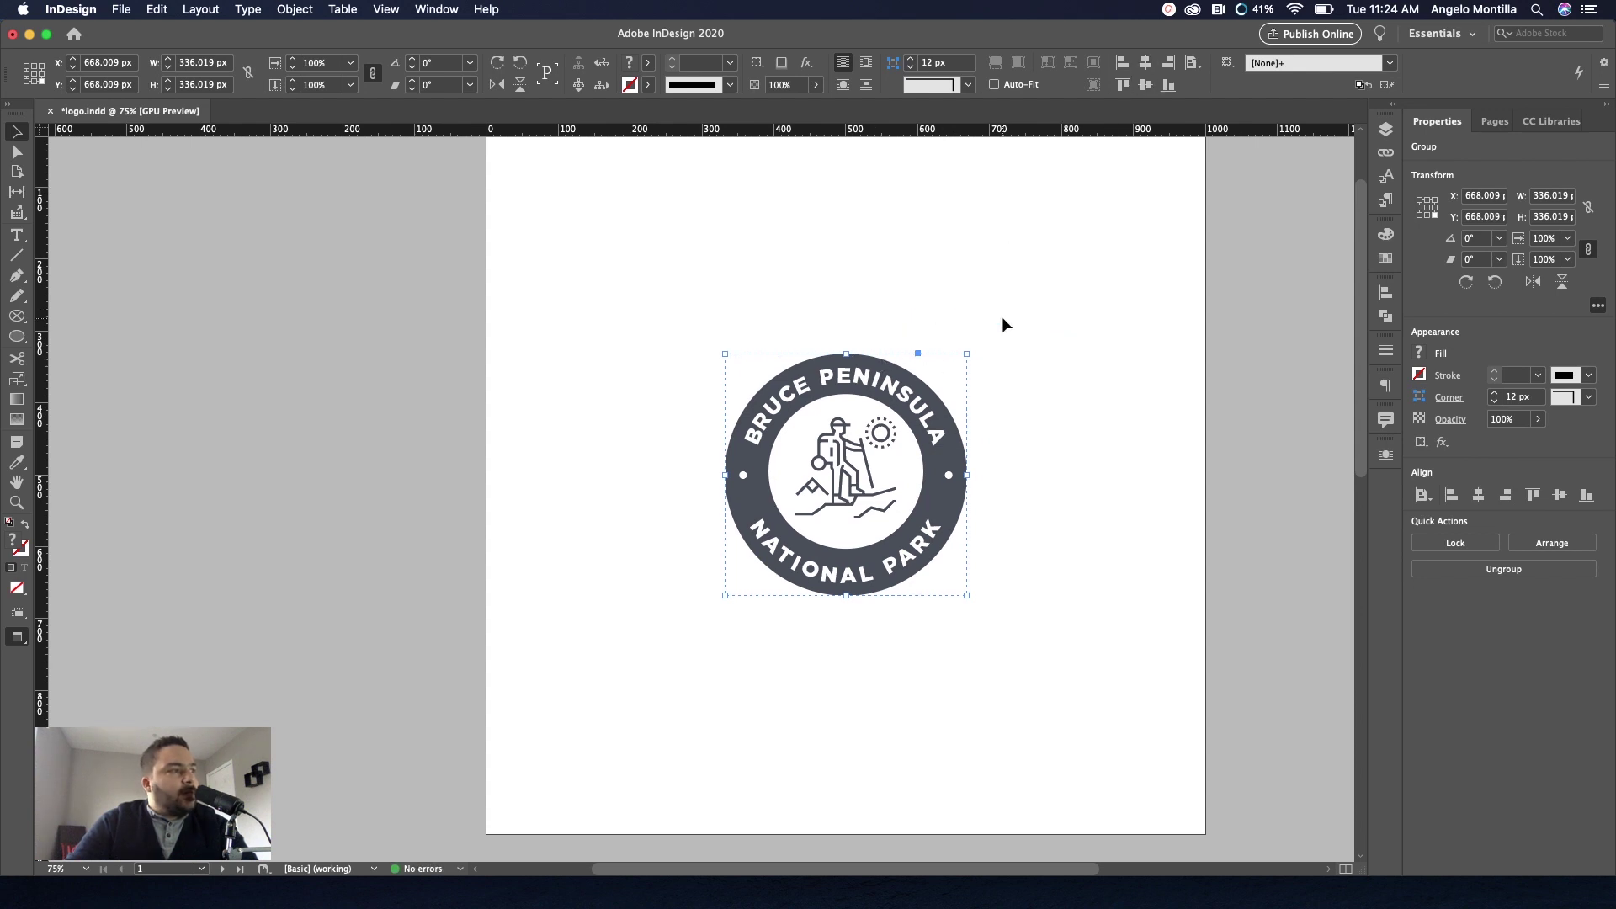
{"action": "scroll", "coordinate": [1001, 316], "scroll_direction": "down", "scroll_amount": 2}
{"action": "scroll", "coordinate": [906, 320], "scroll_direction": "up", "scroll_amount": 2}
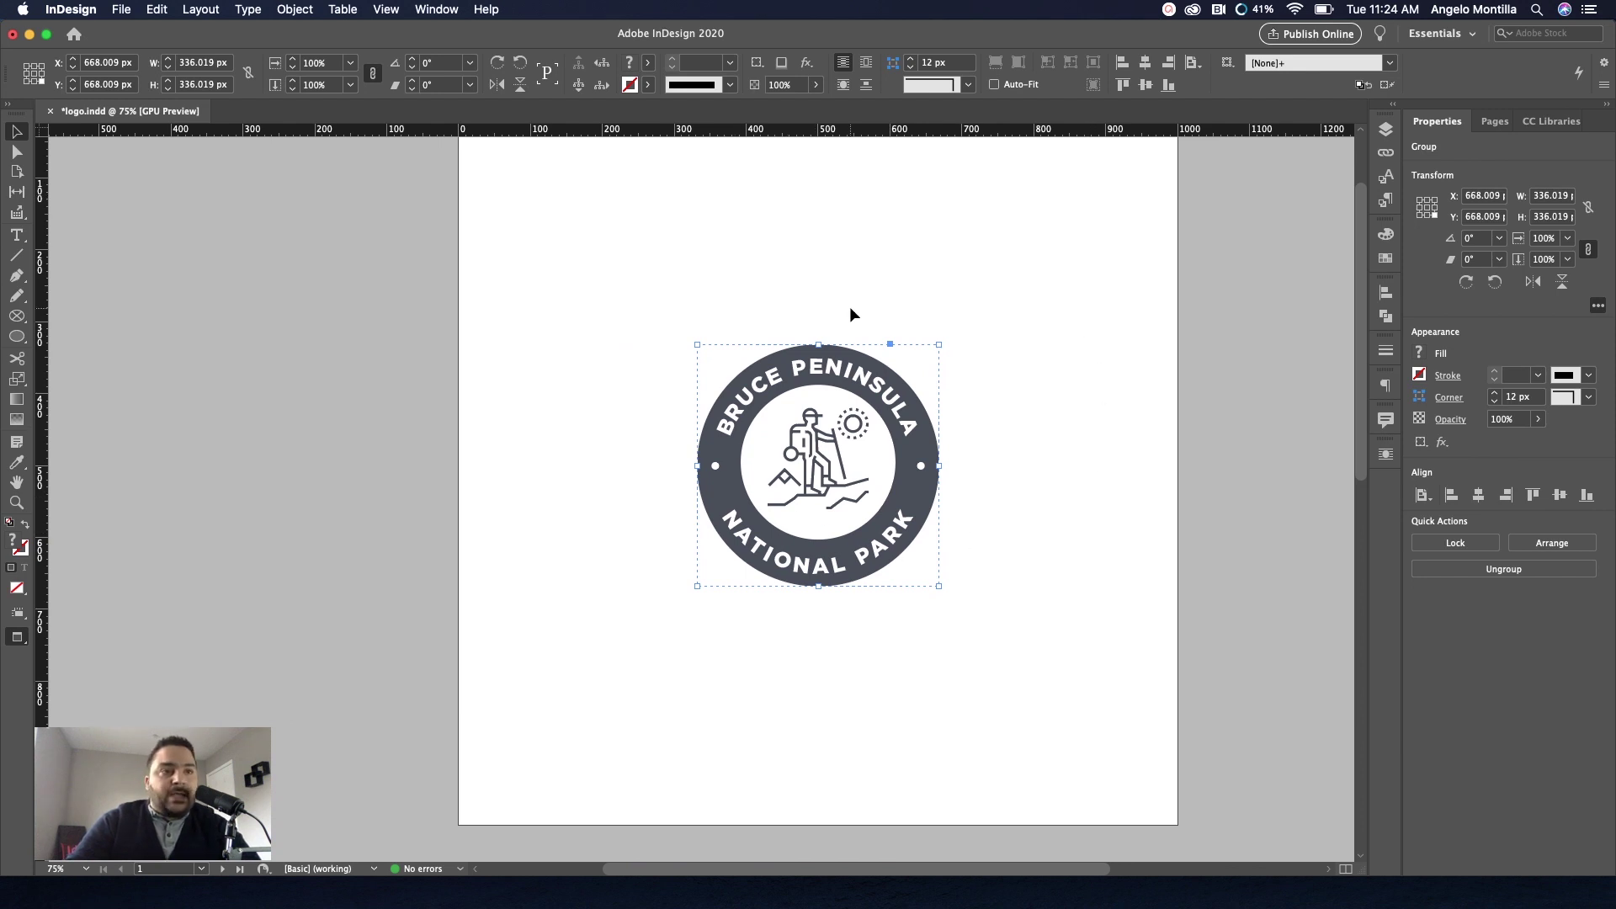
Start a document export, look at the format list, and cancel it.
{"action": "left_click", "coordinate": [1495, 121]}
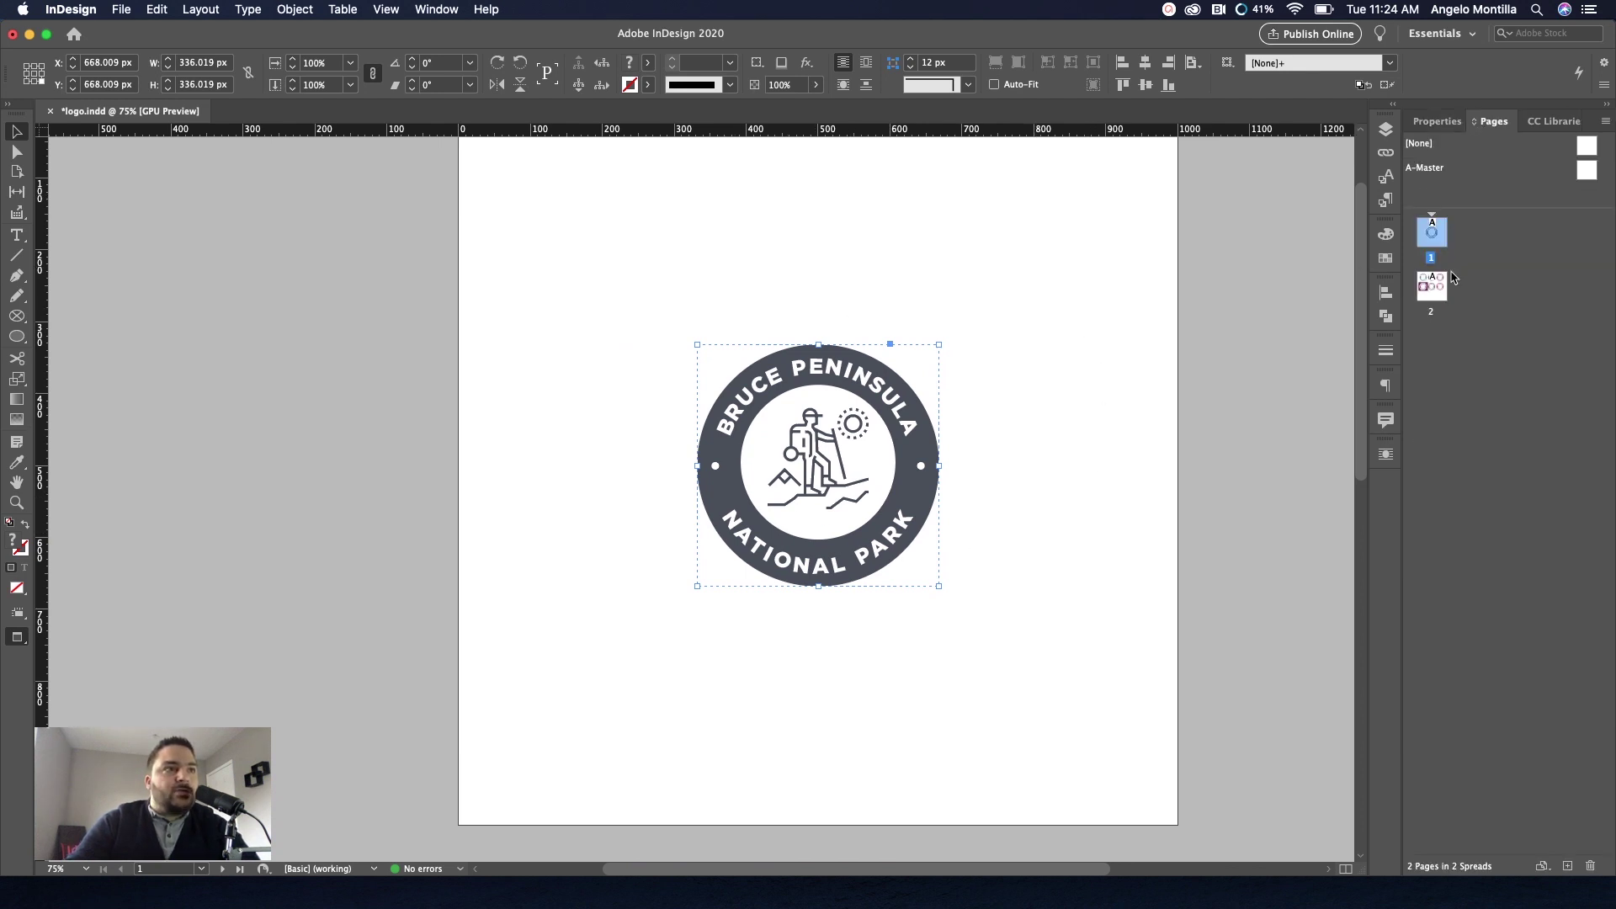
{"action": "left_click", "coordinate": [1458, 126]}
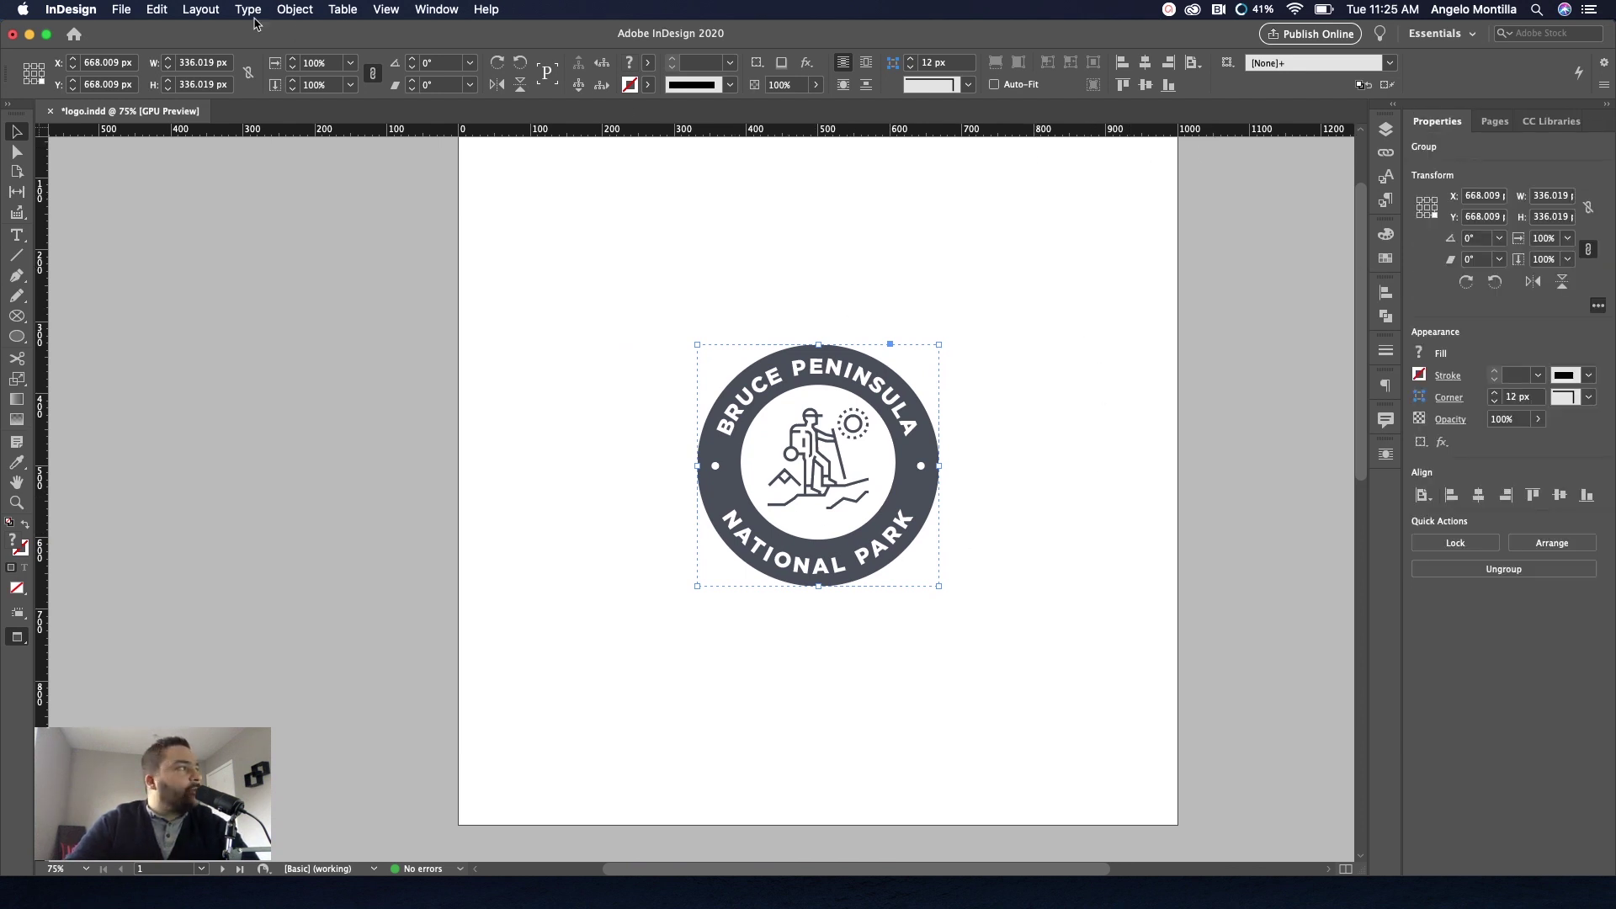
{"action": "left_click", "coordinate": [126, 8]}
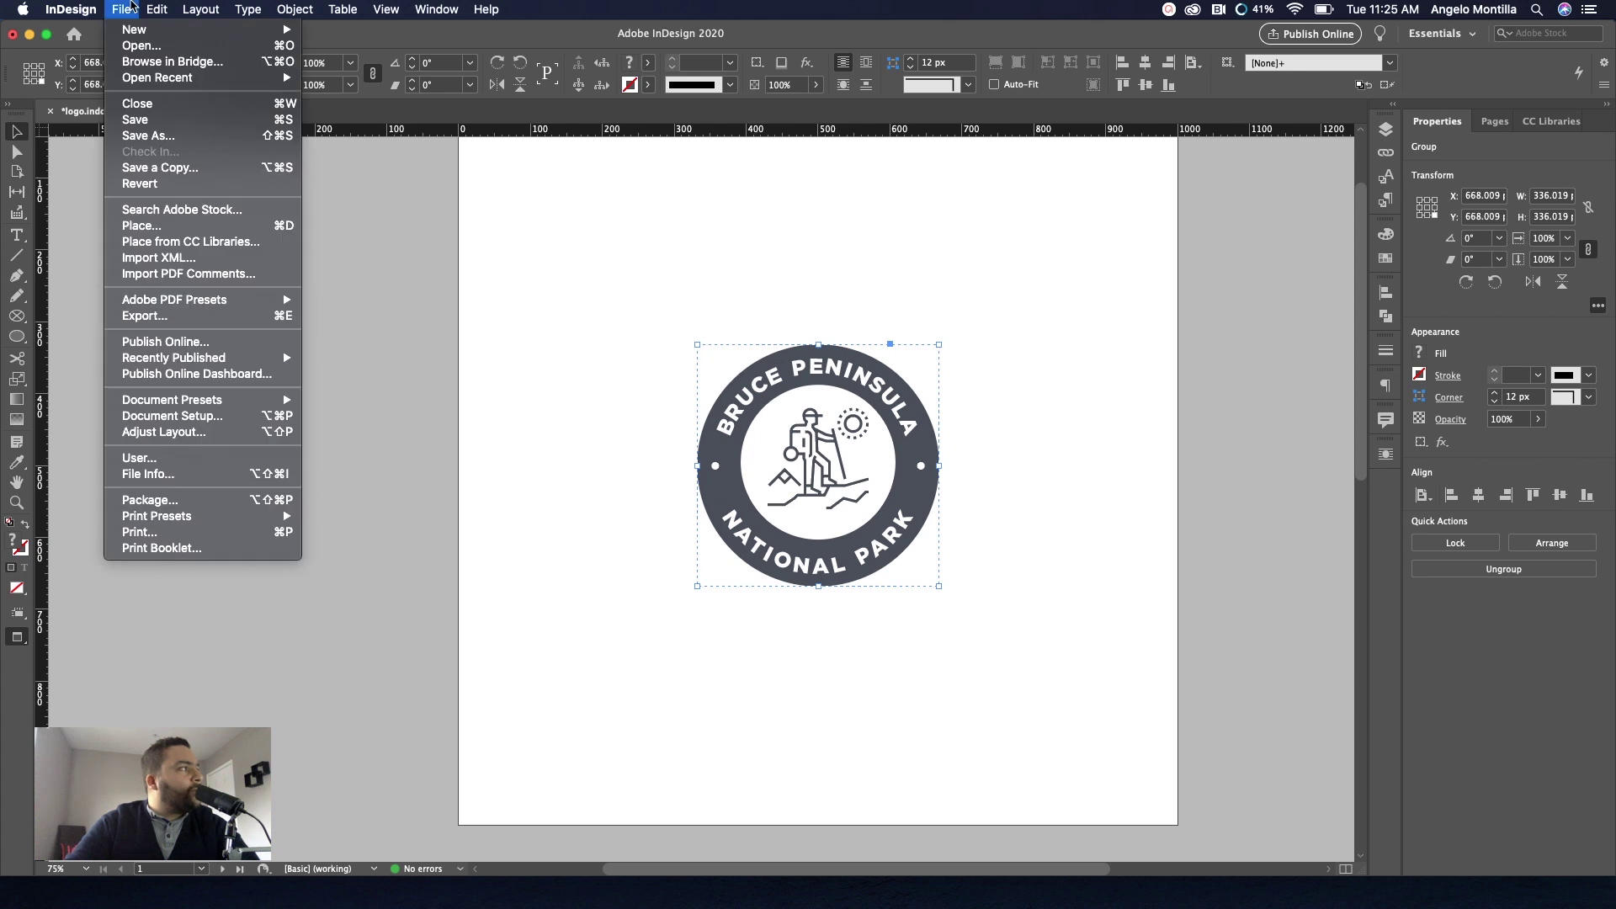
{"action": "left_click", "coordinate": [163, 319]}
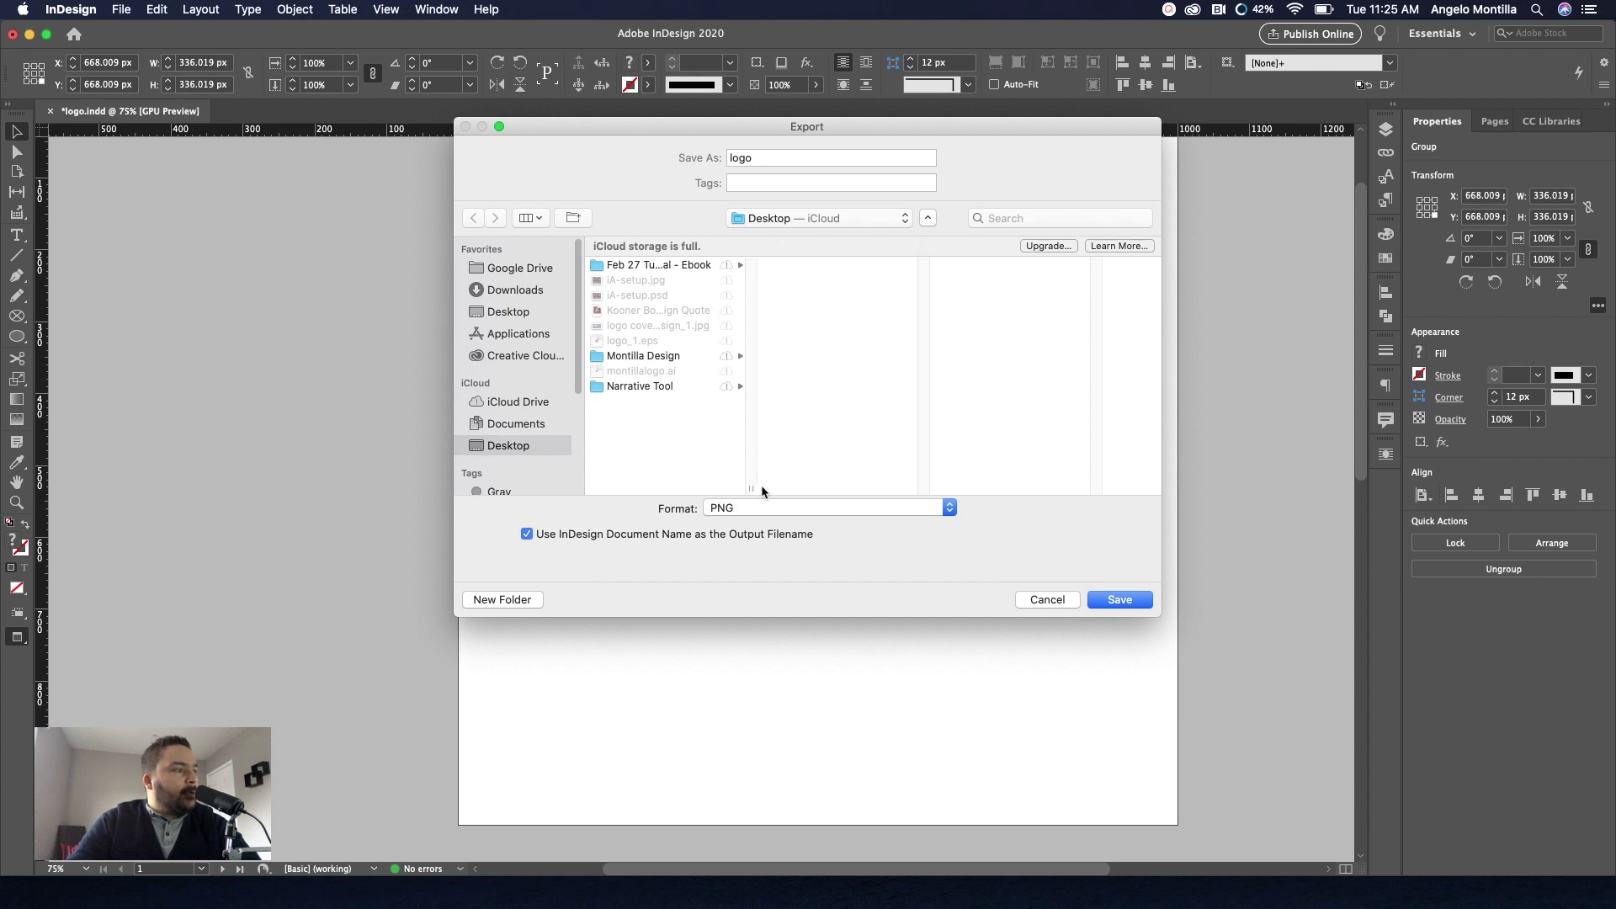
{"action": "left_click", "coordinate": [803, 510]}
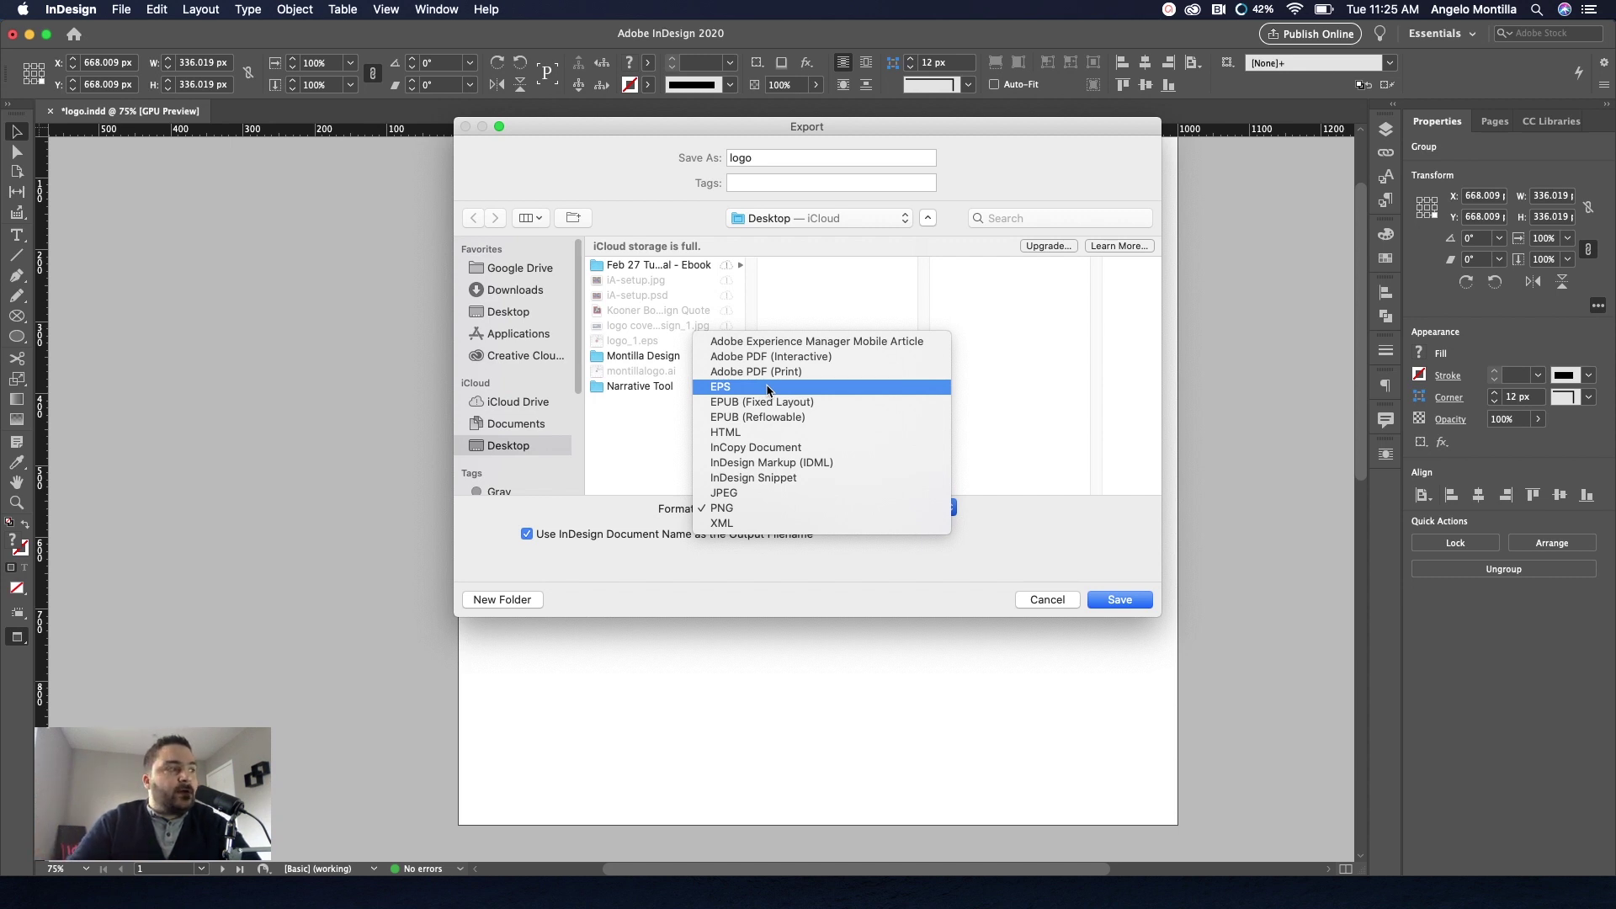
{"action": "left_click", "coordinate": [1038, 598]}
{"action": "left_click", "coordinate": [1038, 598]}
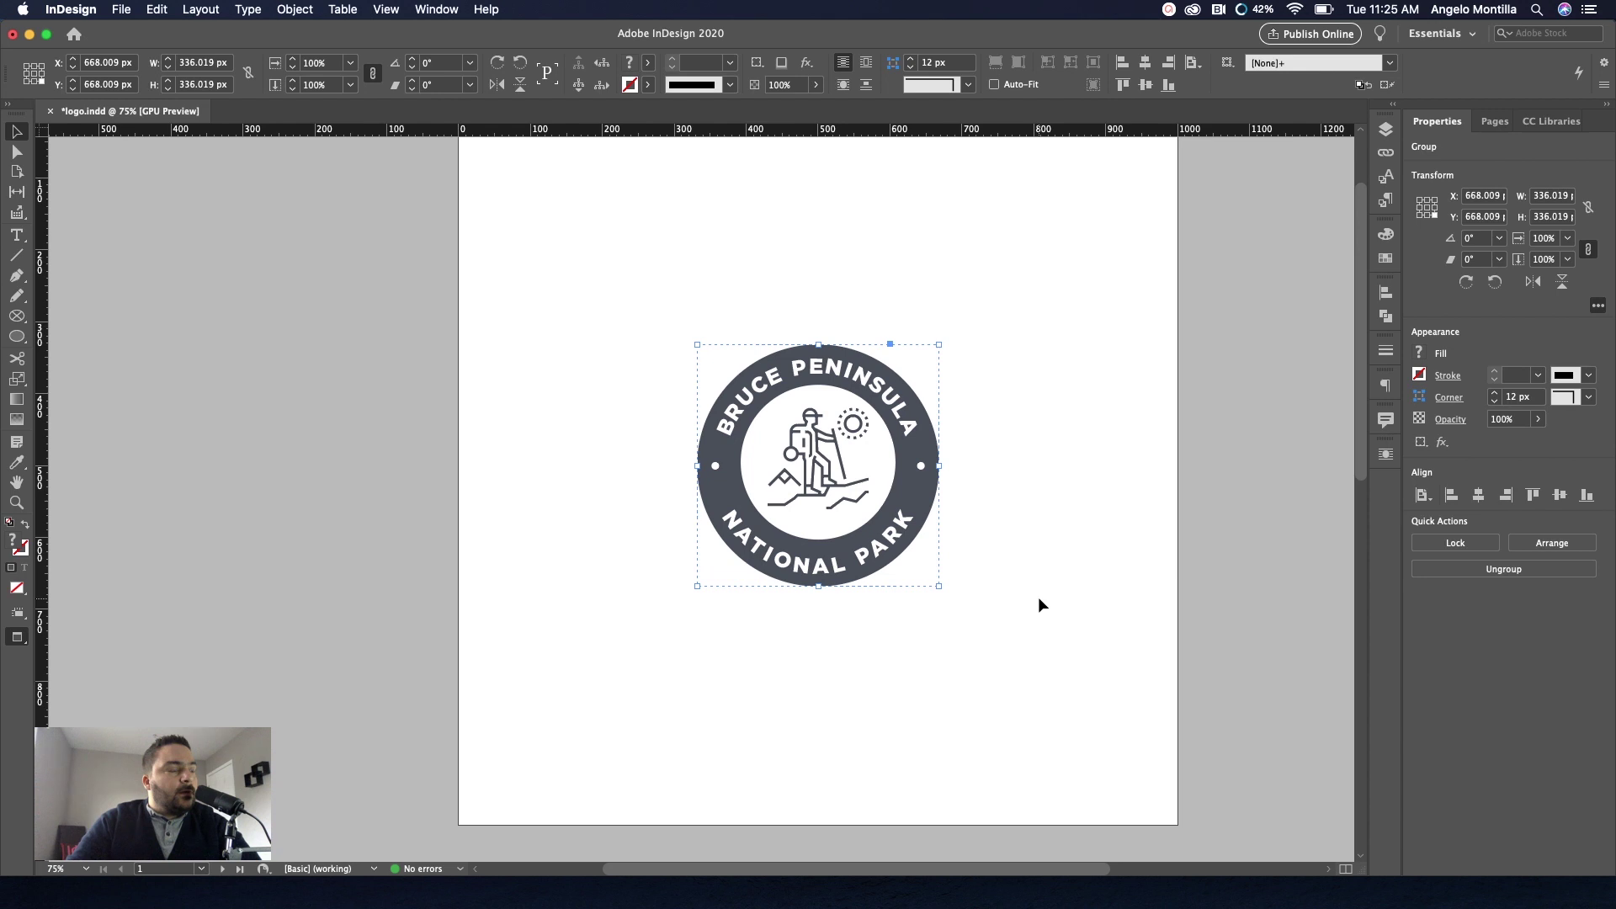
Export the document again with EPS as the format and save it.
{"action": "left_click", "coordinate": [126, 12]}
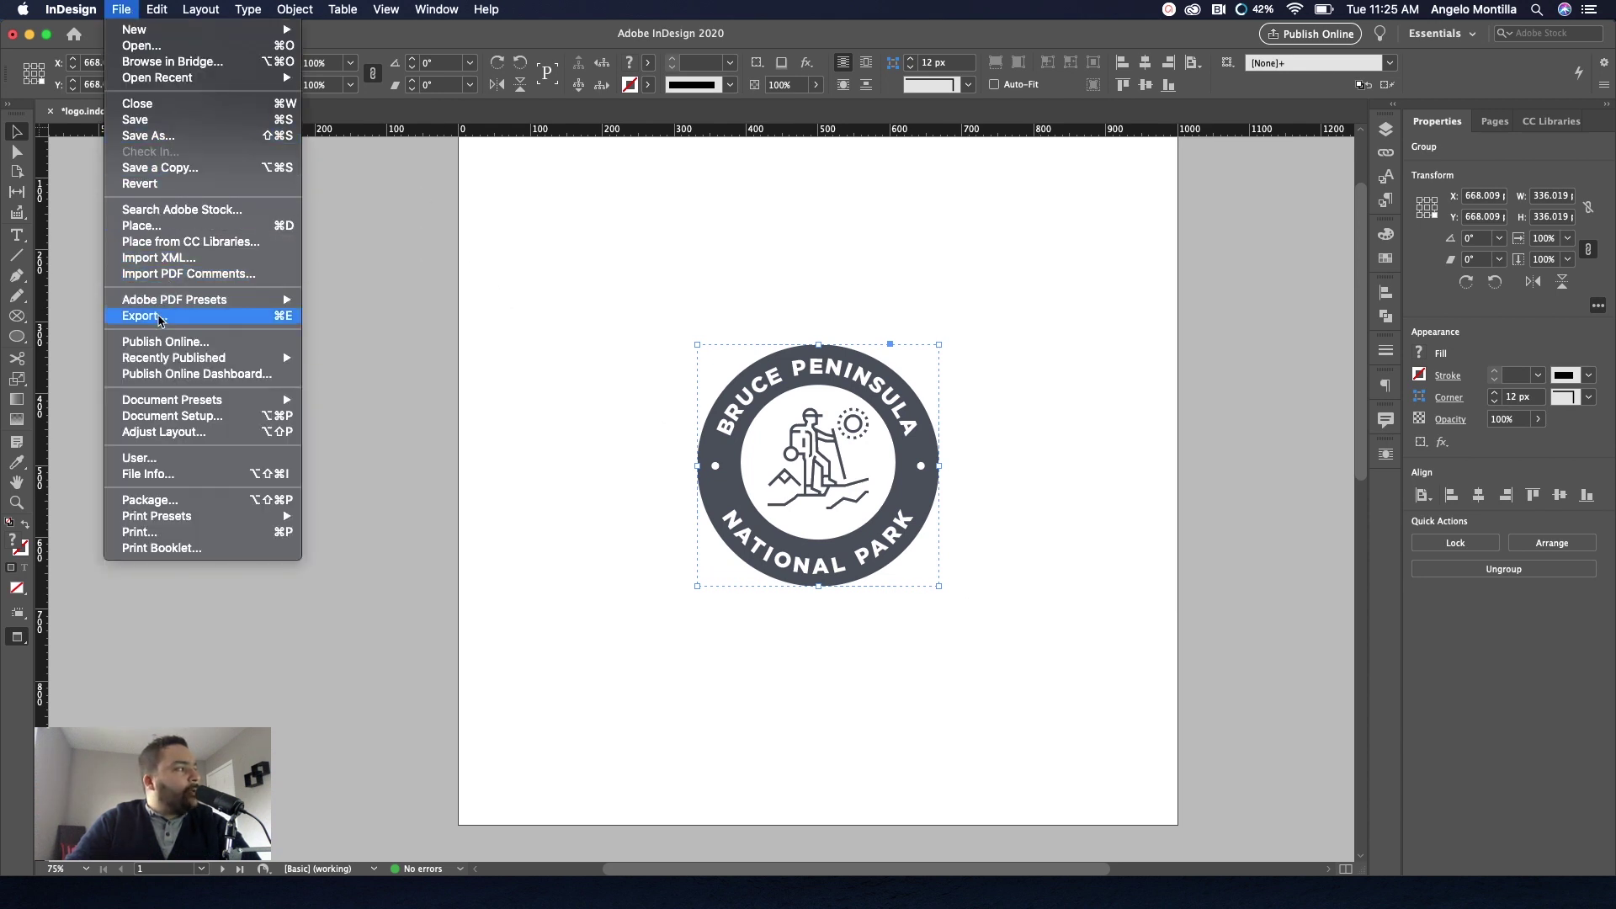
{"action": "left_click", "coordinate": [210, 316]}
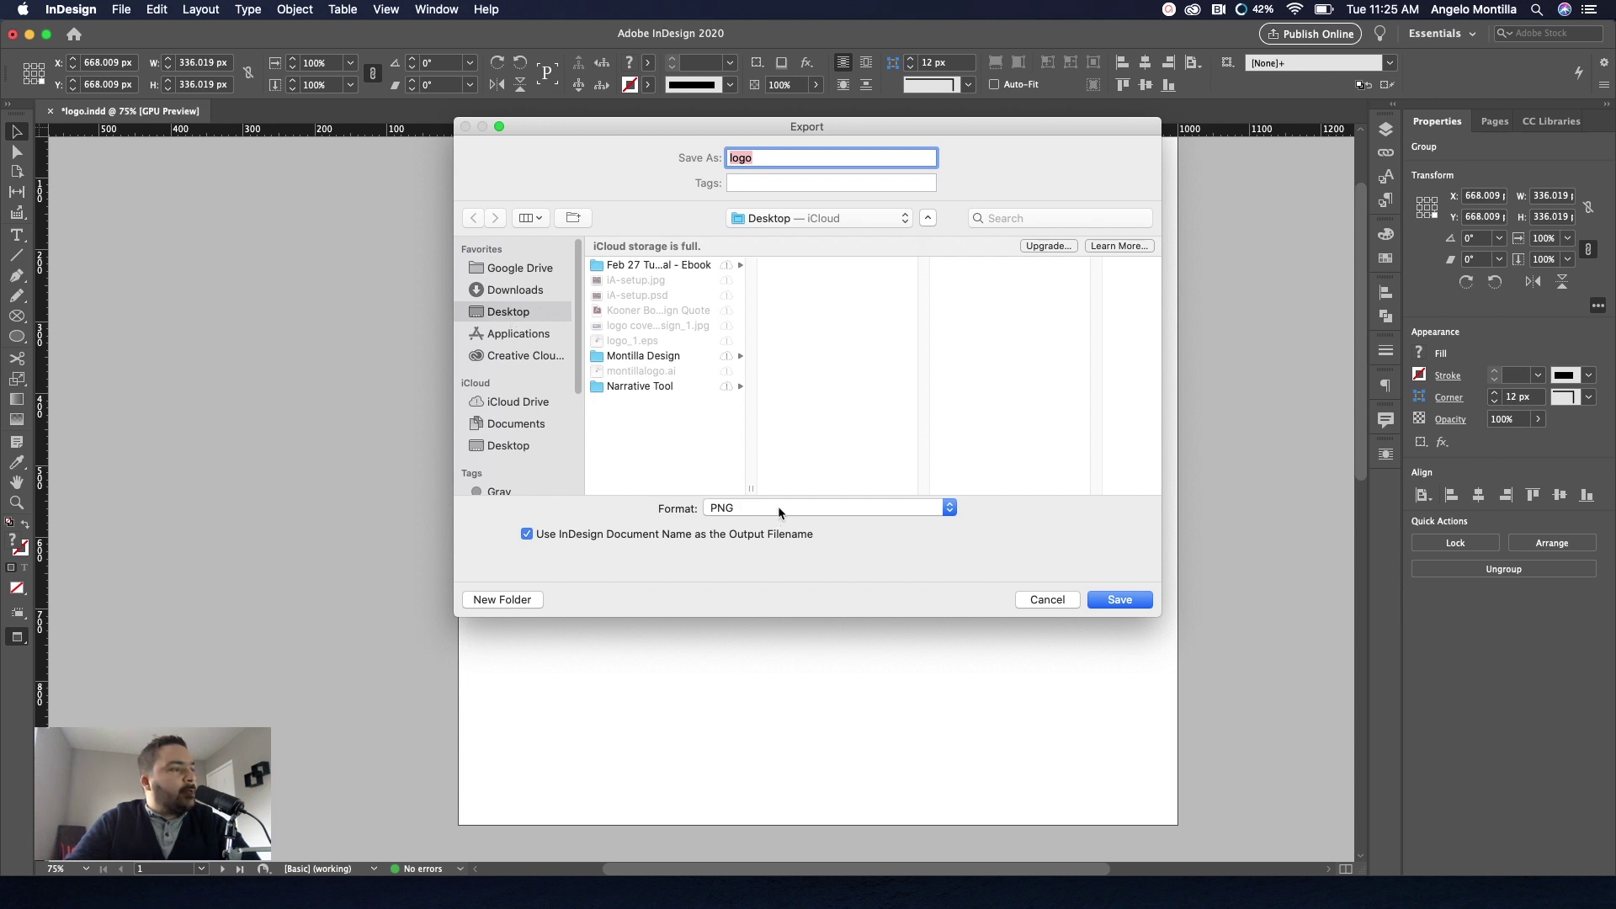
{"action": "left_click", "coordinate": [825, 508]}
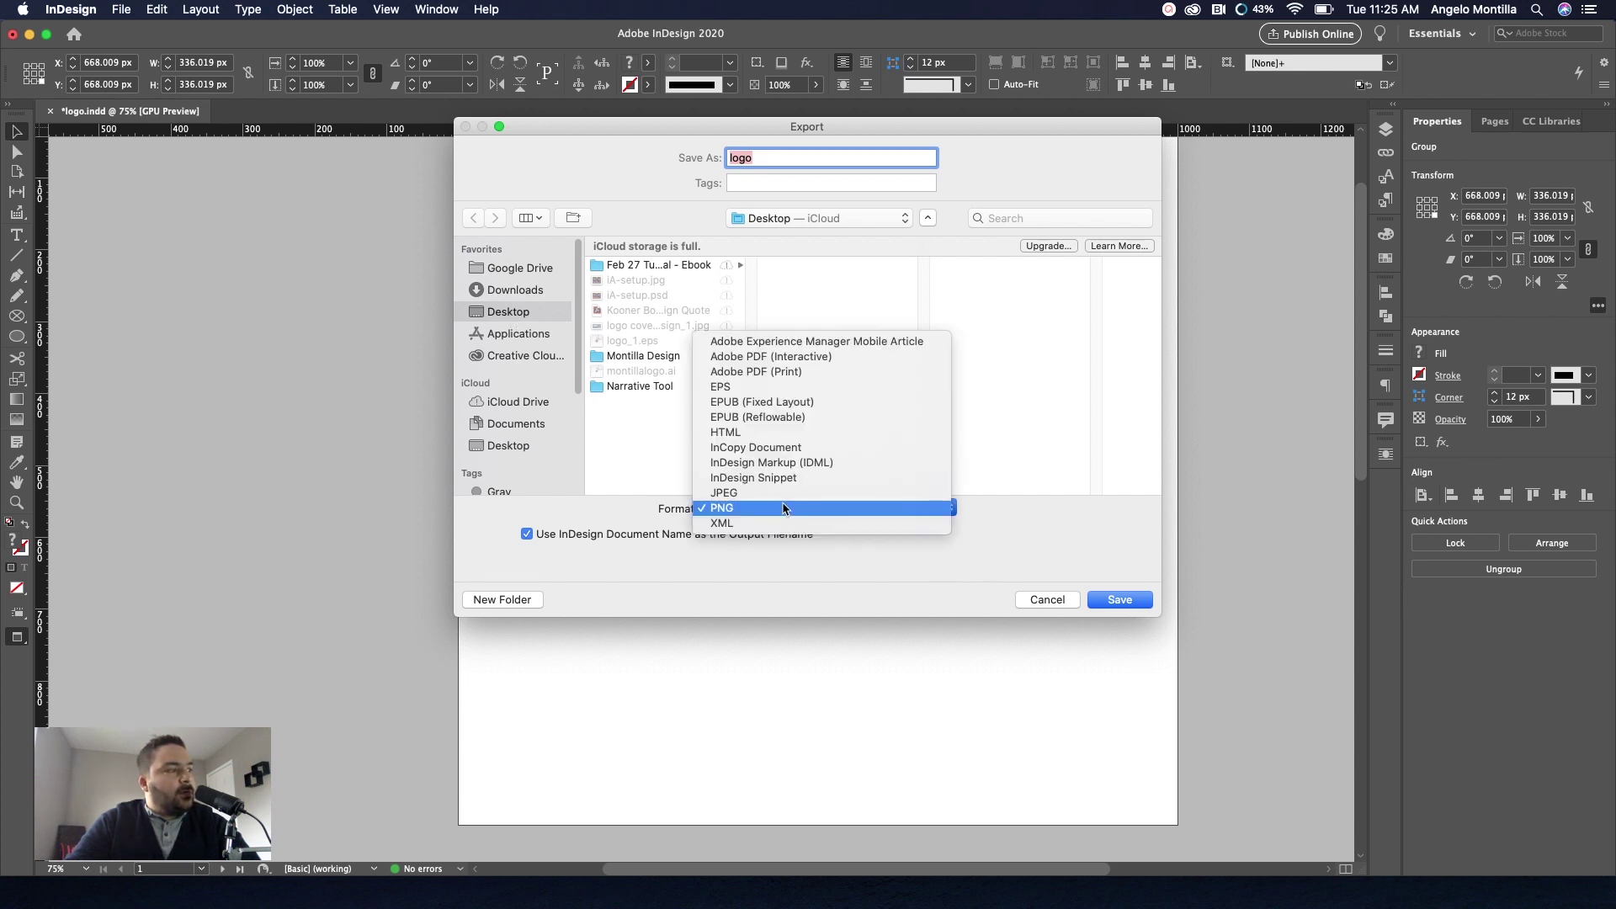
{"action": "left_click", "coordinate": [750, 399]}
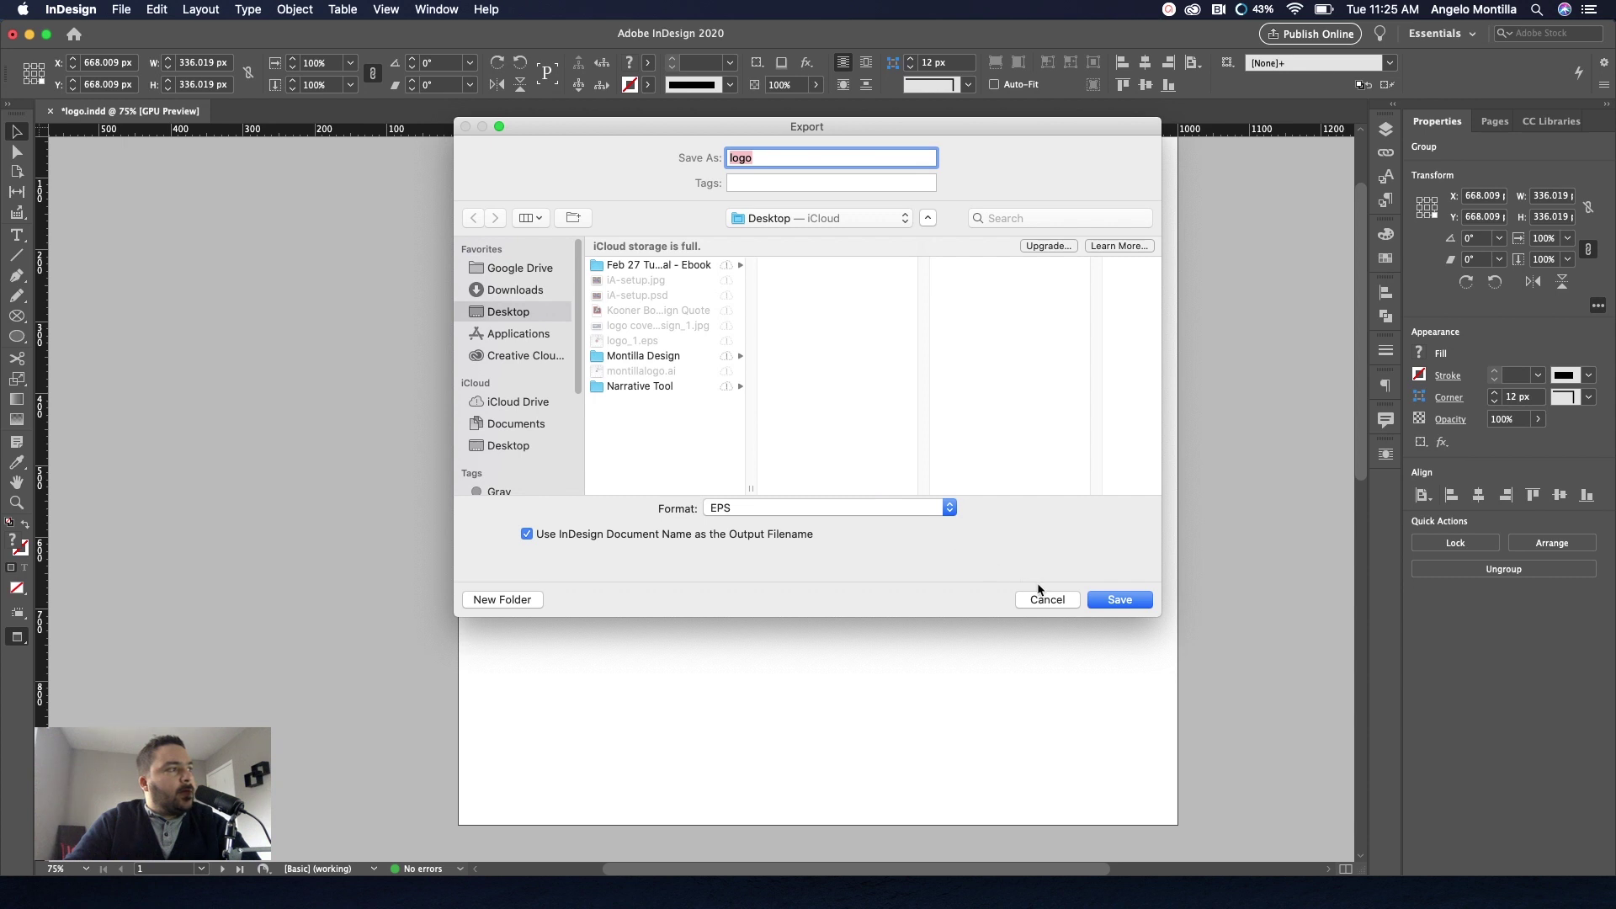
{"action": "left_click", "coordinate": [1120, 603]}
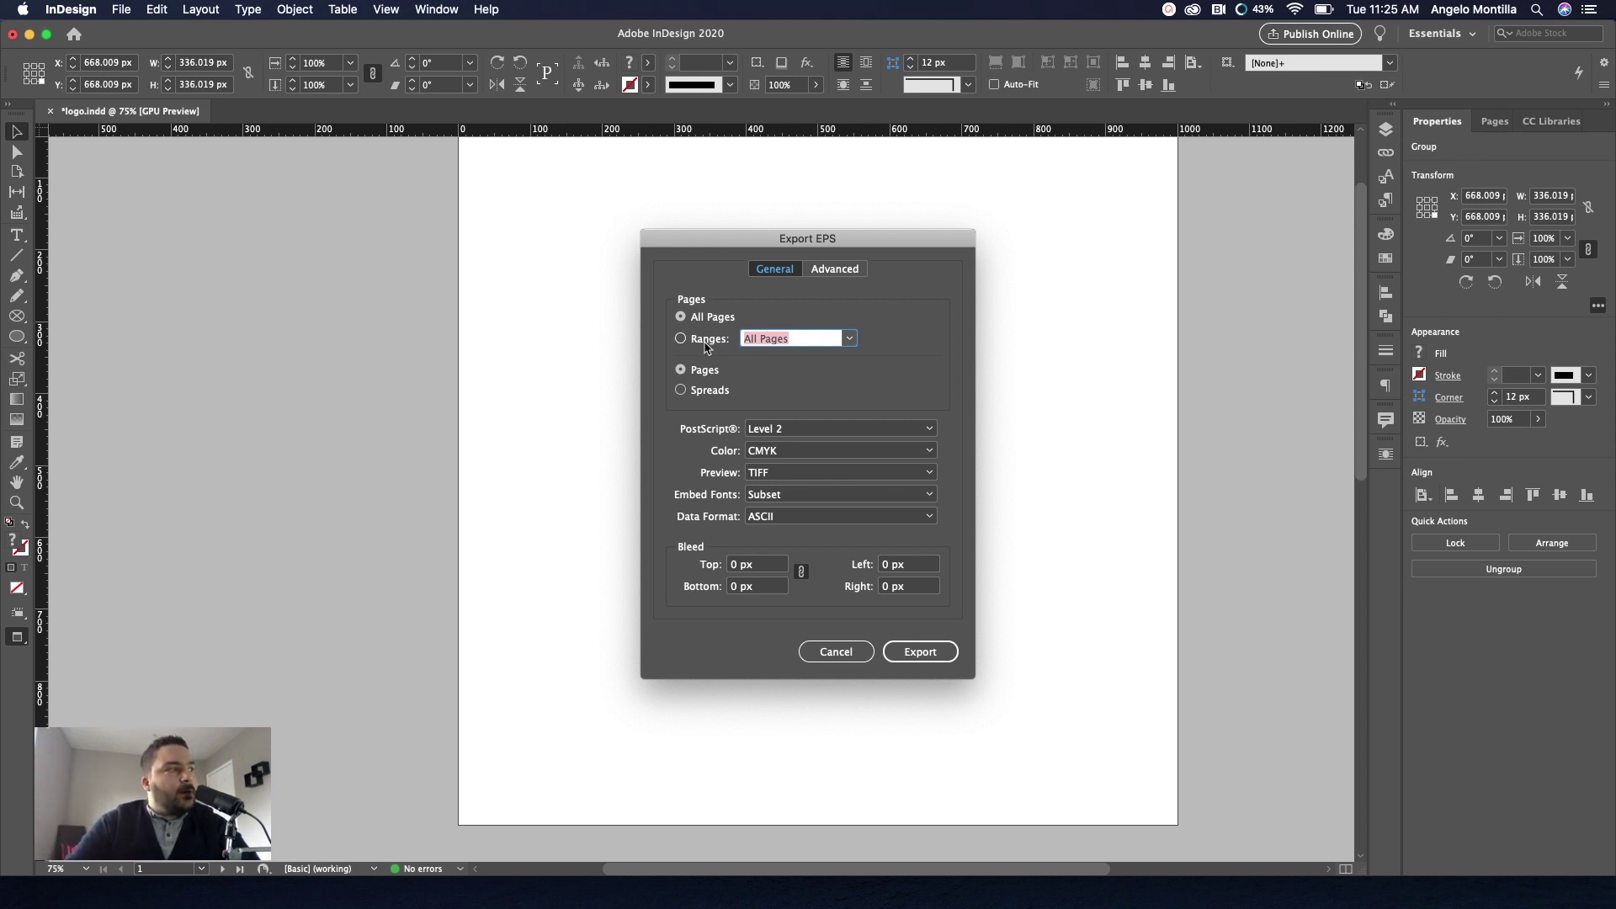
Export page range 1 as individual pages to EPS after reviewing the Advanced settings.
{"action": "left_click", "coordinate": [709, 345]}
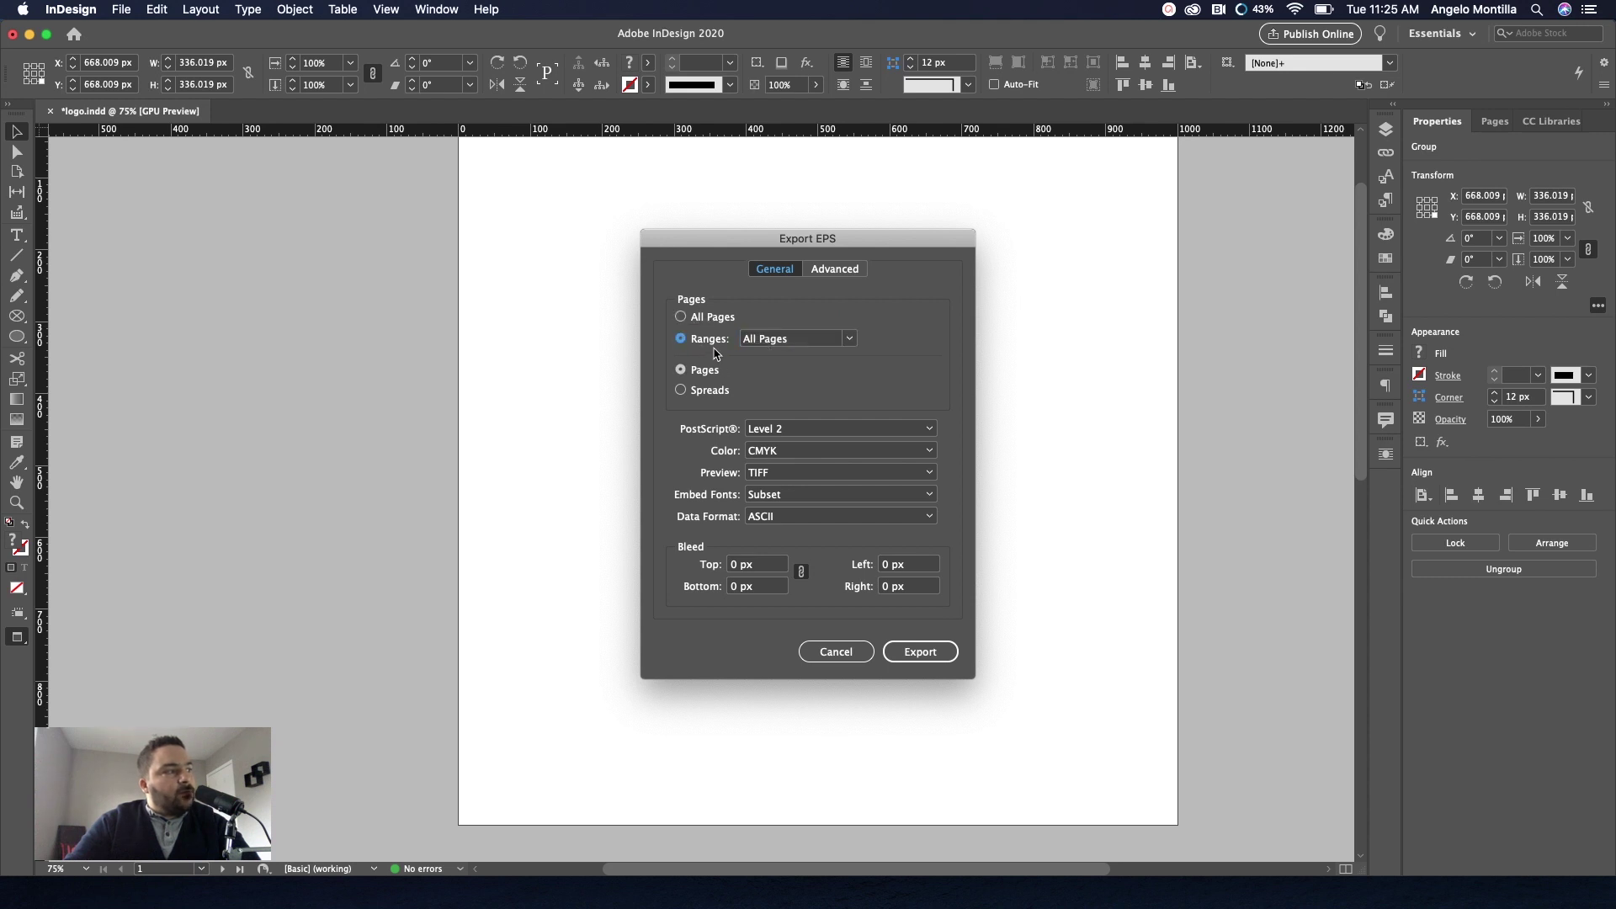
{"action": "left_click", "coordinate": [744, 338]}
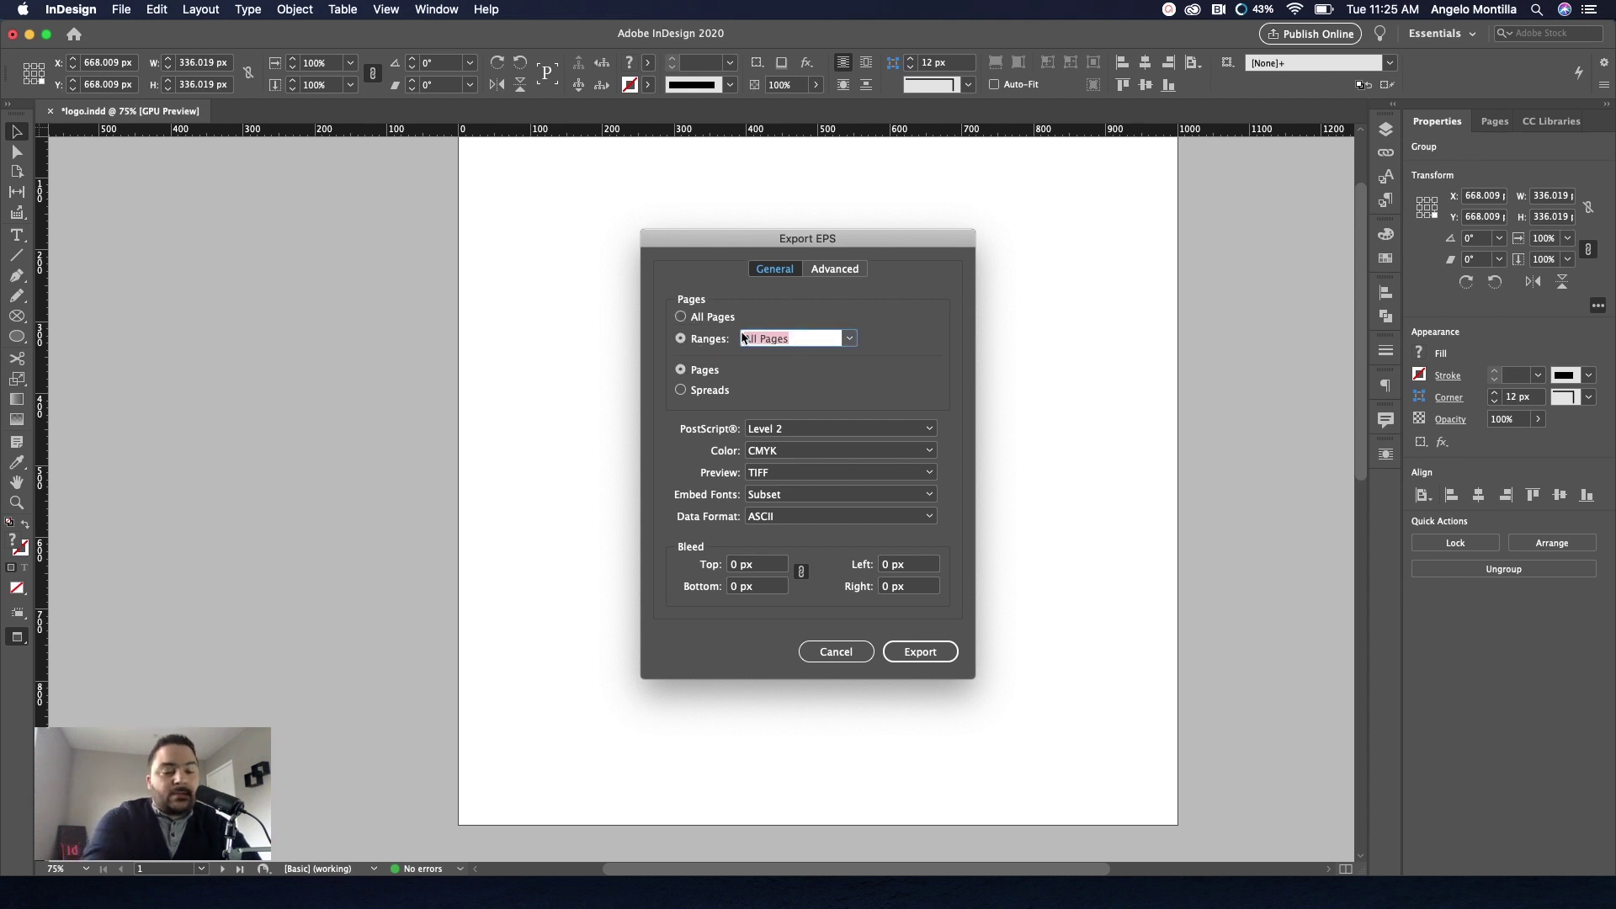
{"action": "type", "text": "1"}
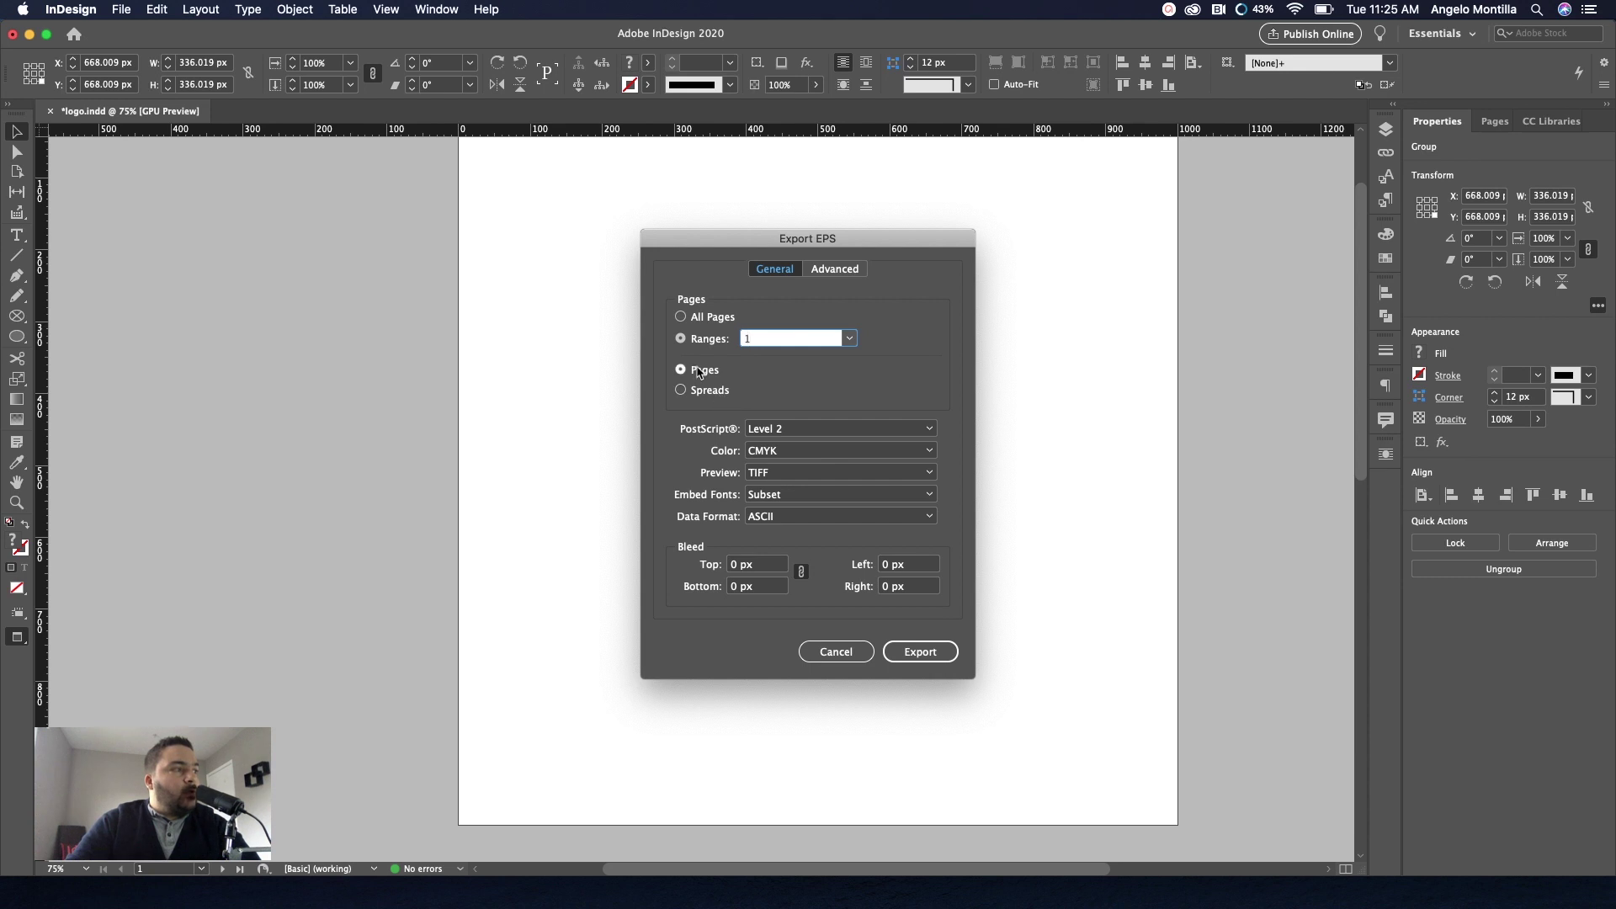
{"action": "left_click", "coordinate": [682, 369]}
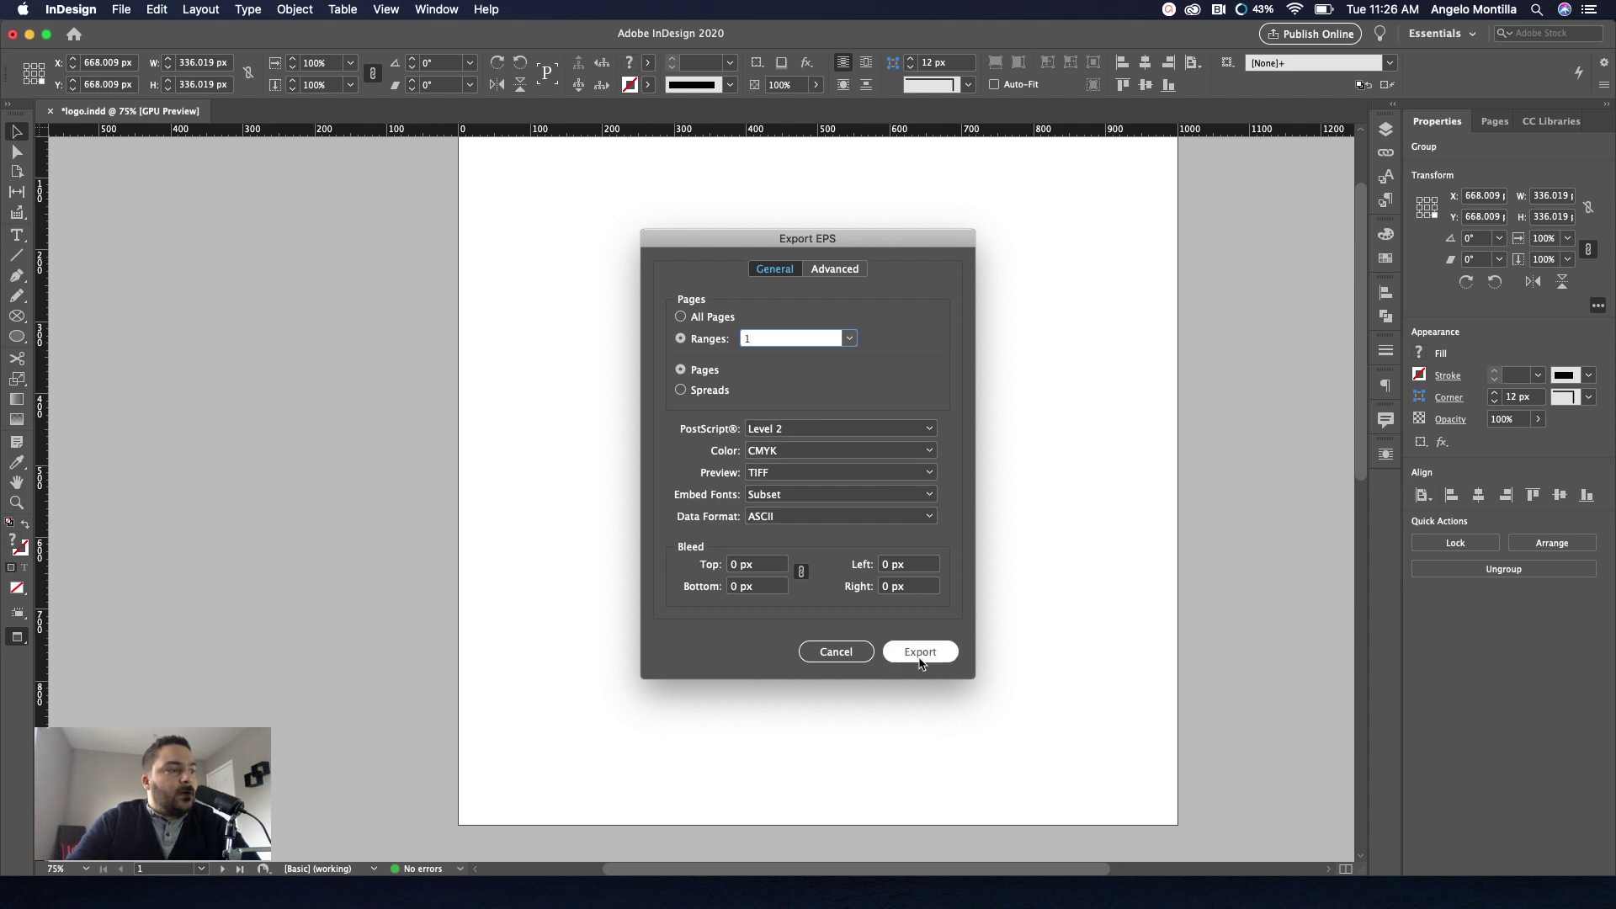
{"action": "left_click", "coordinate": [829, 269]}
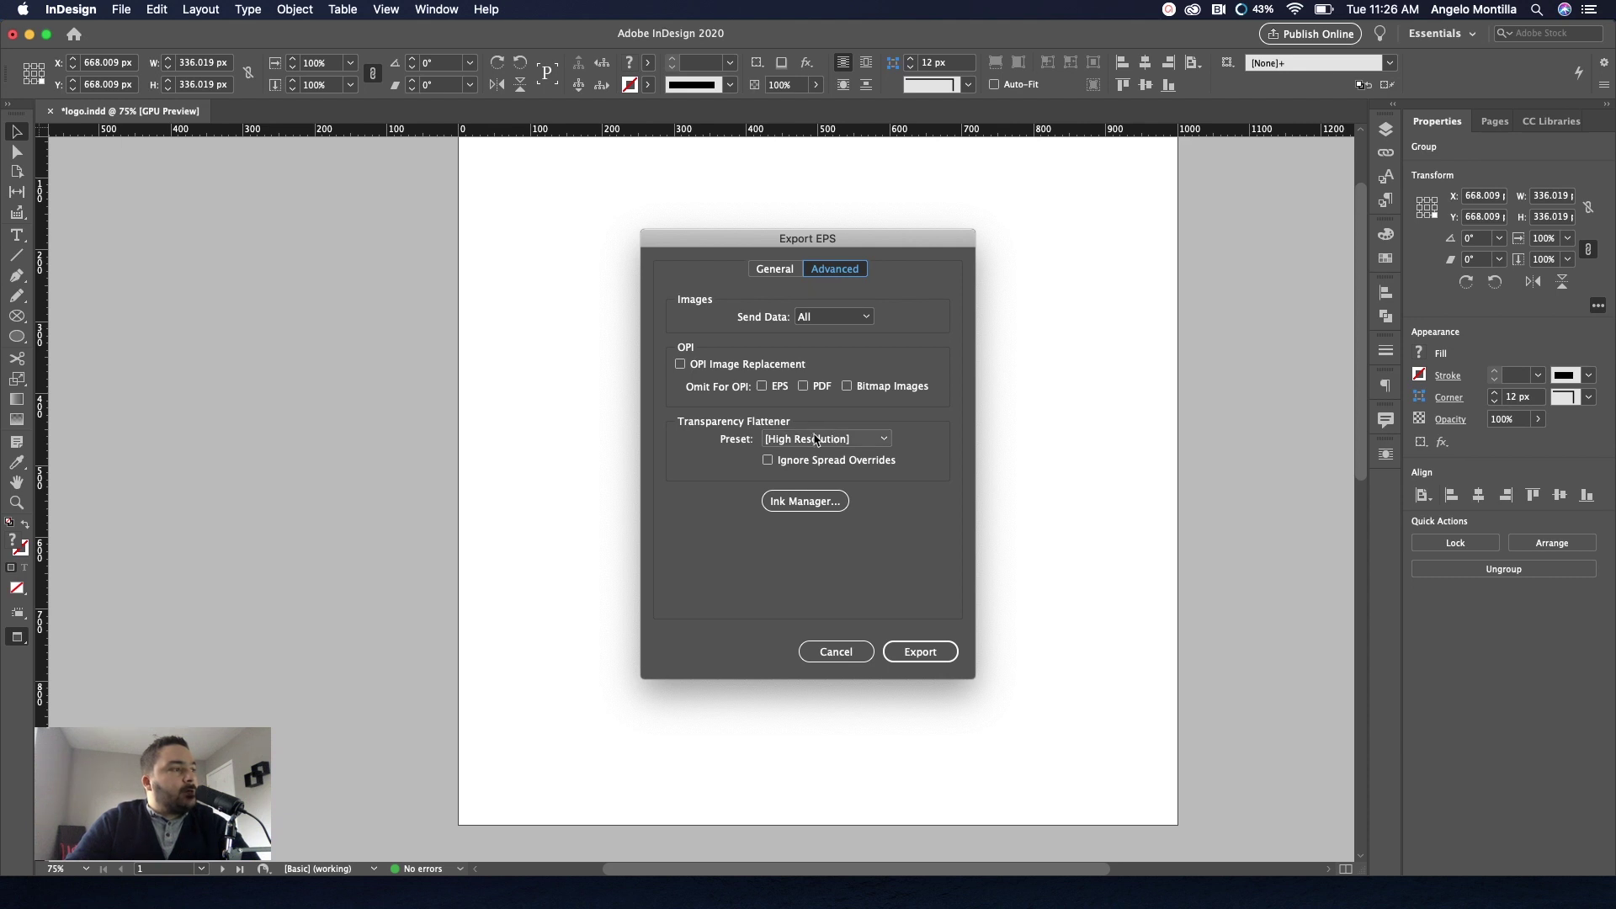
{"action": "left_click", "coordinate": [773, 270]}
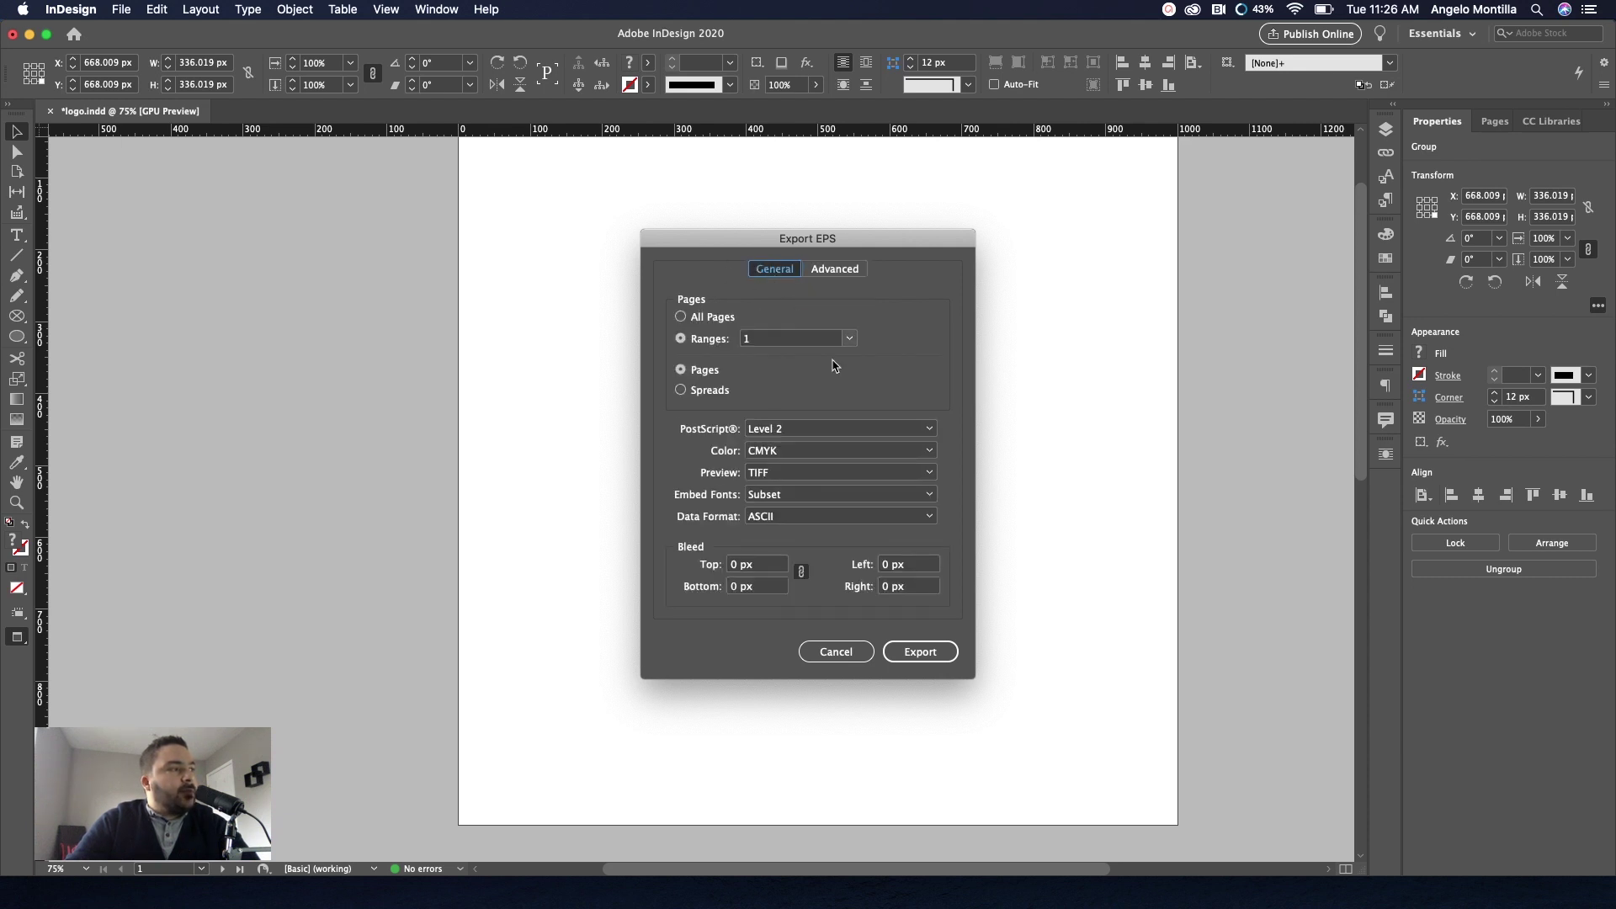
{"action": "left_click", "coordinate": [923, 651]}
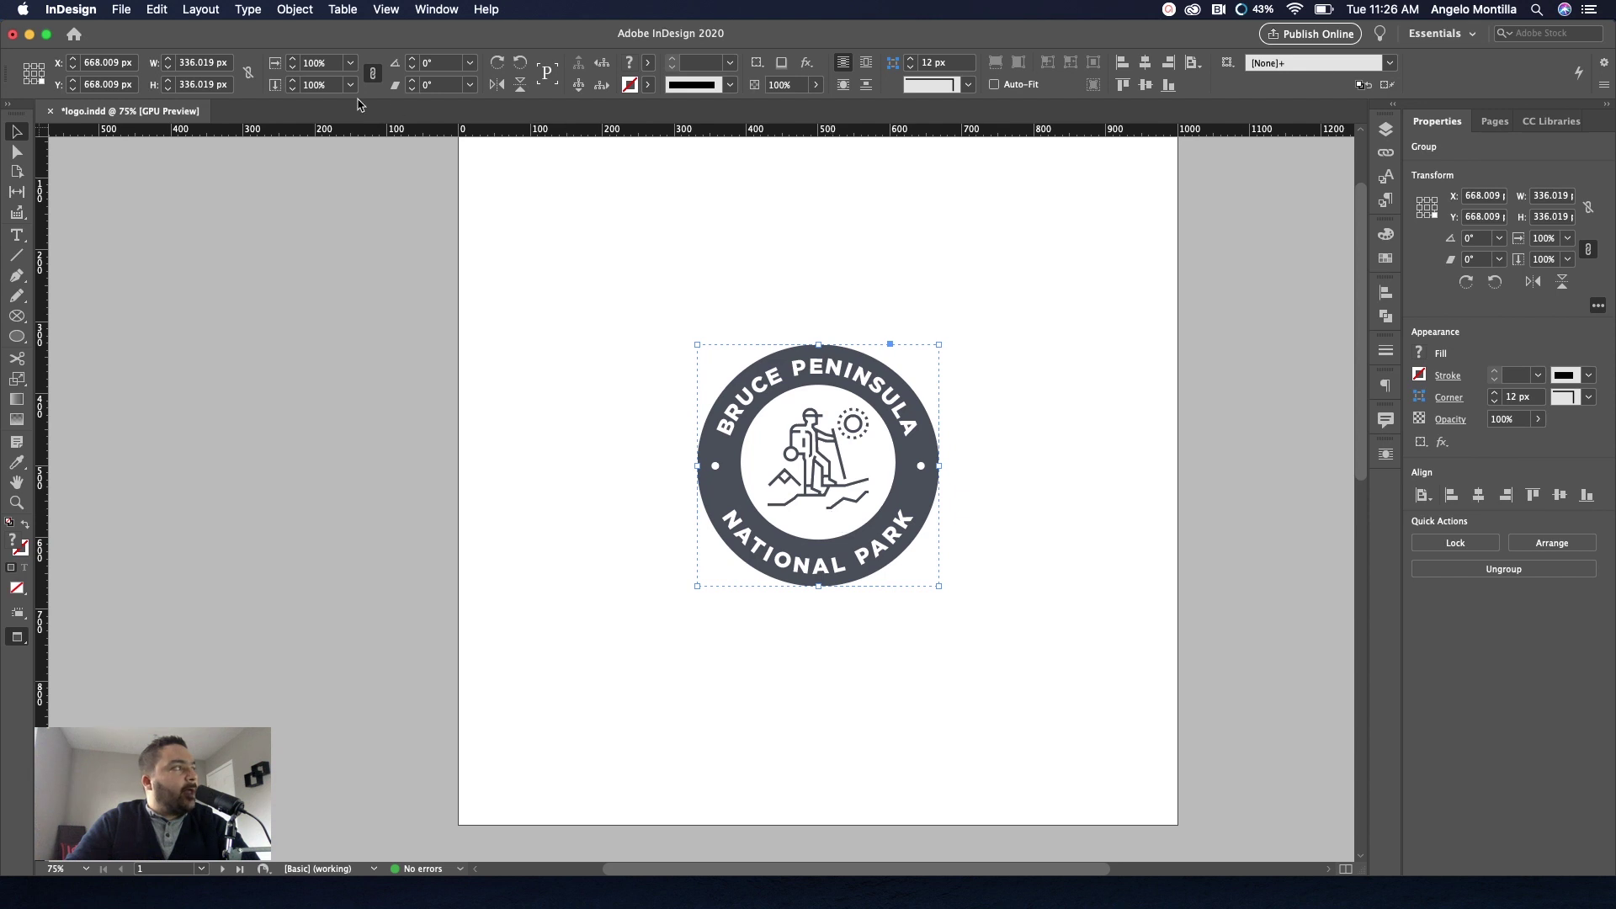